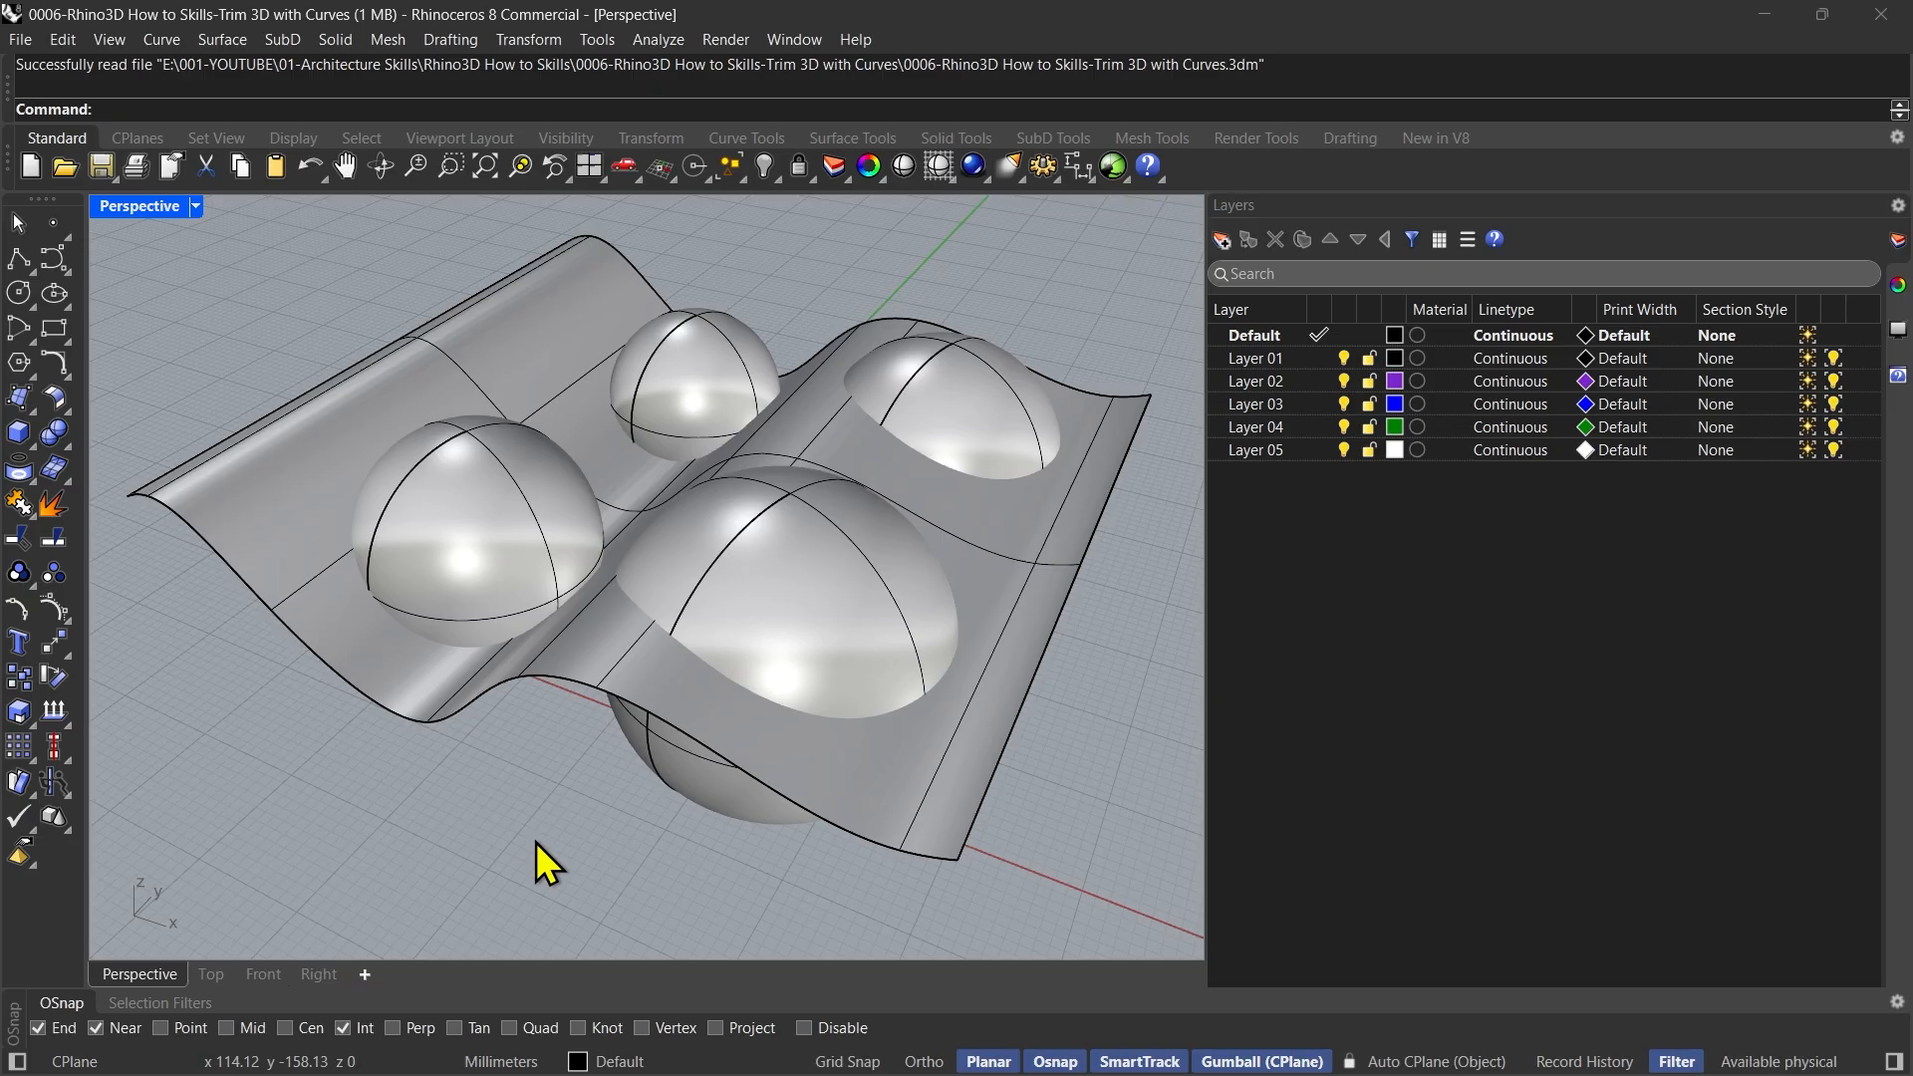
Start the Trim command and set the wavy surface as the cutting object
right_click_drag(536, 841, 596, 815)
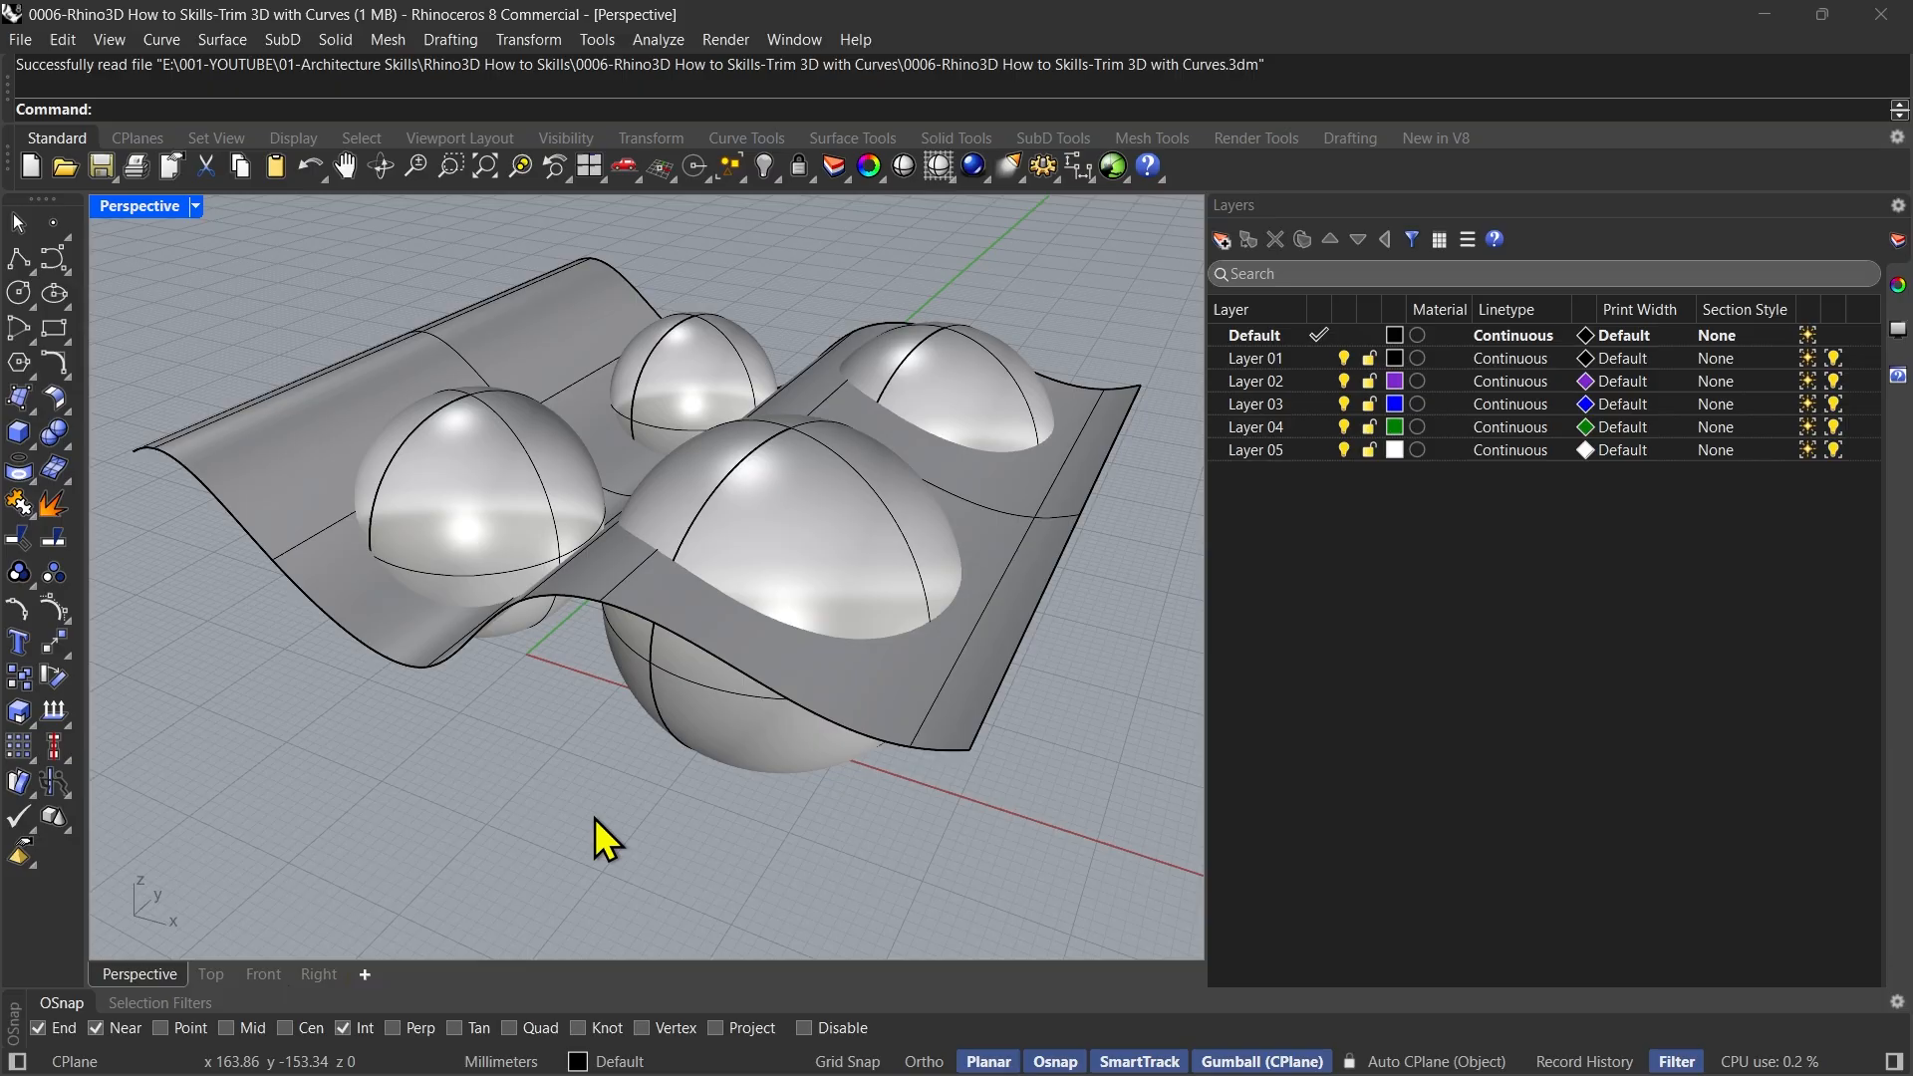
right_click_drag(533, 801, 596, 822)
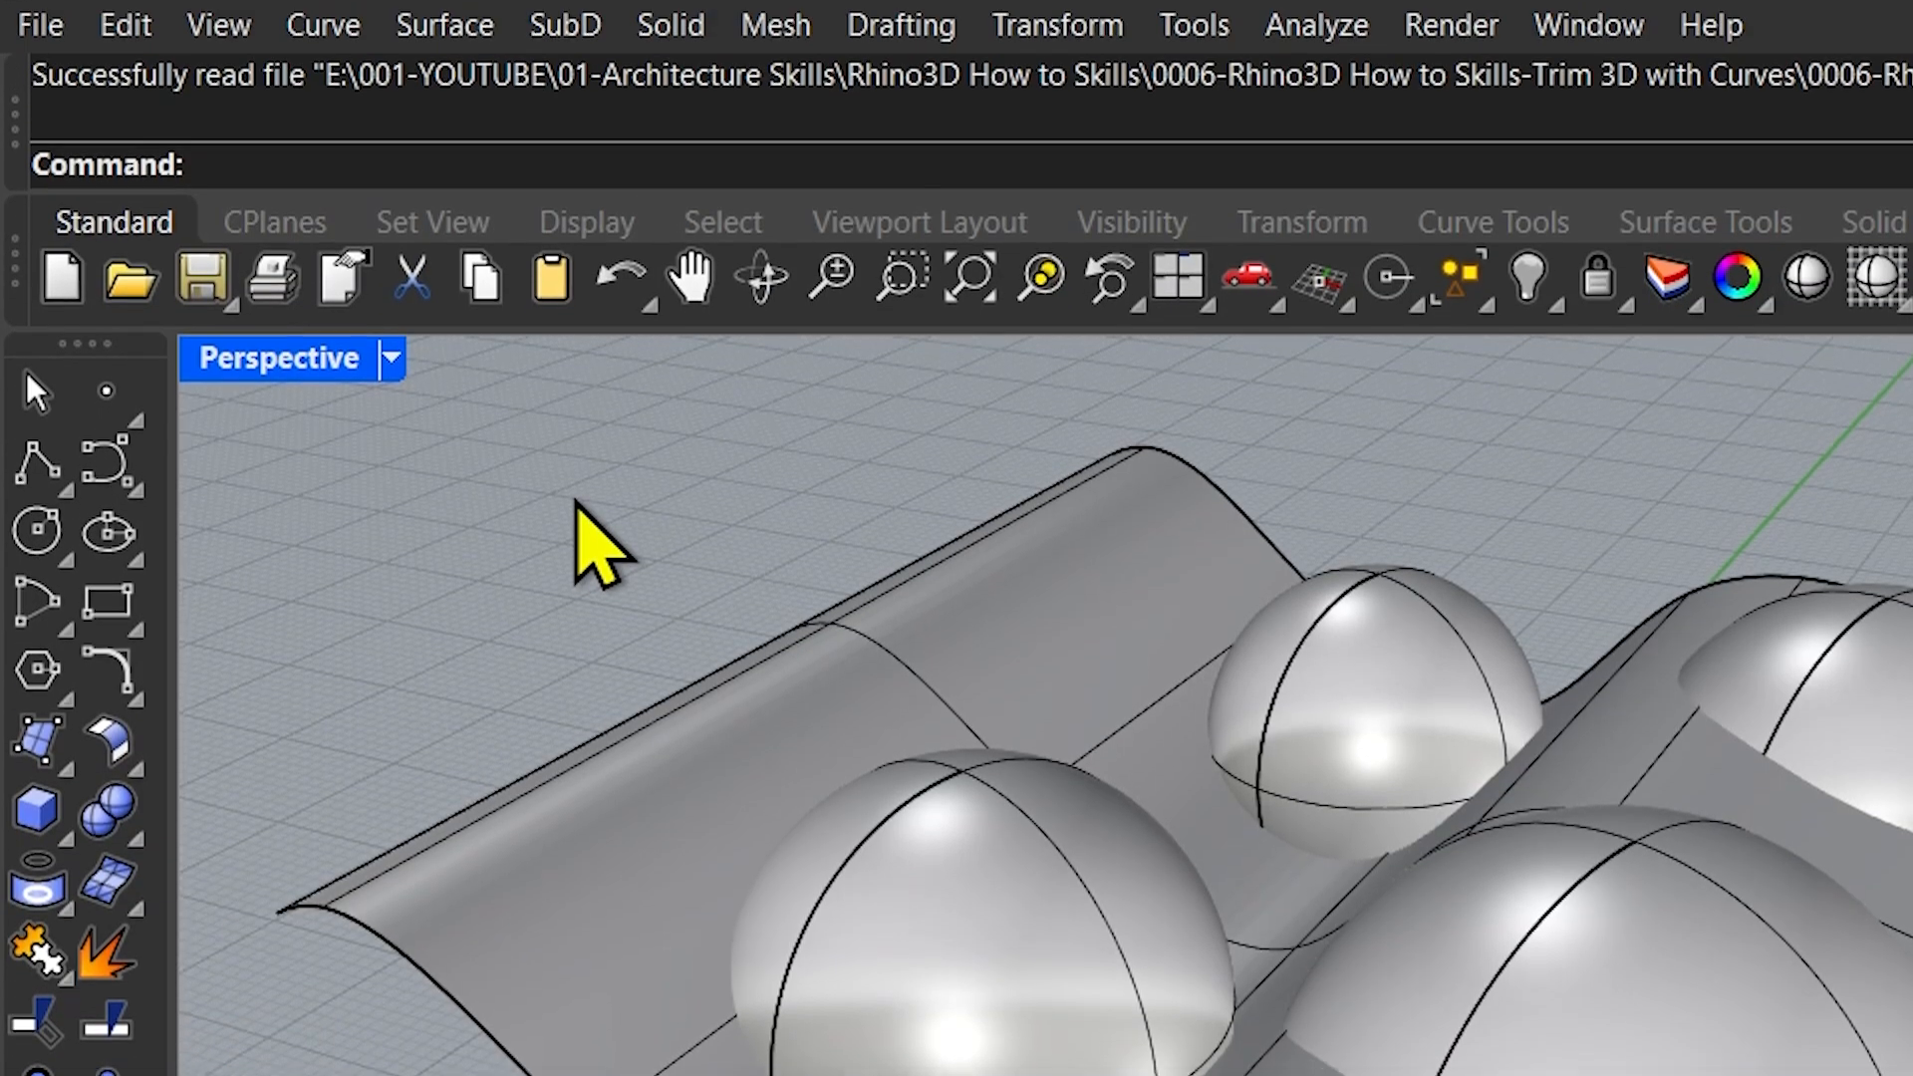
type("Trim")
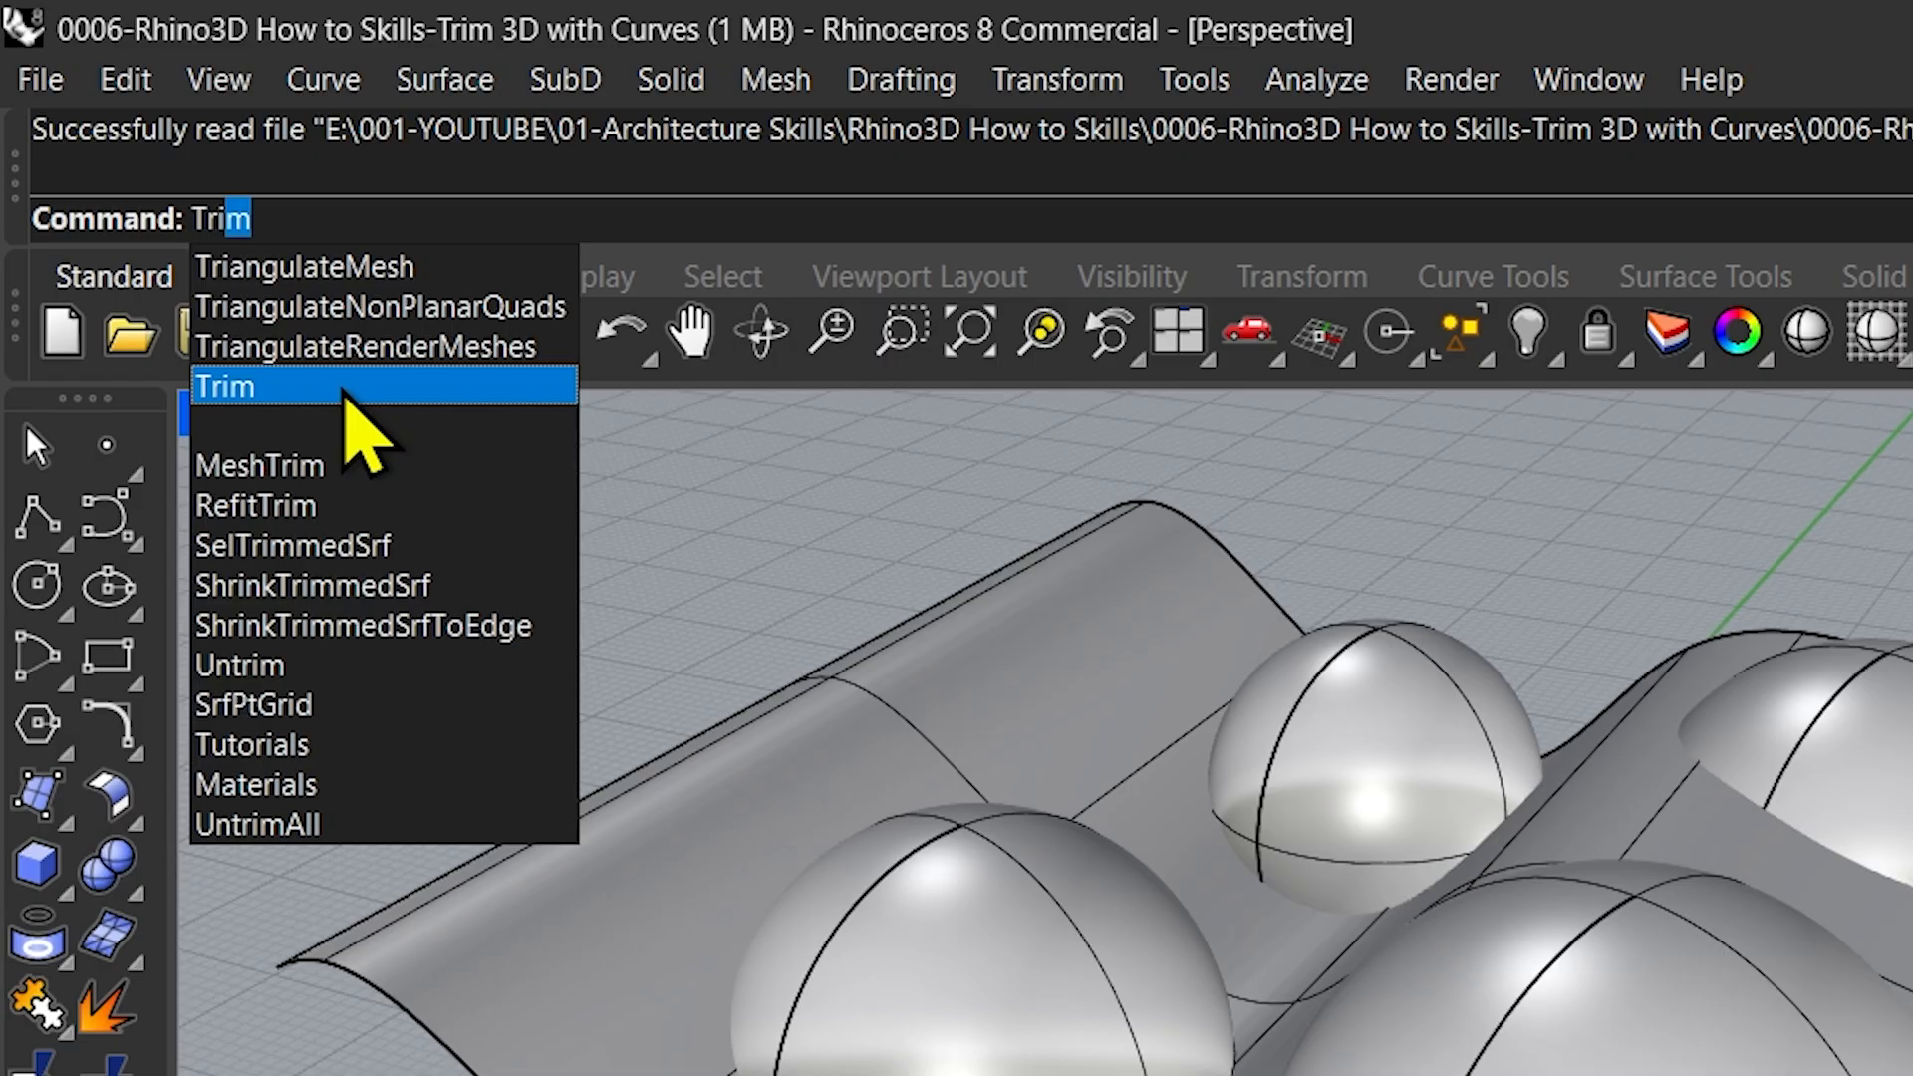
left_click(344, 389)
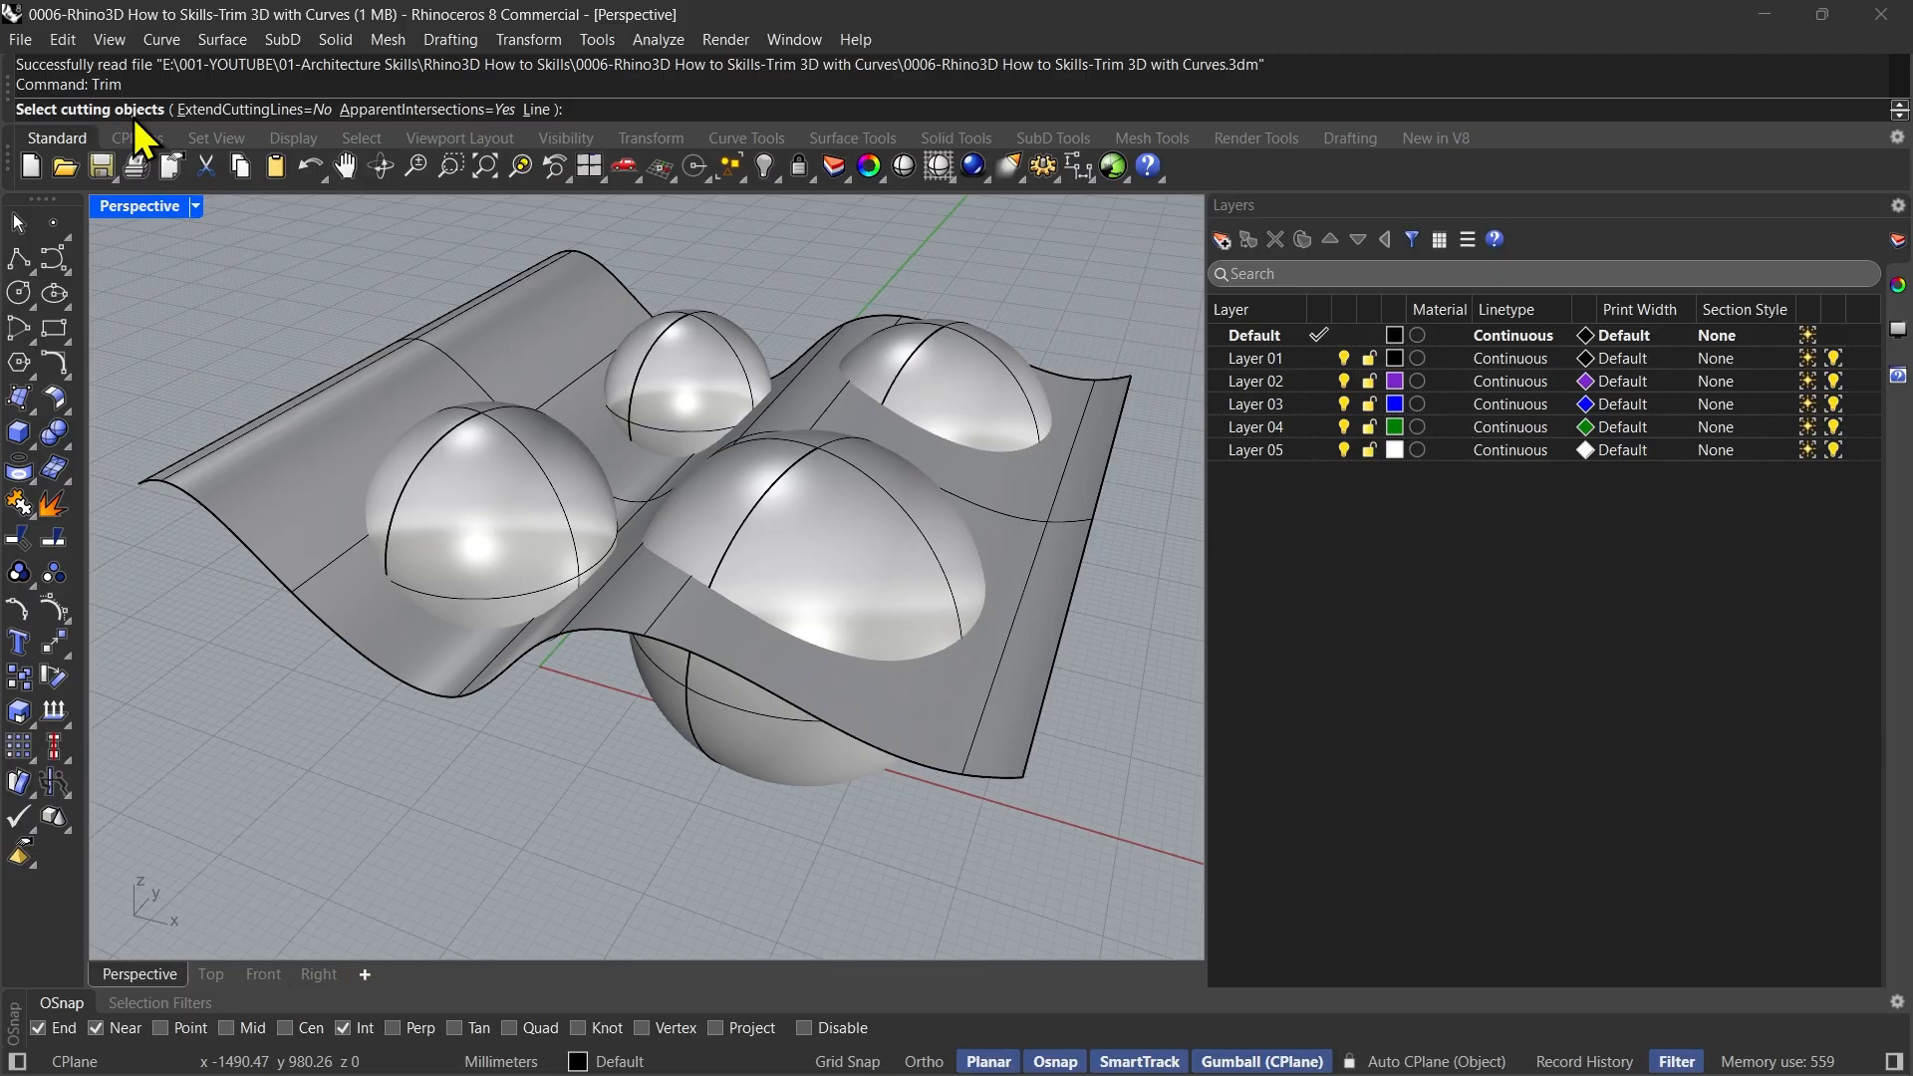
right_click_drag(572, 715, 618, 776)
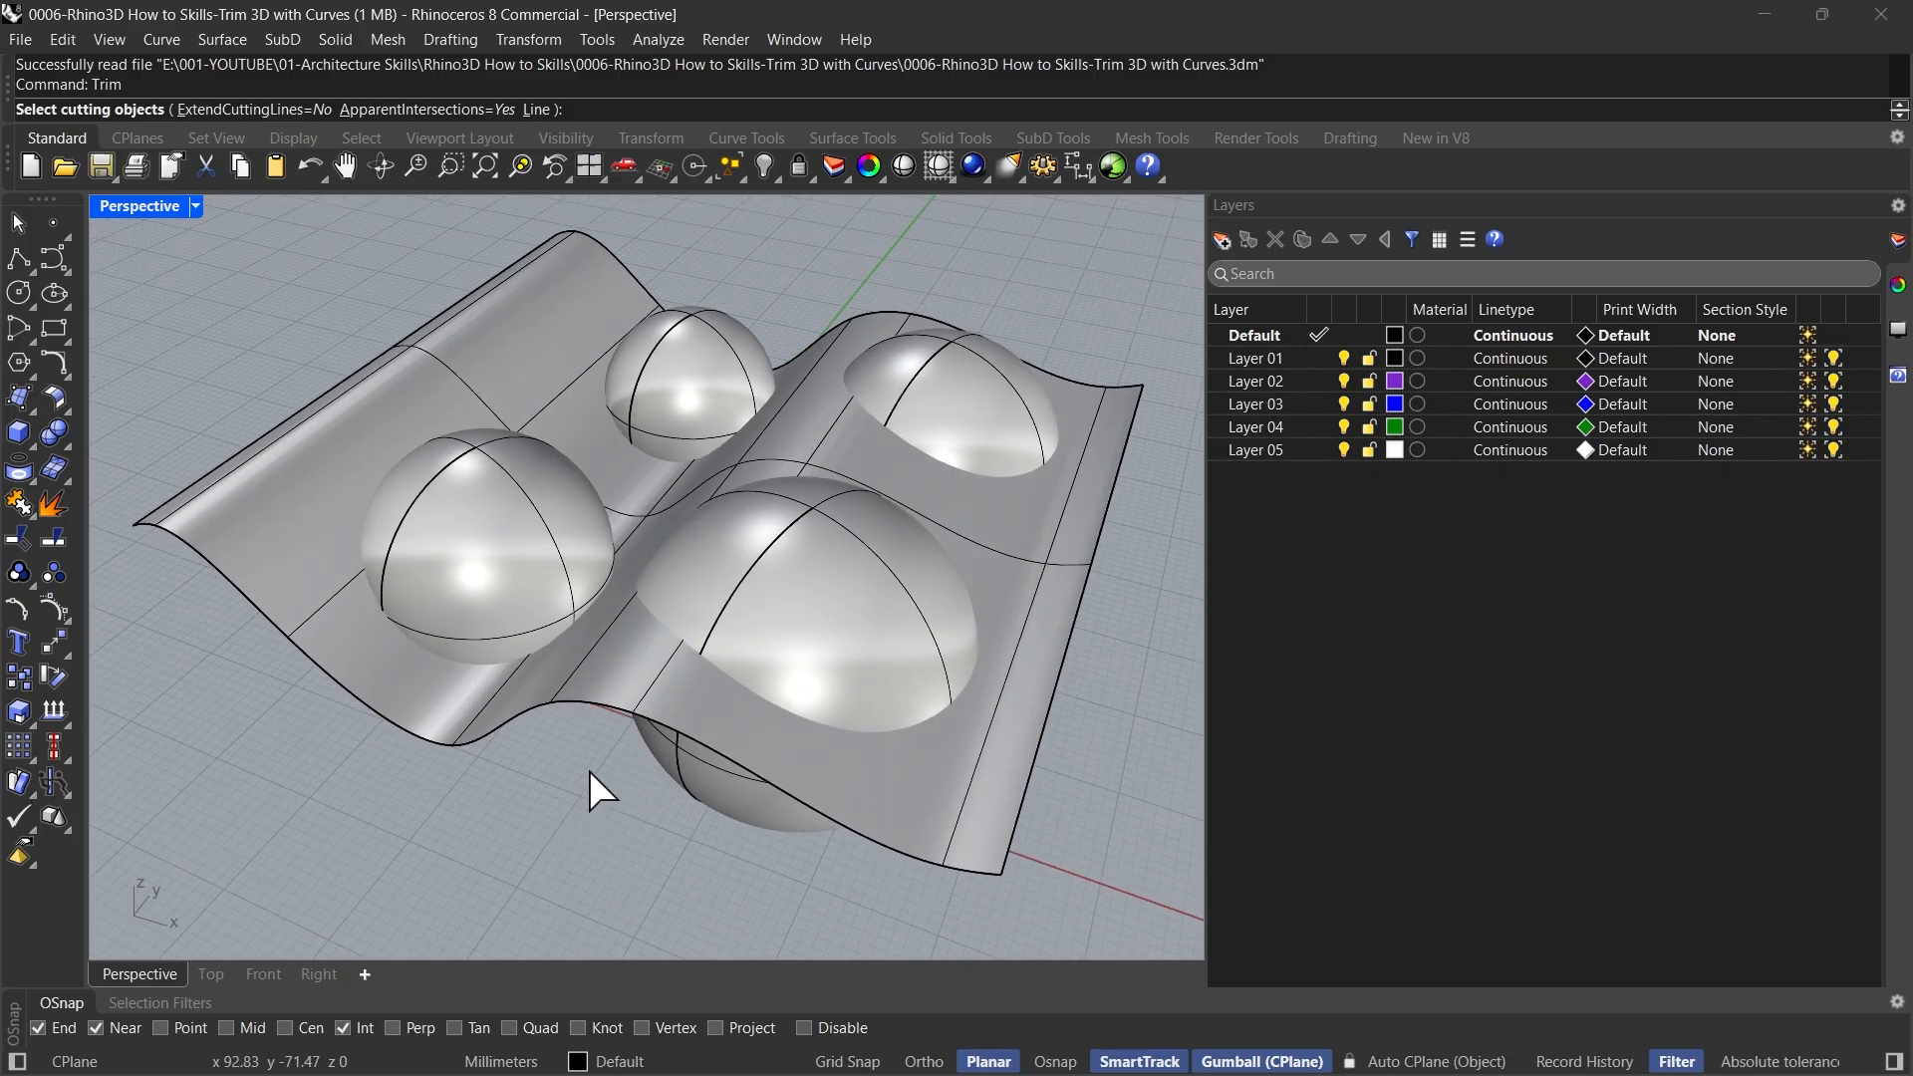
mouse_move(589, 771)
right_mouse_down()
mouse_move(632, 696)
mouse_move(704, 648)
mouse_move(628, 661)
mouse_move(600, 742)
right_mouse_up()
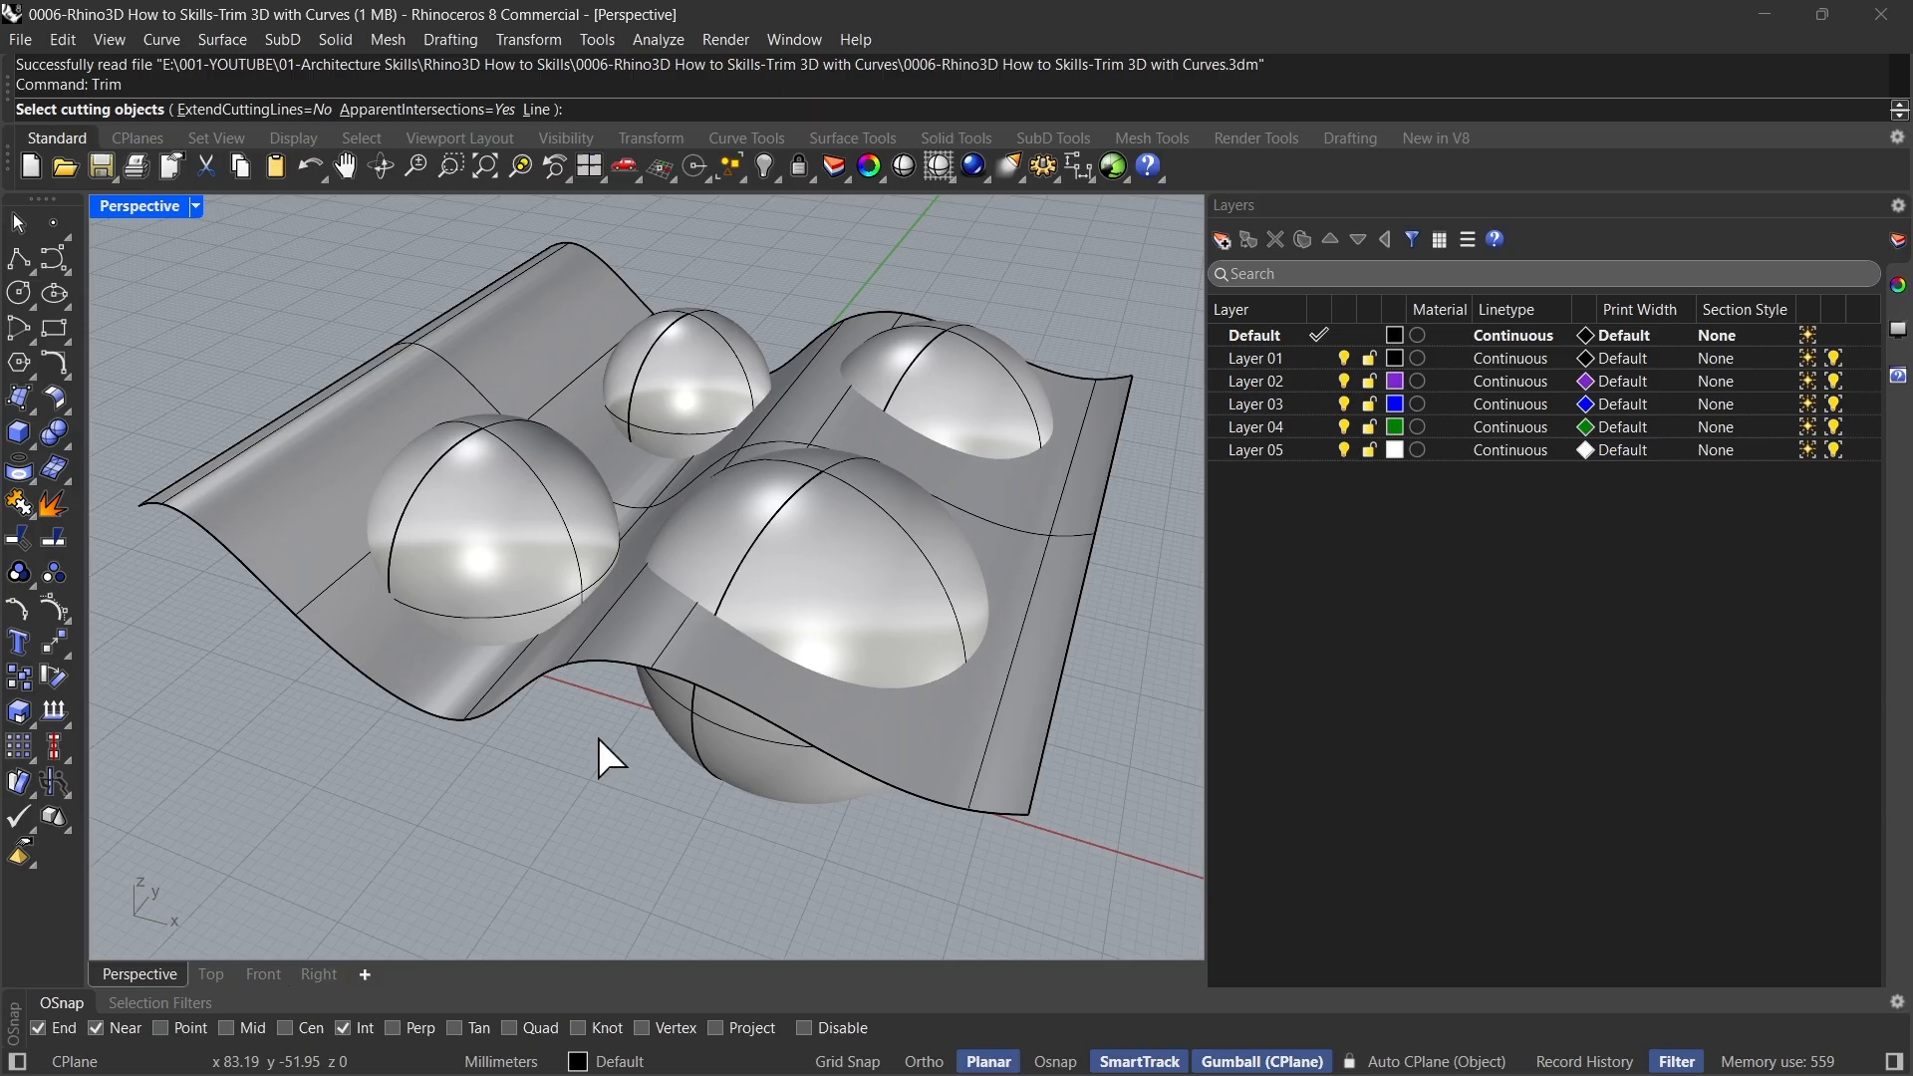
right_click_drag(584, 794, 588, 801)
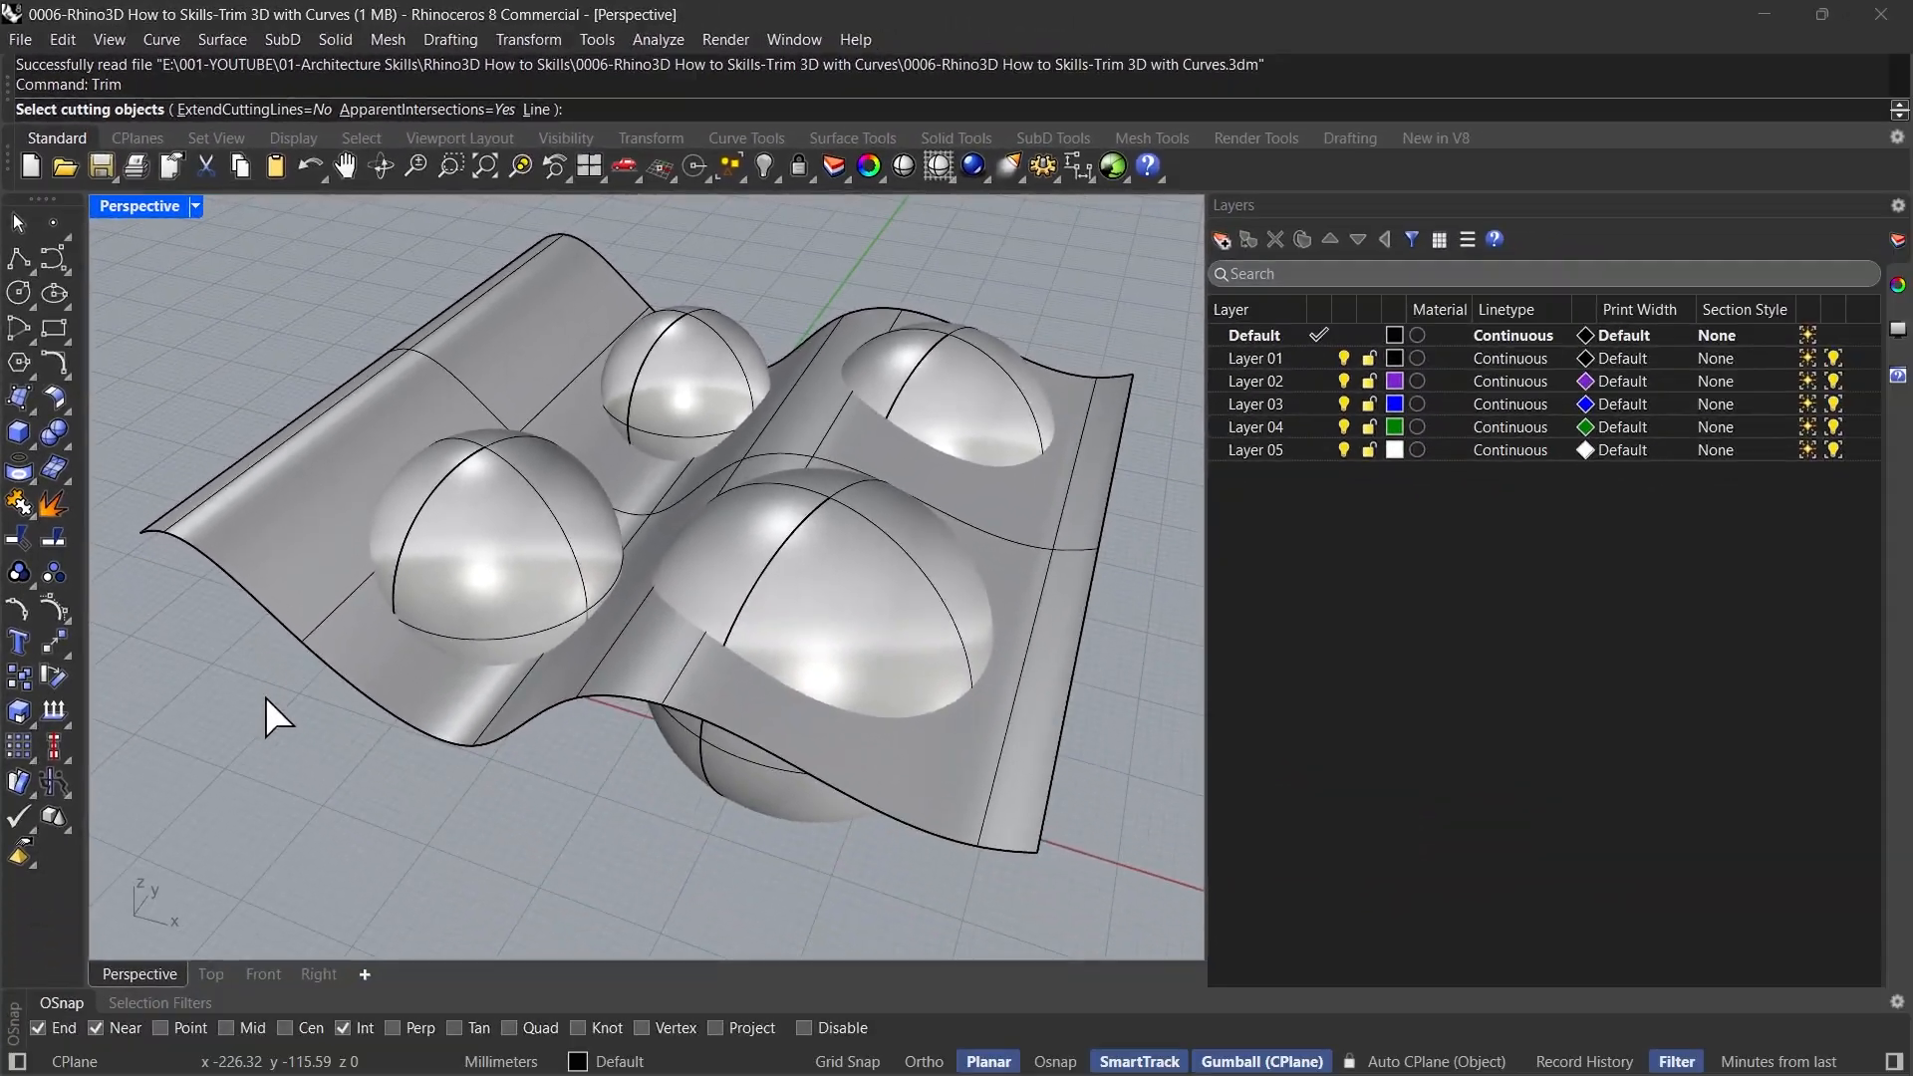
right_click_drag(265, 697, 265, 662)
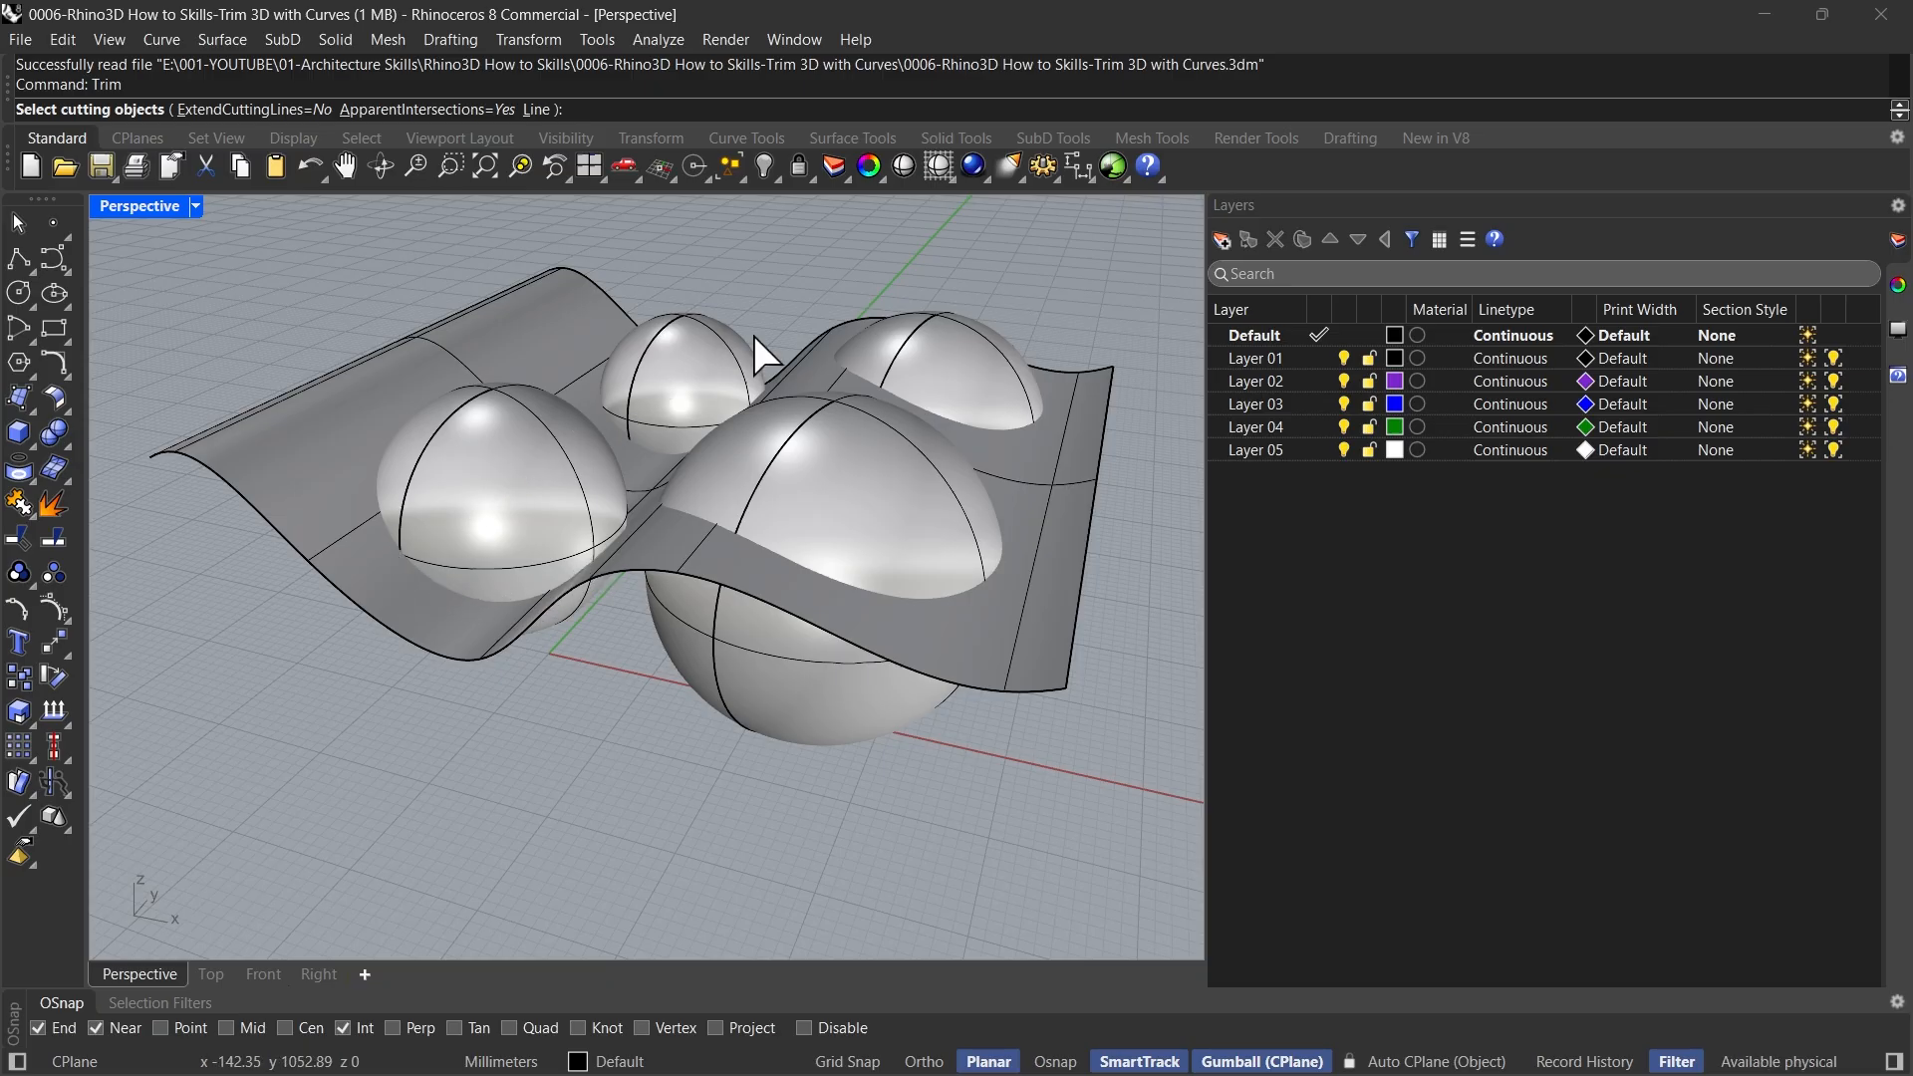
right_click_drag(332, 553, 349, 521)
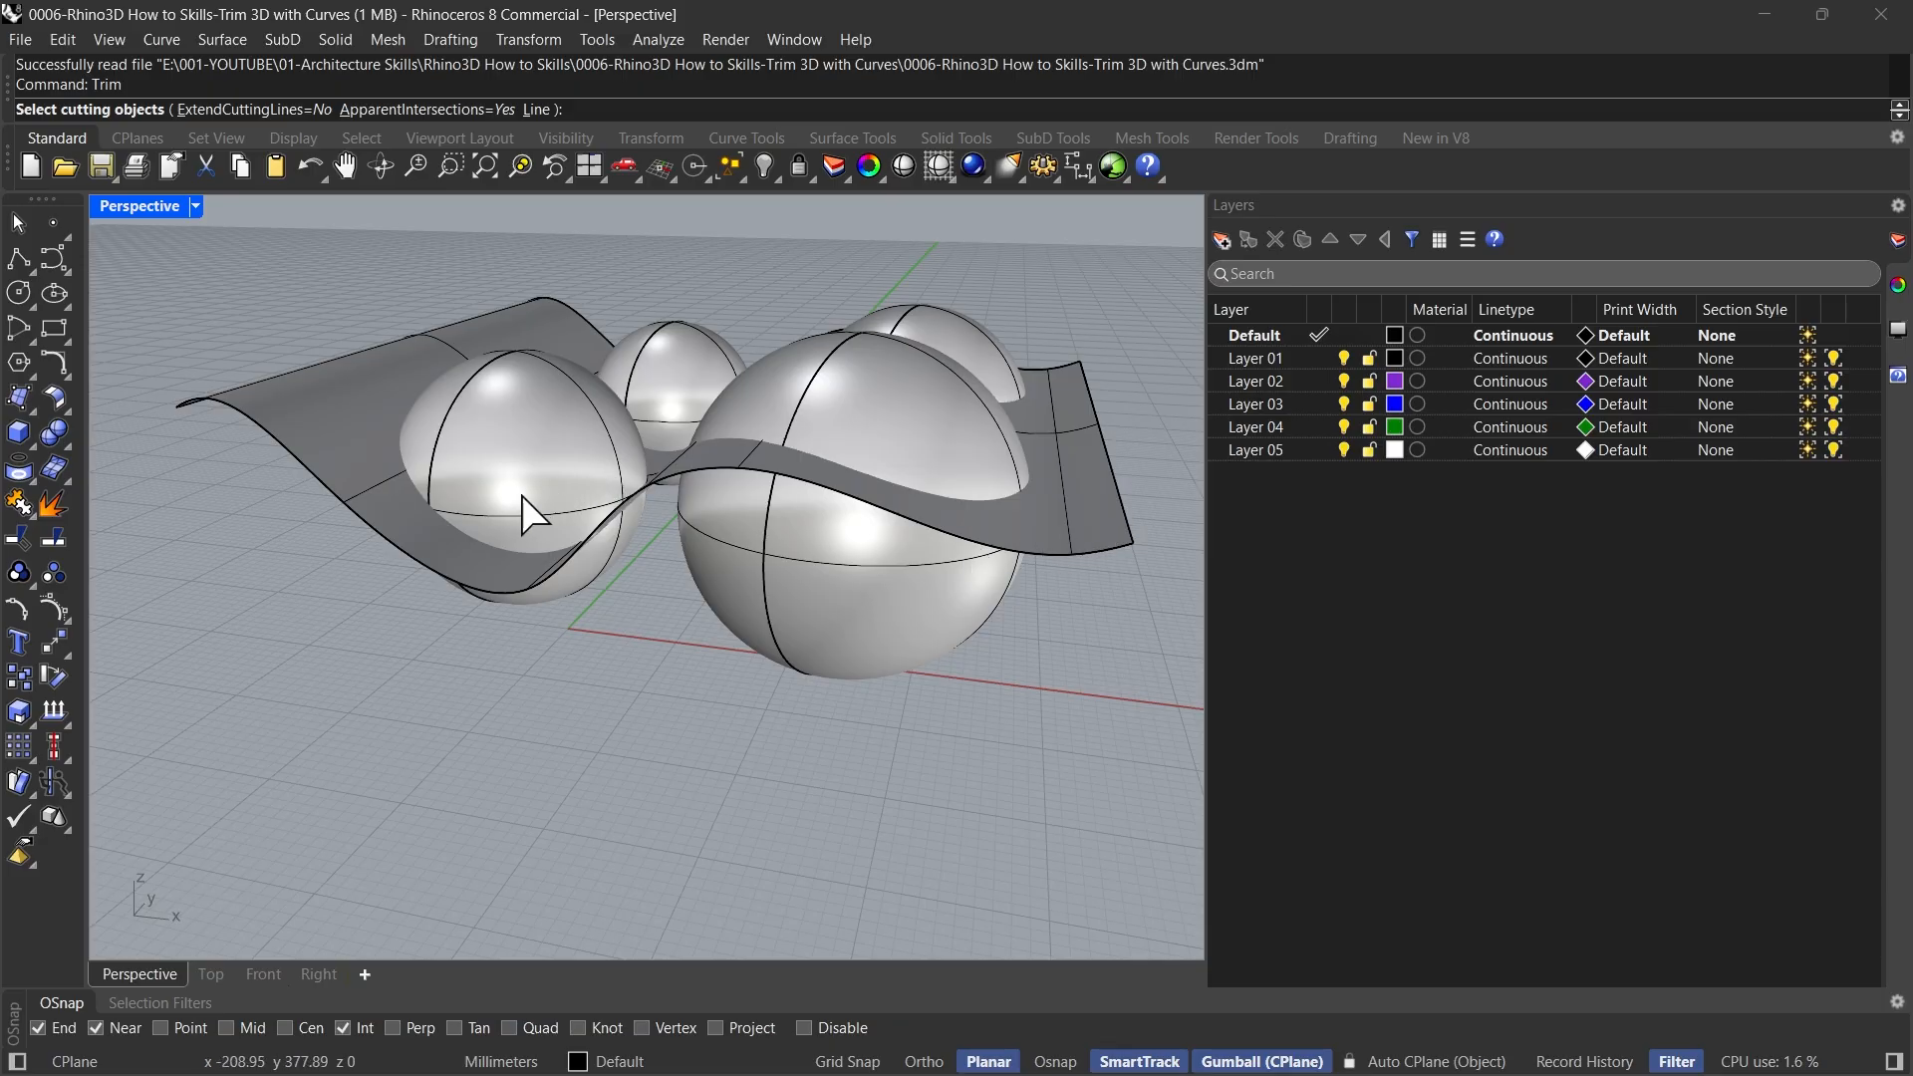
right_click_drag(405, 577, 385, 631)
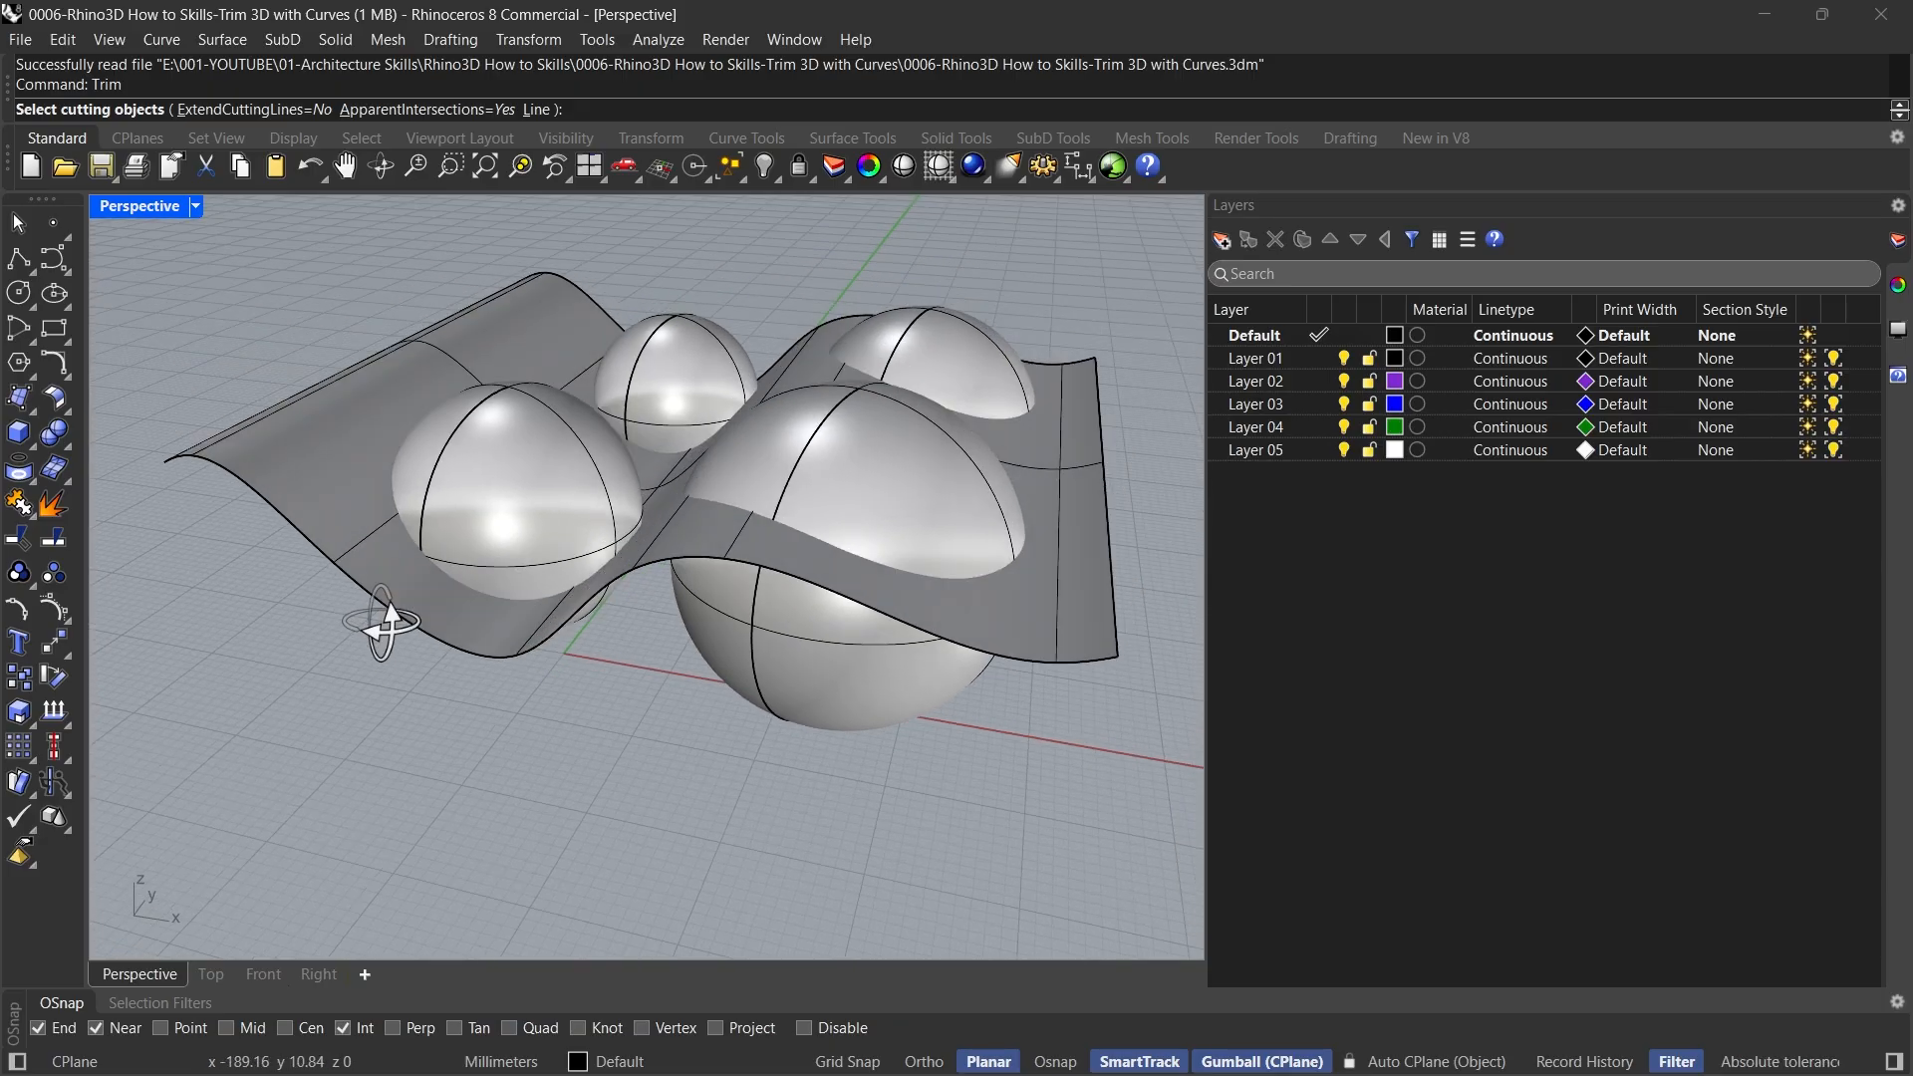
left_click(253, 469)
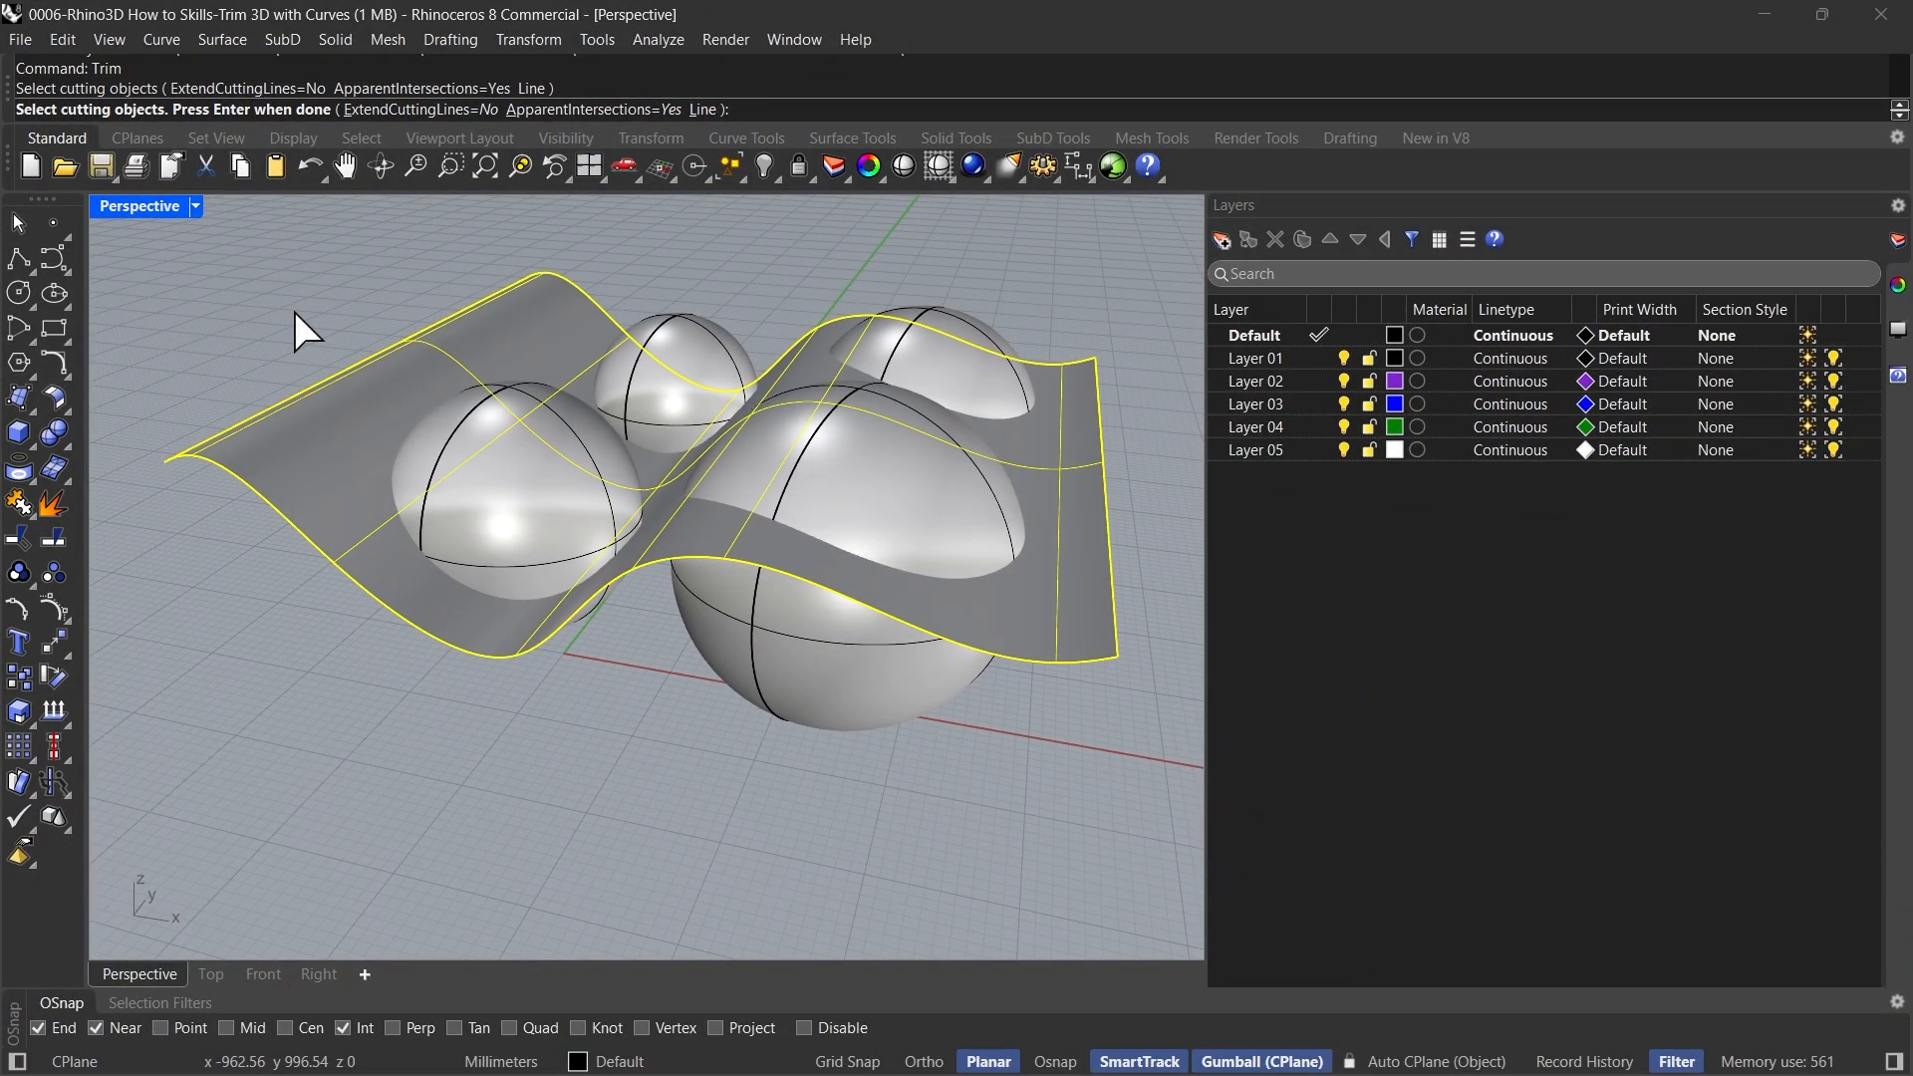
key("Return")
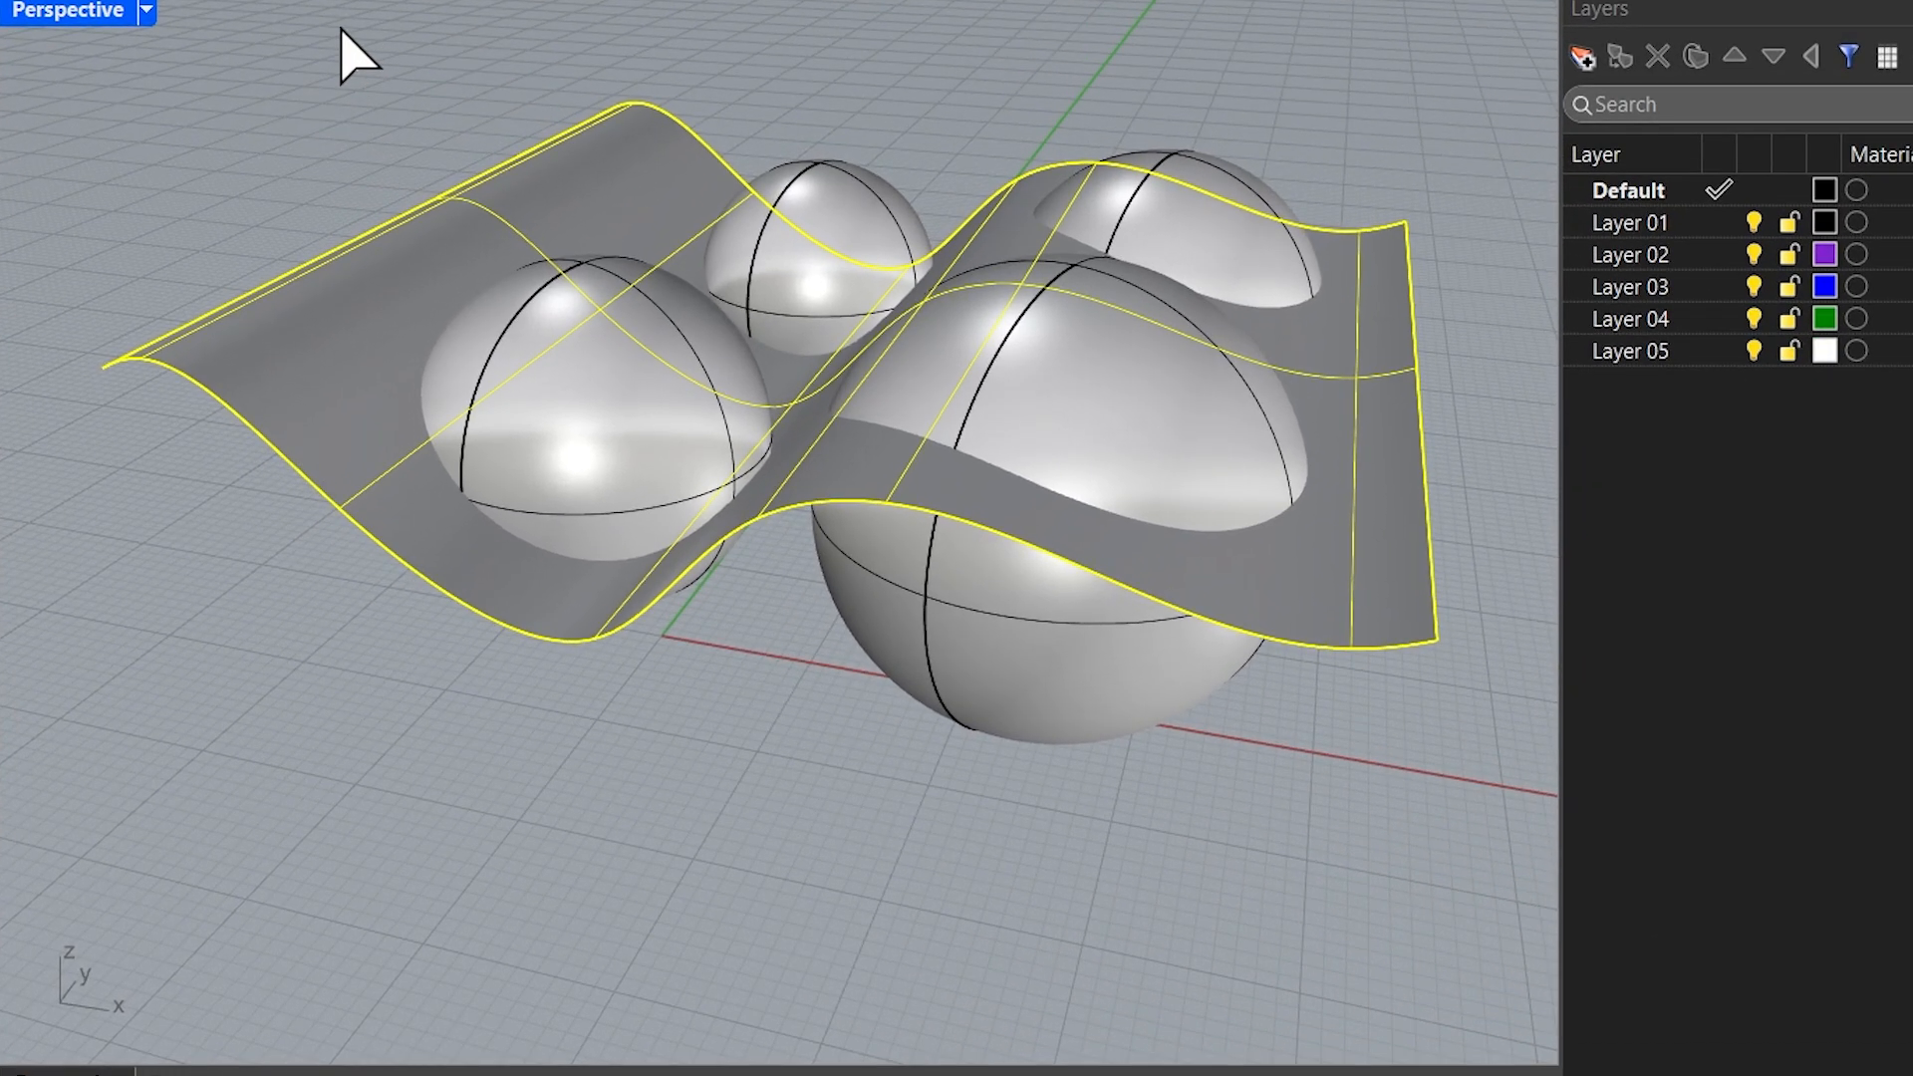
Trim away the portions of the four spheres that rise above the wavy surface
left_click_drag(341, 30, 1358, 549)
key("Return")
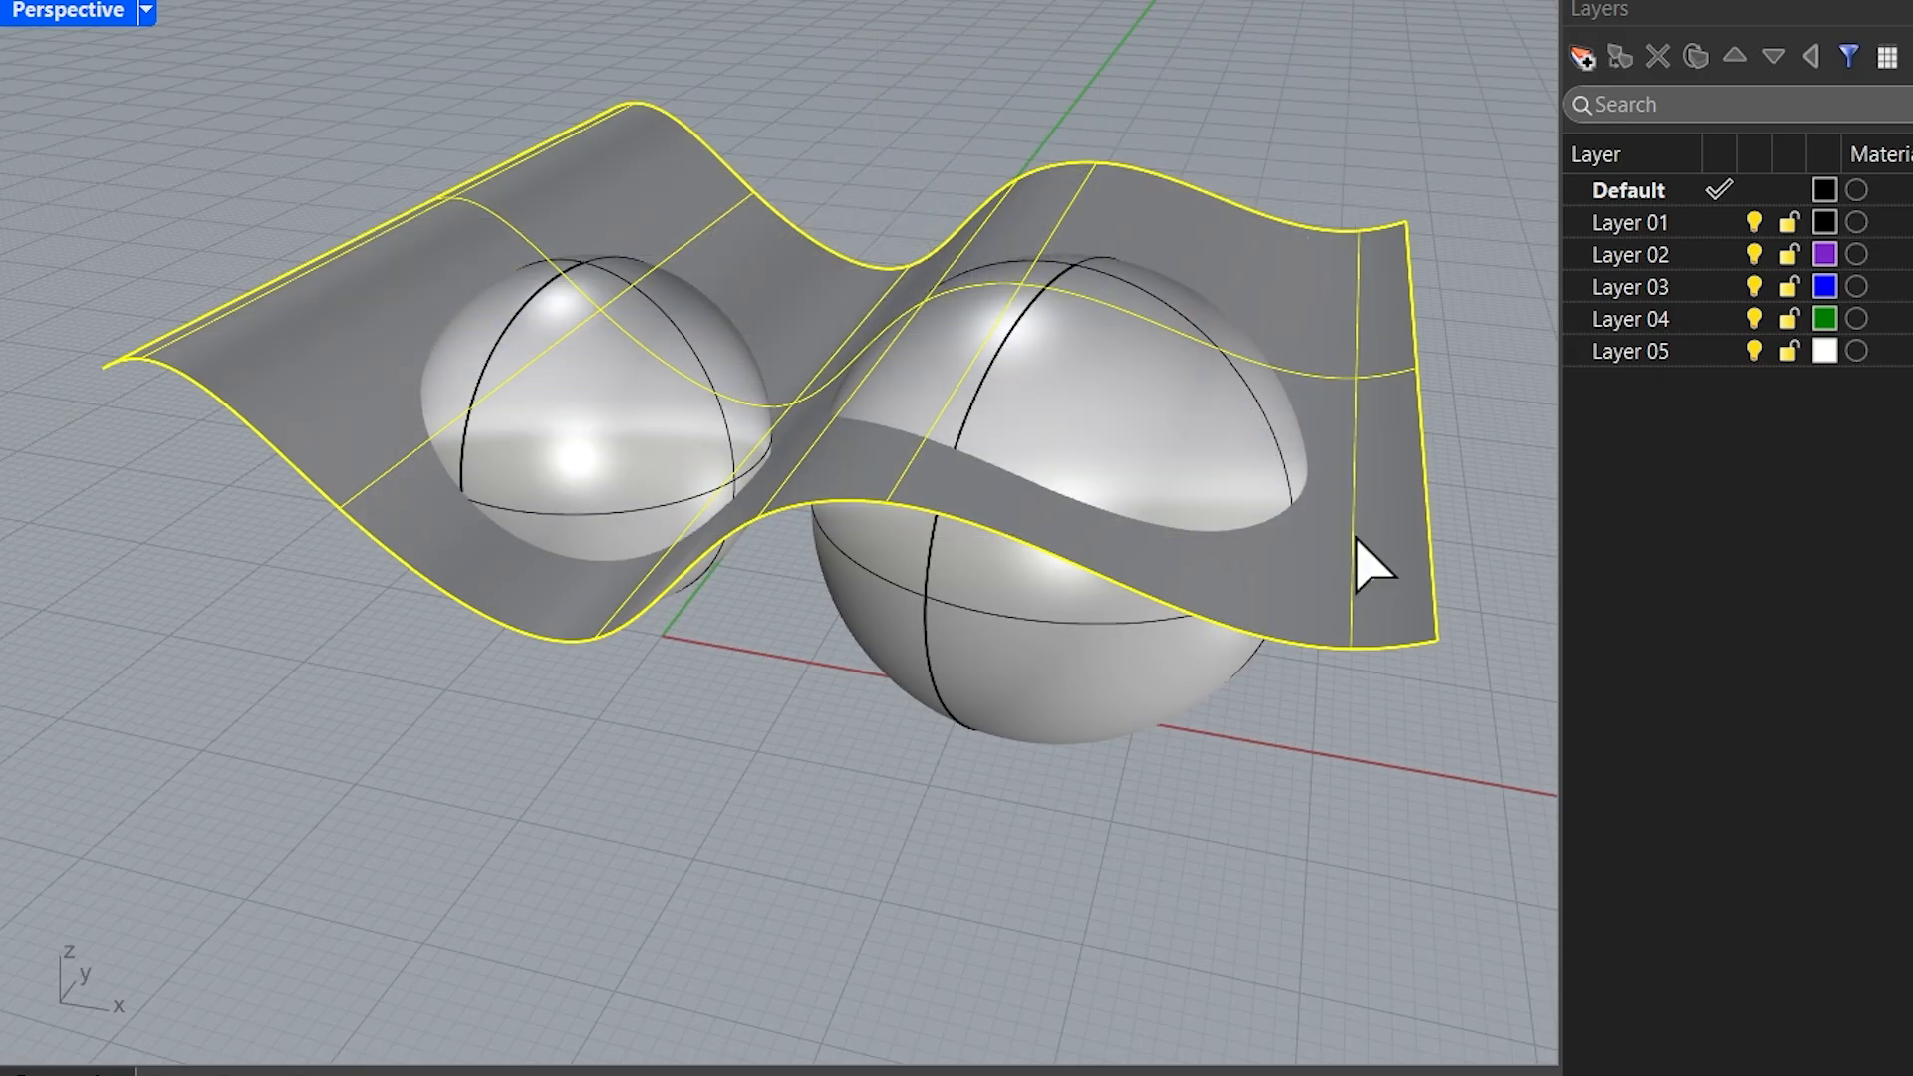
left_click(585, 410)
left_click(1087, 379)
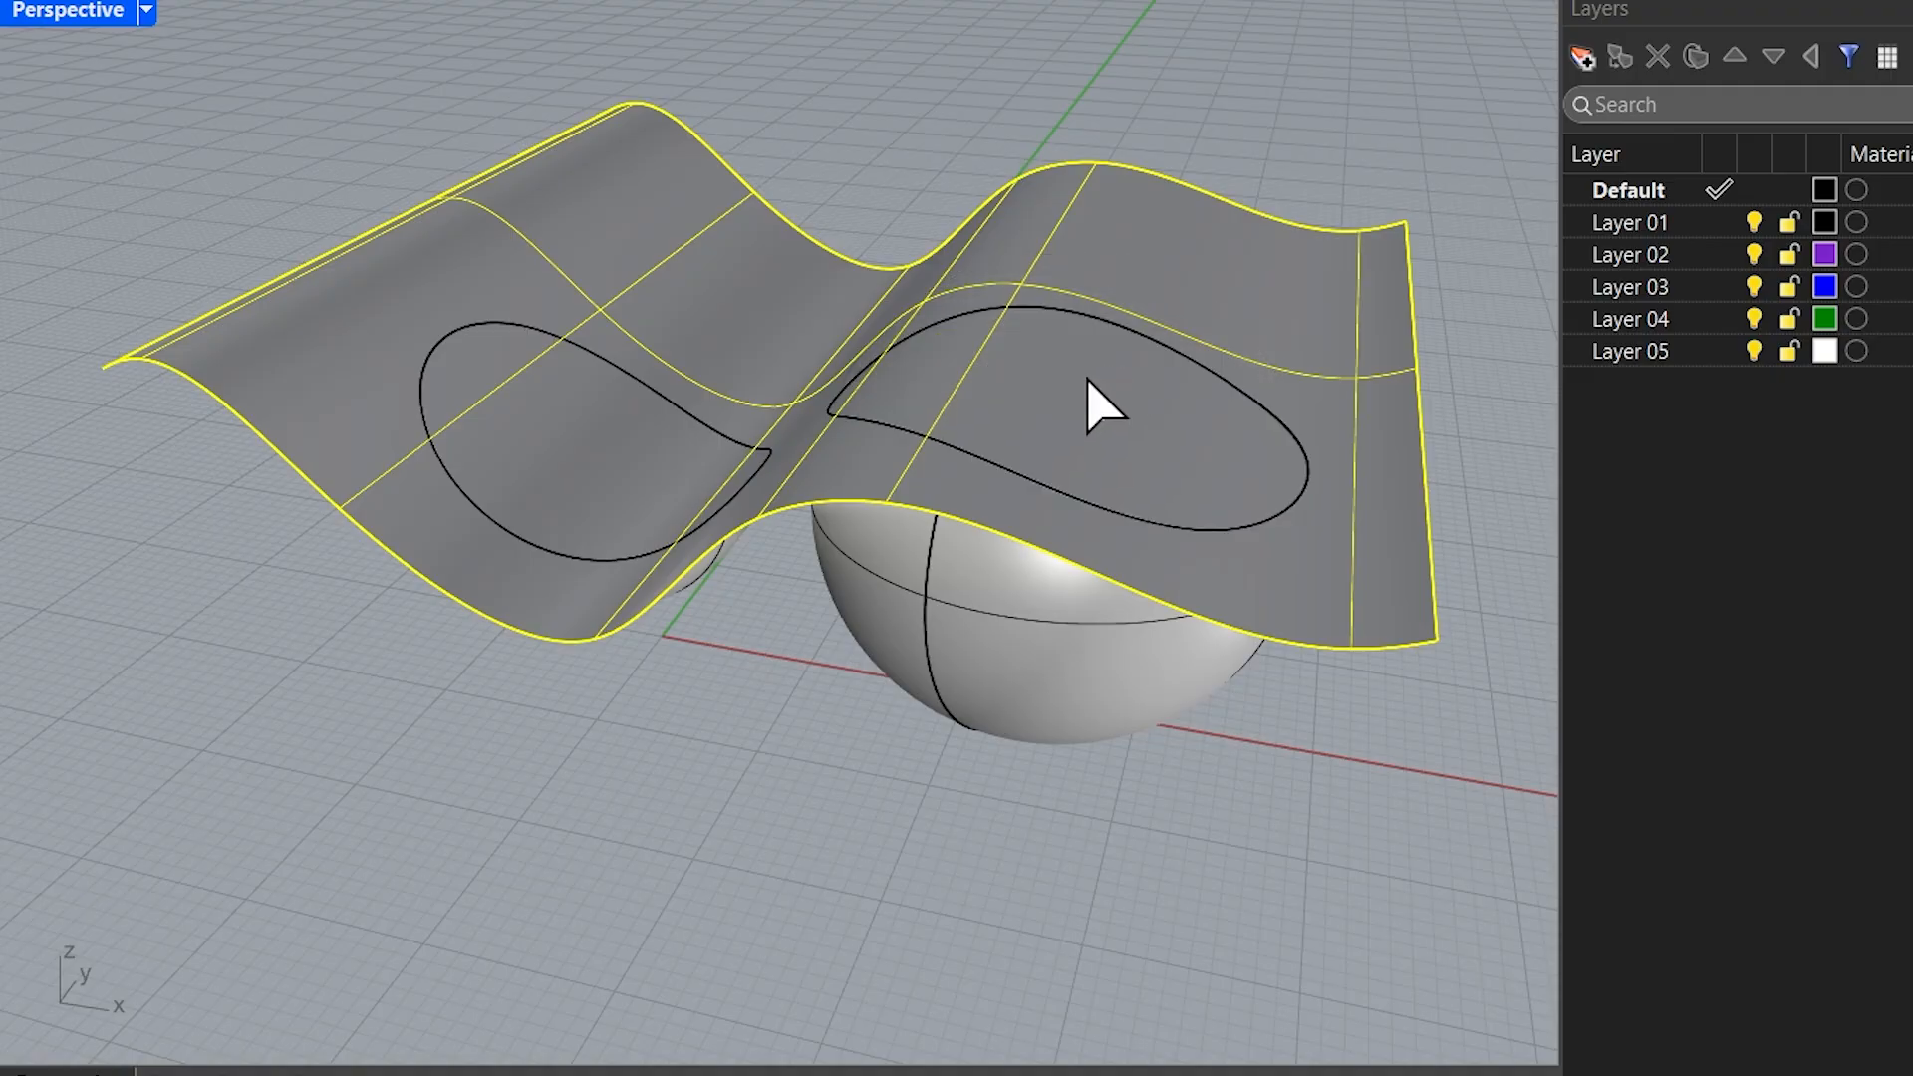
right_click_drag(1088, 383, 886, 461)
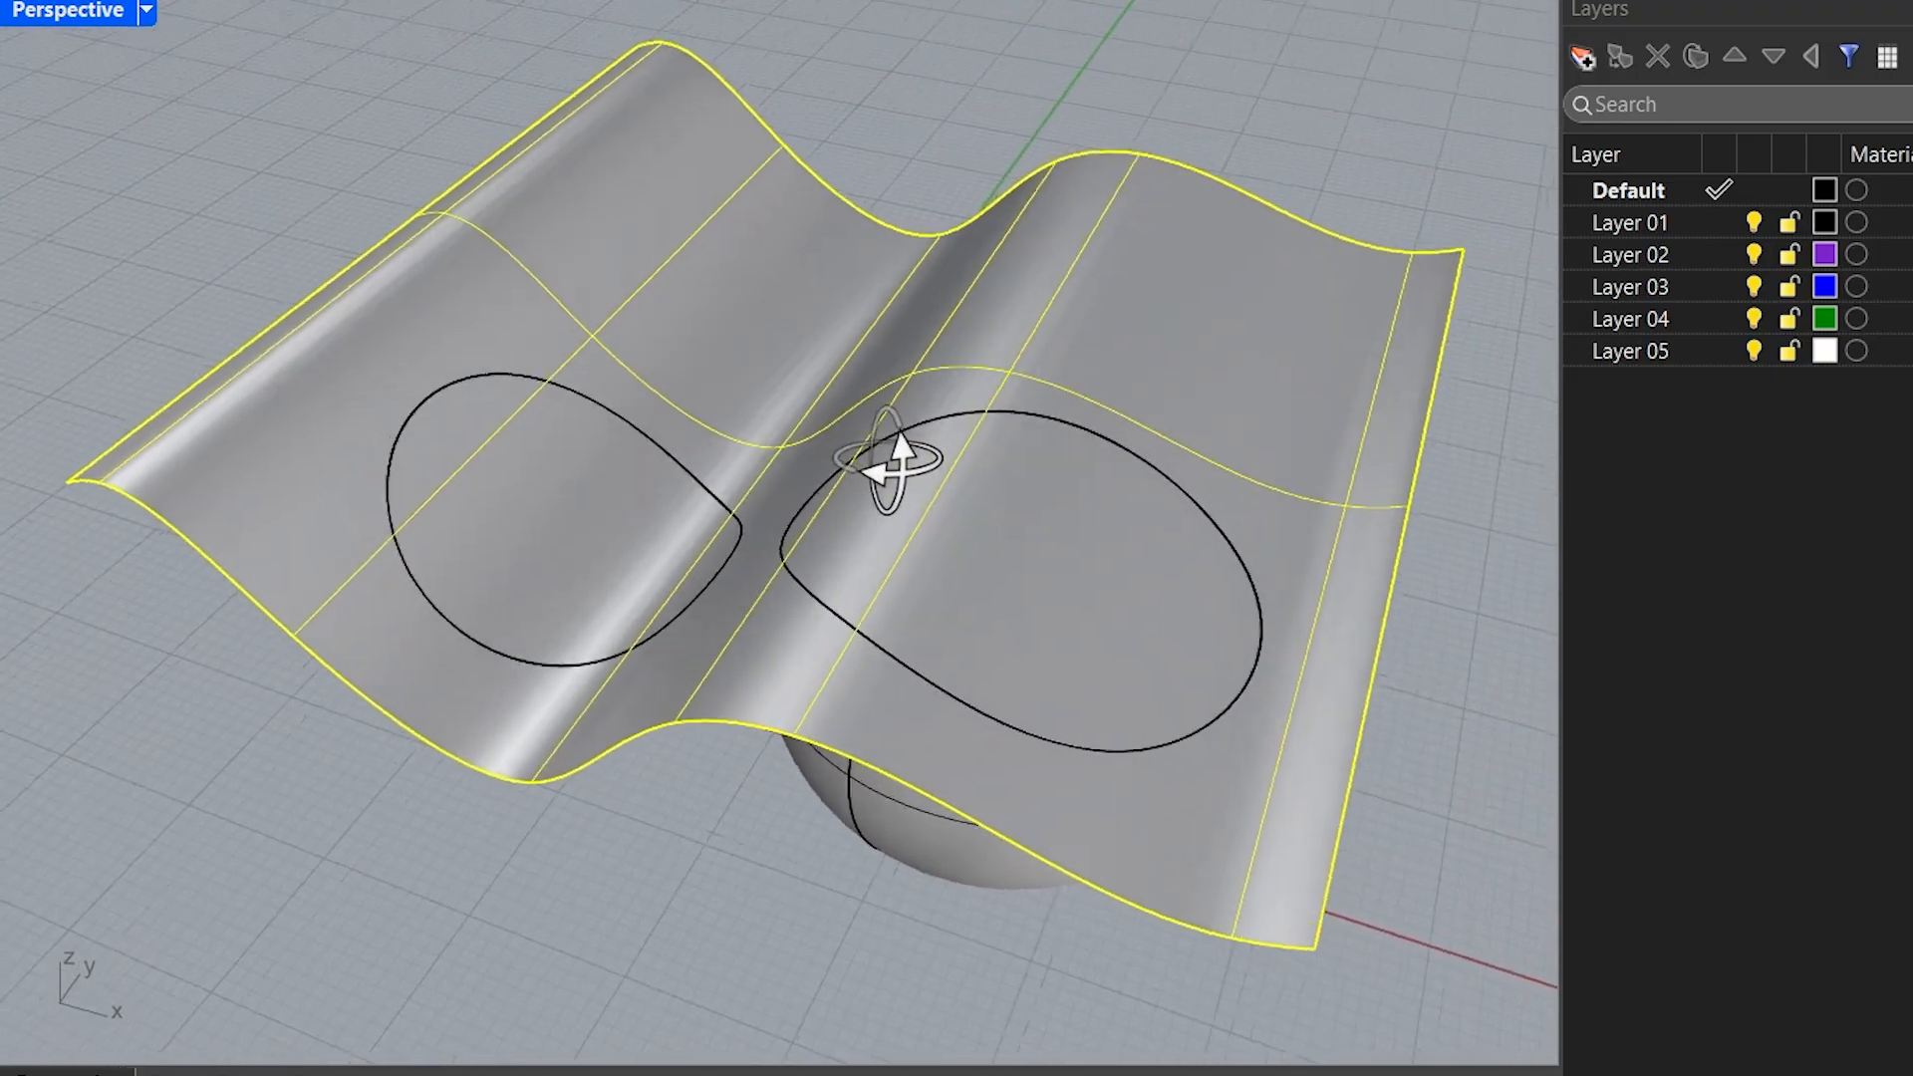
Undo the sphere trims within the running Trim command
key("ctrl+z")
key("ctrl+z")
key("ctrl+z")
key("ctrl+z")
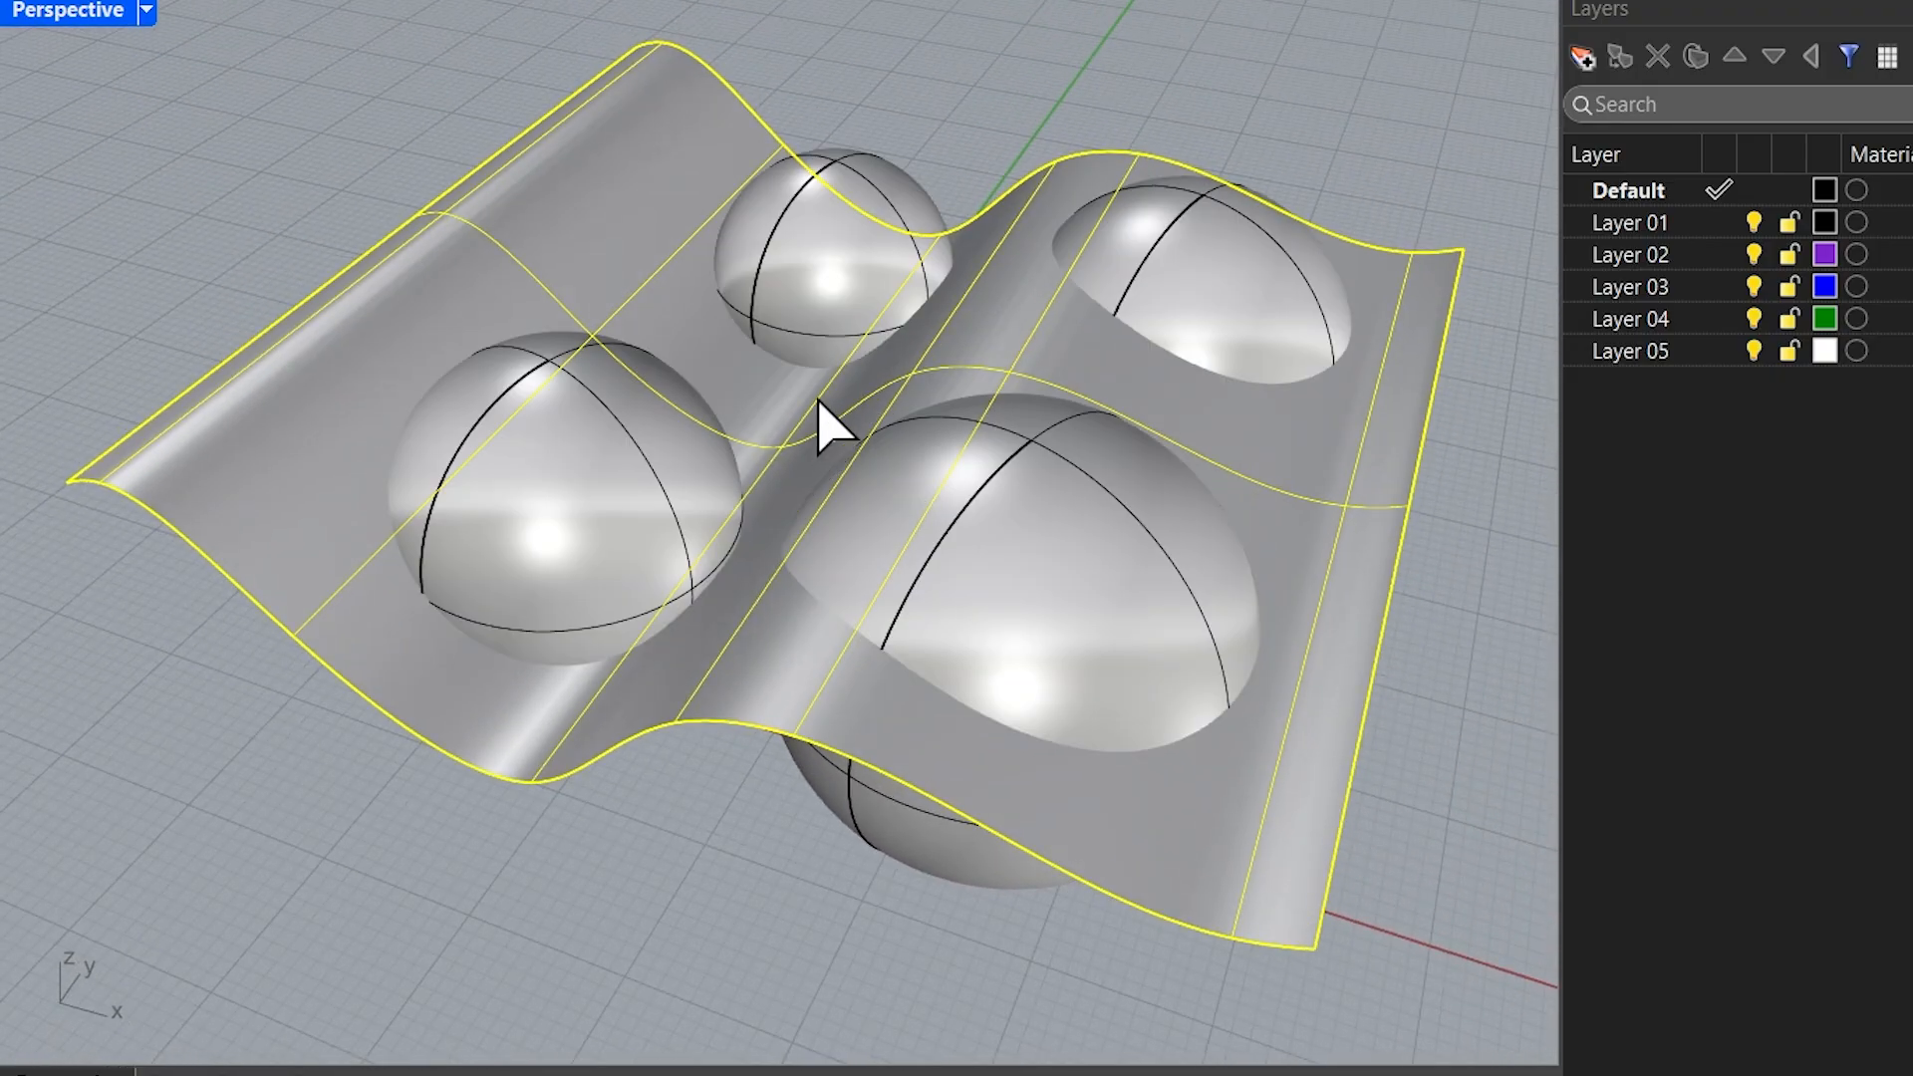
Trim off the upper part of each of the four spheres along the wavy surface and finish the command
right_click_drag(819, 398, 822, 364)
left_click(822, 298)
left_click(598, 419)
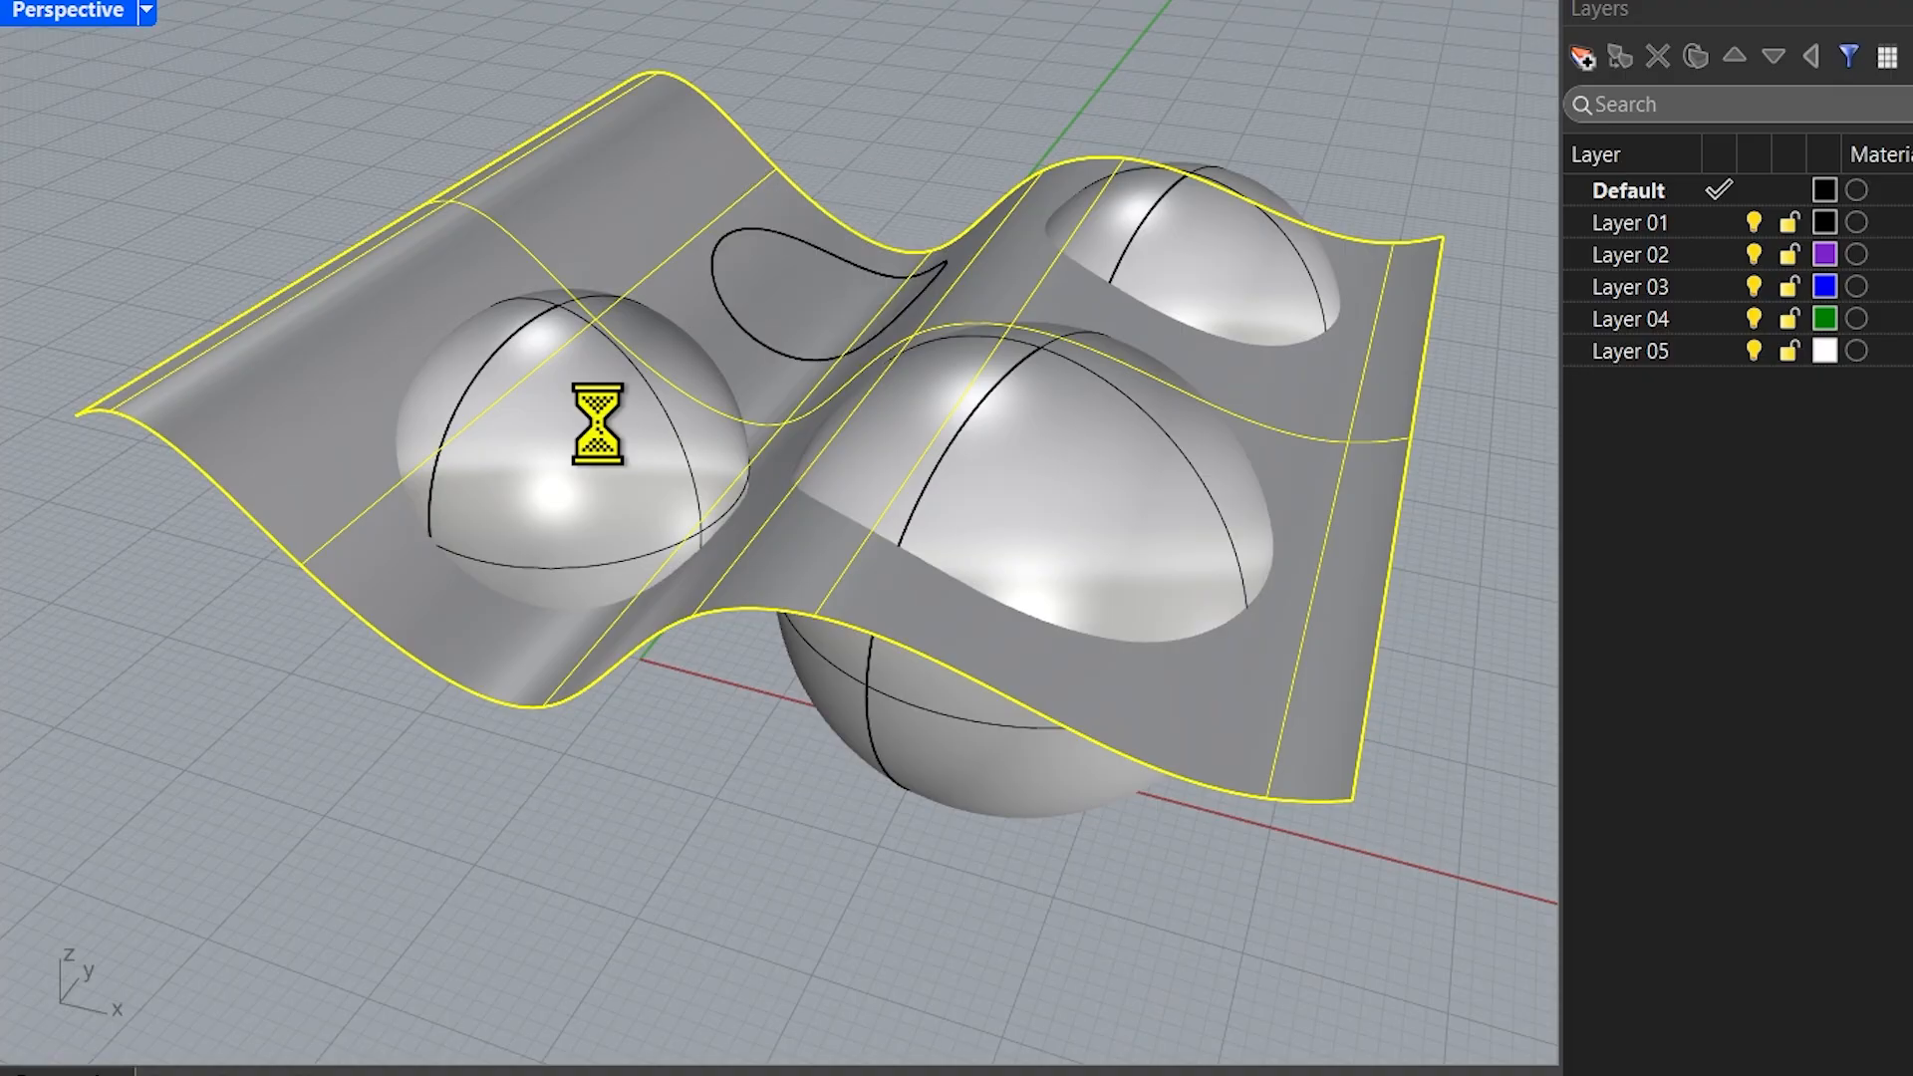
left_click(1229, 282)
left_click(1068, 470)
right_click_drag(757, 526, 787, 404)
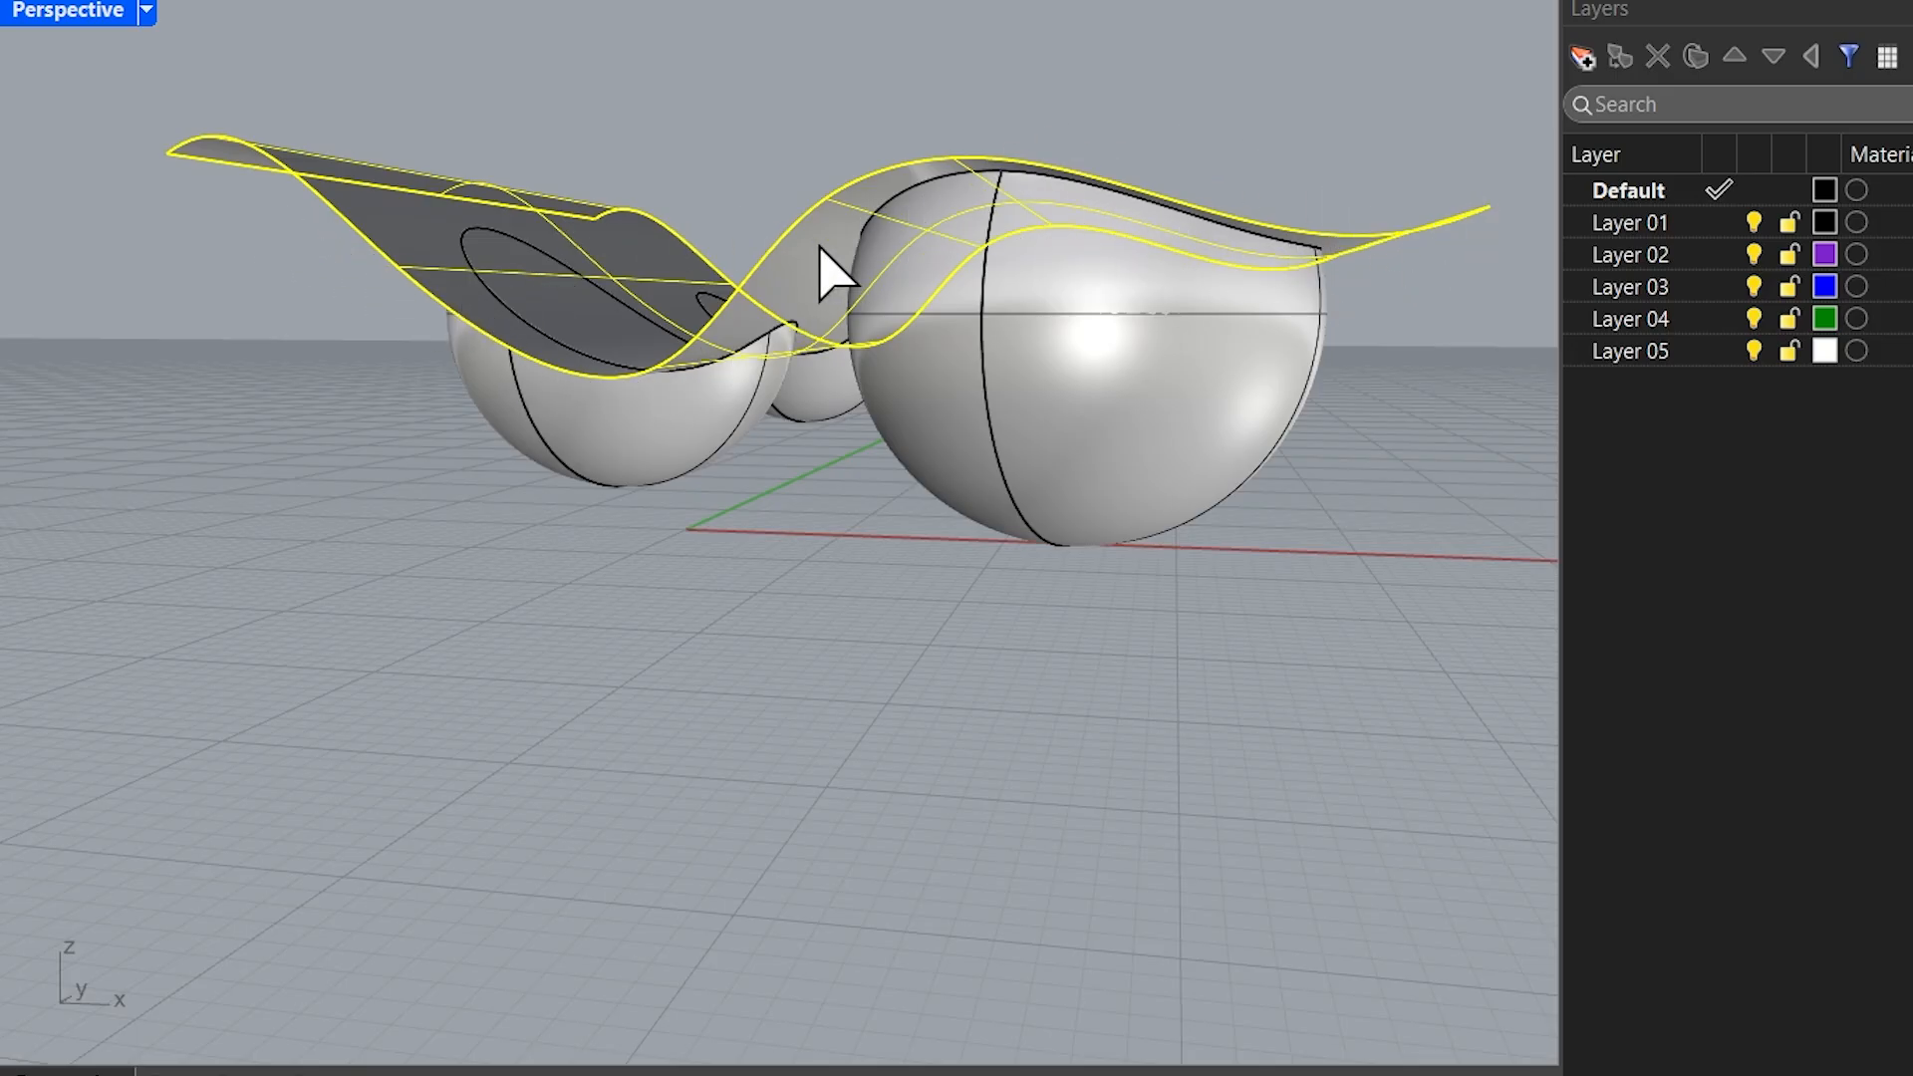
right_click_drag(755, 413, 797, 606)
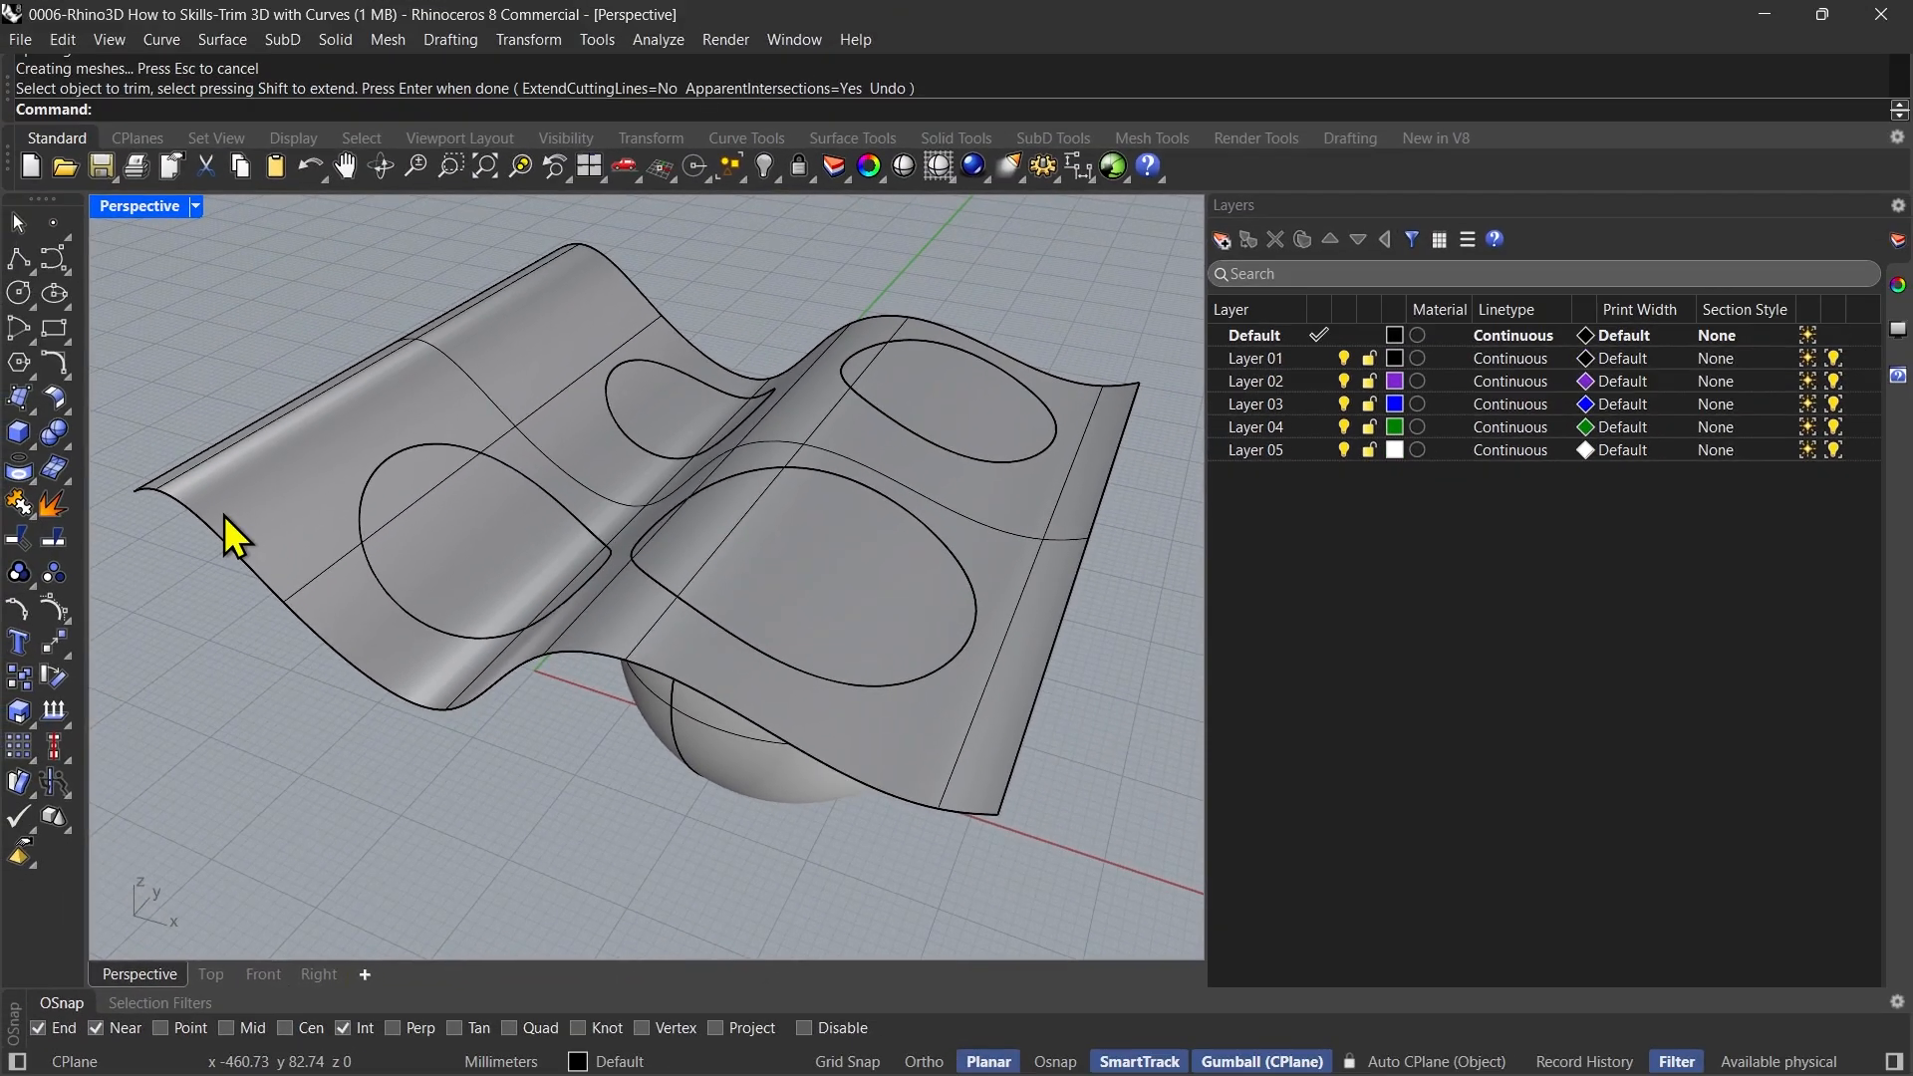
Hide the wavy surface so that only the trimmed spheres are shown
left_click(187, 443)
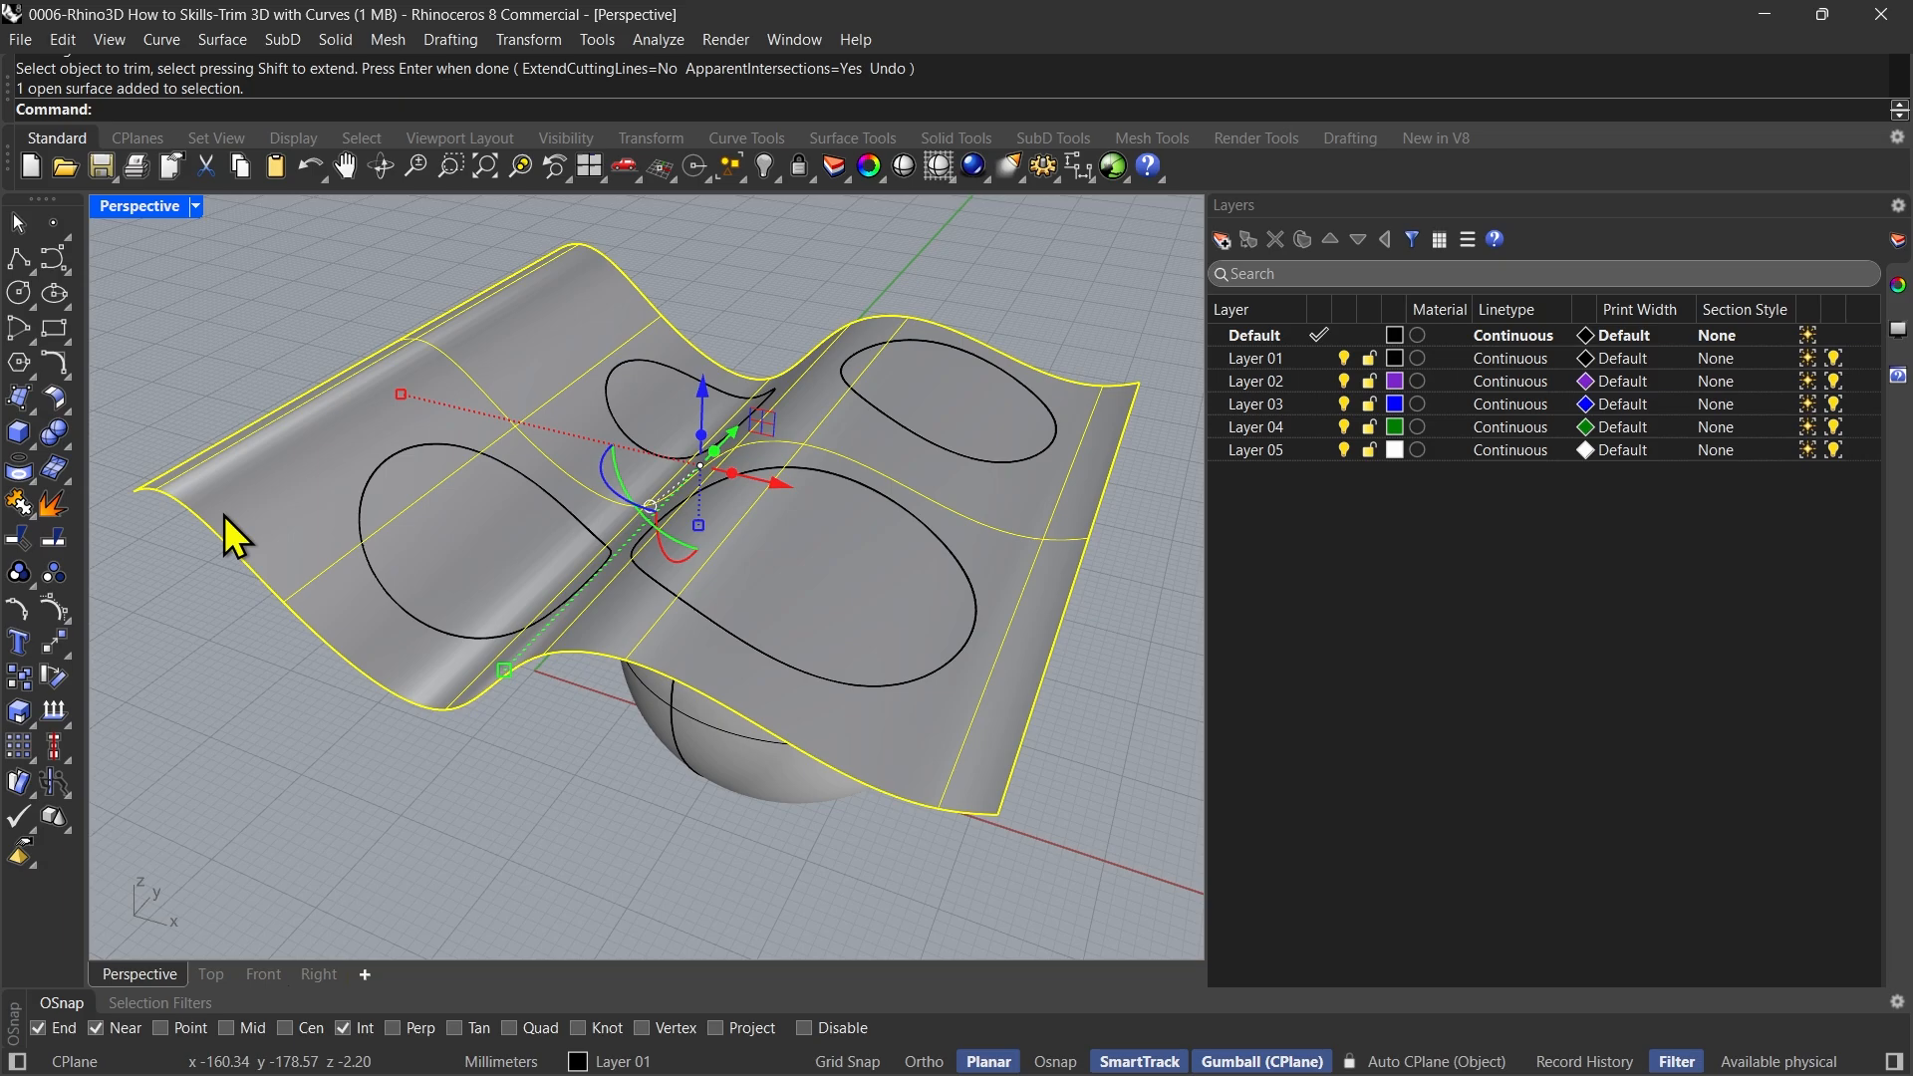
middle_click(224, 516)
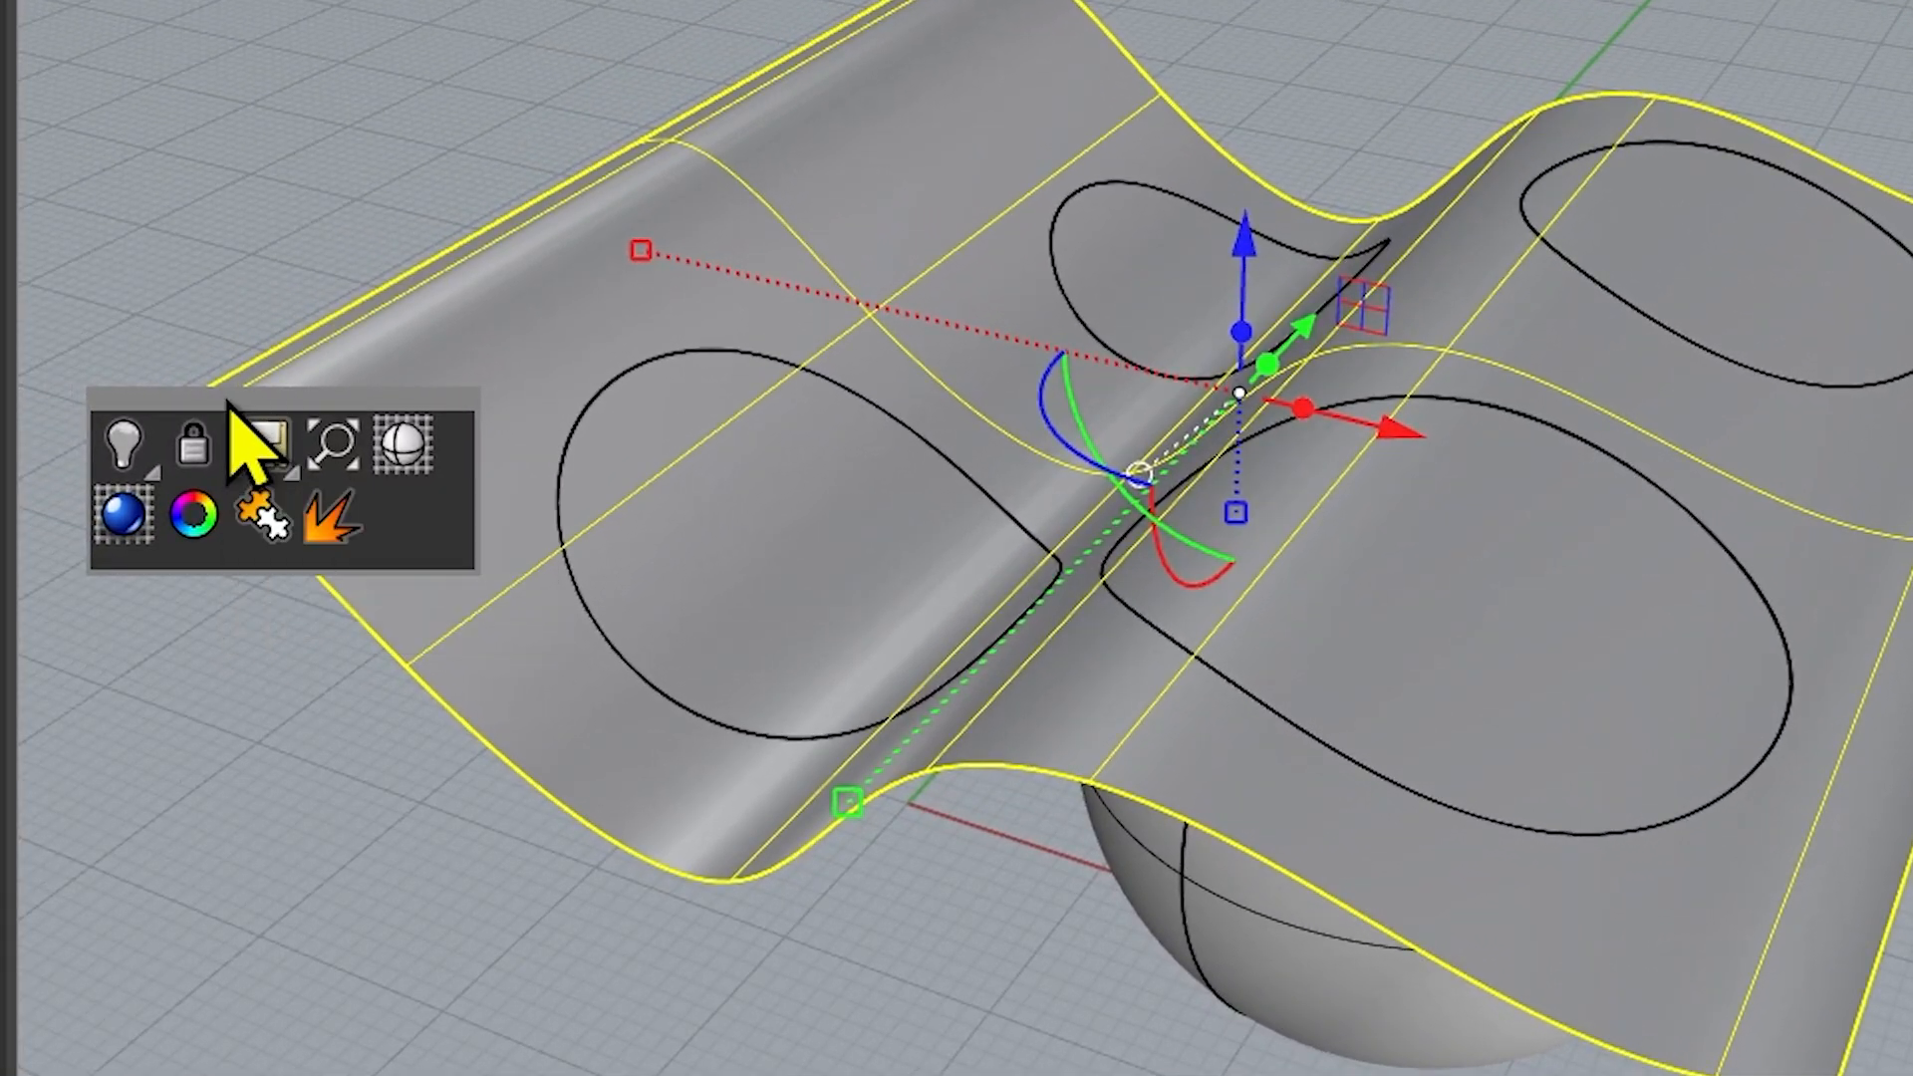
left_click_drag(235, 403, 384, 453)
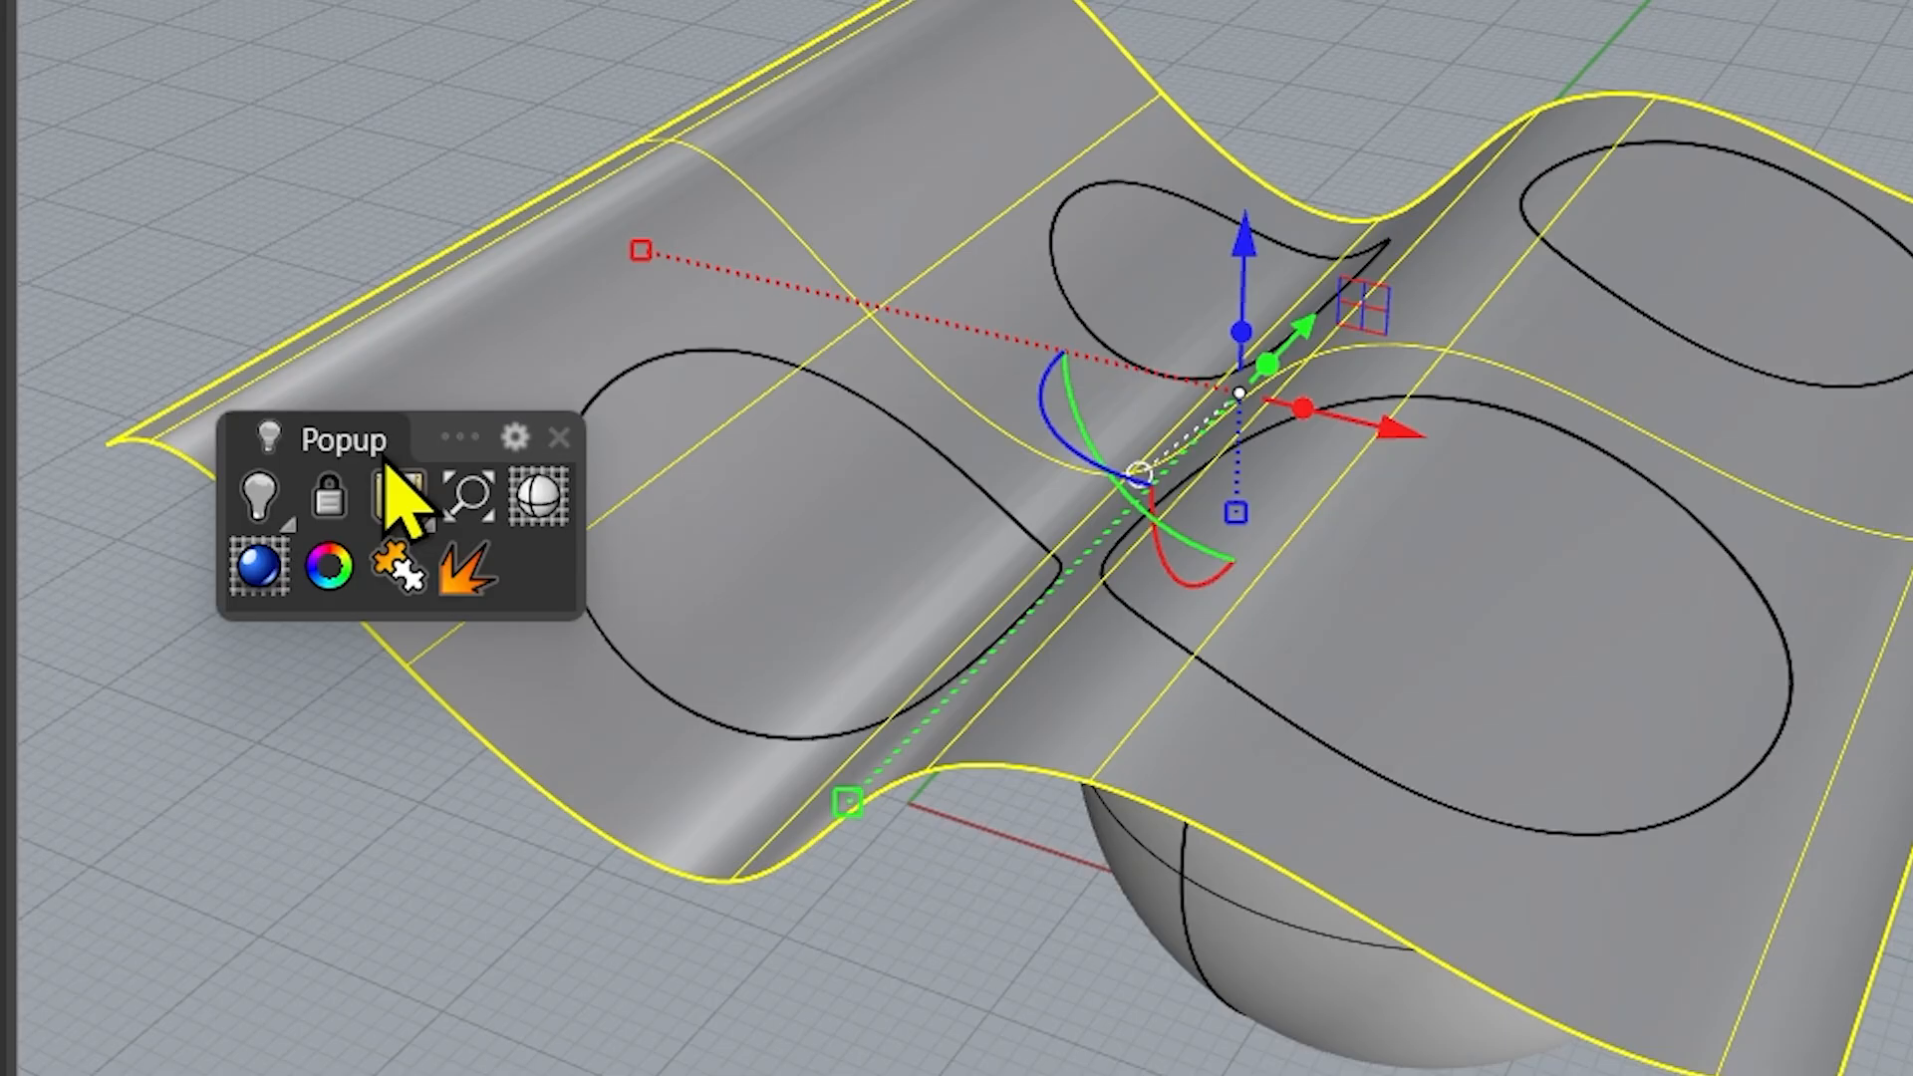
left_click(261, 498)
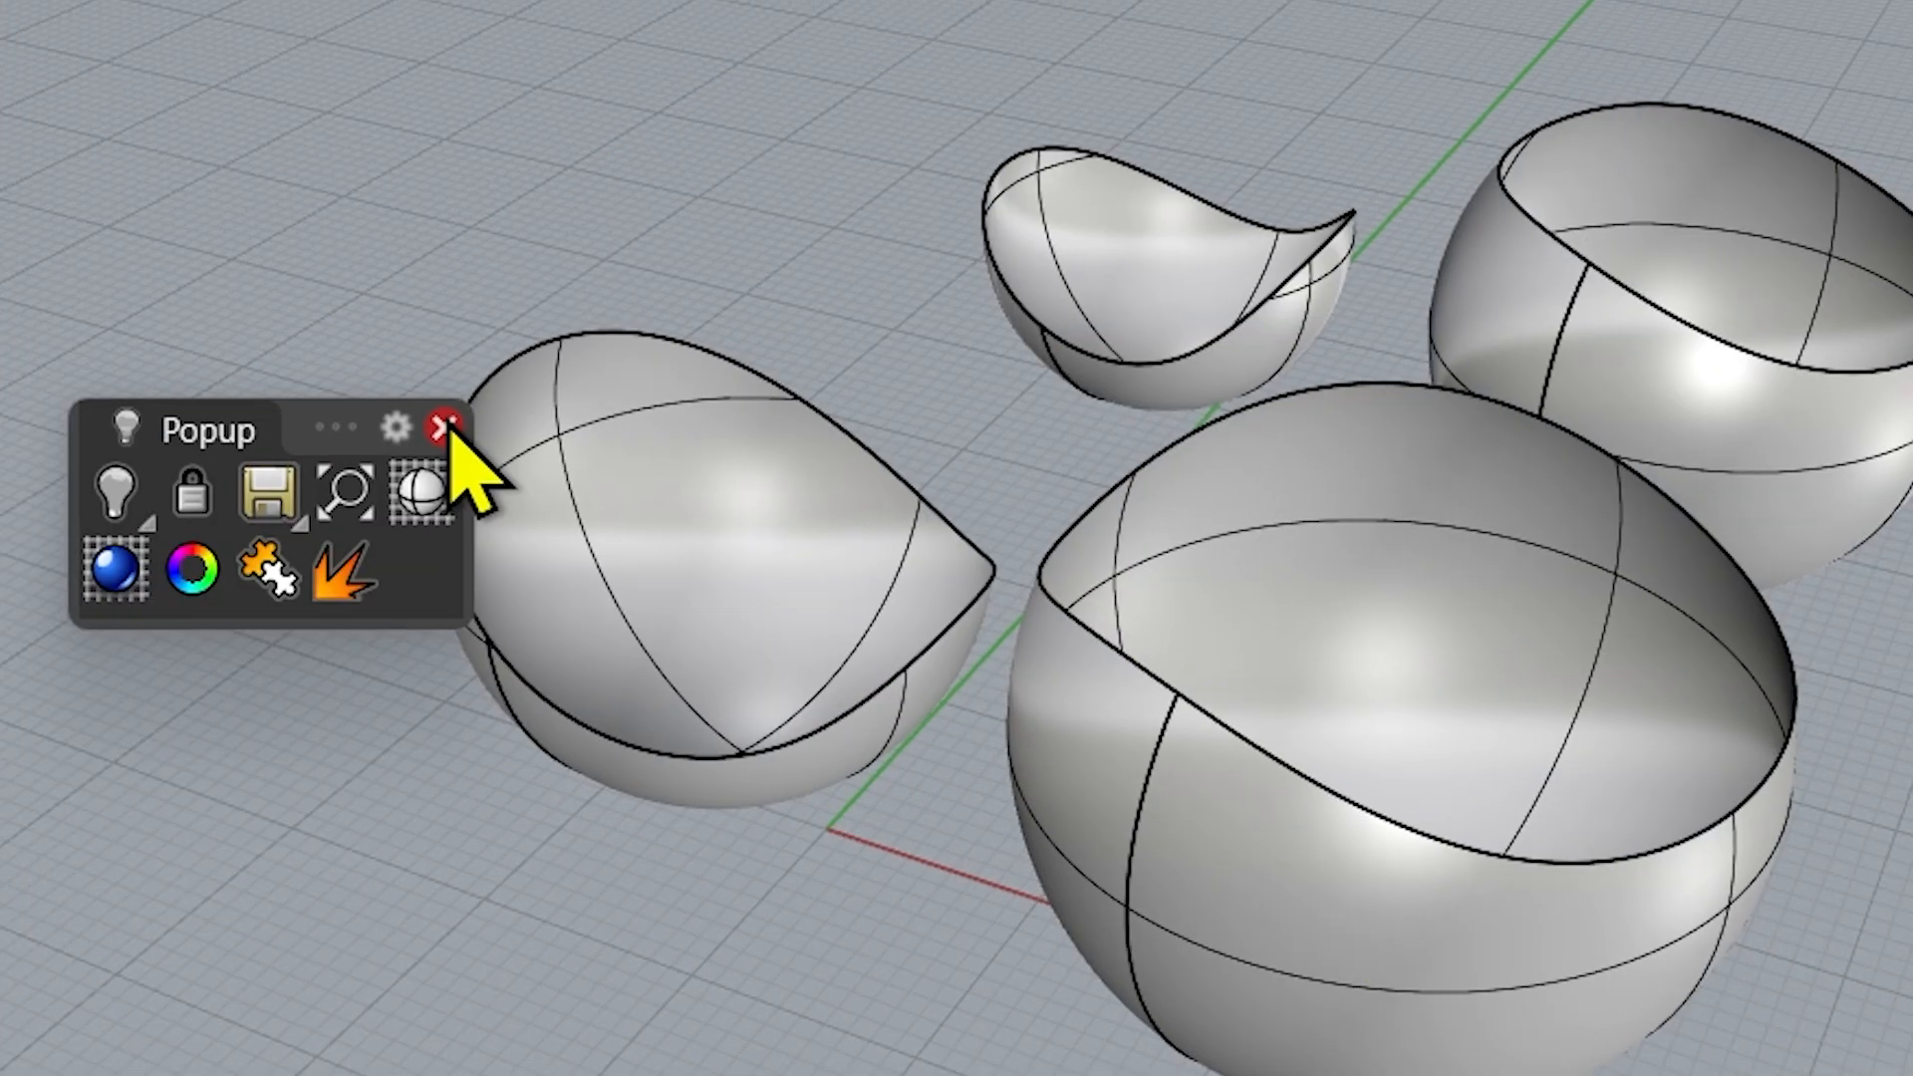
left_click(559, 438)
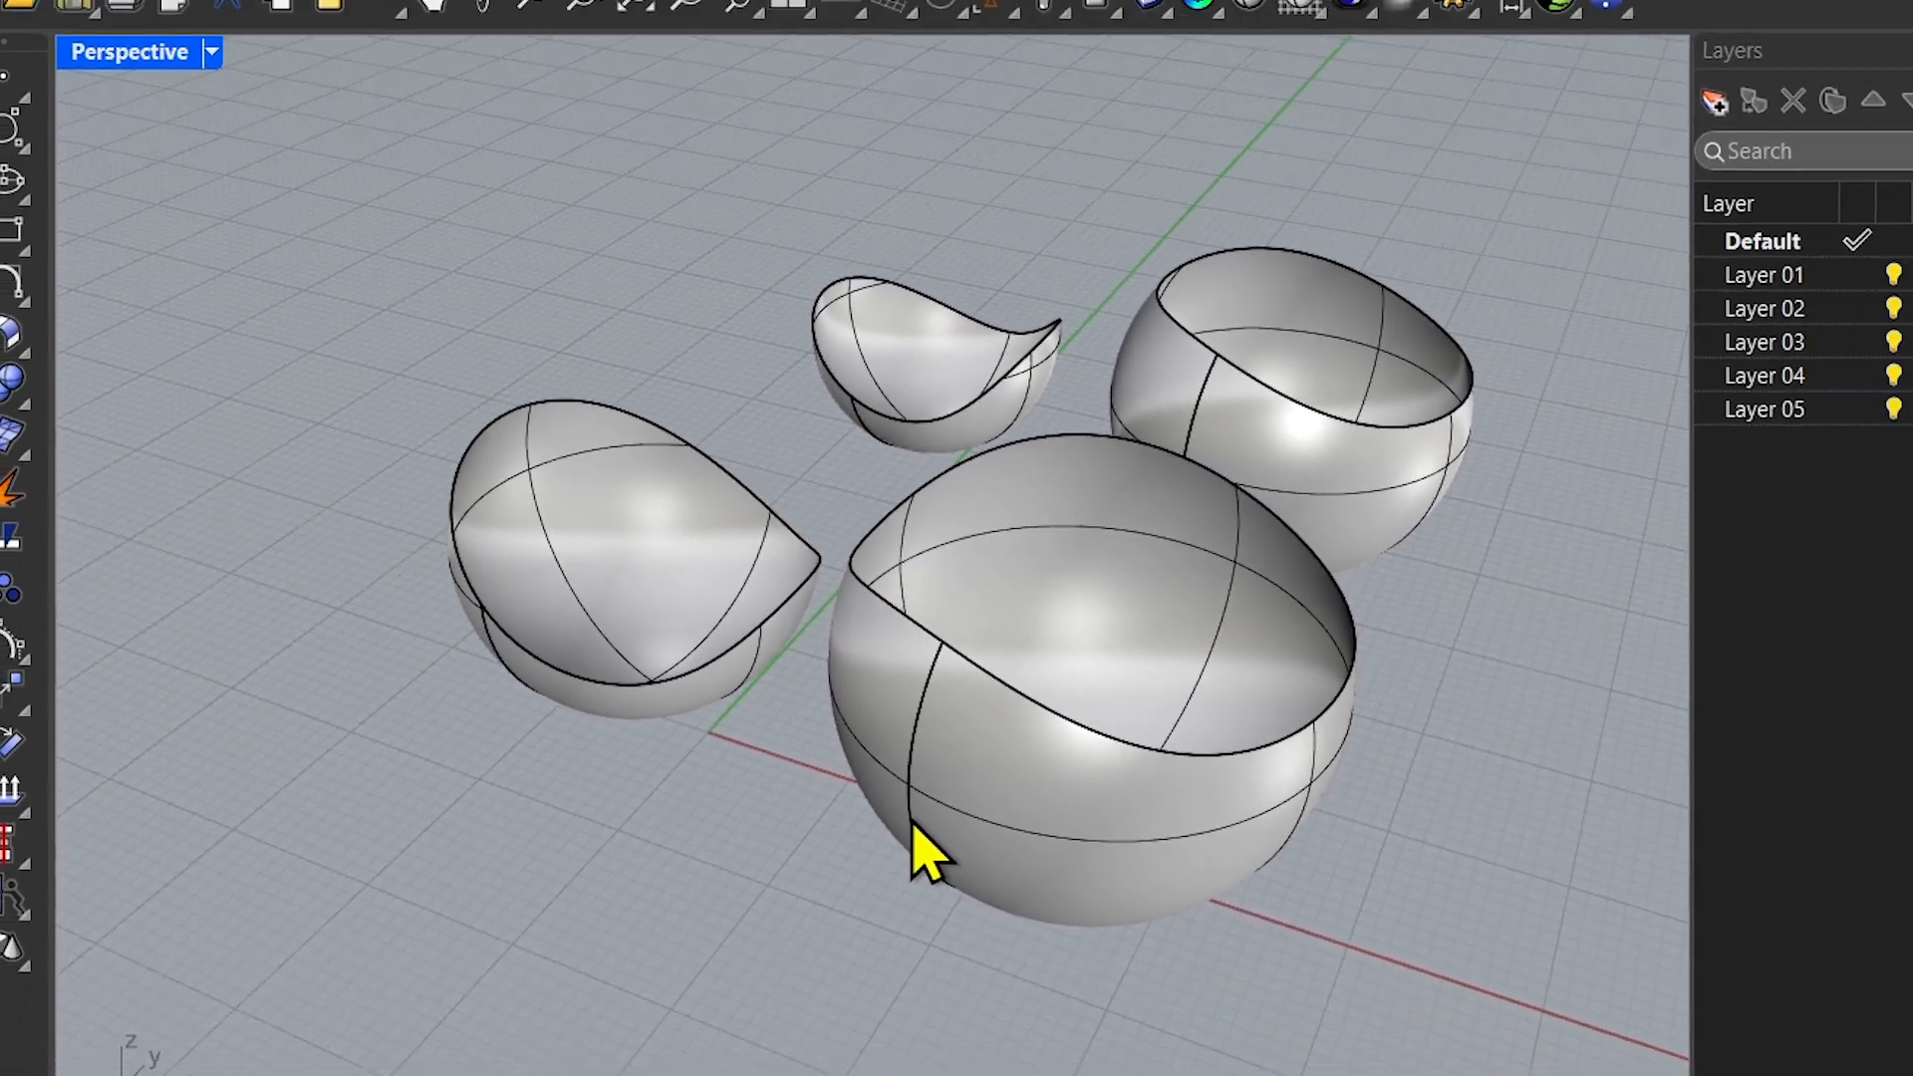
Undo the hiding of the wavy surface and the trimming of the spheres
right_click_drag(978, 855, 1333, 252)
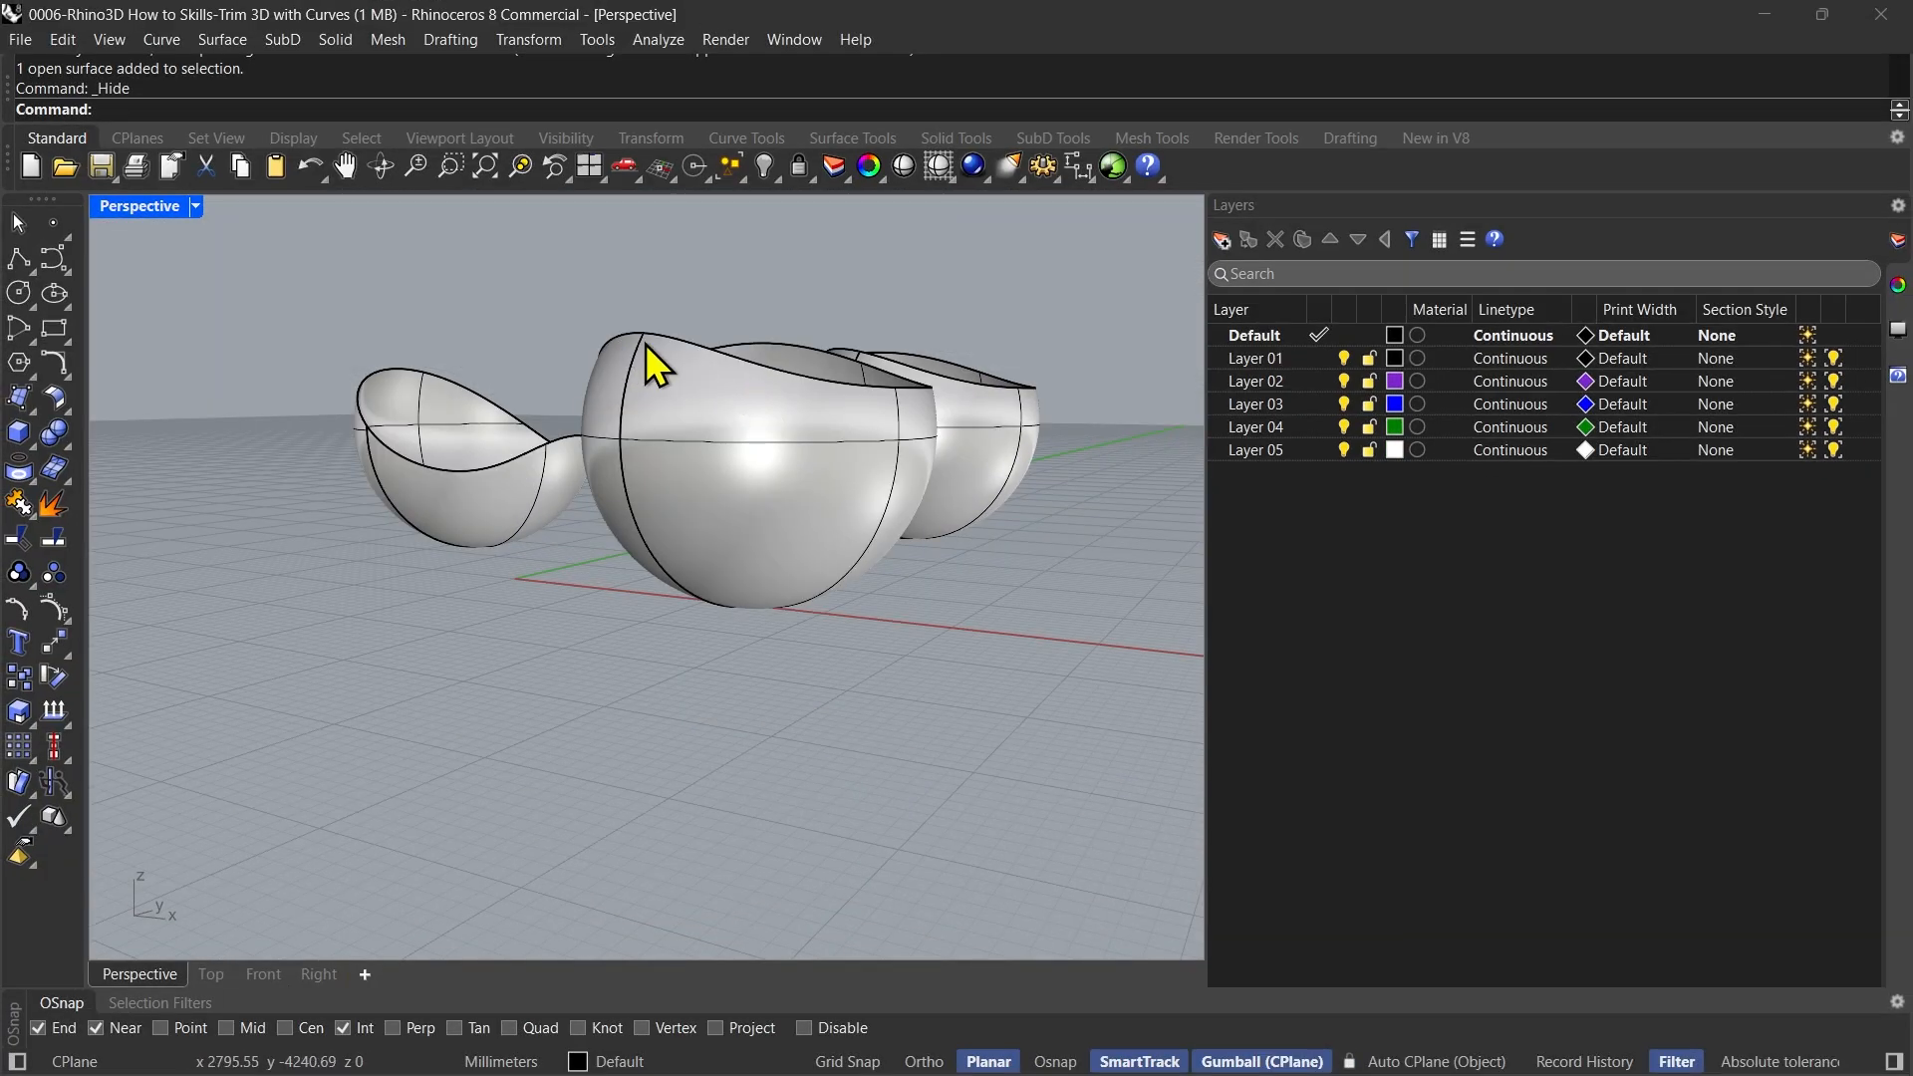
right_click_drag(805, 440, 555, 431)
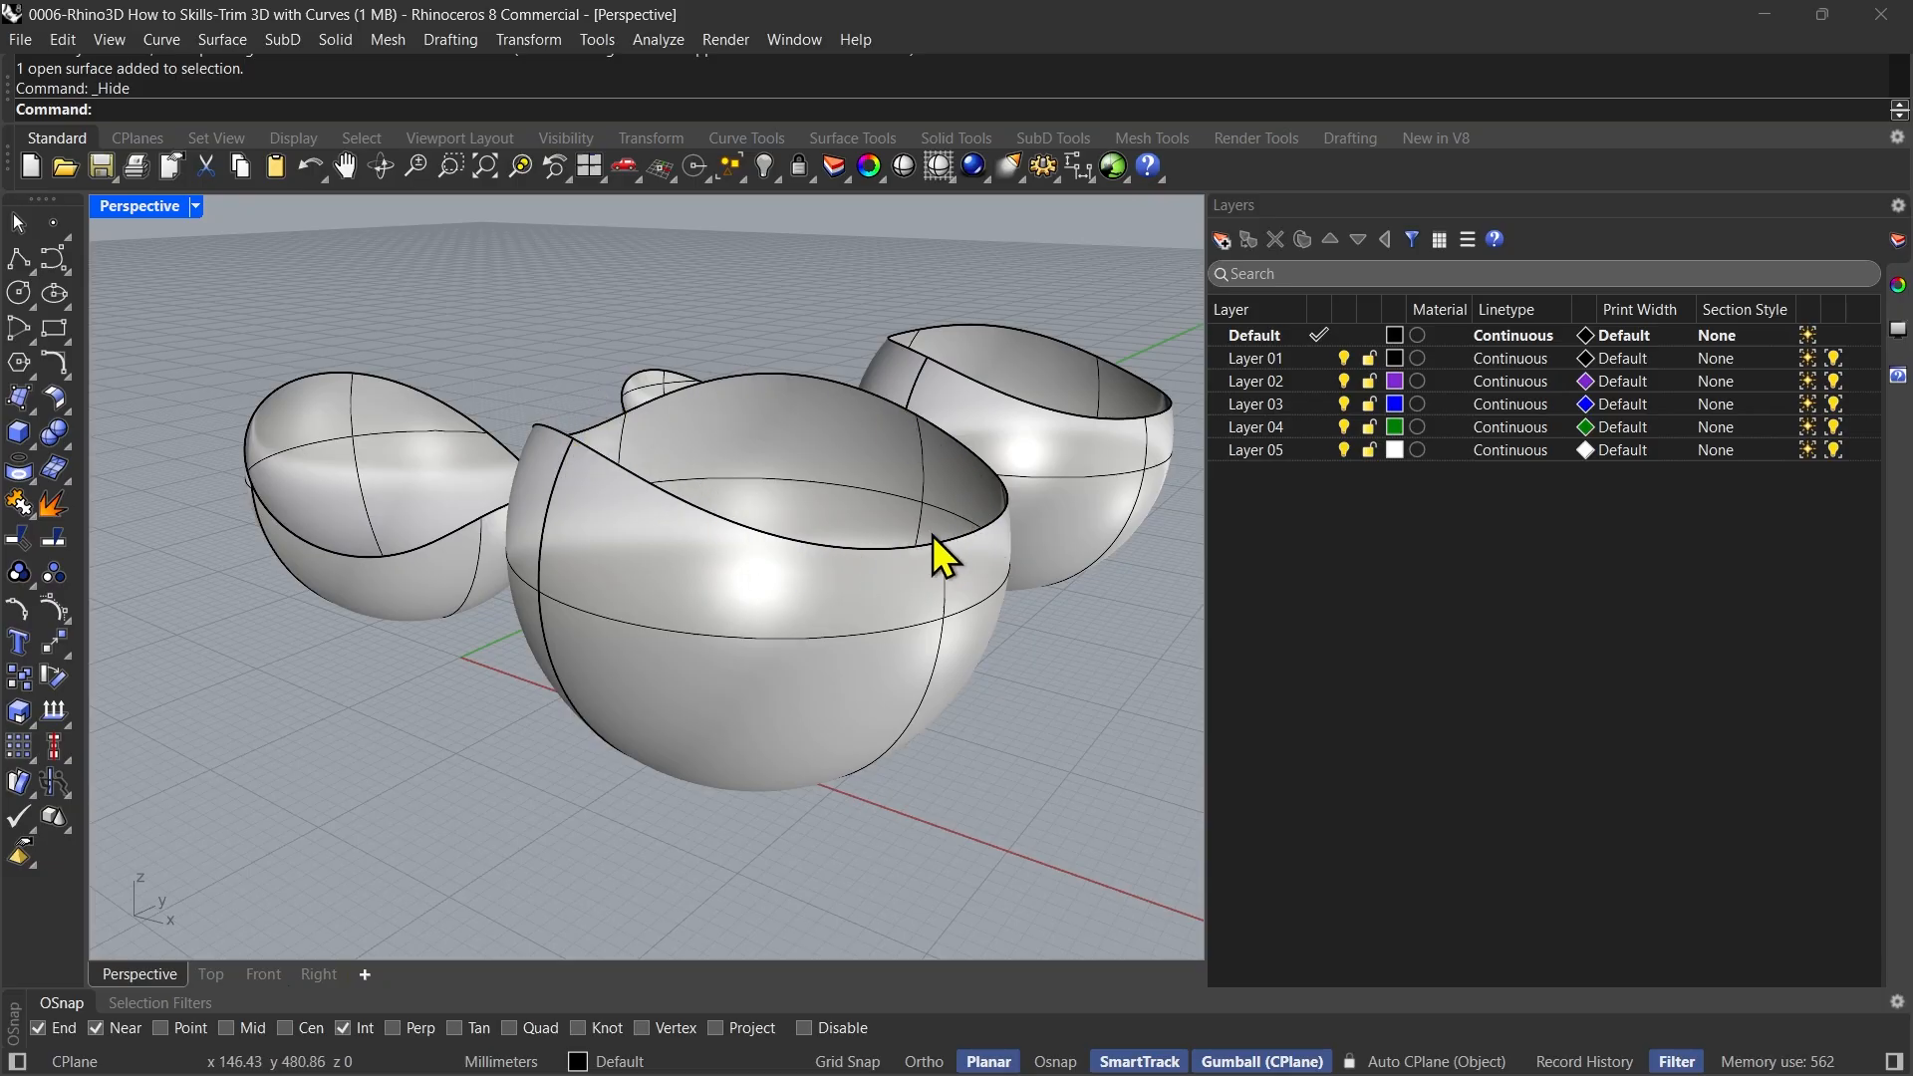
right_click_drag(722, 544, 598, 432)
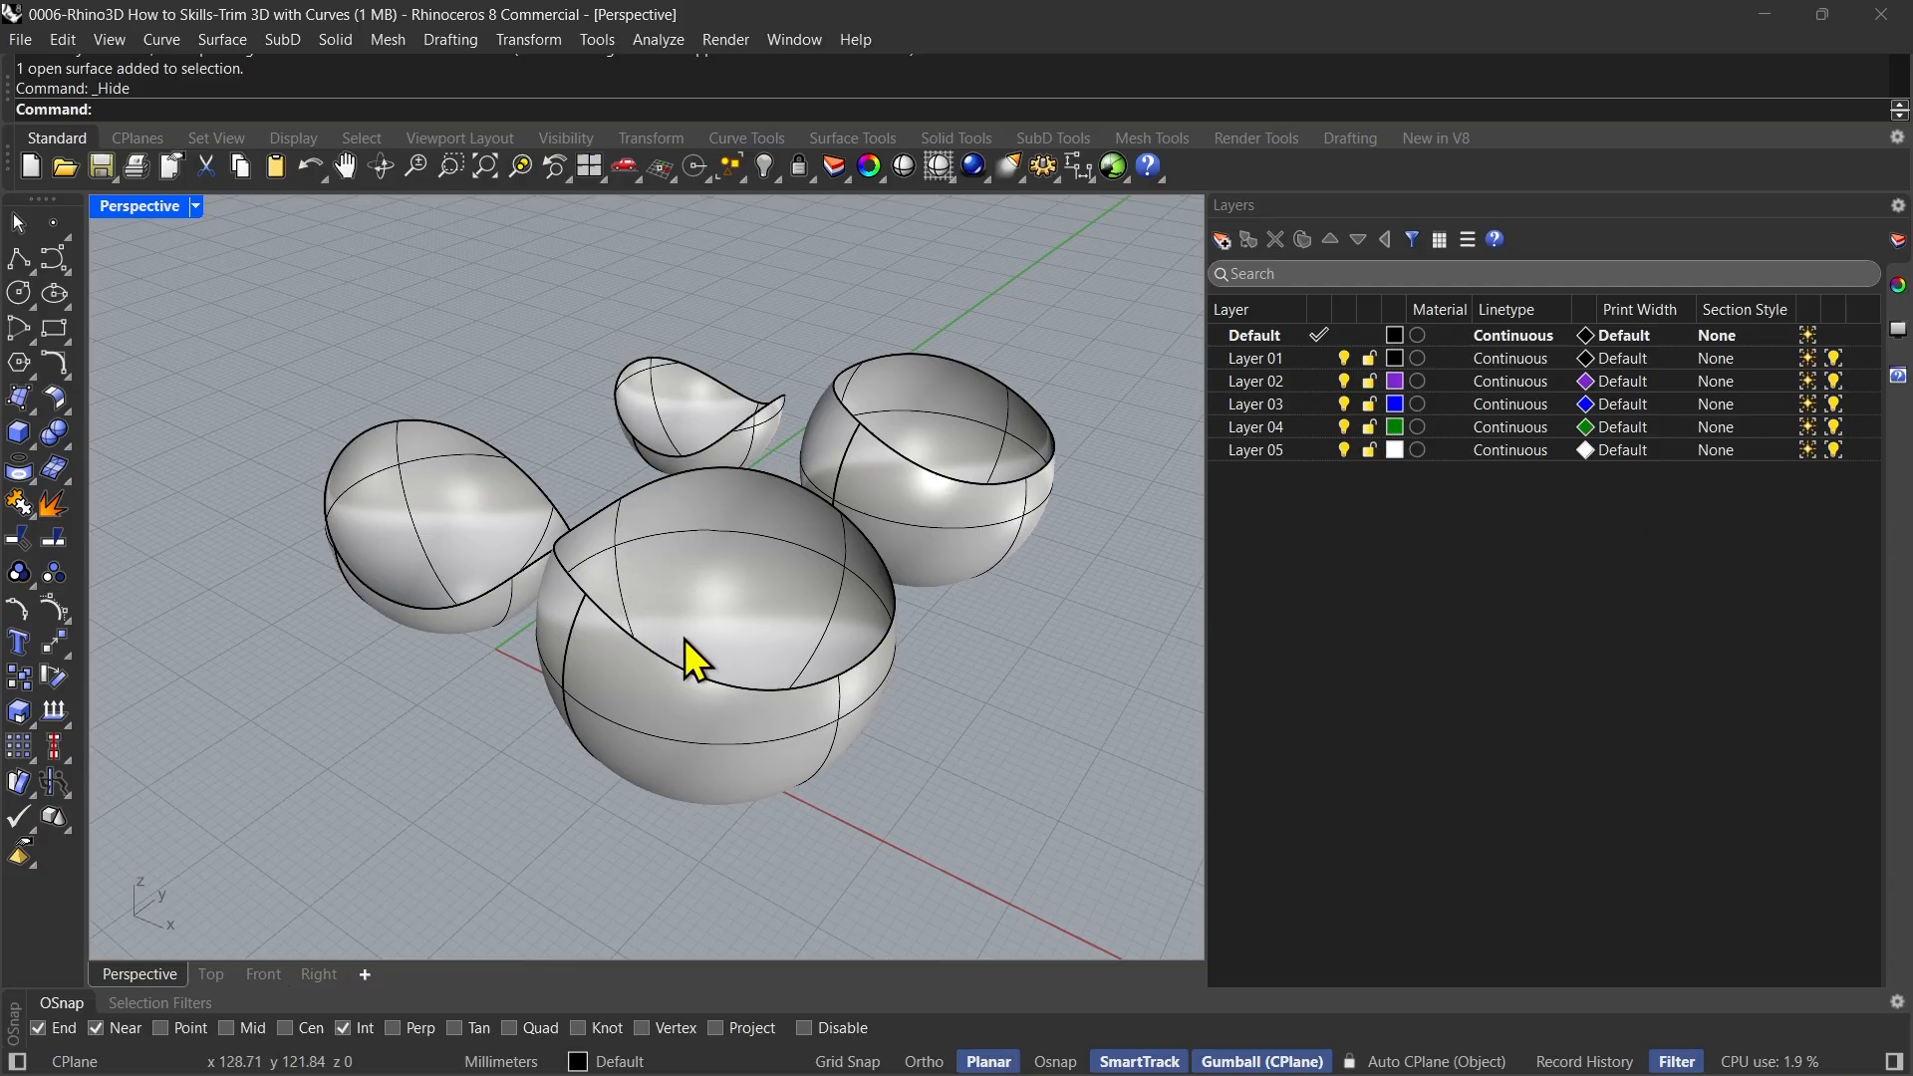
mouse_move(684, 653)
right_mouse_down()
mouse_move(713, 649)
mouse_move(670, 670)
right_mouse_up()
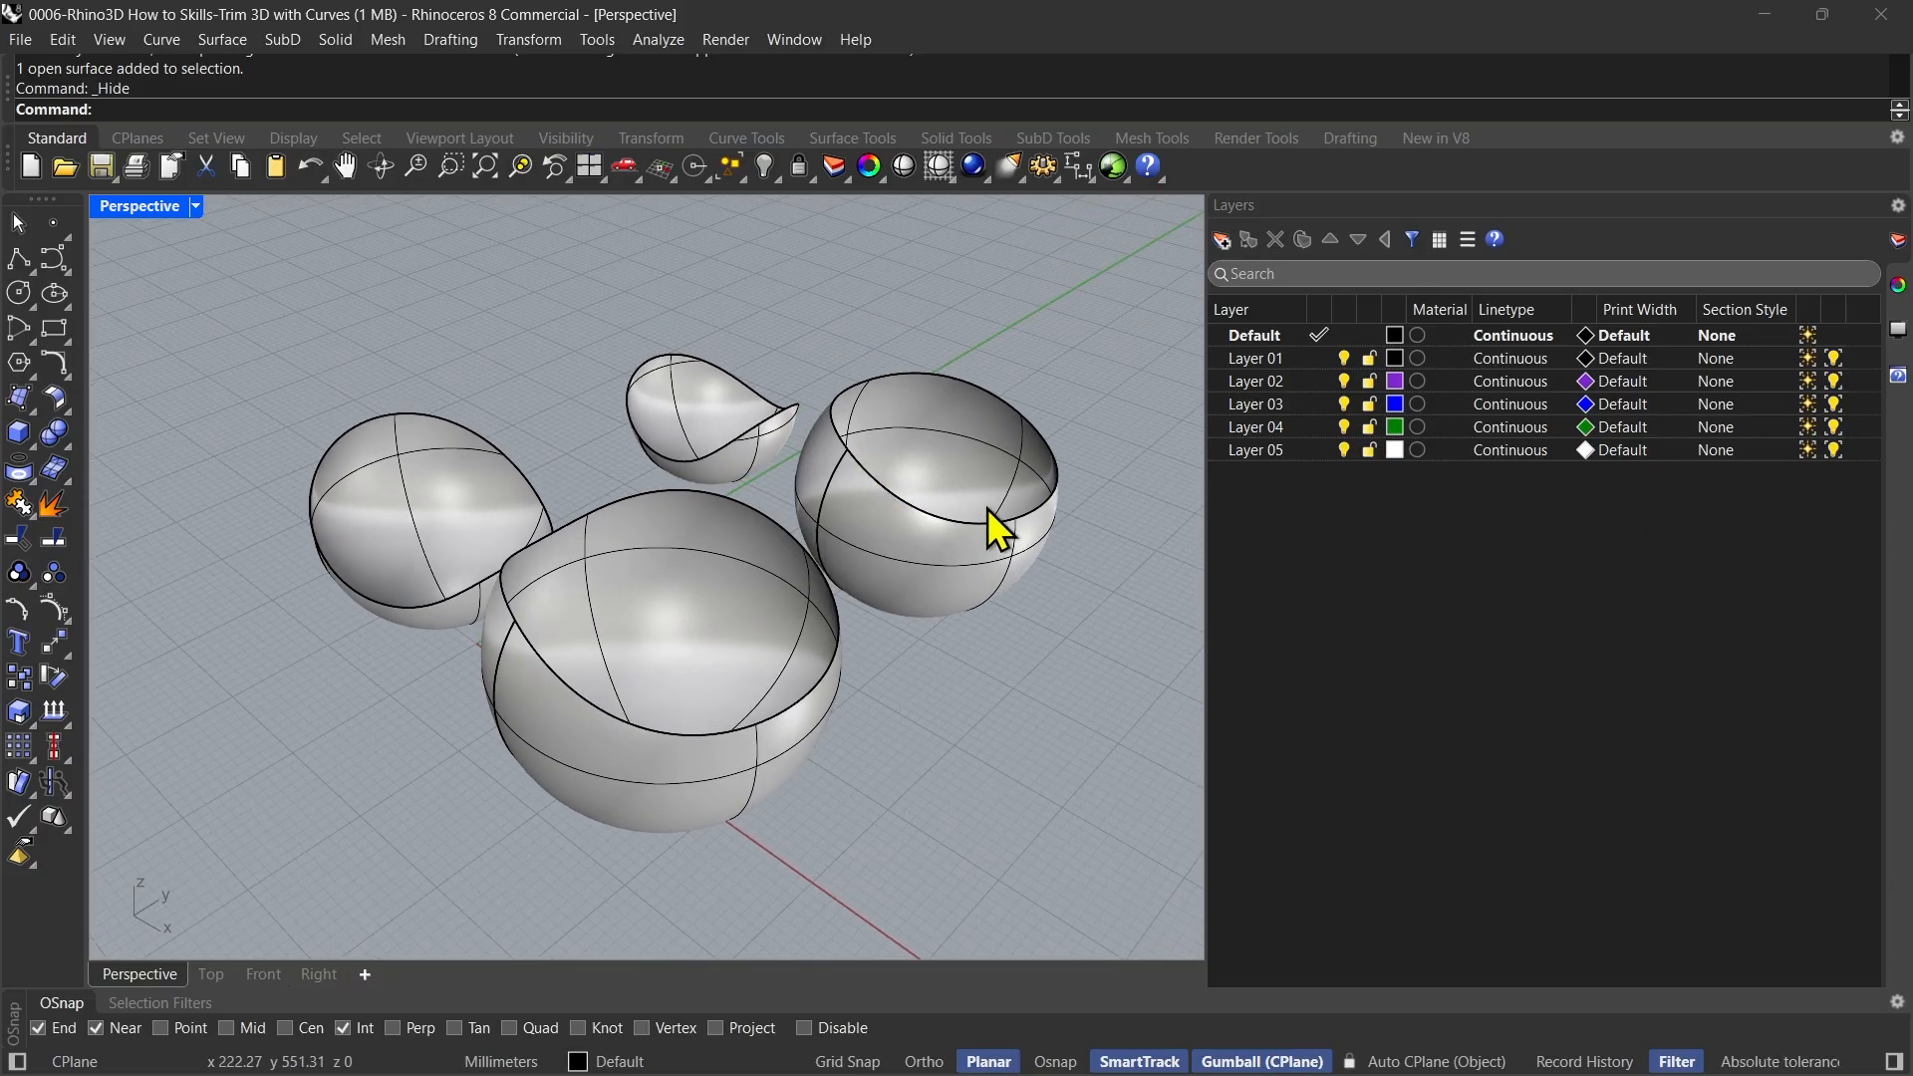
right_click_drag(741, 604, 756, 555)
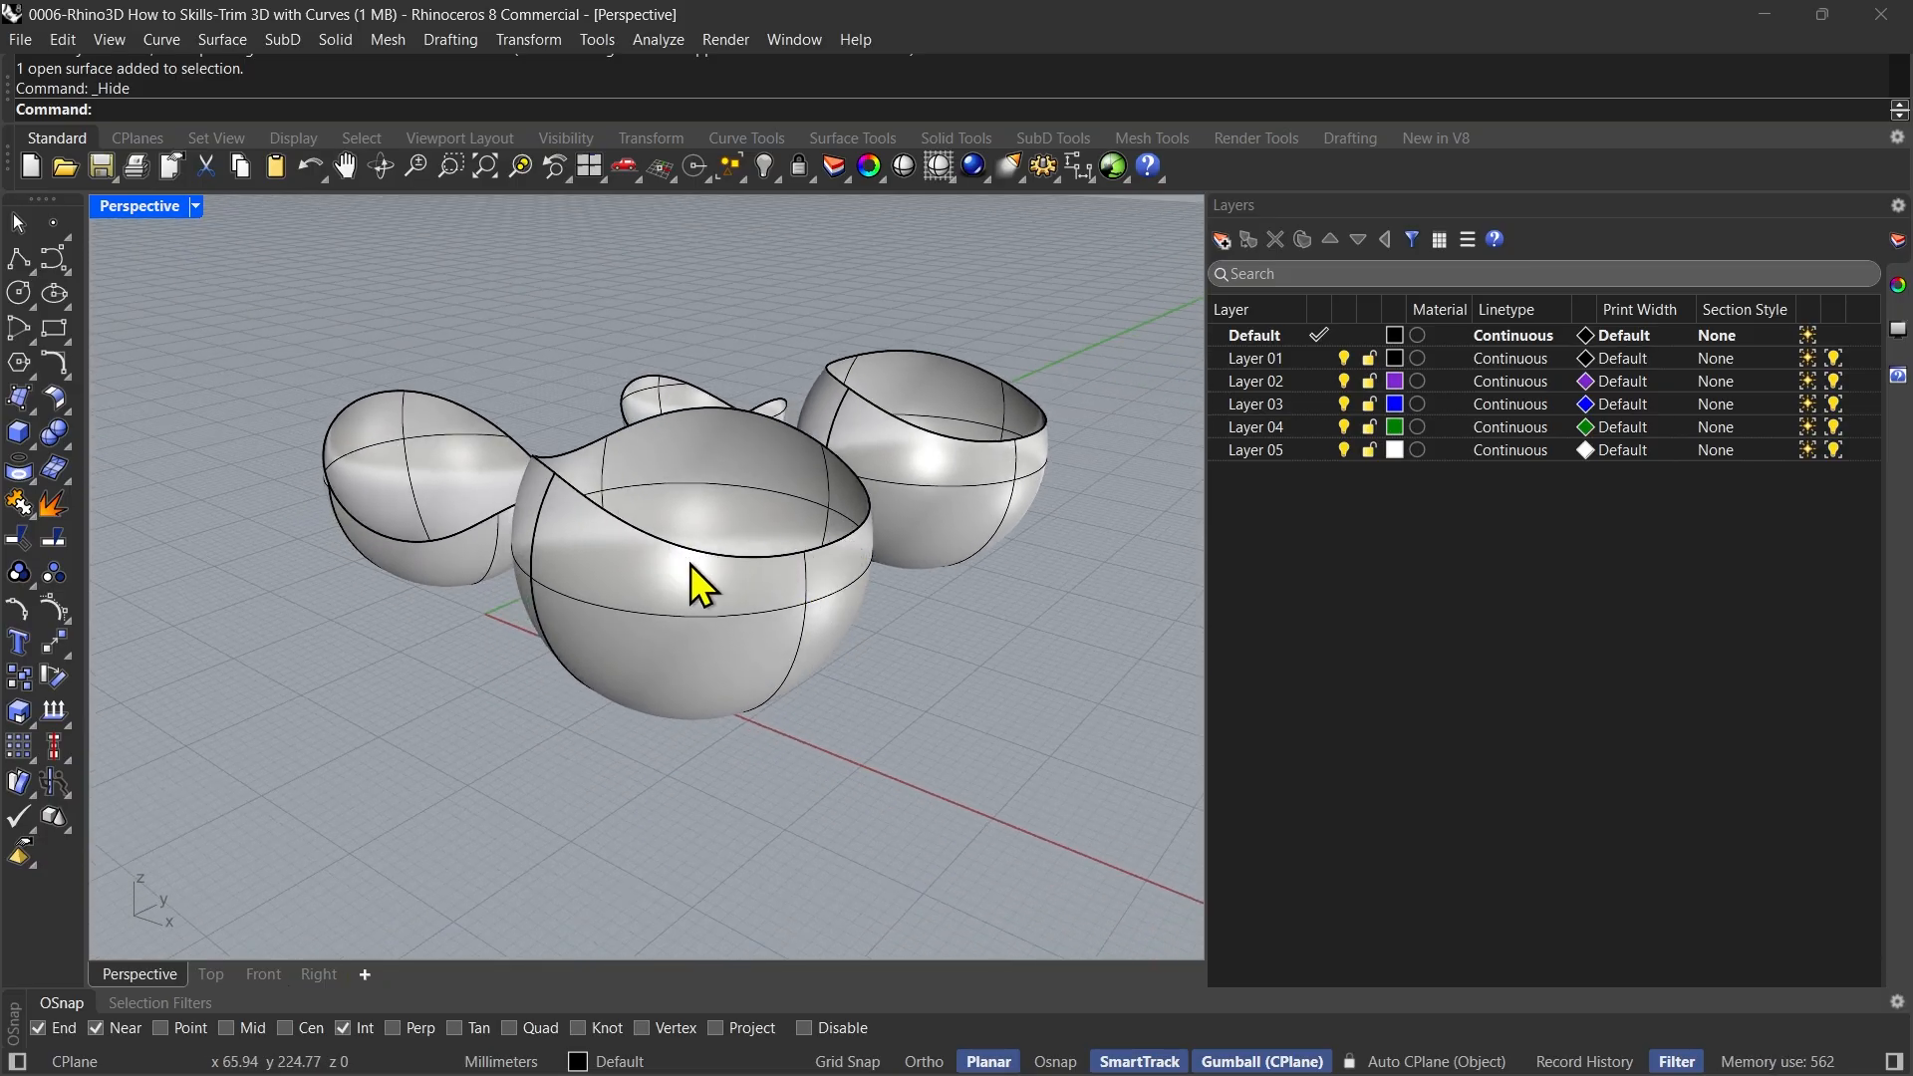
key("ctrl+z")
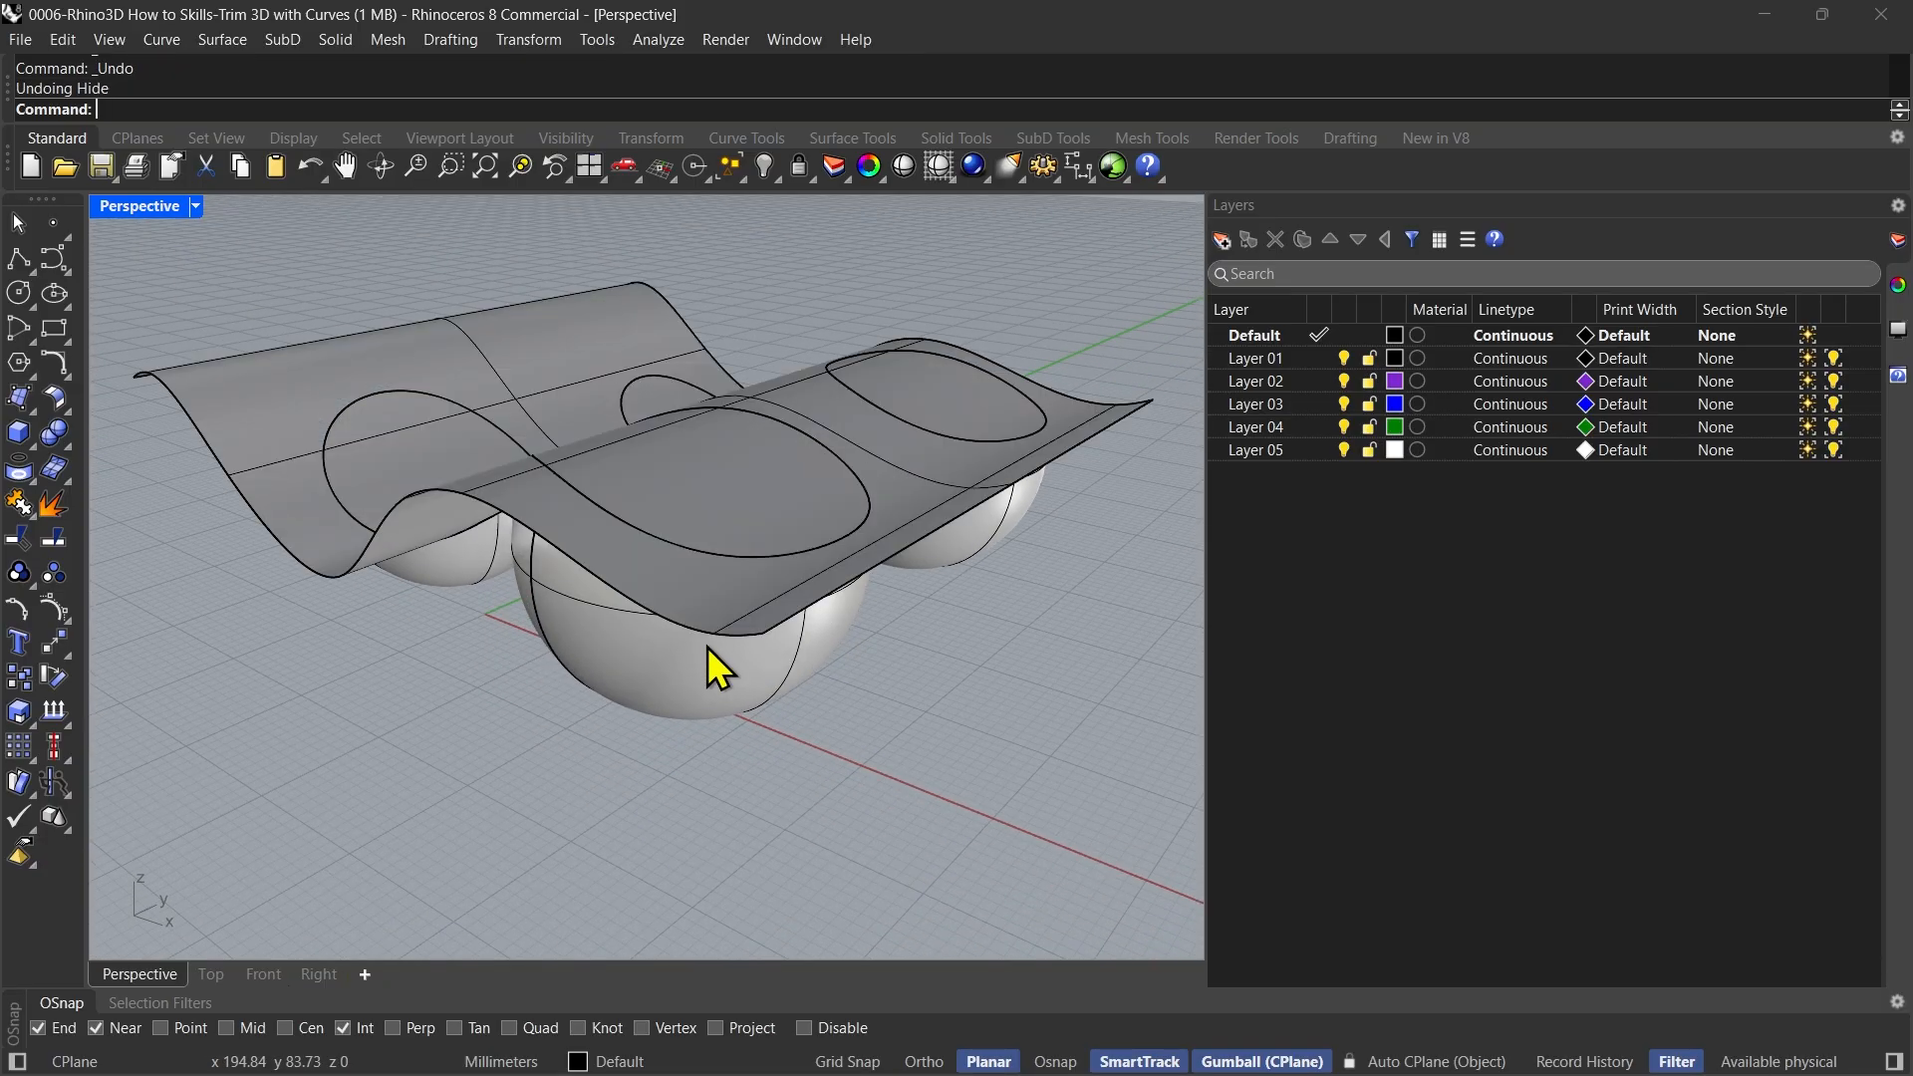
key("ctrl+z")
right_click_drag(689, 659, 622, 808)
left_click(478, 793)
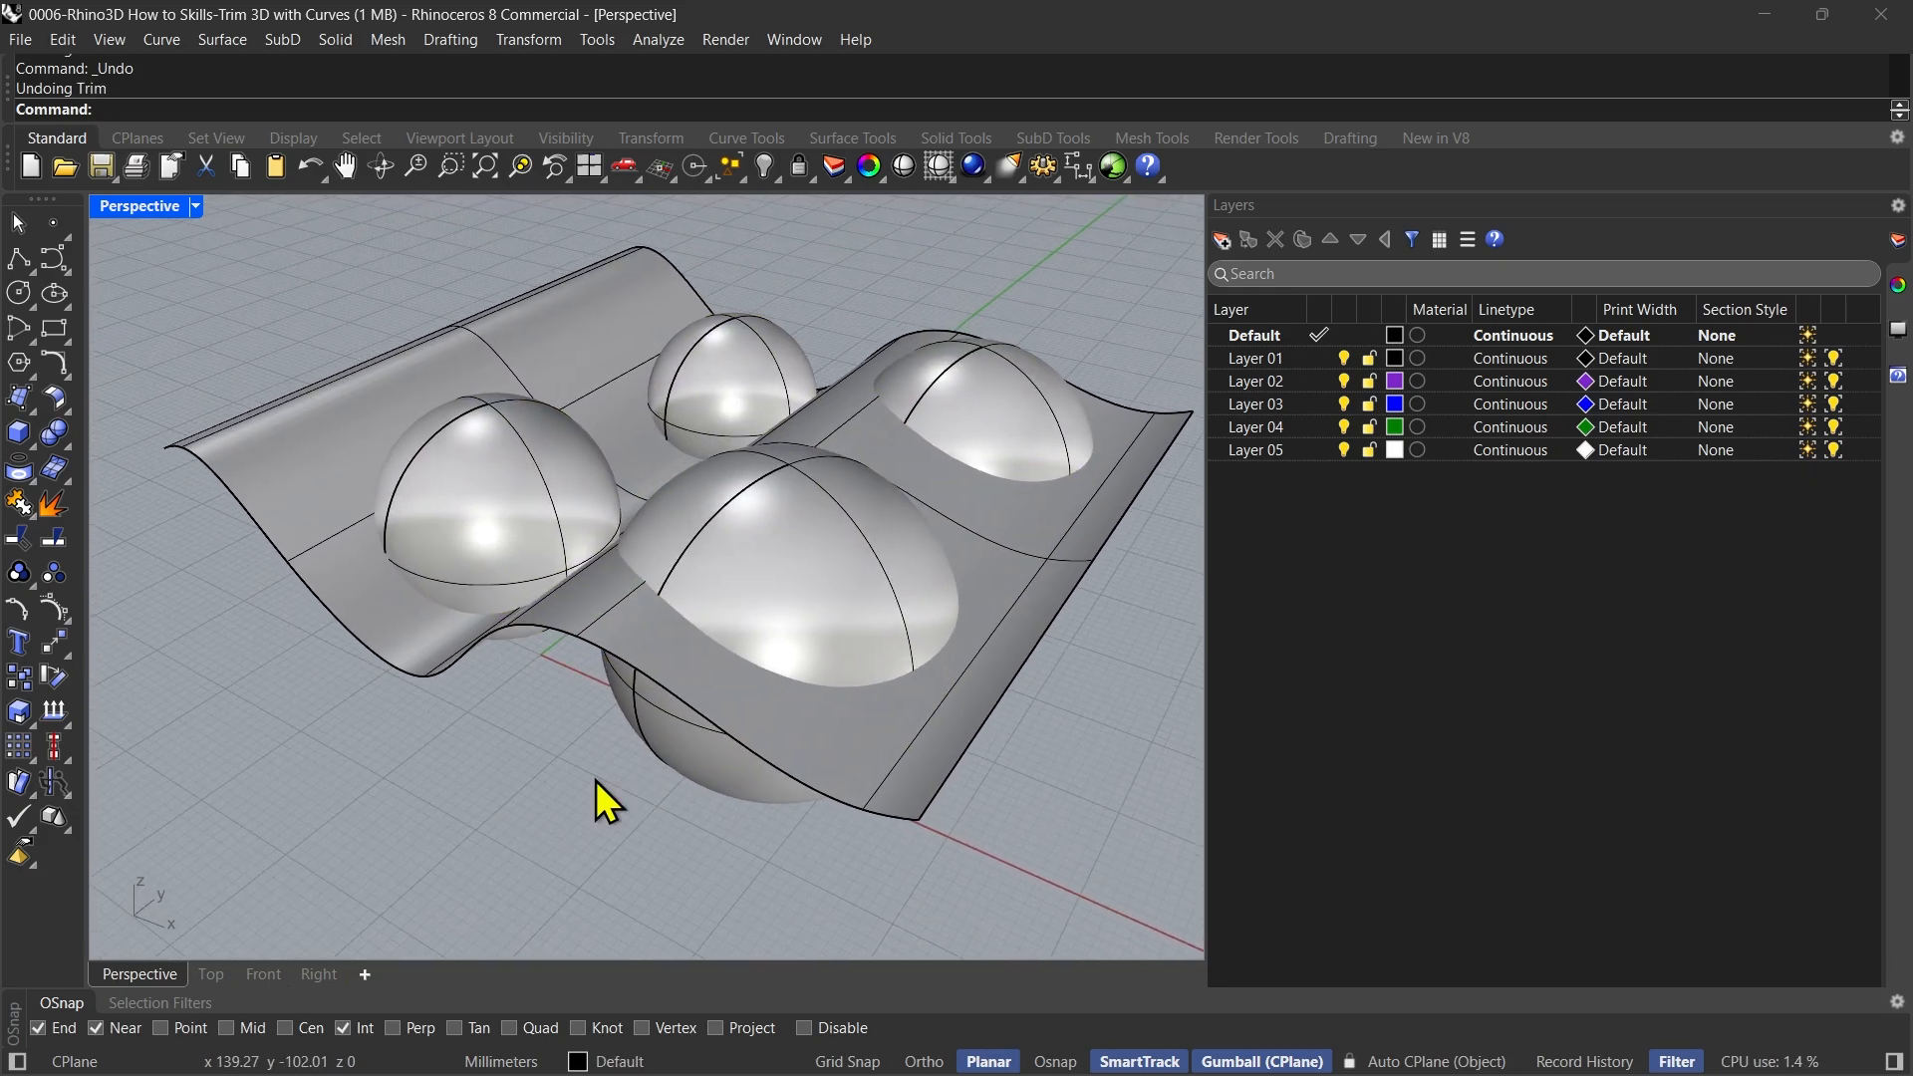
Run Trim with the four spheres as the cutting objects
type("Trim")
key("Return")
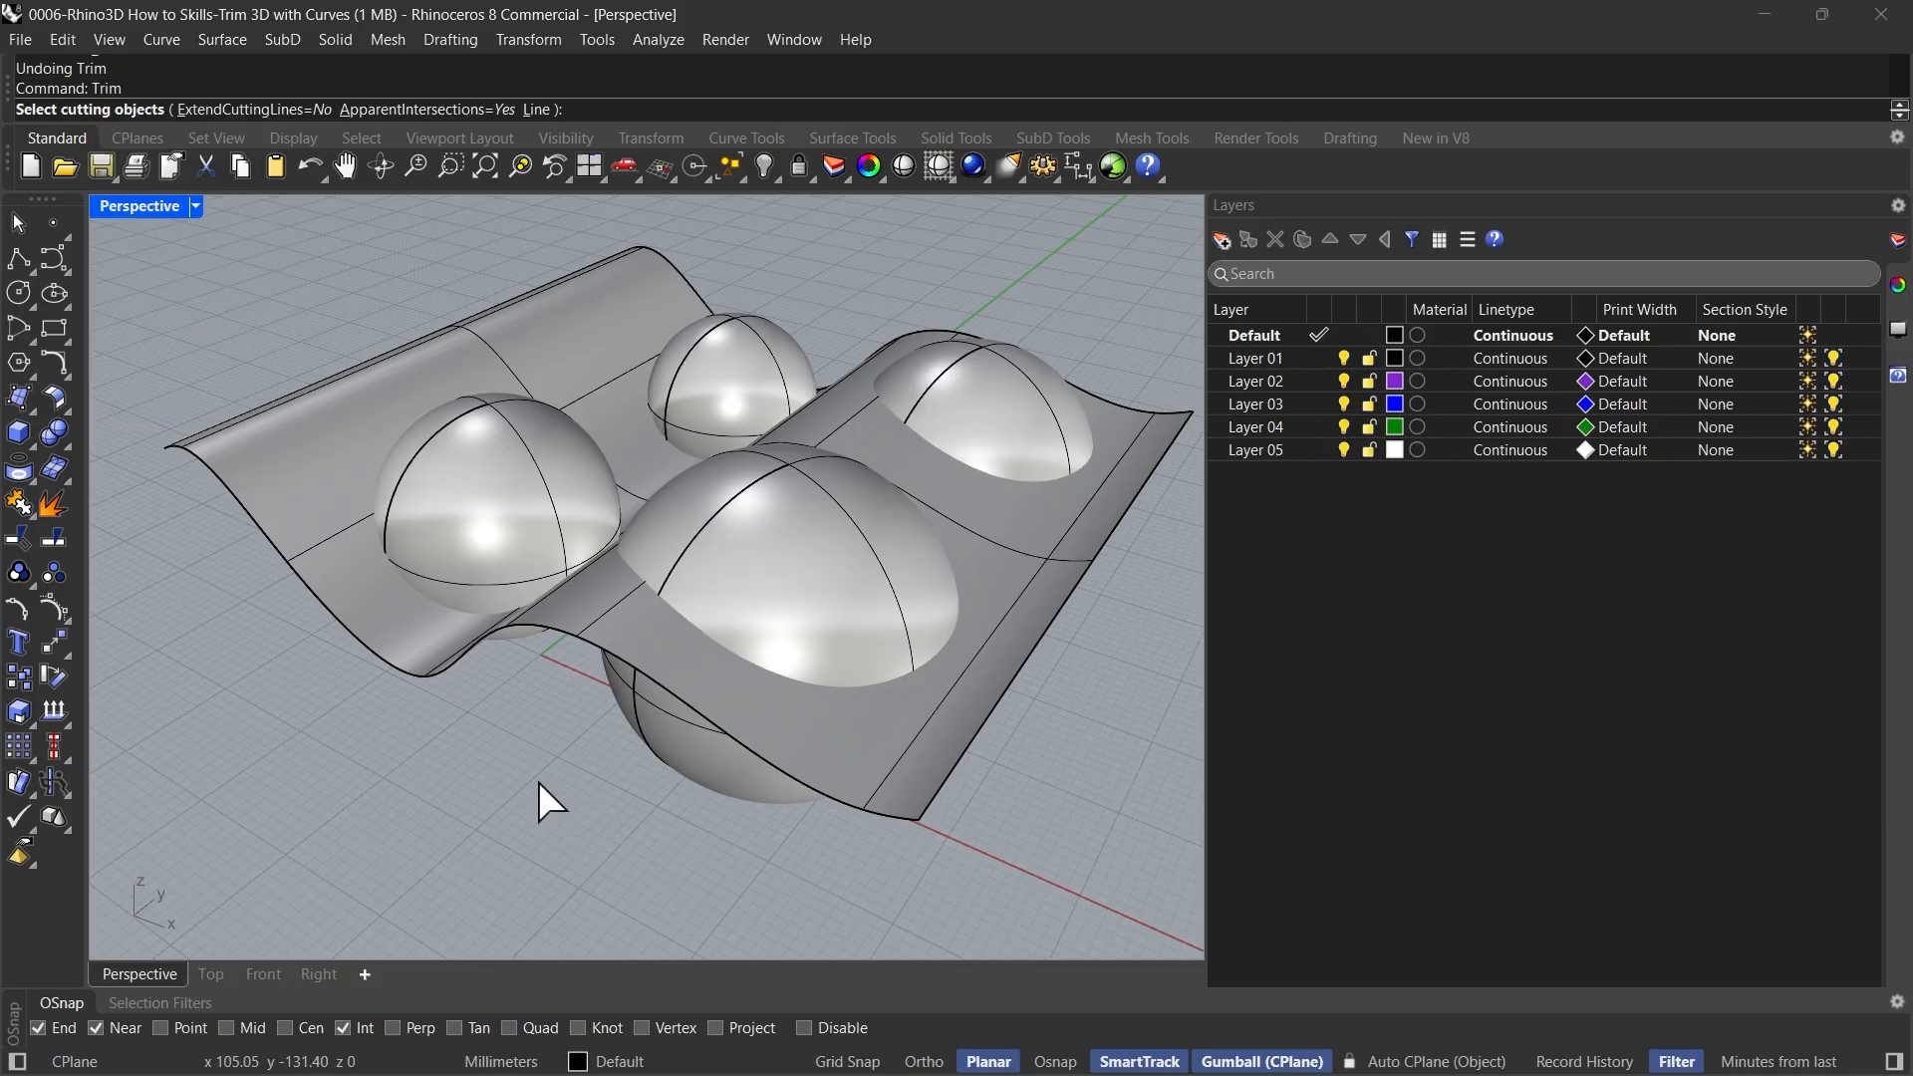
left_click(496, 499)
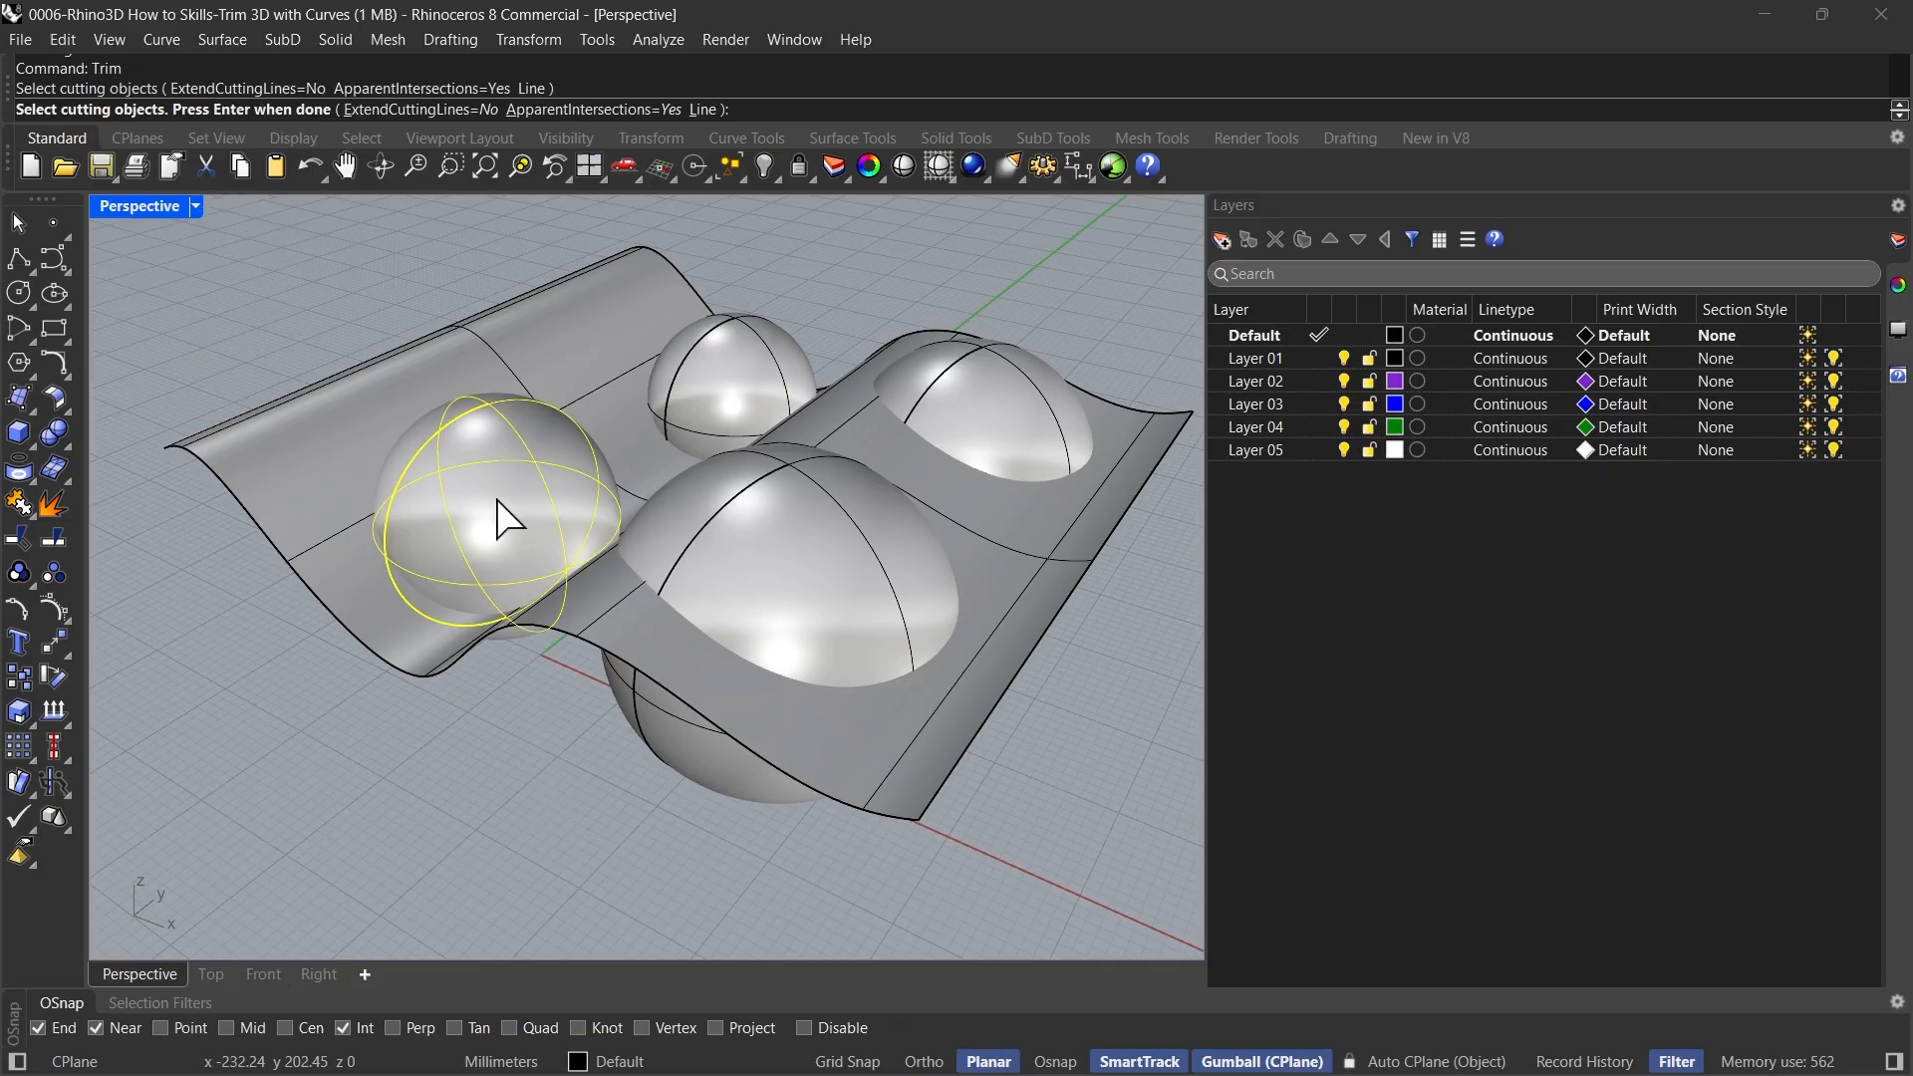
left_click(722, 382)
left_click(757, 536)
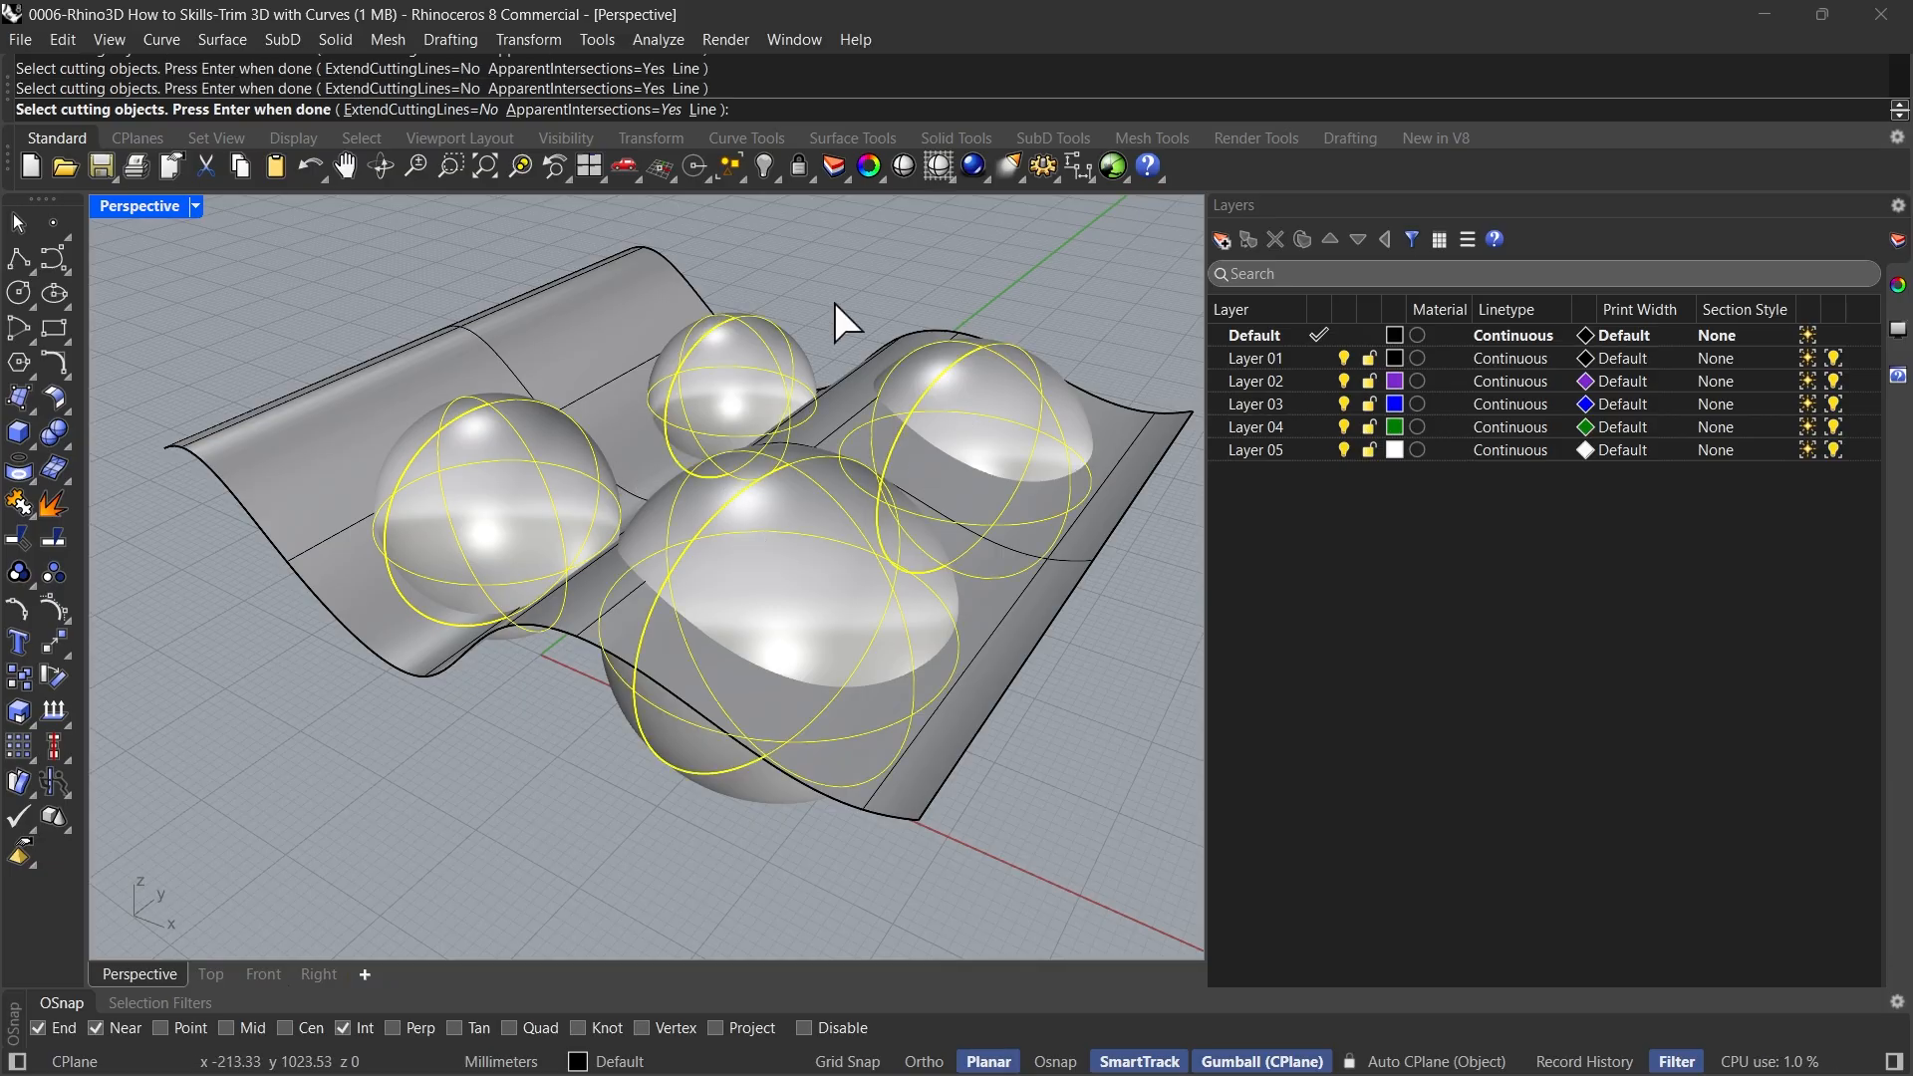
key("Return")
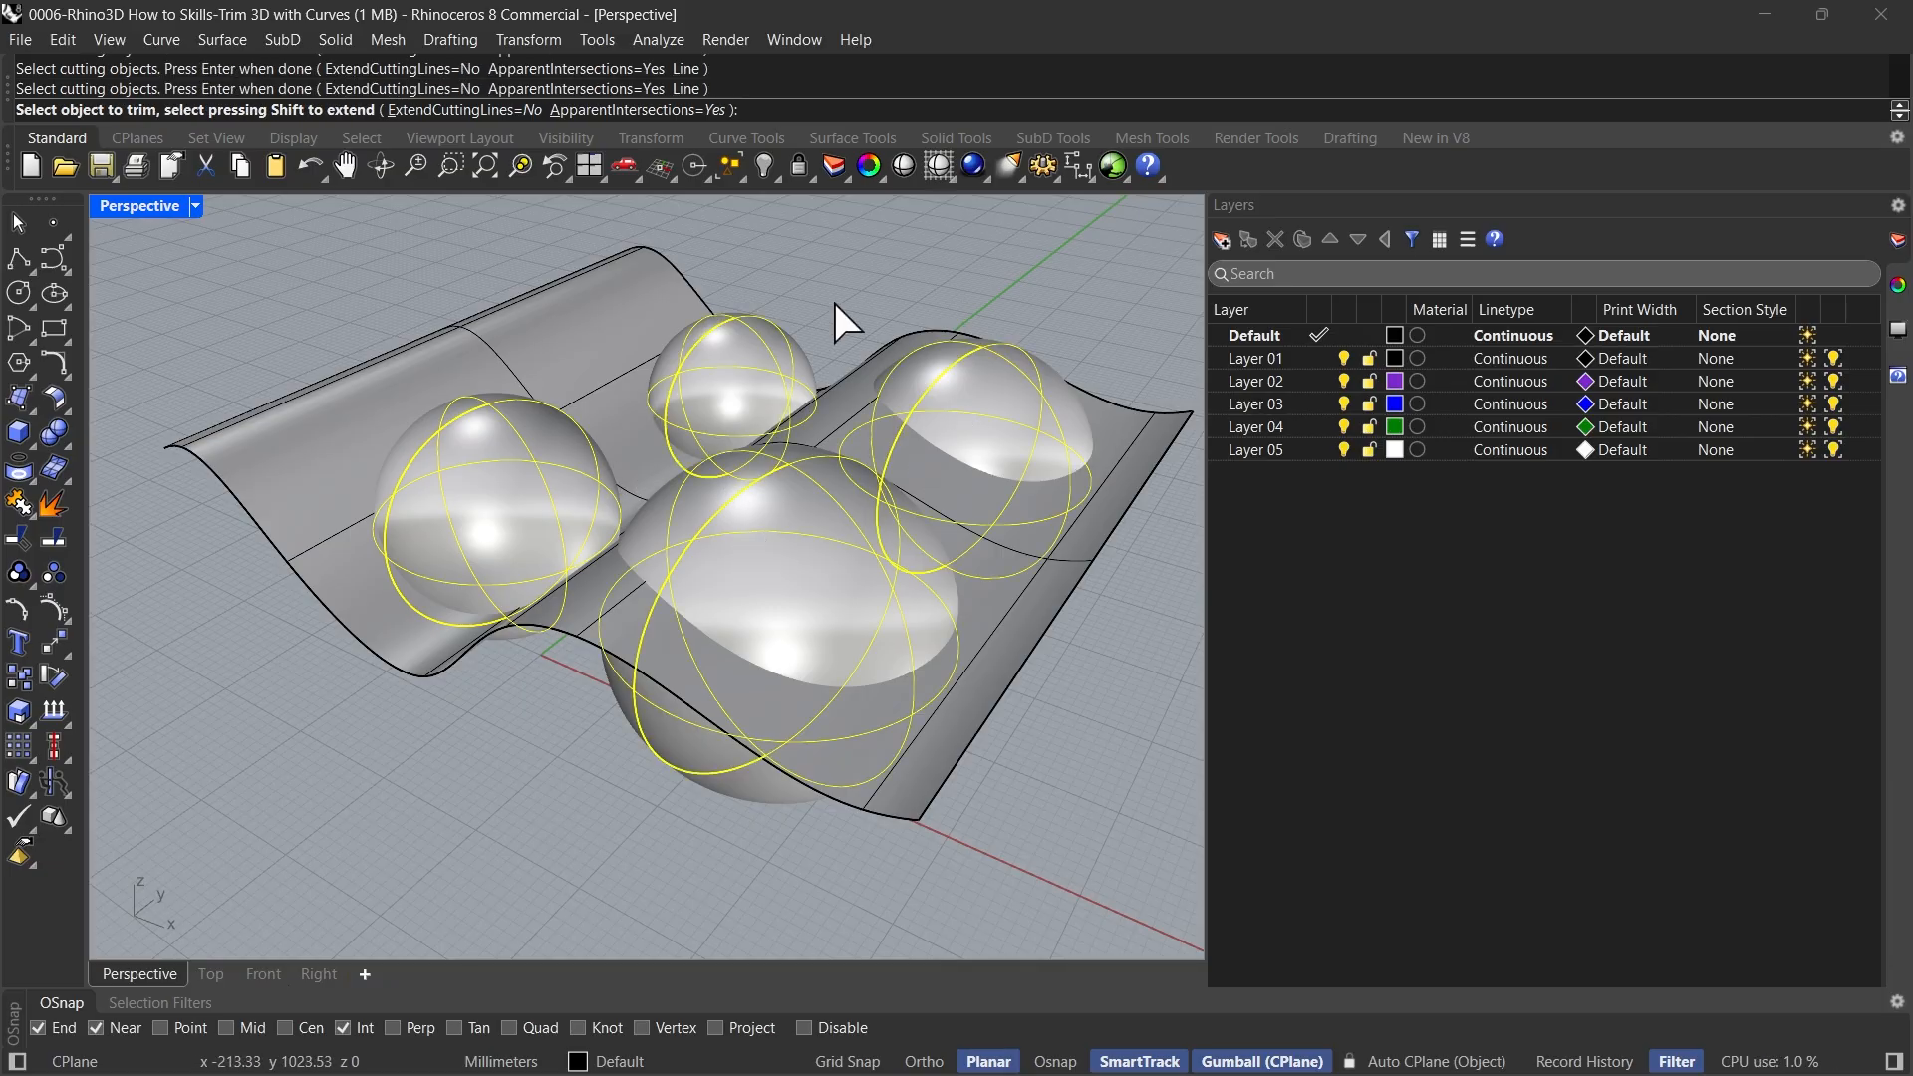
Trim away the wavy surface outside the spheres, undo that cut and repeat it, and finish the command
left_click(271, 421)
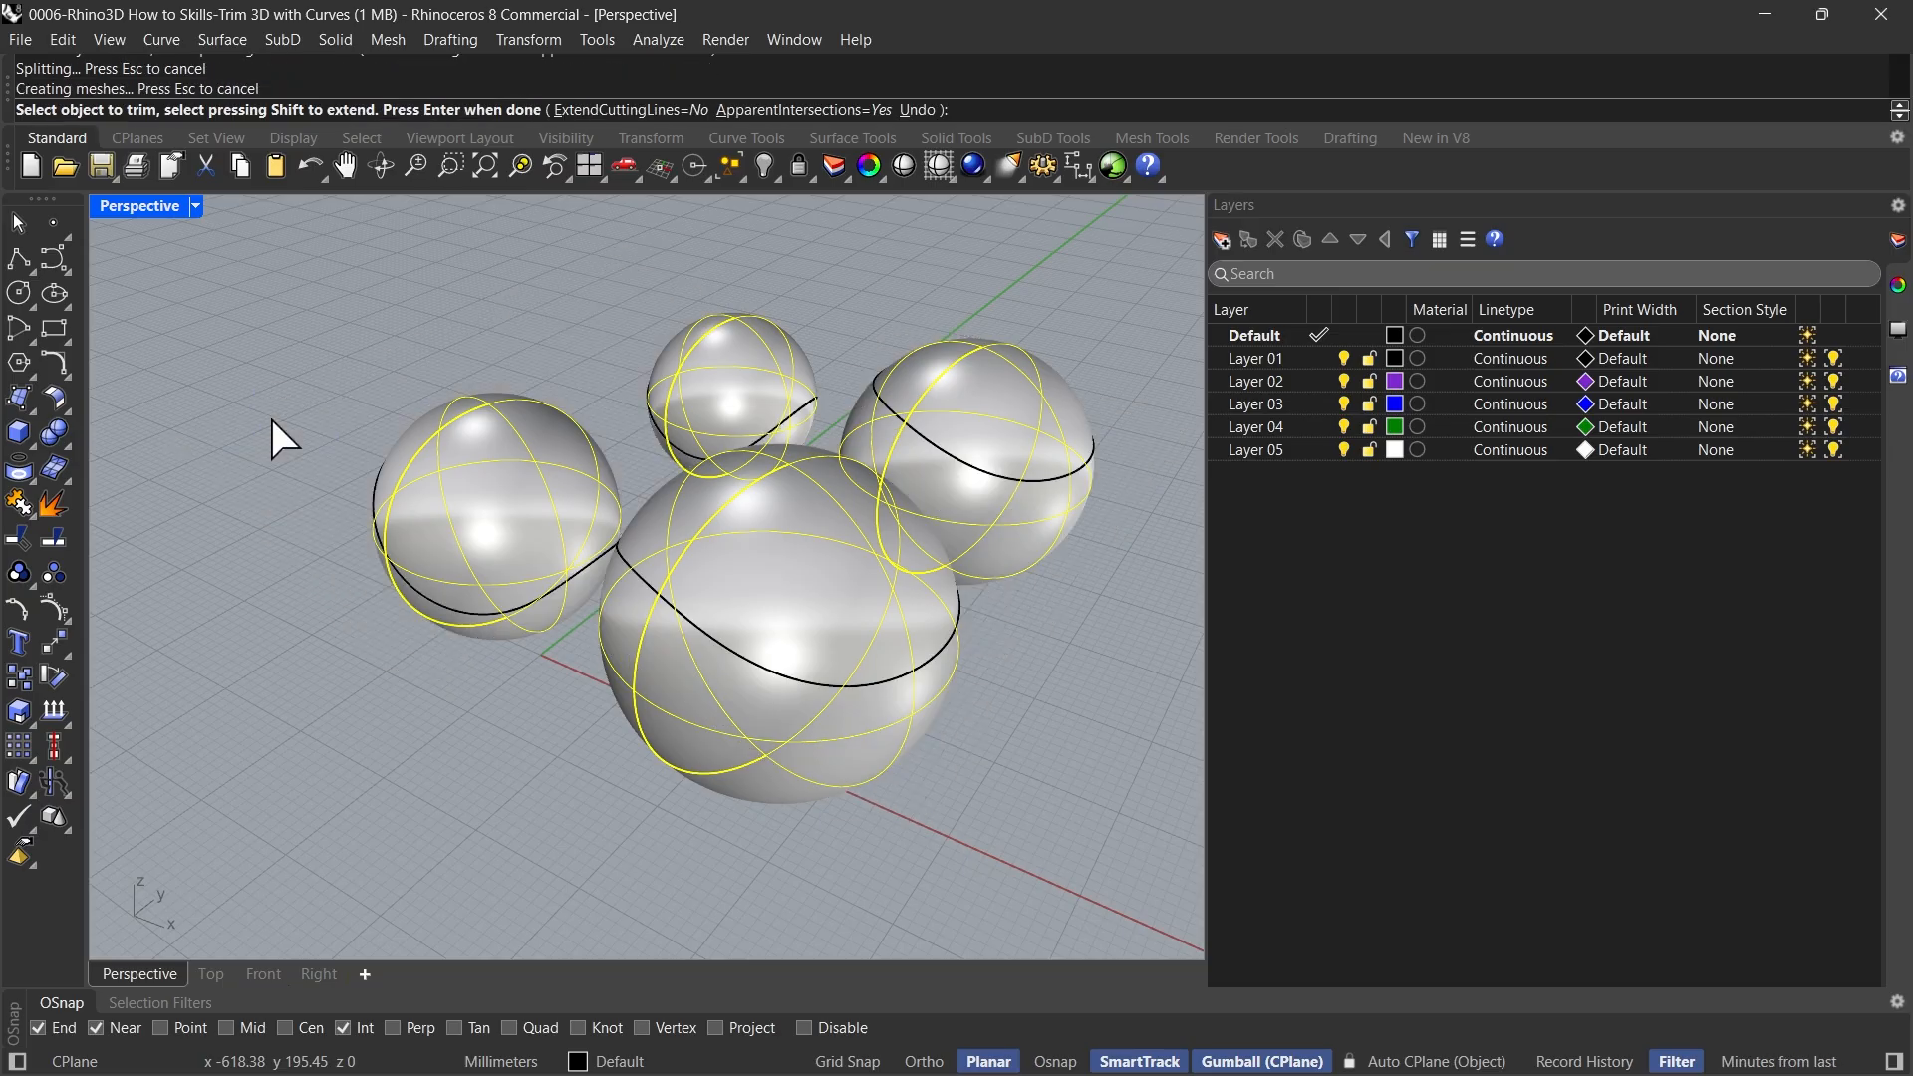
key("ctrl+z")
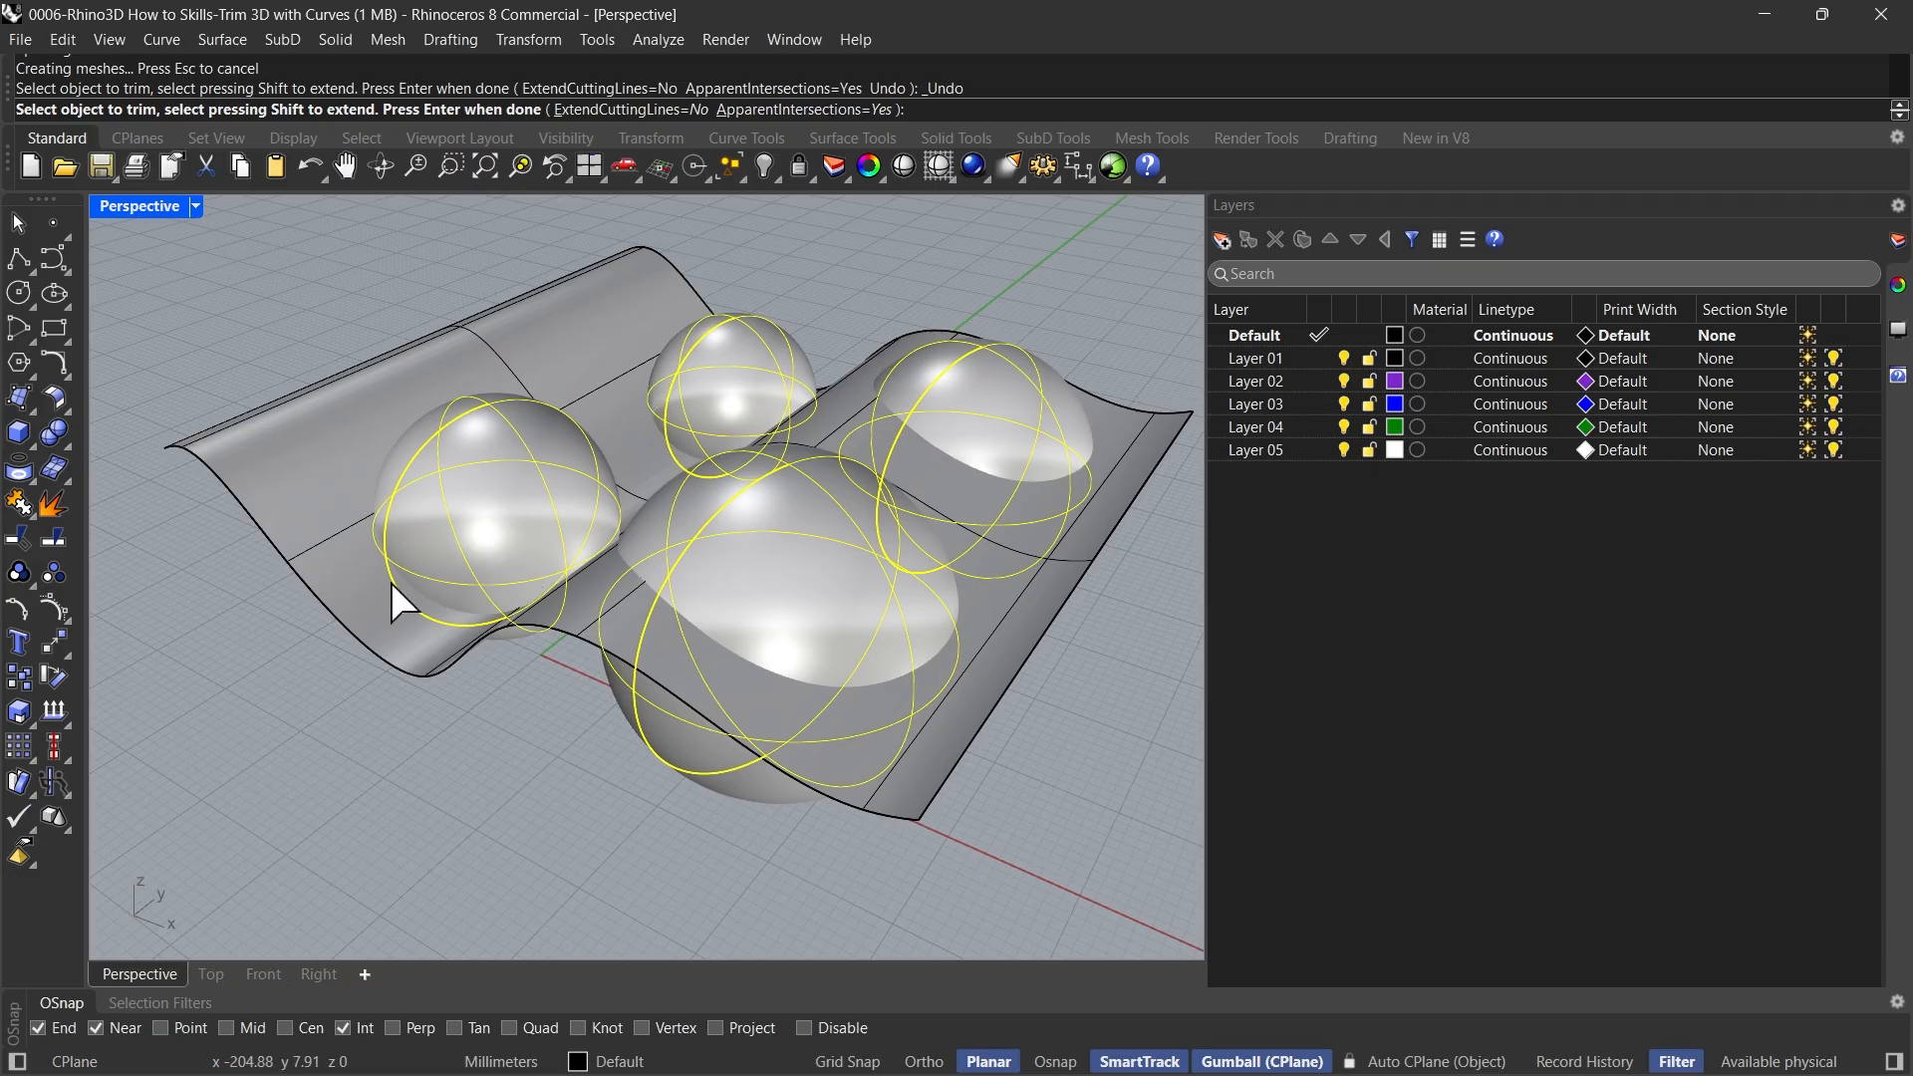
mouse_move(391, 586)
right_mouse_down()
mouse_move(431, 624)
mouse_move(502, 632)
right_mouse_up()
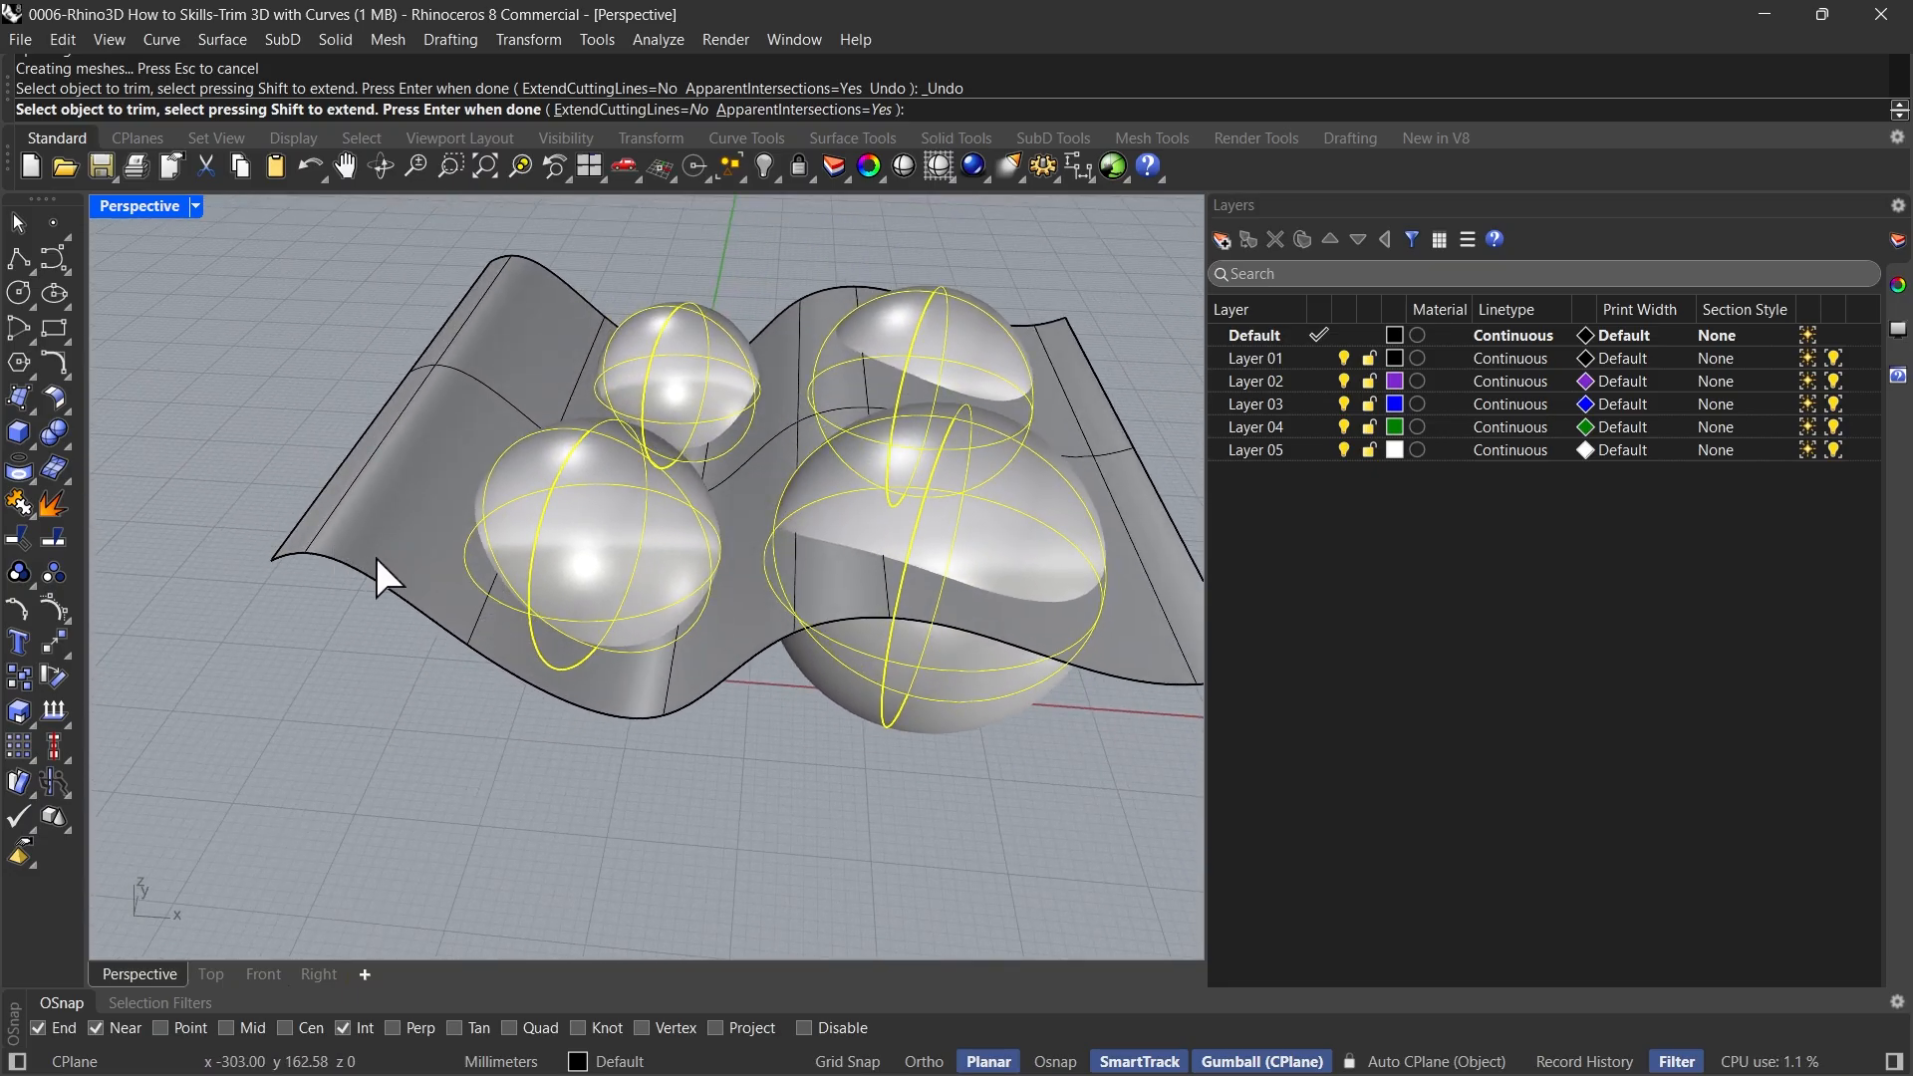
left_click(329, 529)
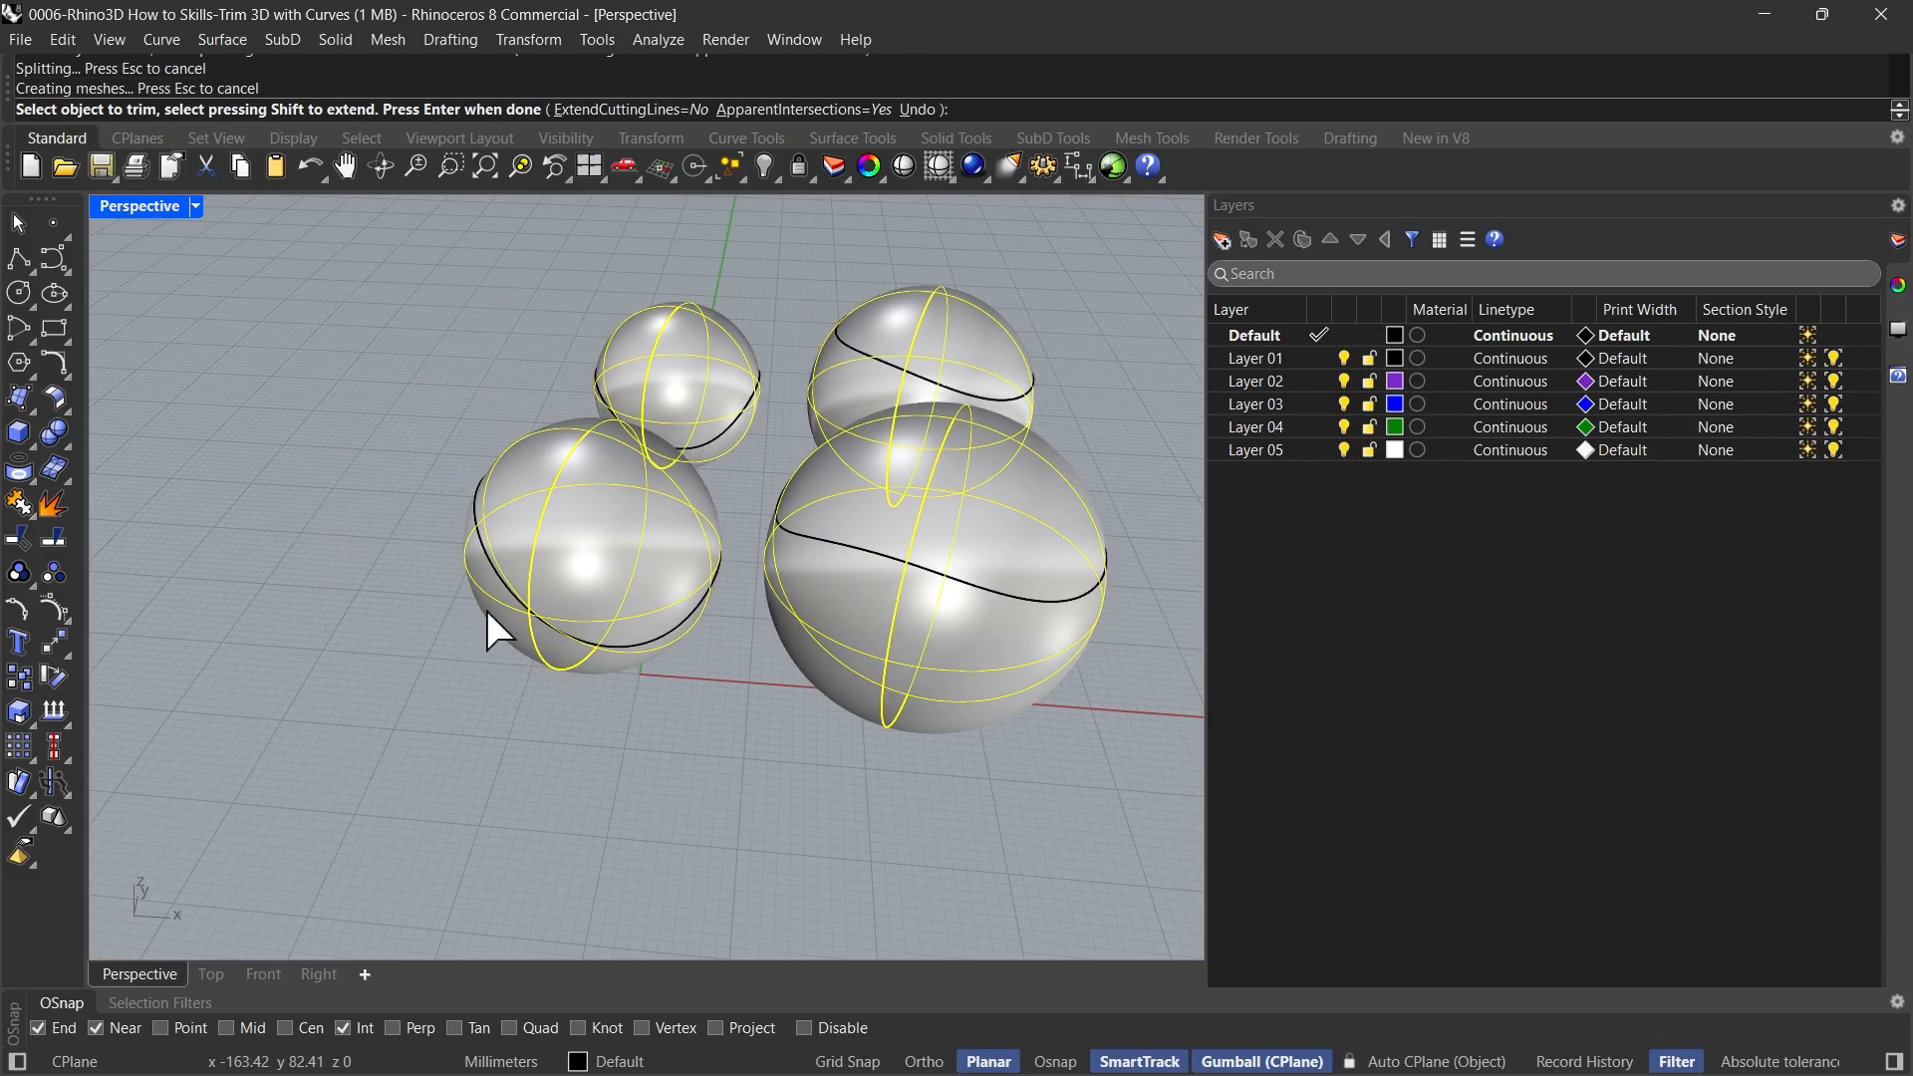
key("Return")
Run Trim with all four spheres and the surface pieces inside them as the cutting objects
right_click_drag(456, 713, 522, 646)
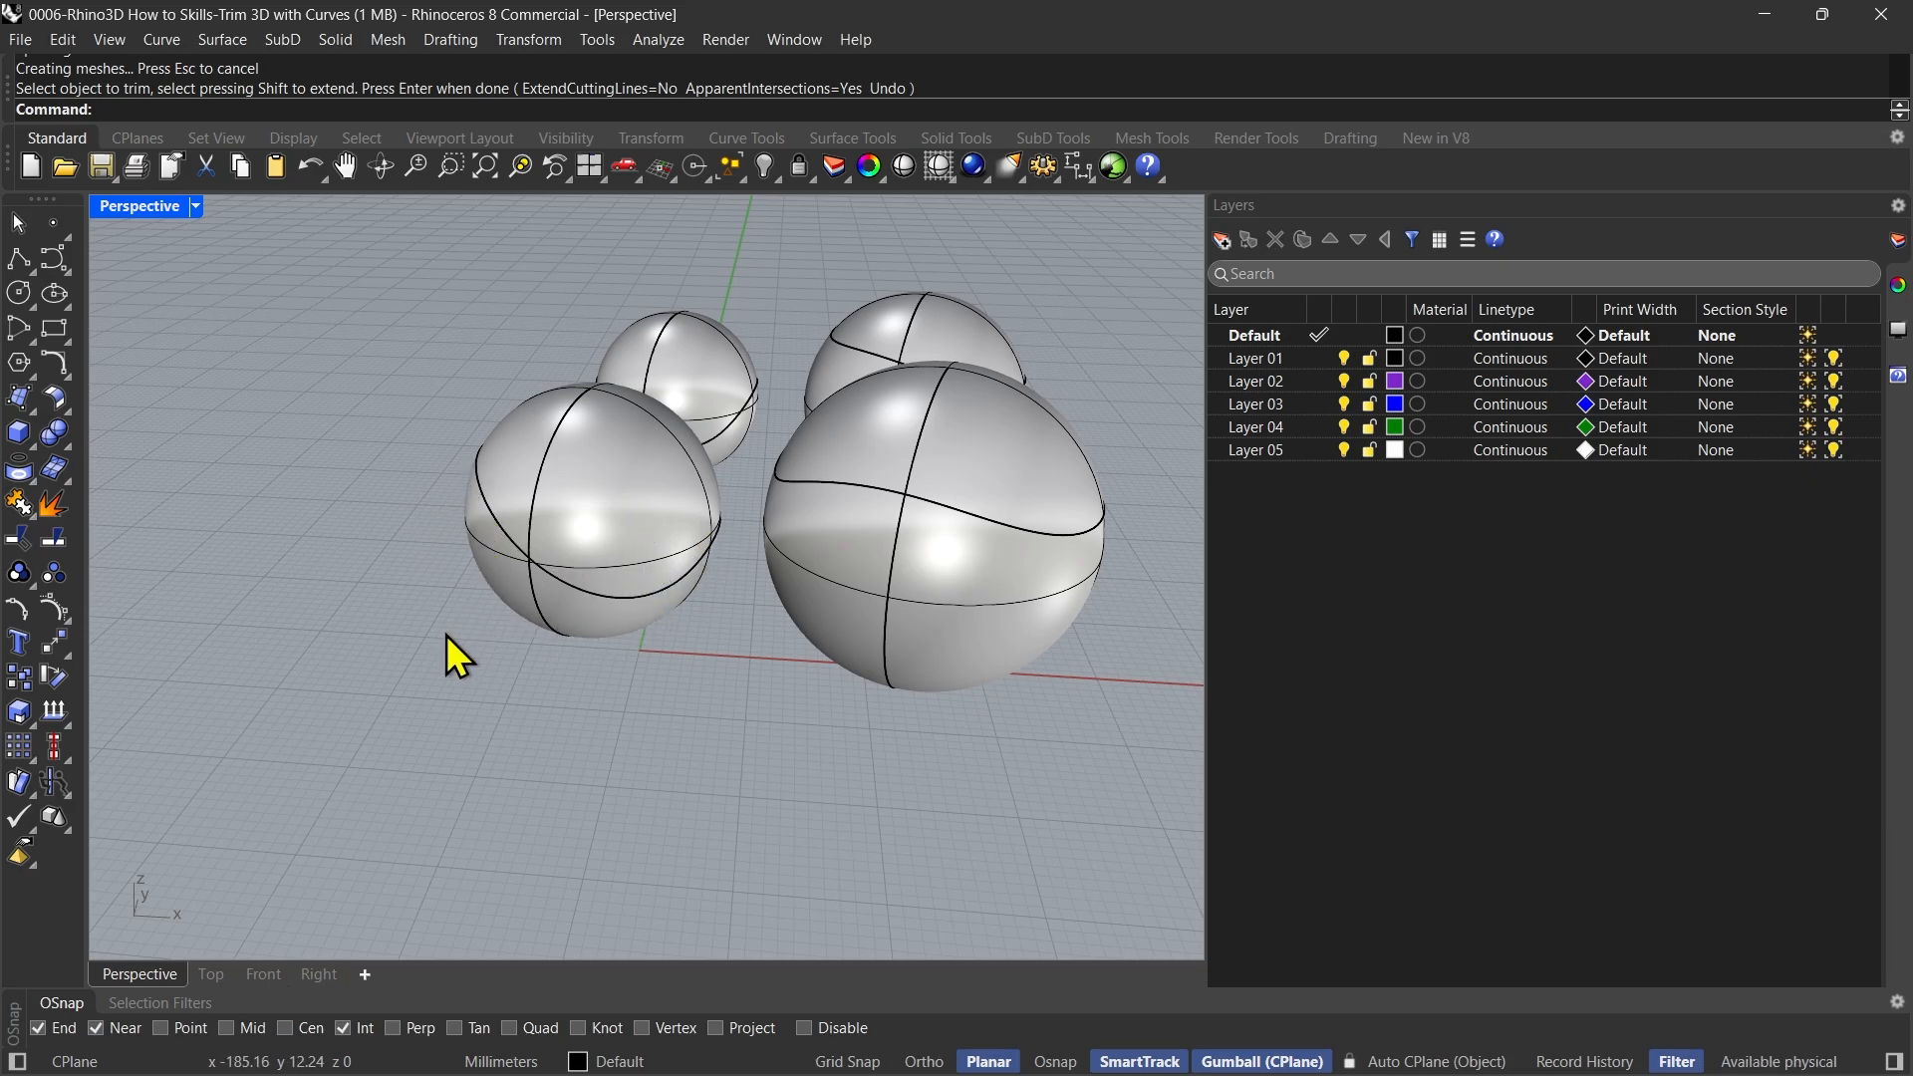
right_click_drag(444, 649, 491, 692)
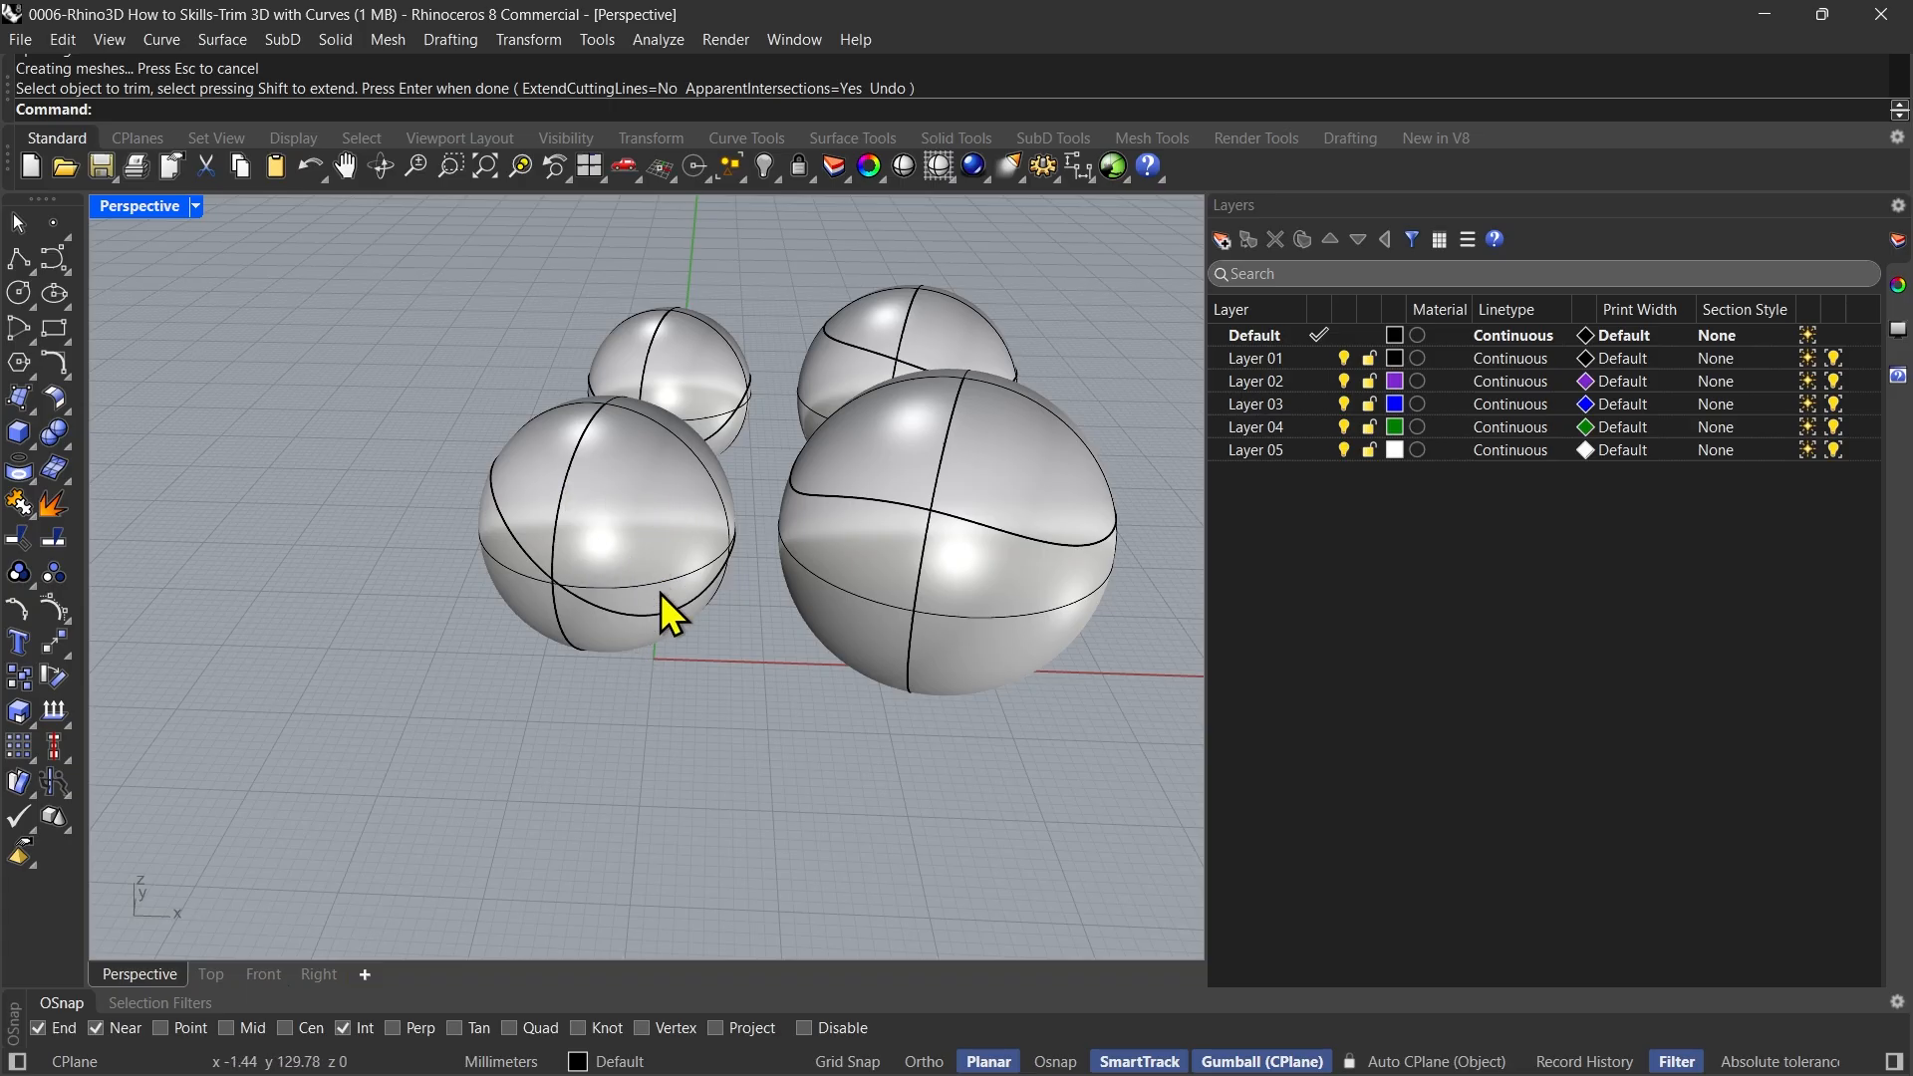
right_click_drag(660, 594, 602, 630)
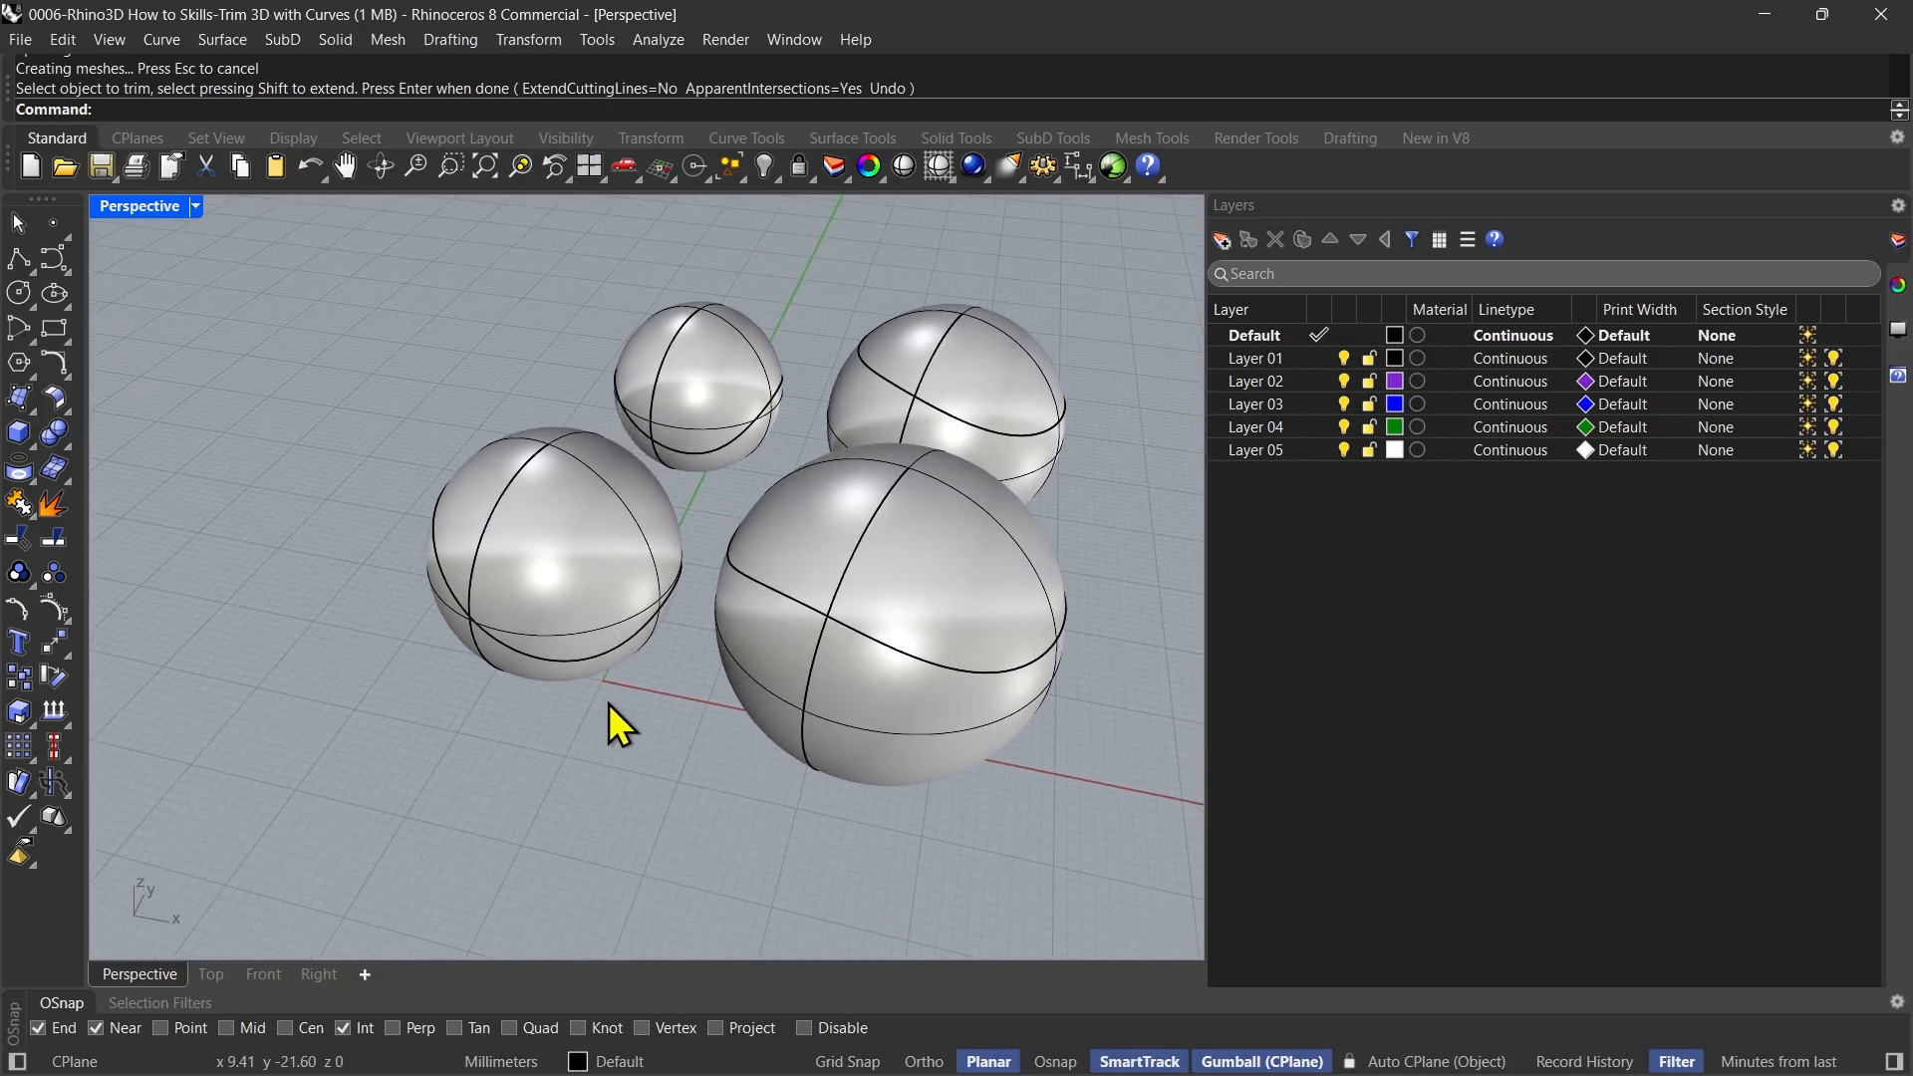
right_click_drag(607, 703, 623, 732)
type("Trim")
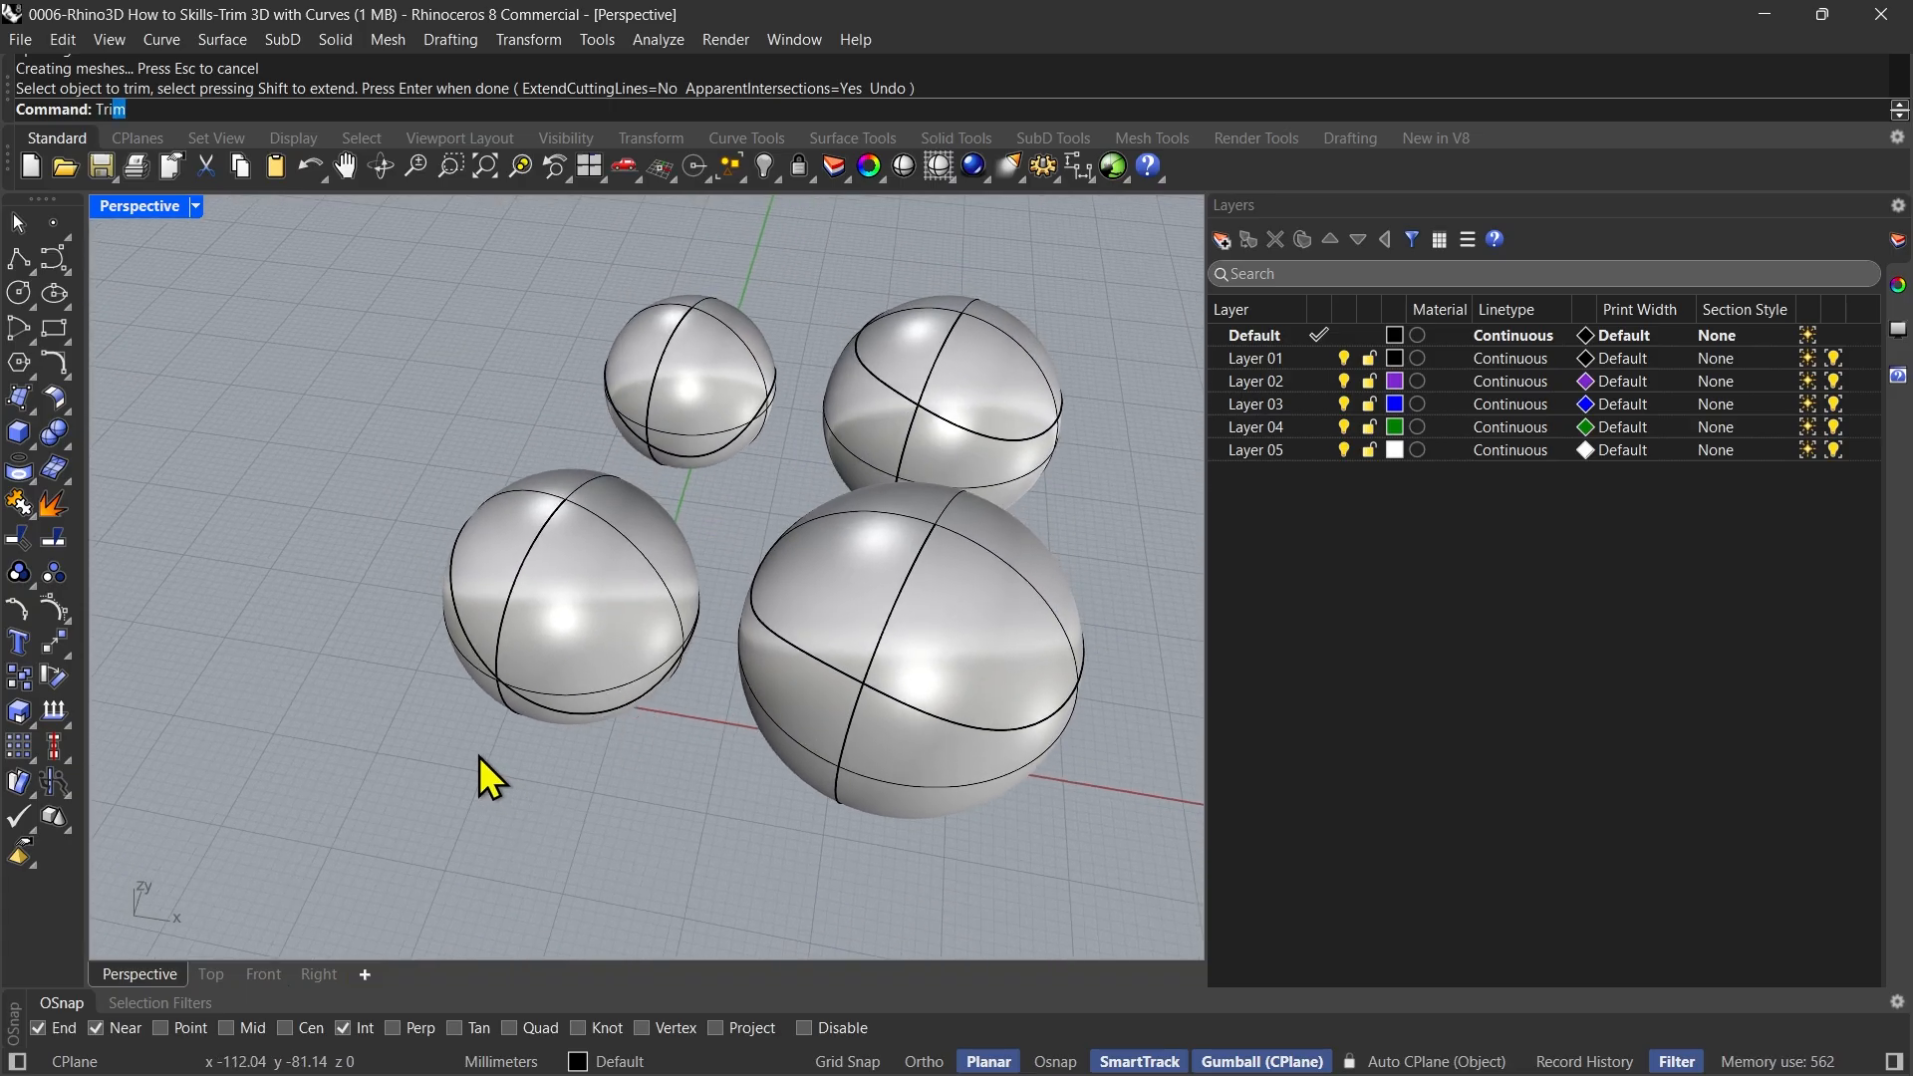
key("Return")
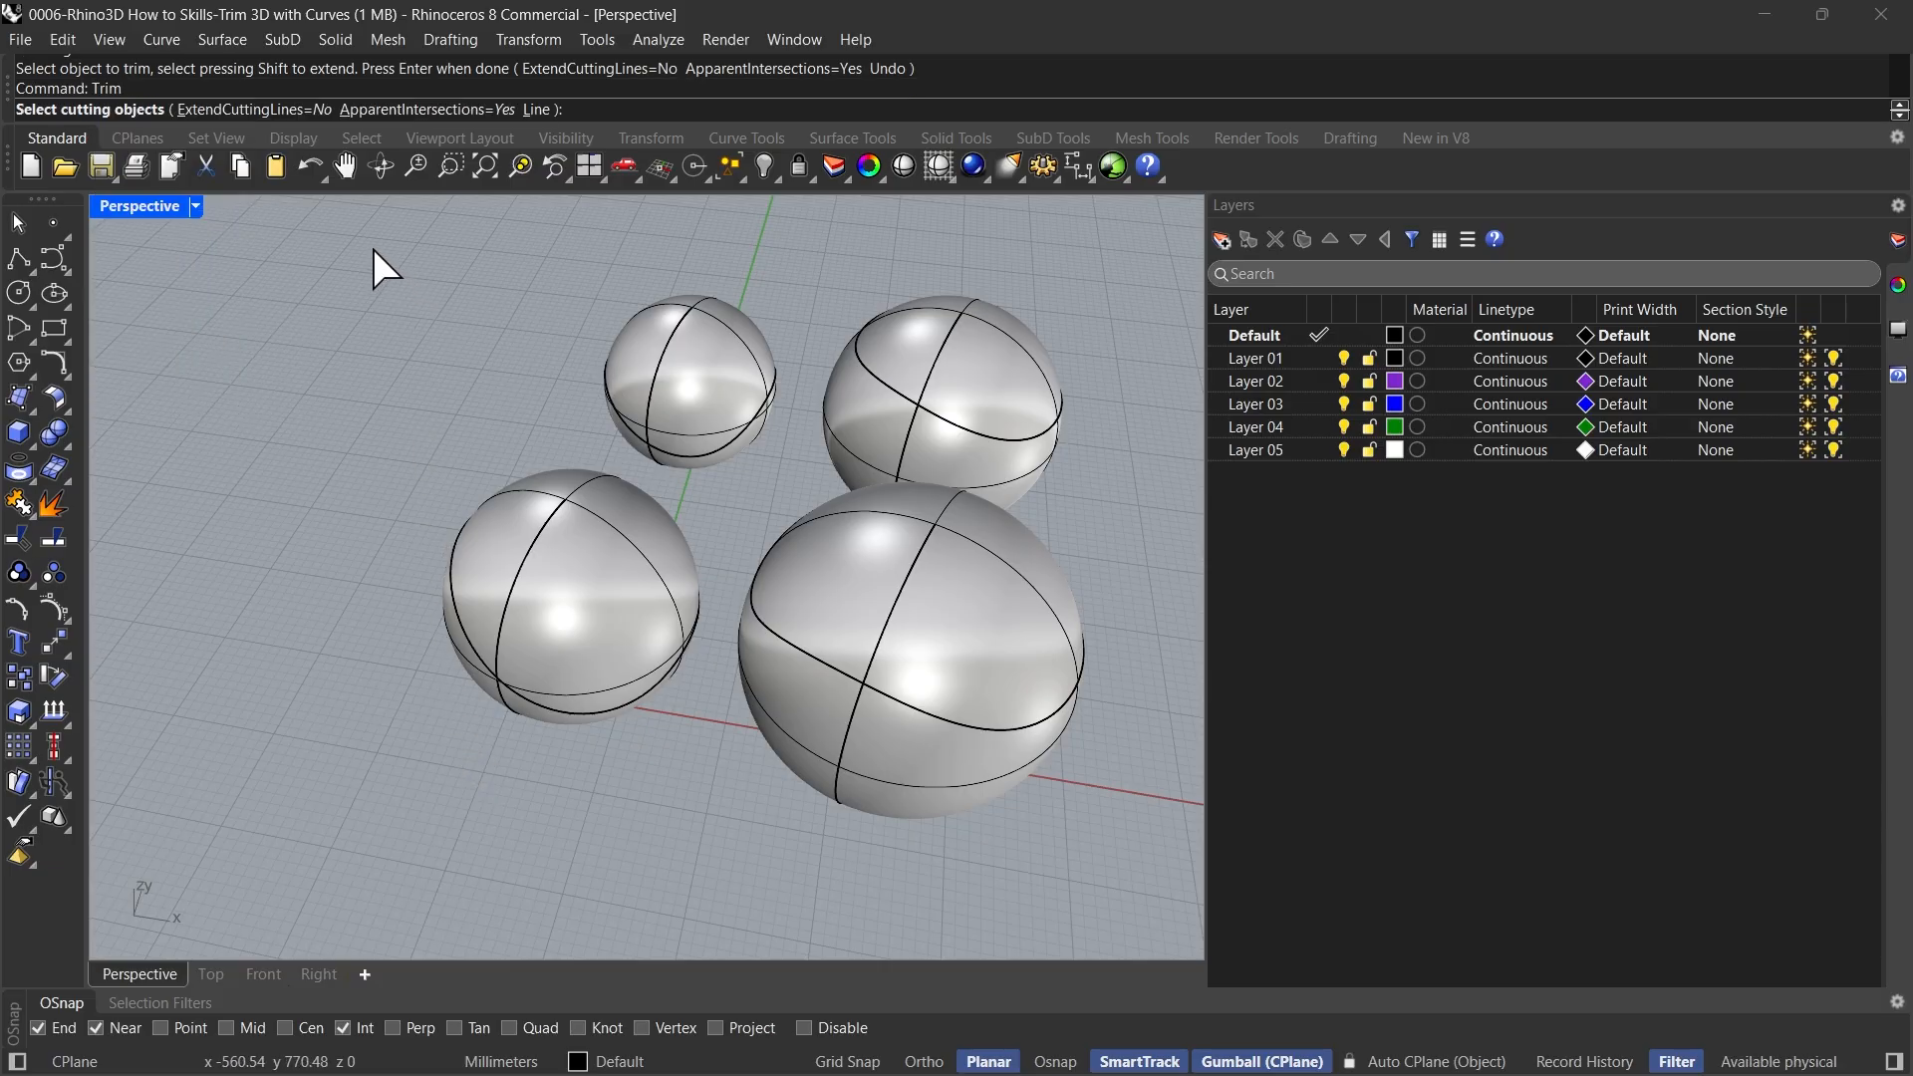
left_click_drag(372, 249, 1163, 868)
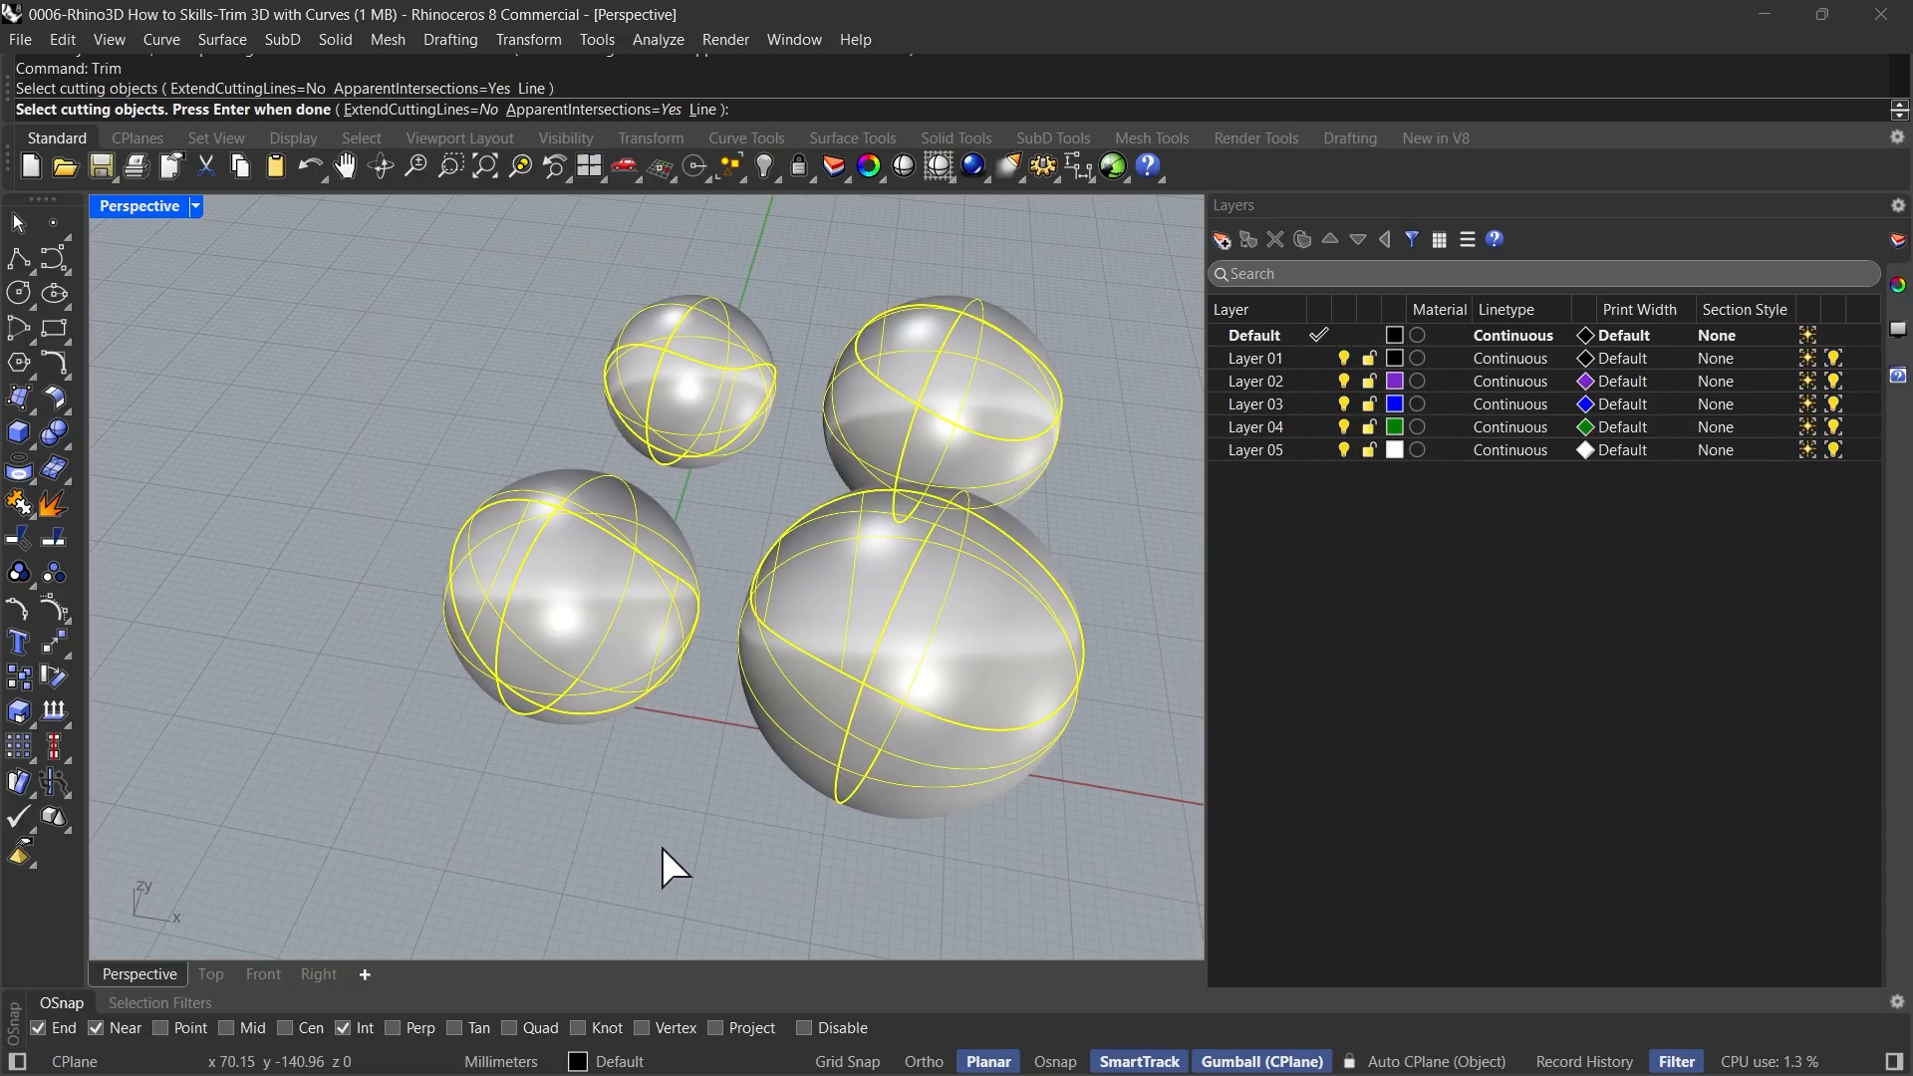
key("Return")
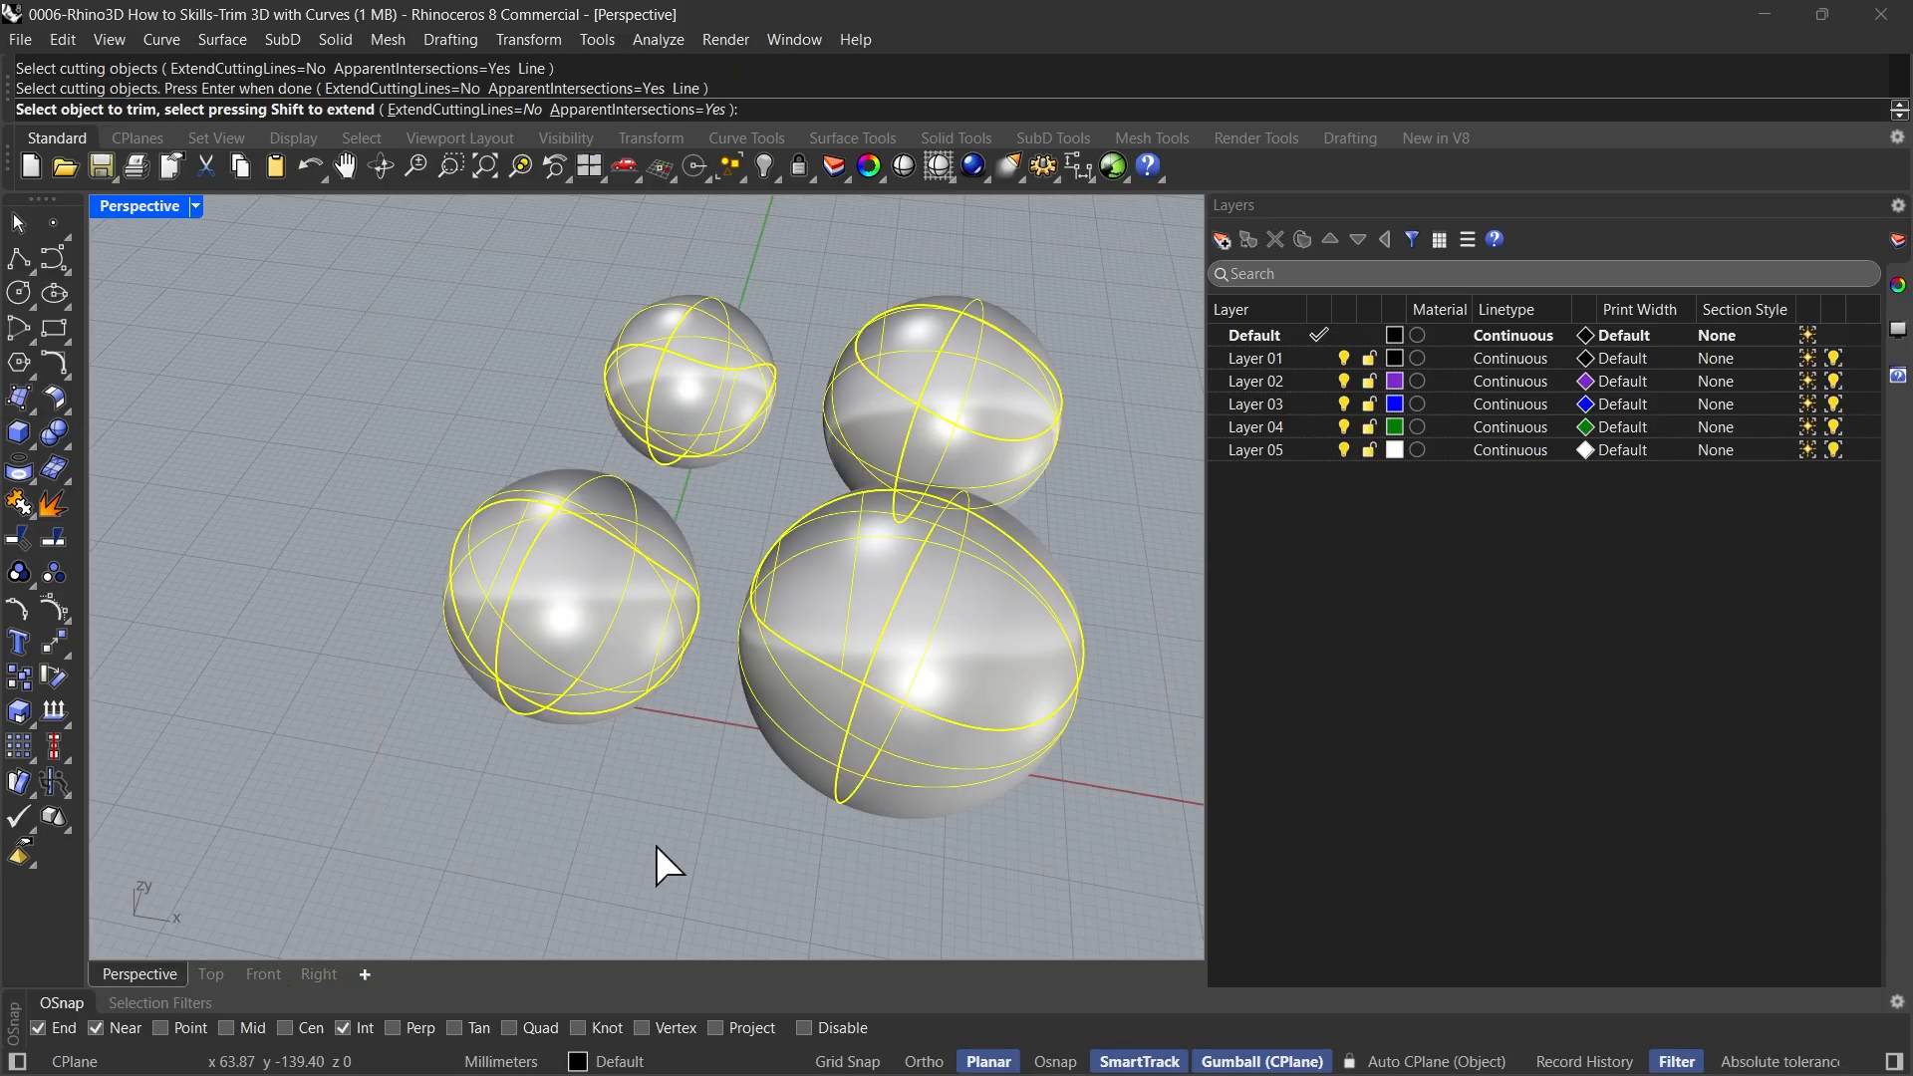
Trim off the upper part of each of the four spheres along the inner surface pieces and finish the command
right_click_drag(601, 590, 584, 631)
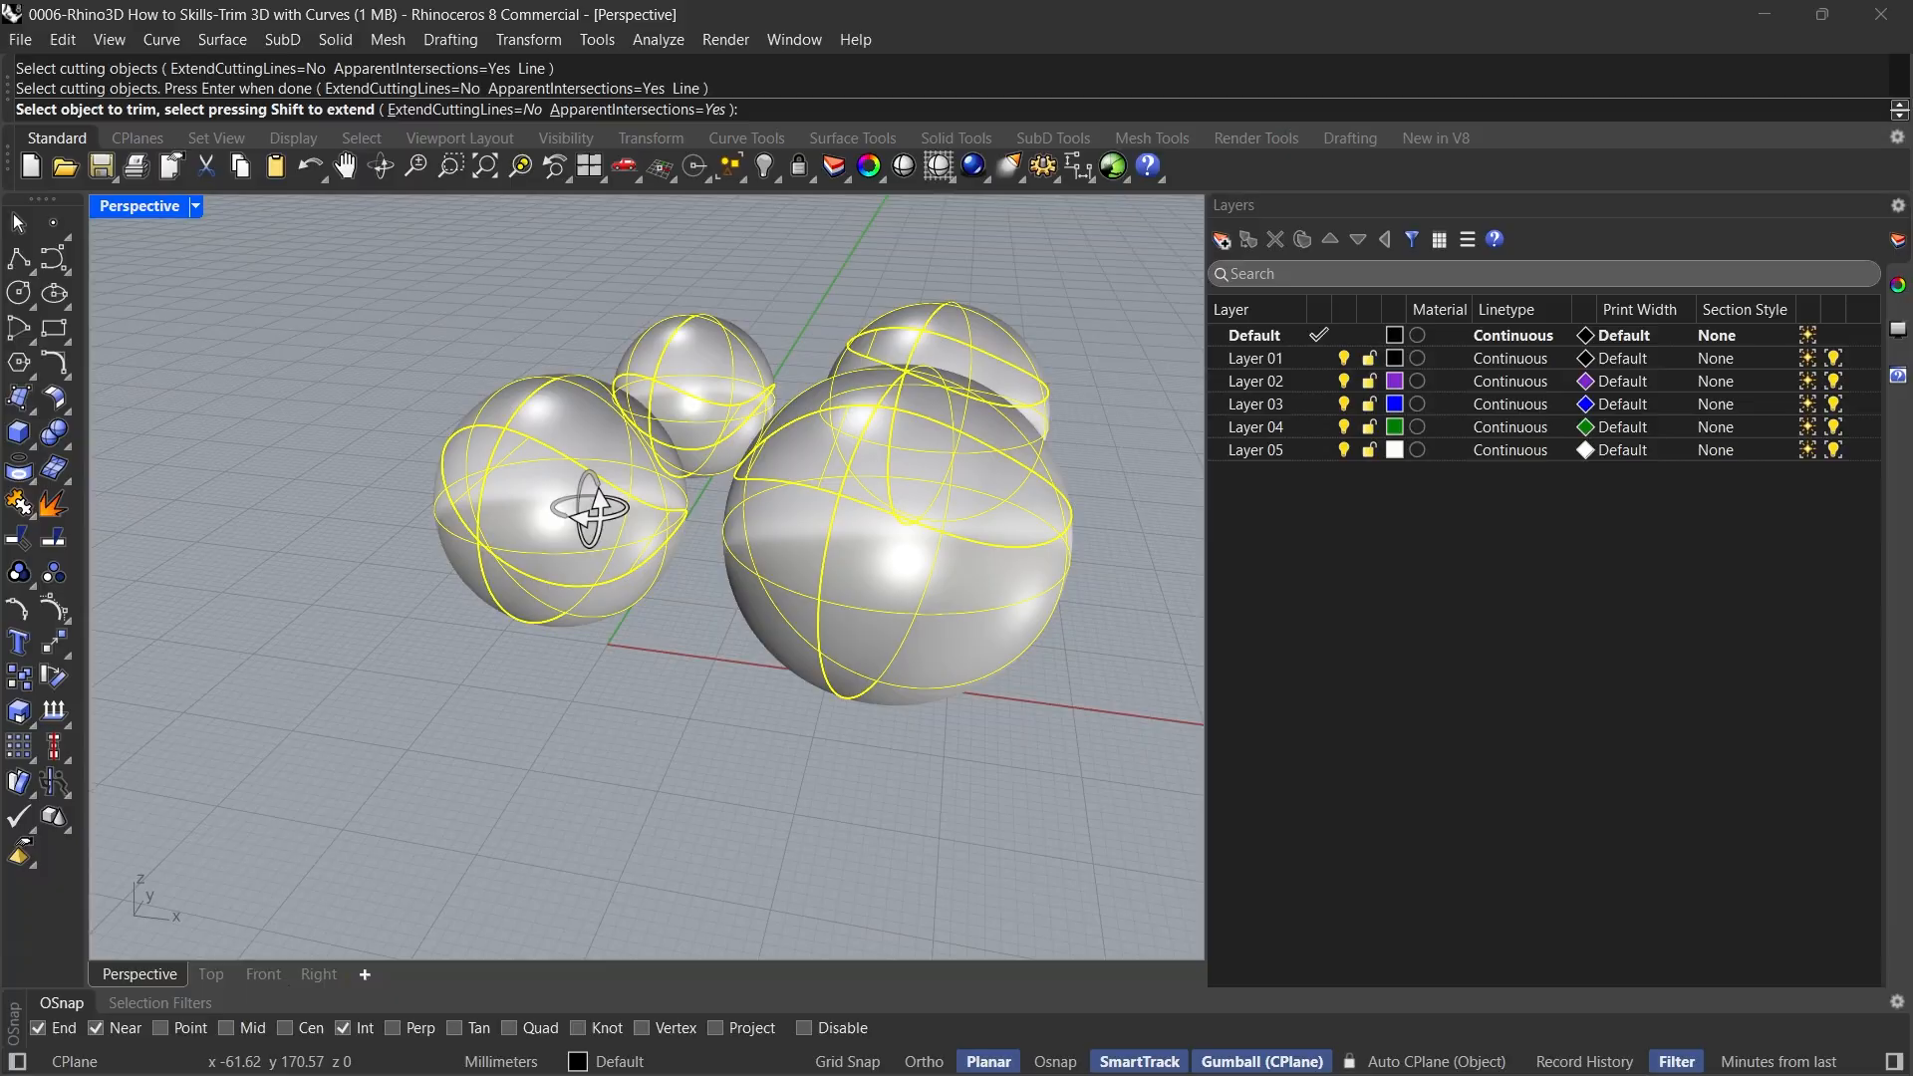
left_click(568, 409)
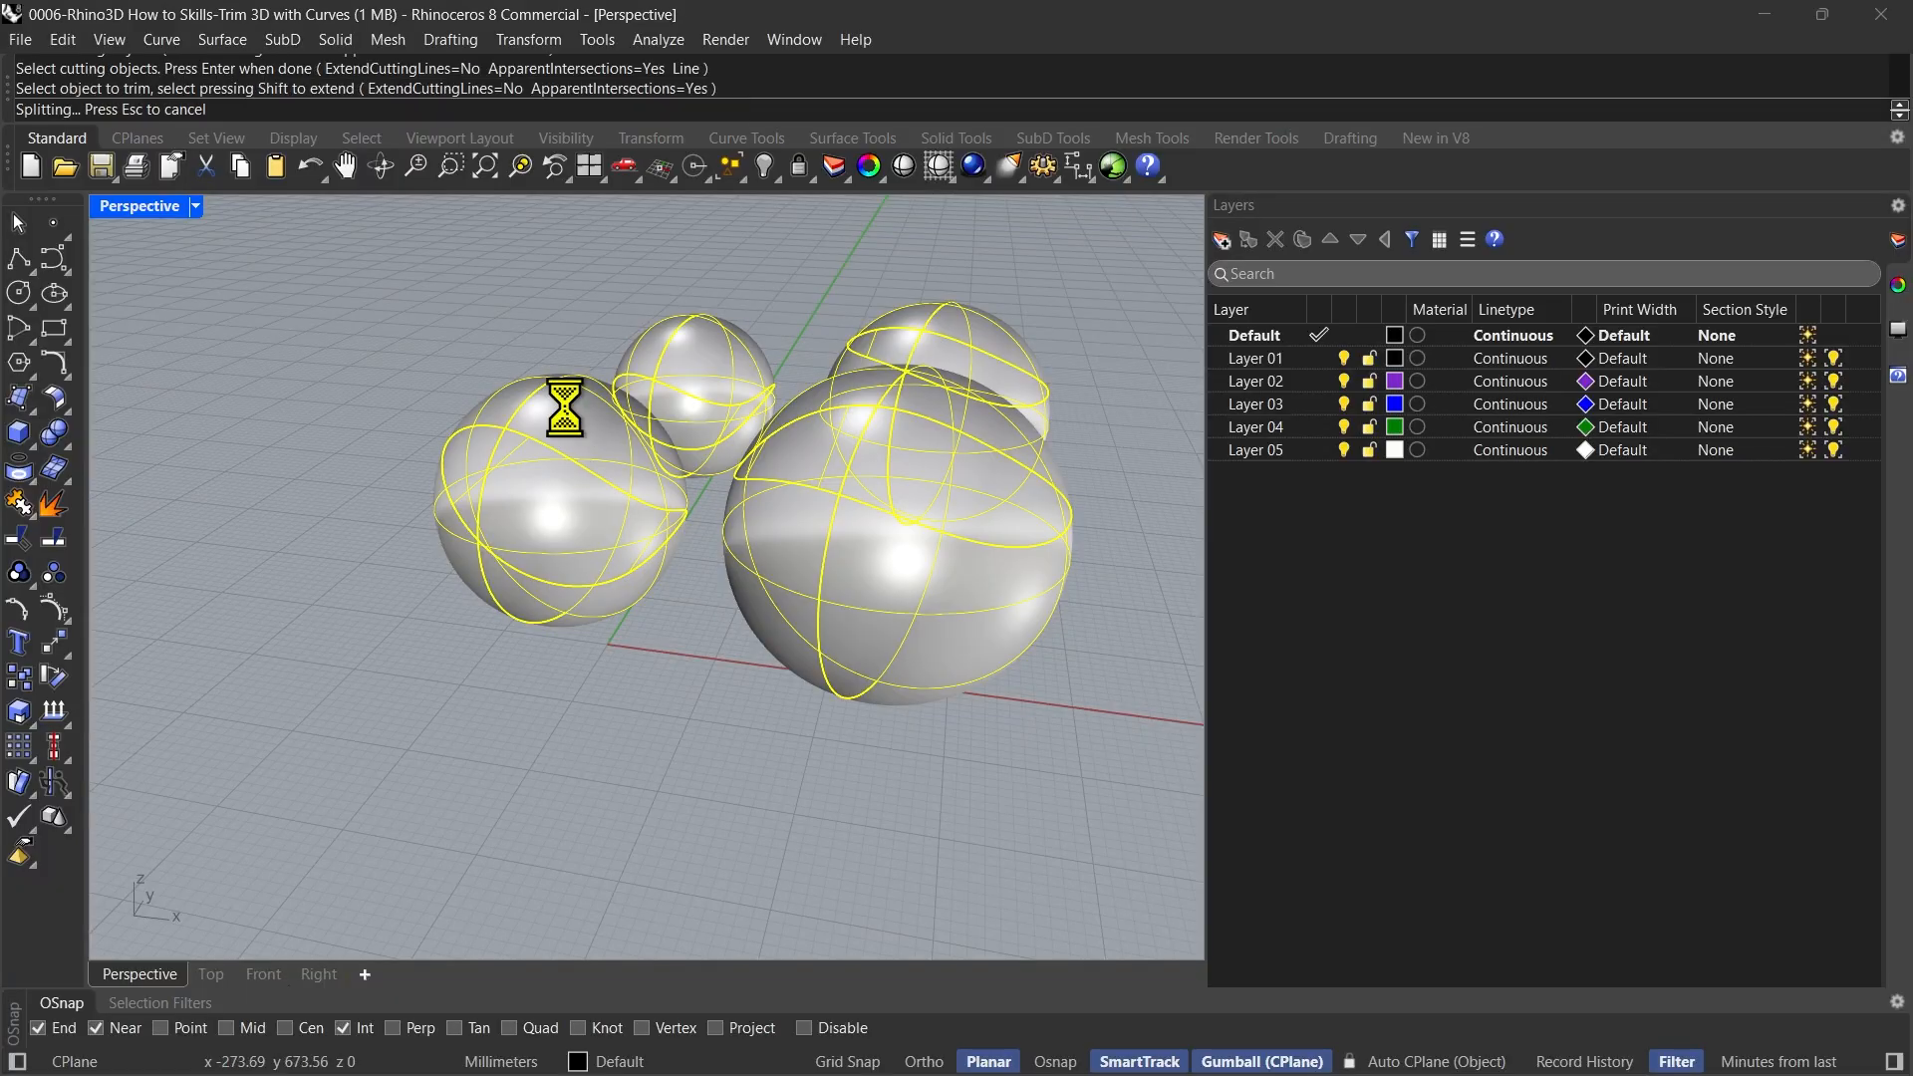
left_click(661, 368)
left_click(968, 309)
right_click_drag(925, 467, 862, 403)
left_click(781, 323)
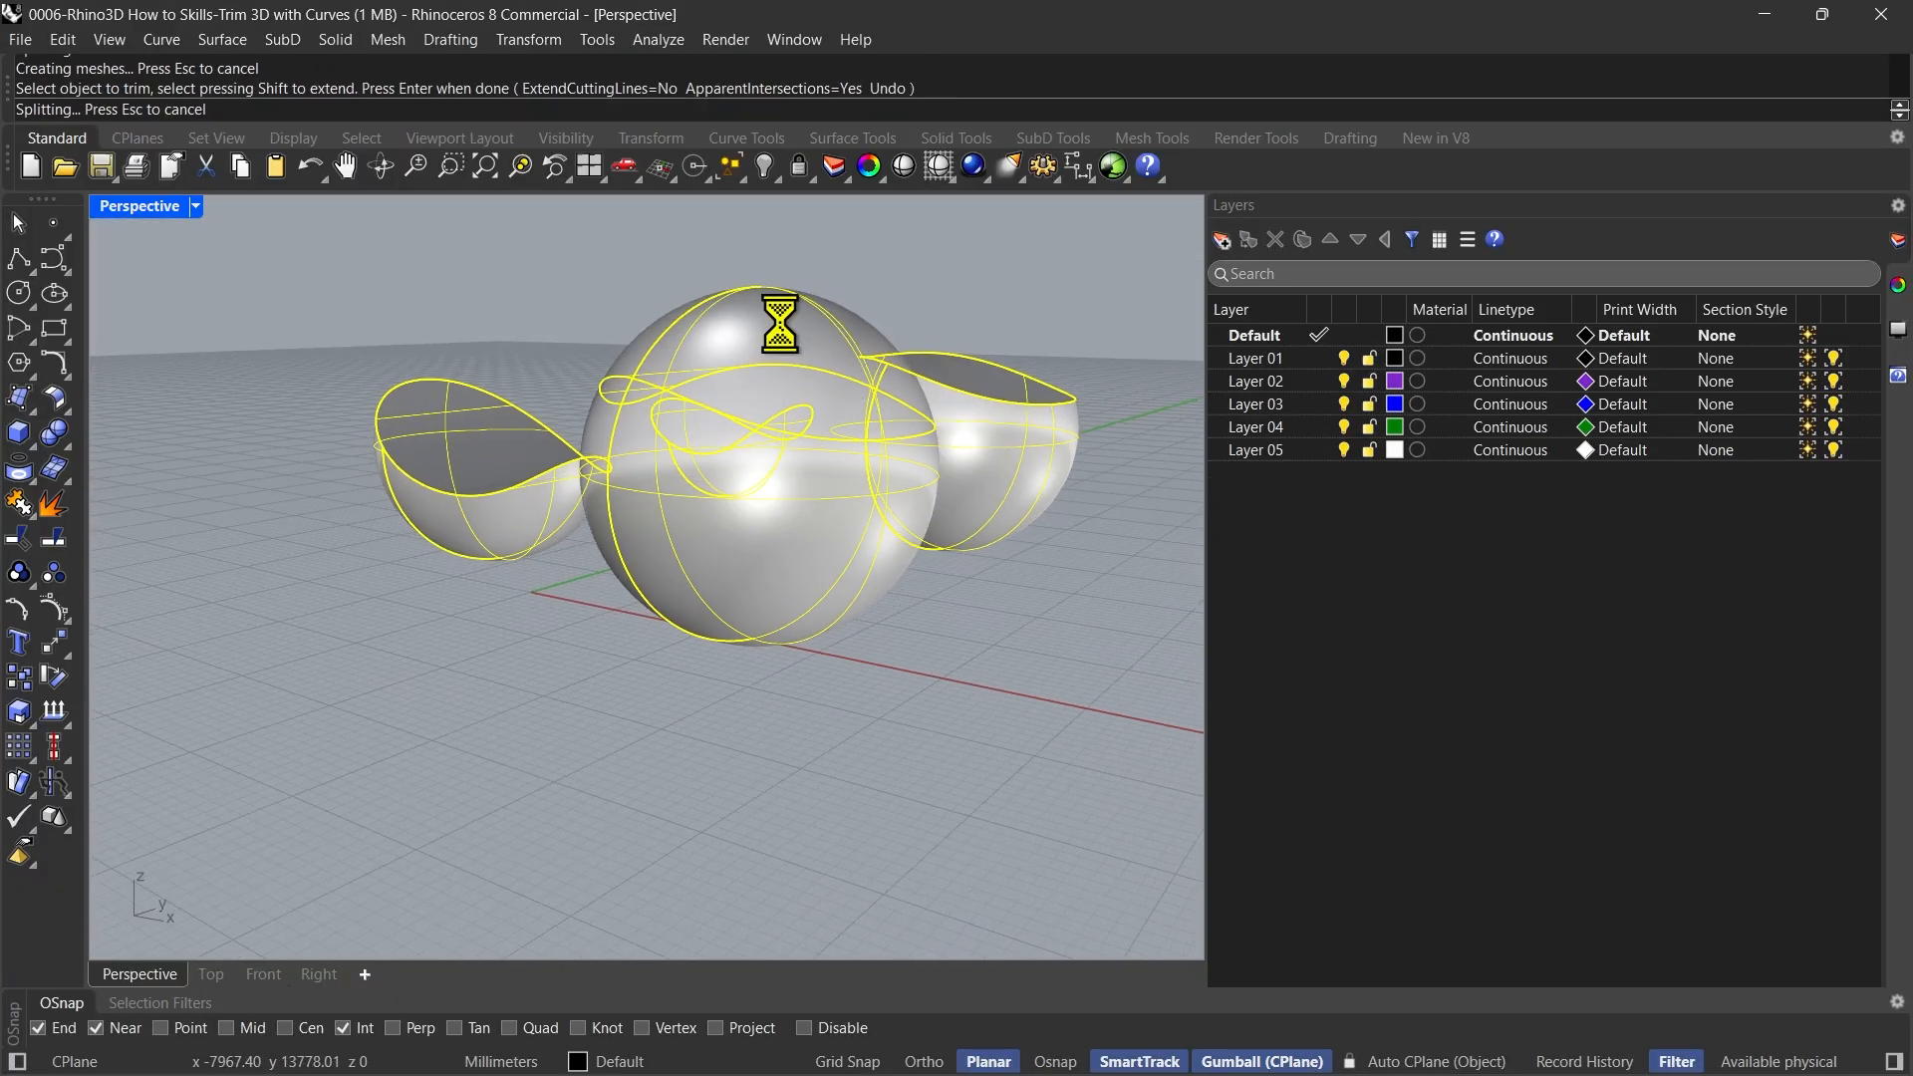
right_click_drag(622, 725, 547, 835)
key("Return")
Select the curved surface piece inside the largest sphere, clear the selection and examine the four cut spheres from several angles
left_click(746, 622)
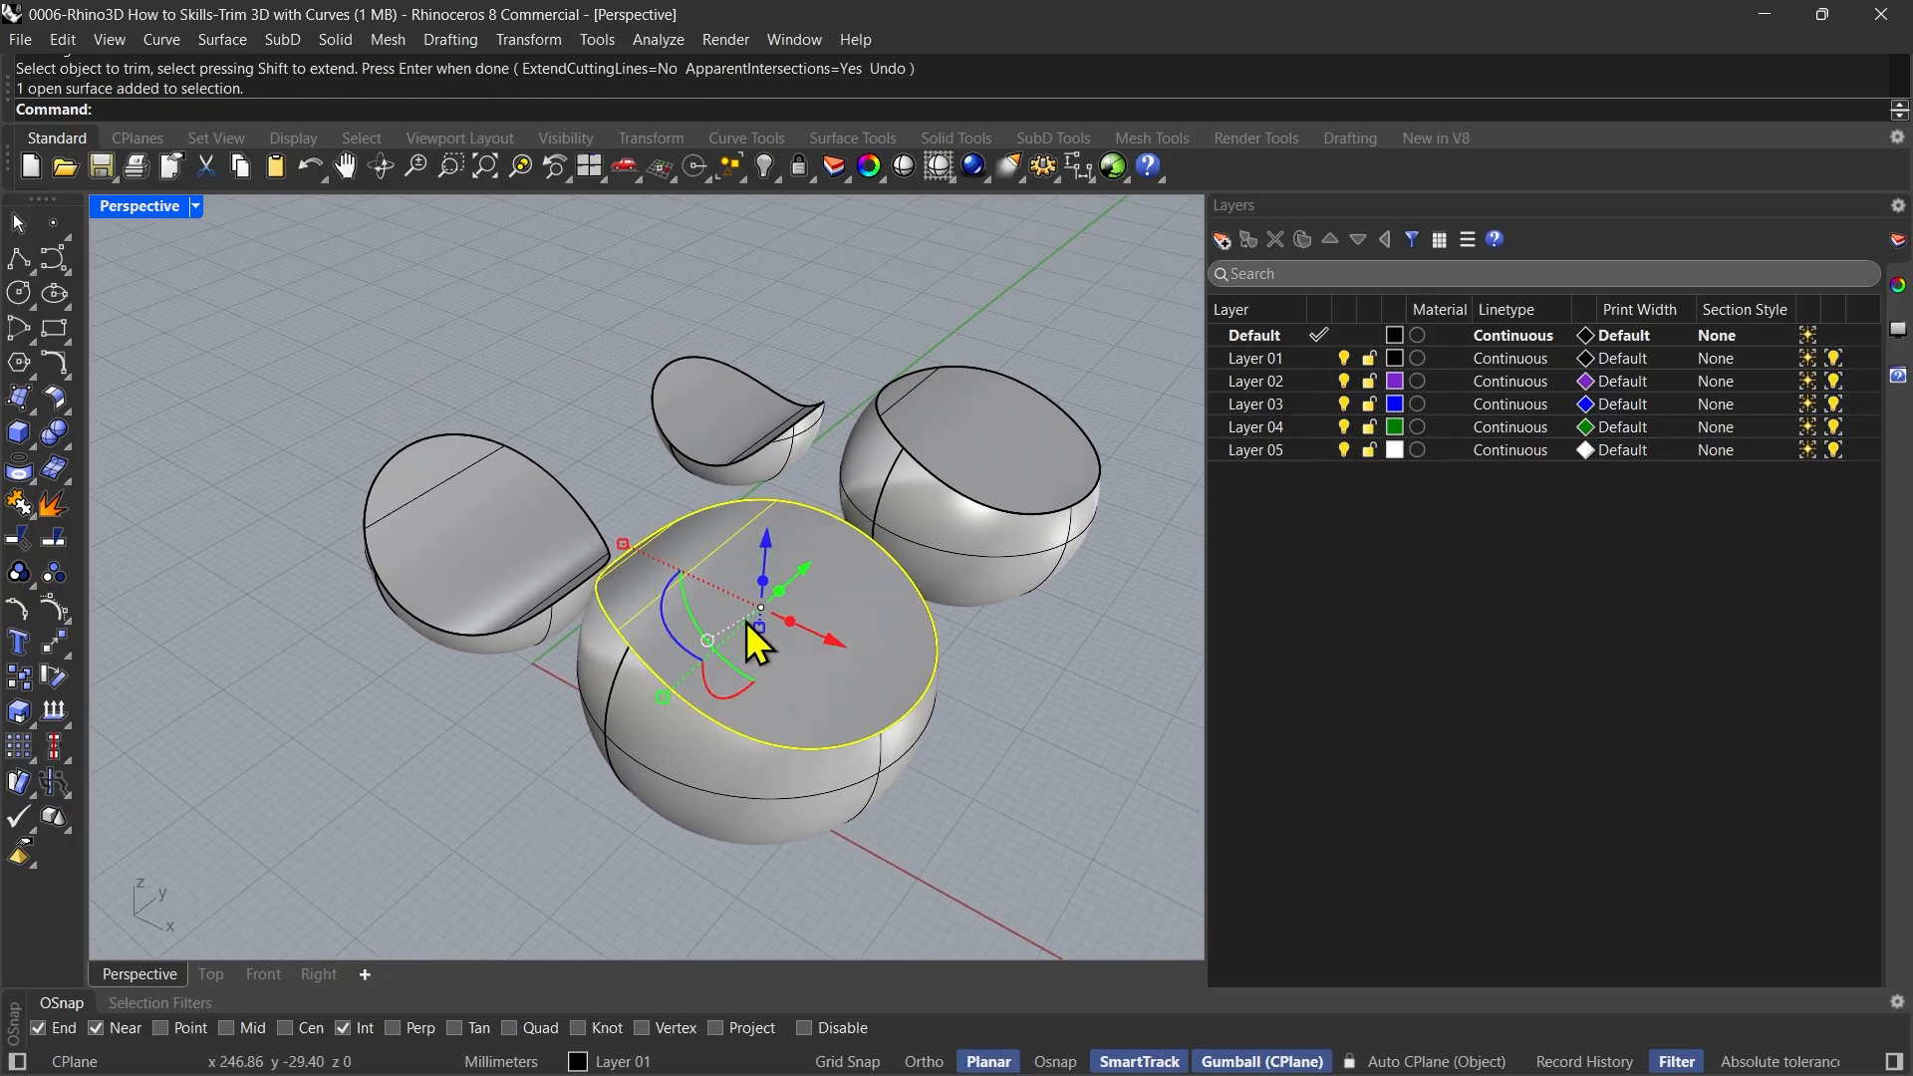
right_click_drag(464, 831, 458, 765)
key("Escape")
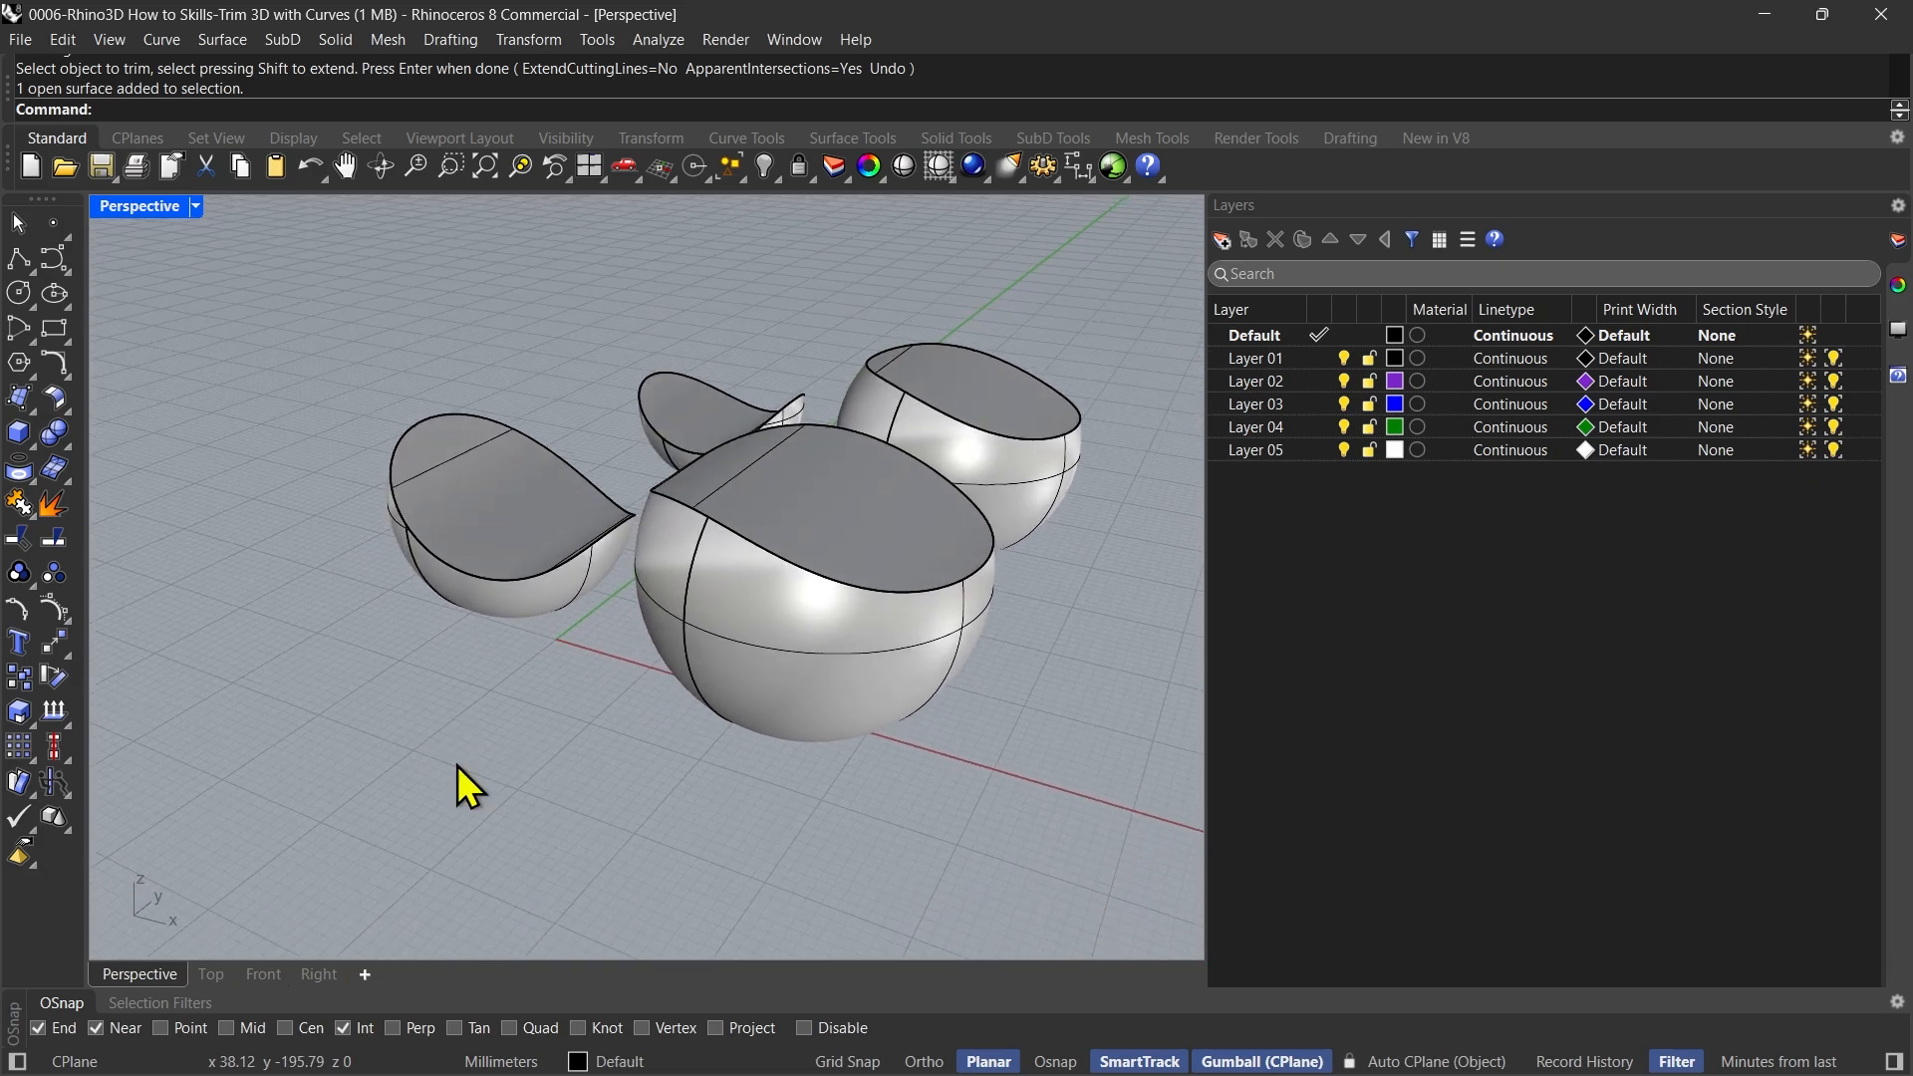
scroll(482, 572, "up", 3)
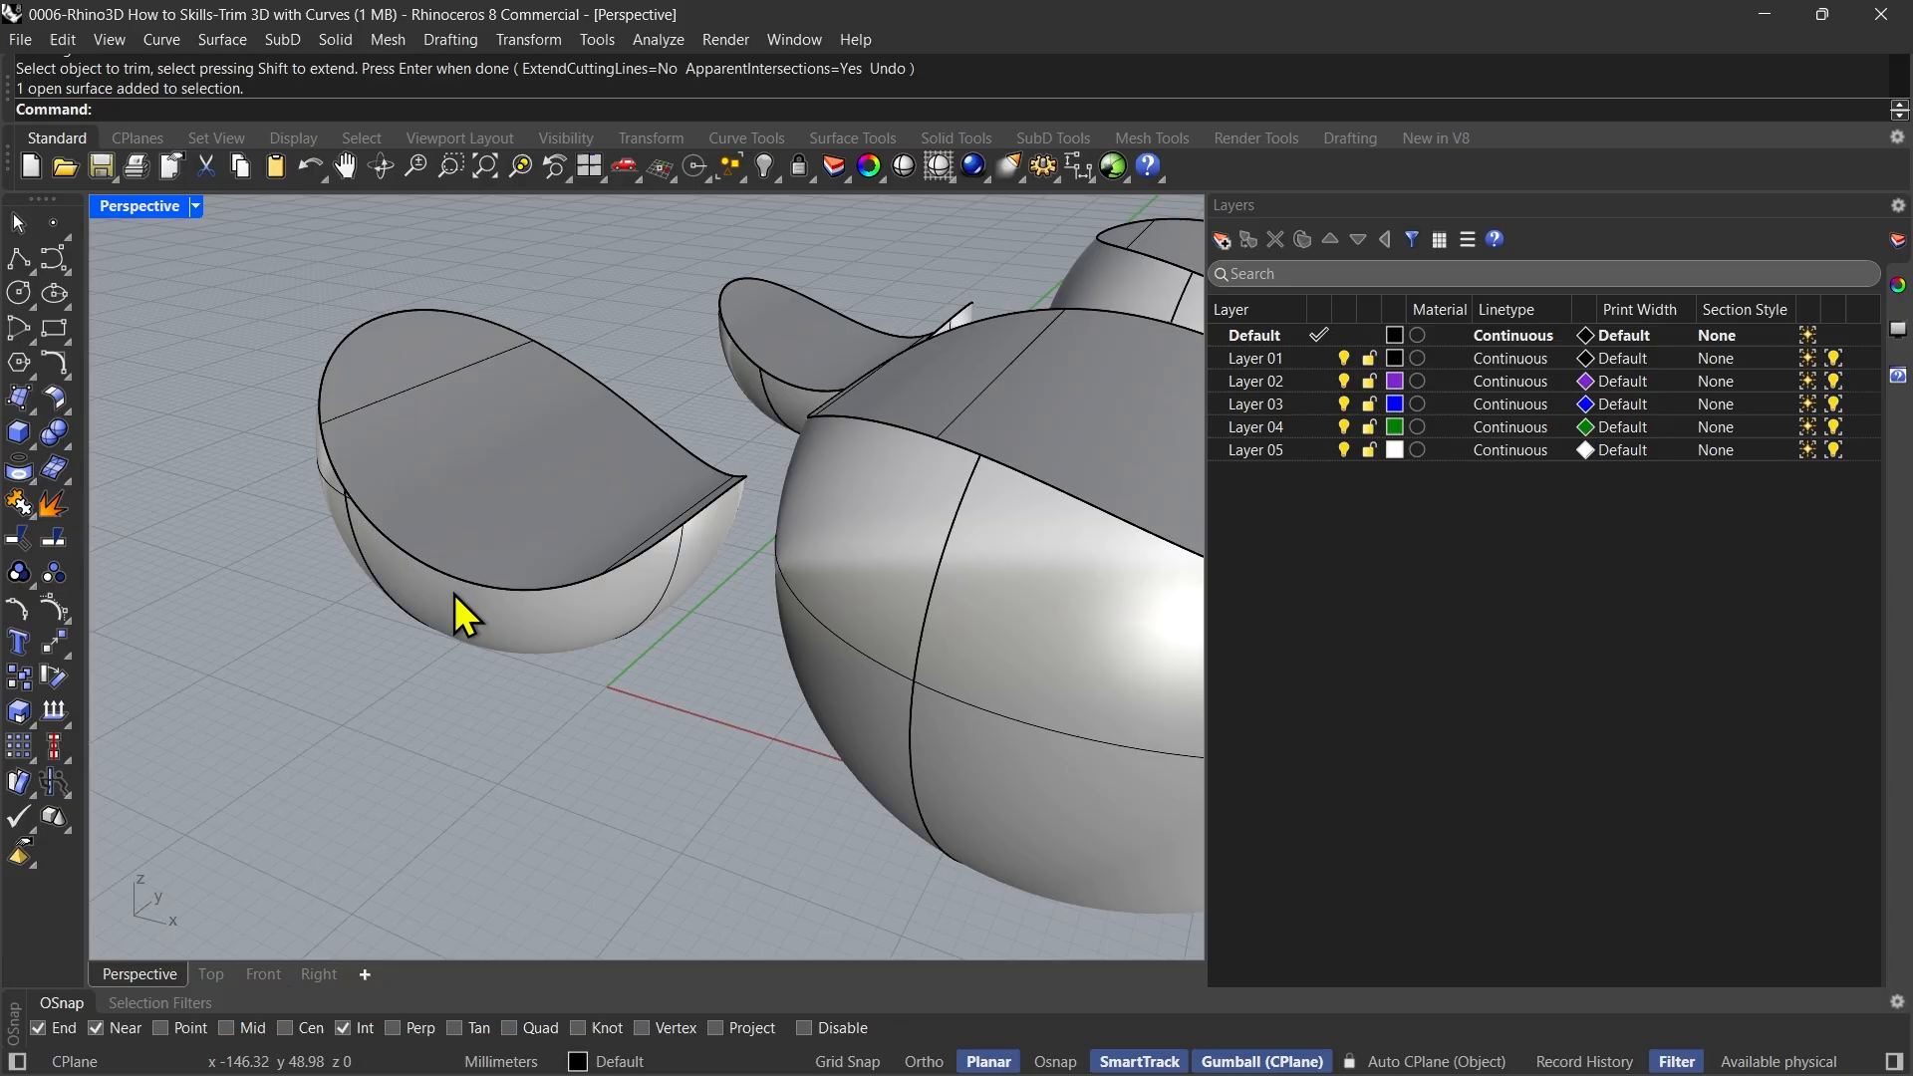
scroll(491, 580, "down", 3)
right_click_drag(414, 589, 577, 647)
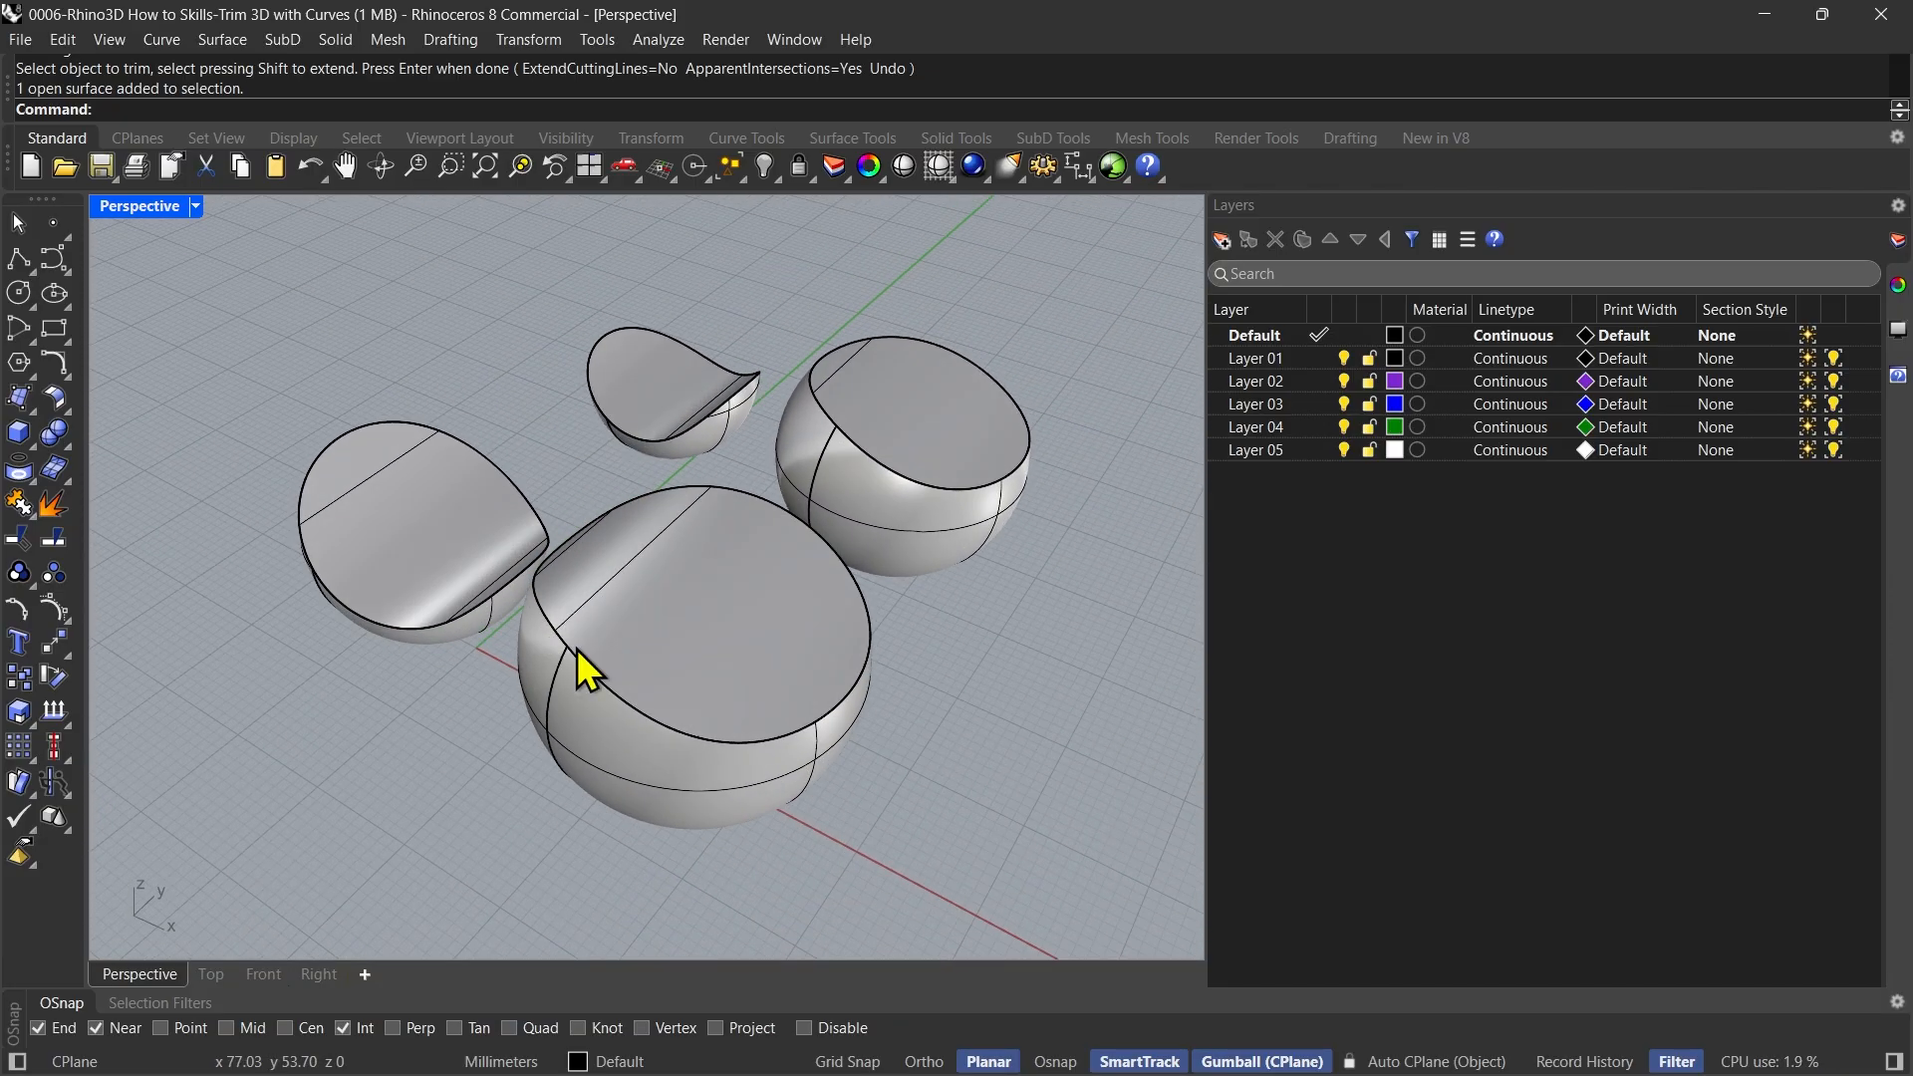
scroll(558, 639, "up", 2)
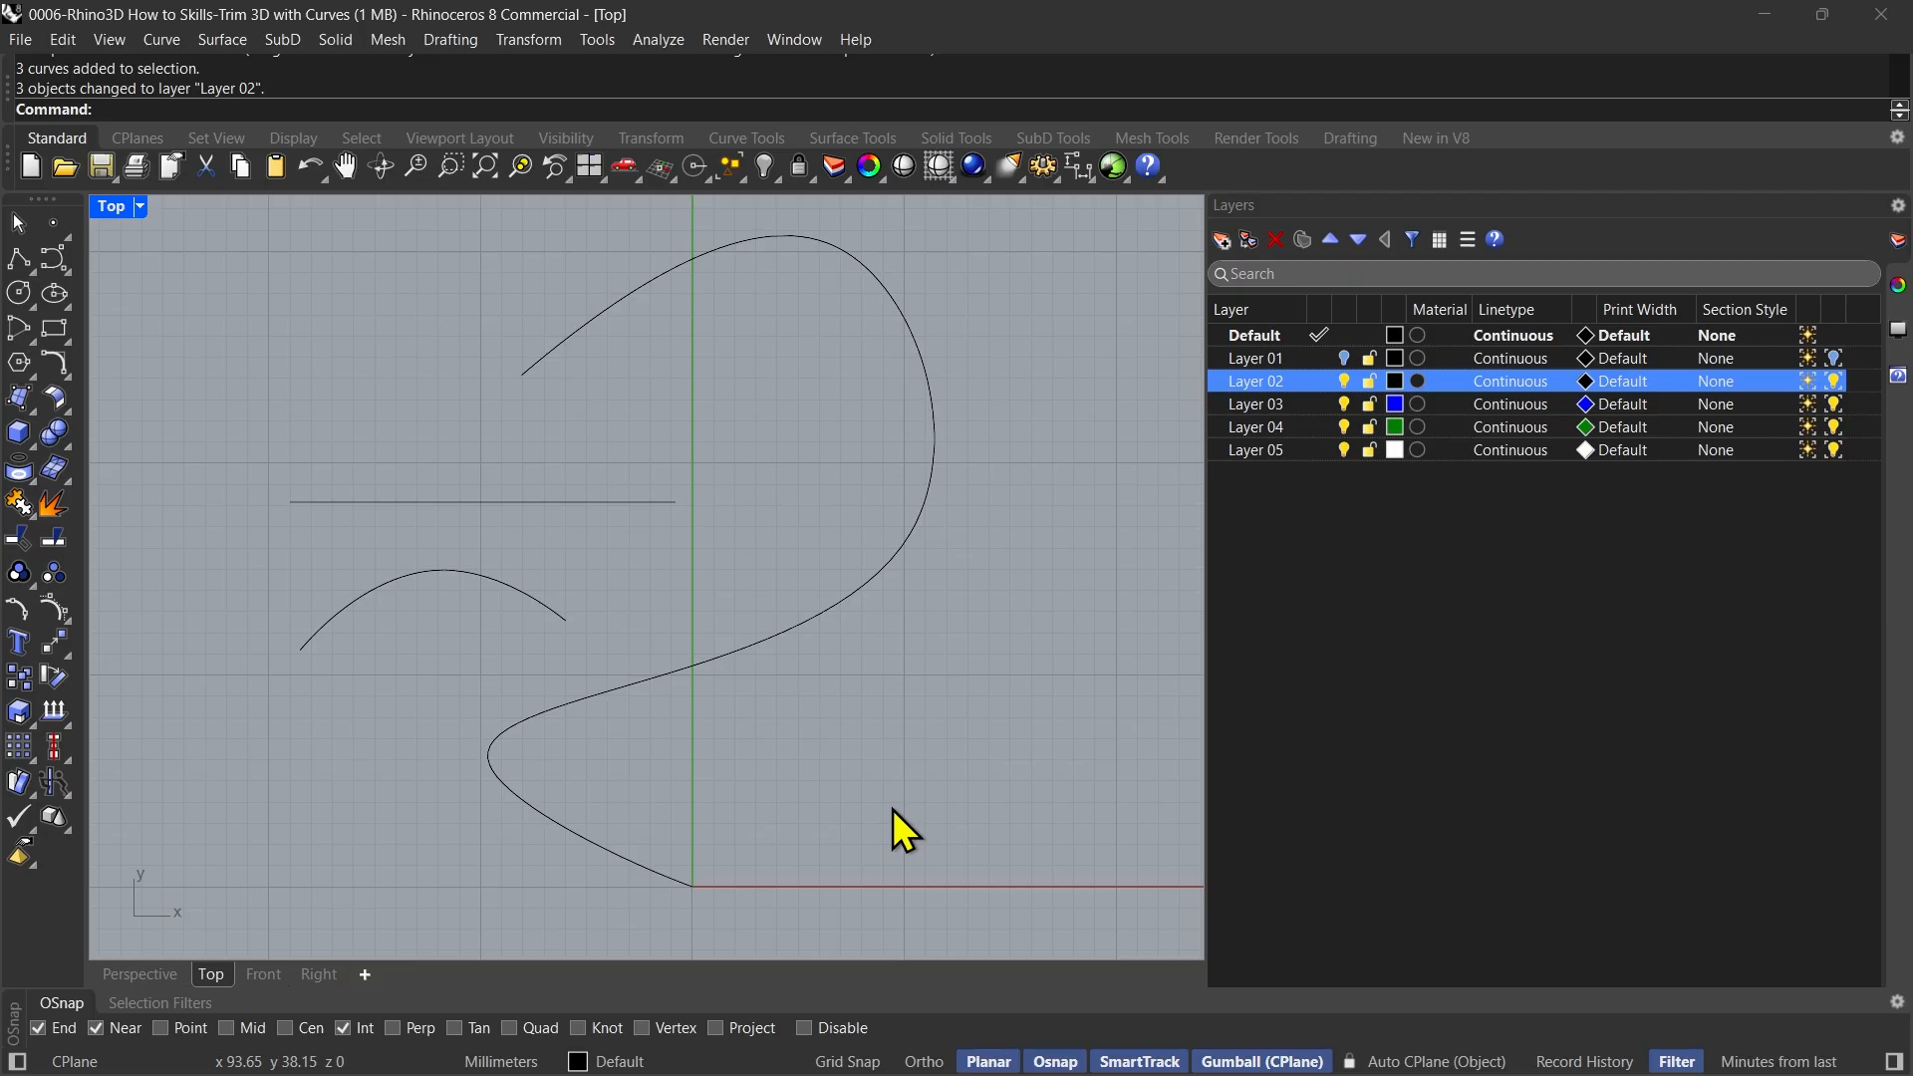
Try trimming the upper part of the large curve with the horizontal line as cutting object and ExtendCuttingLines=Yes, and undo the trim
type("Trim")
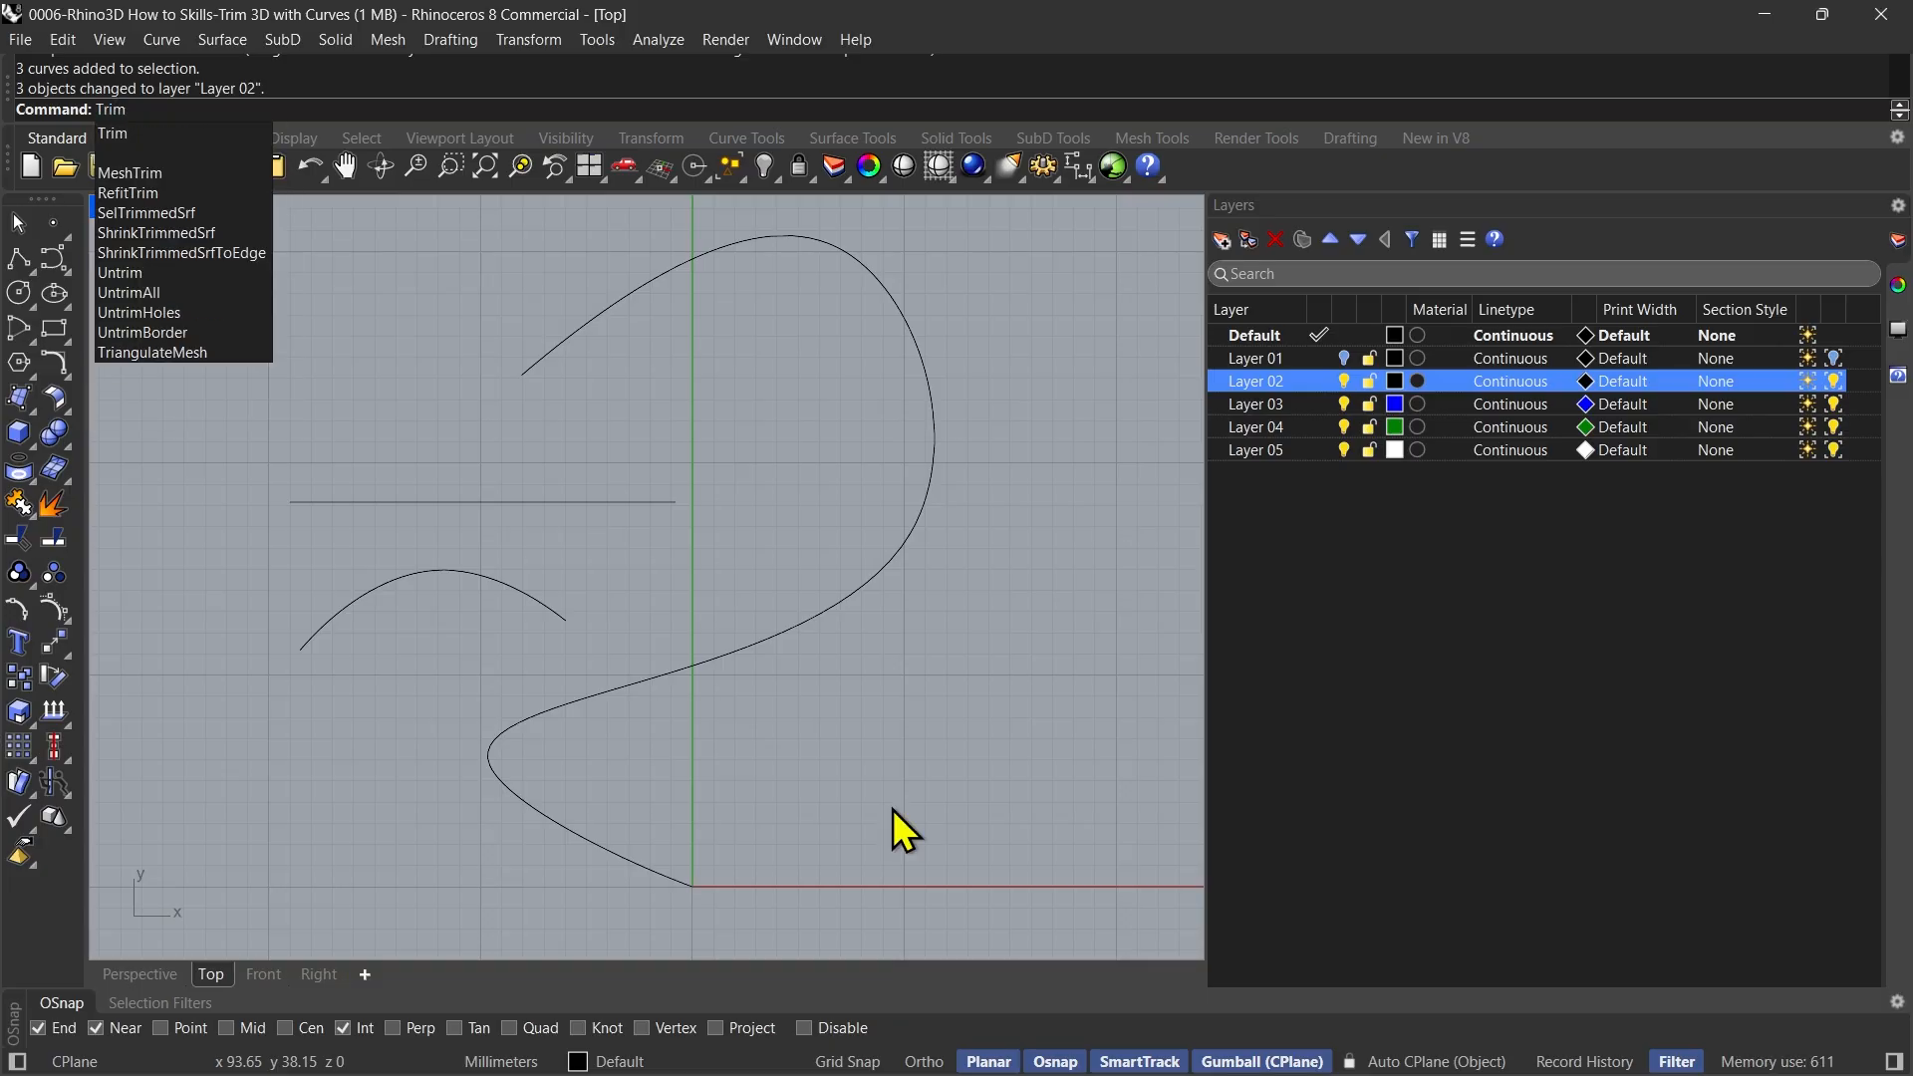
key("Return")
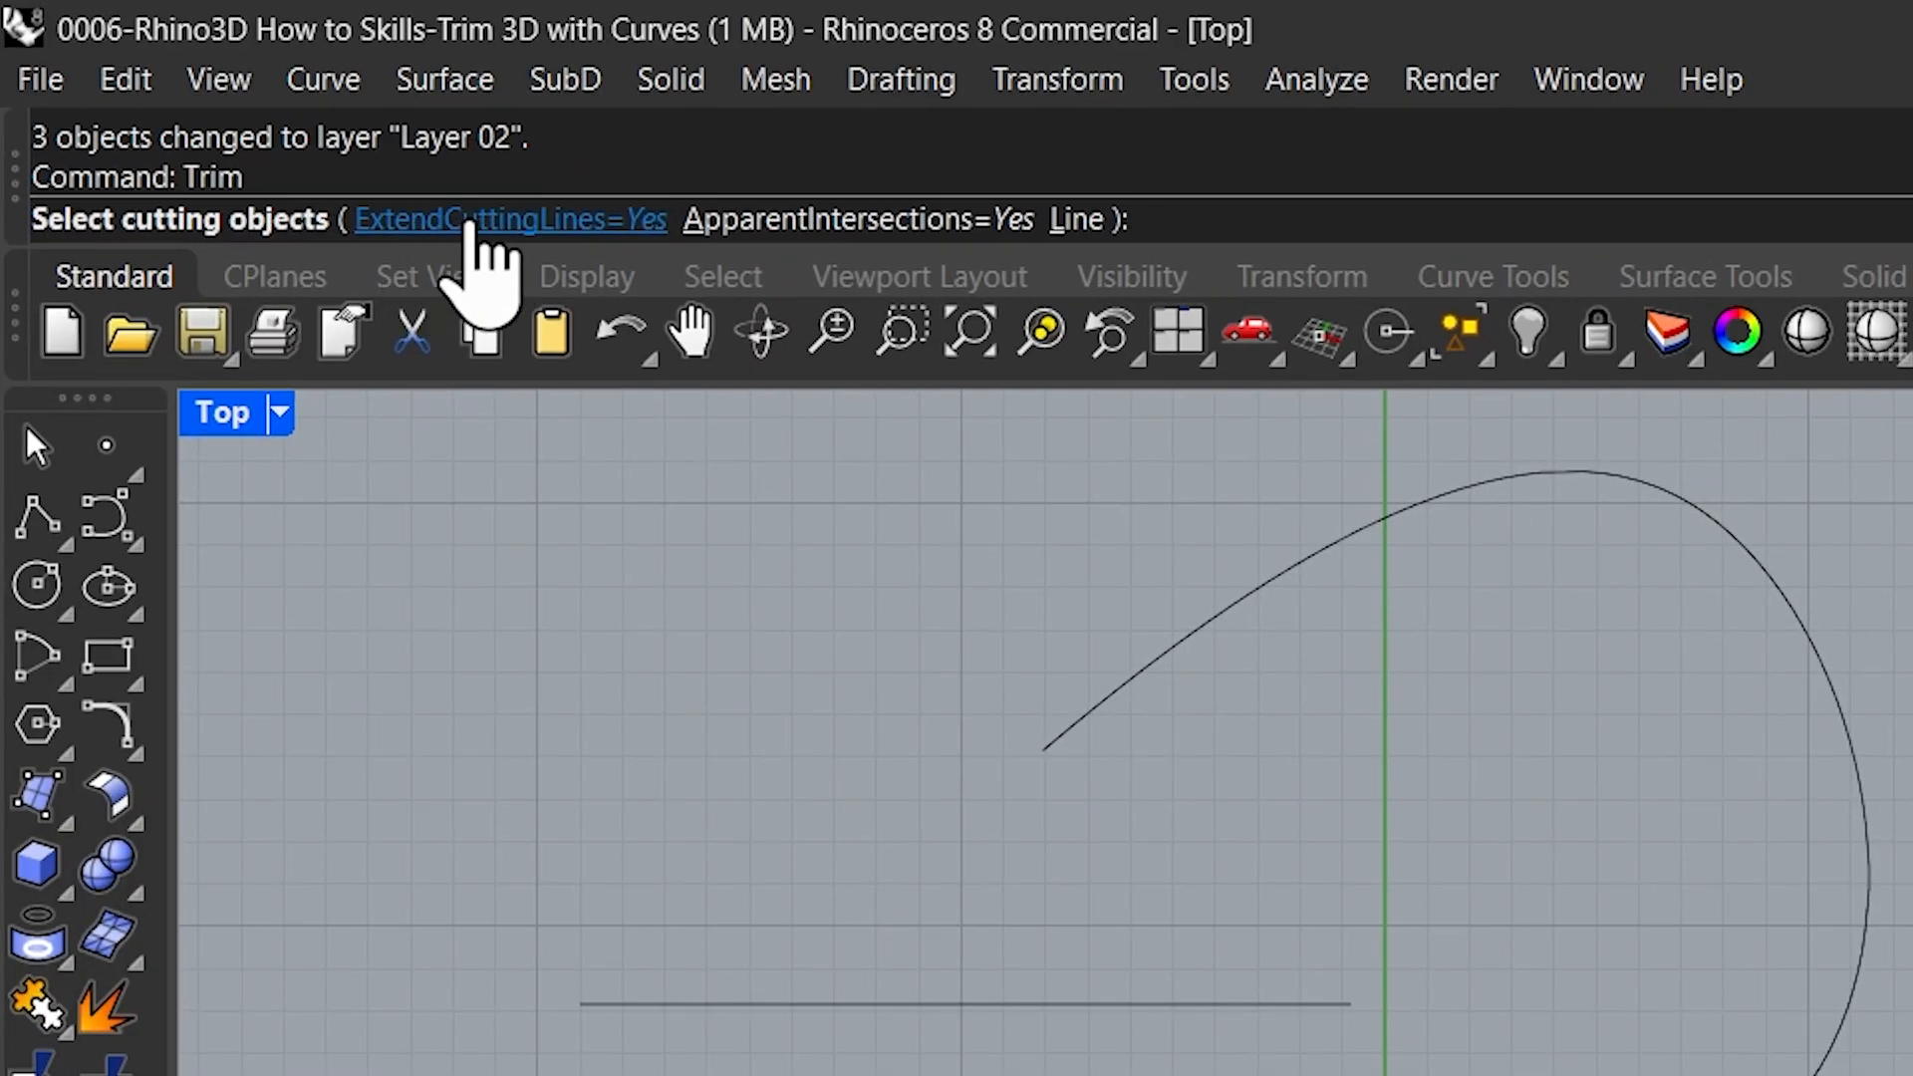
left_click(525, 221)
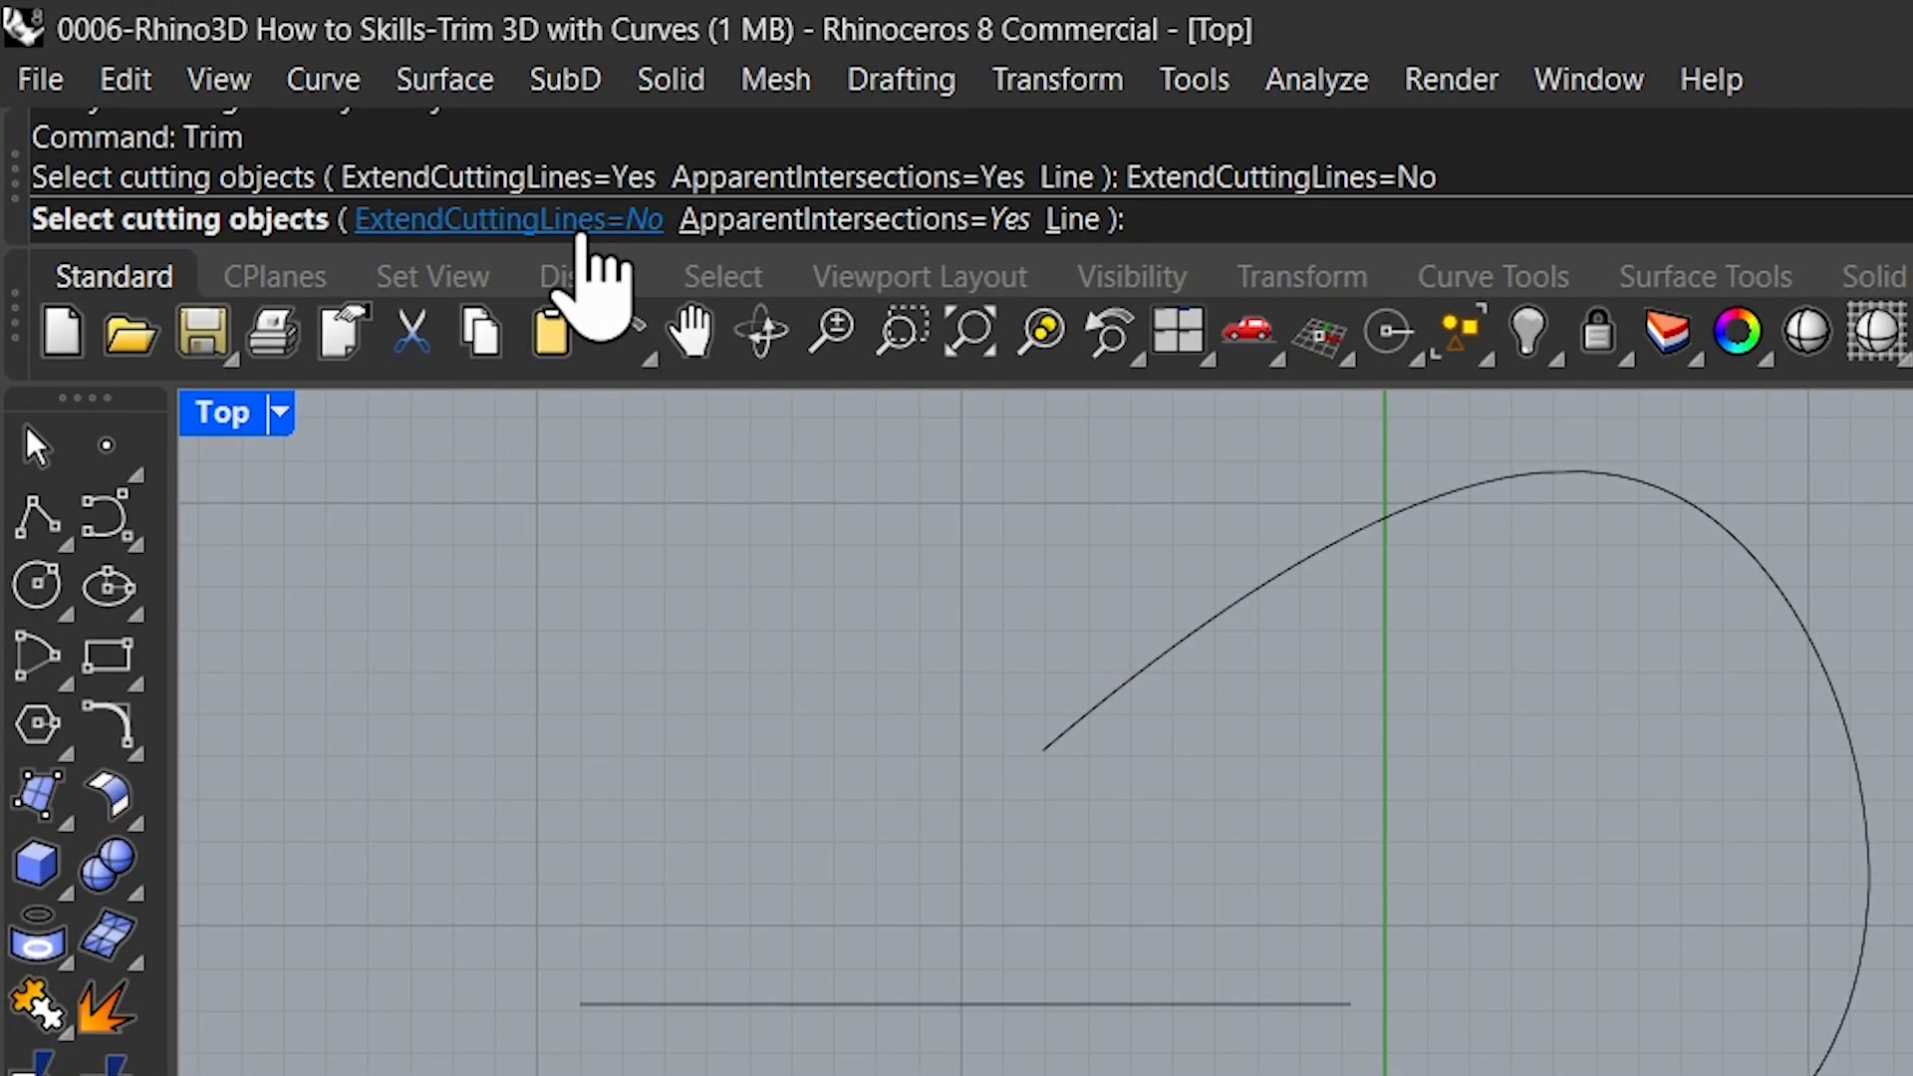
left_click(331, 124)
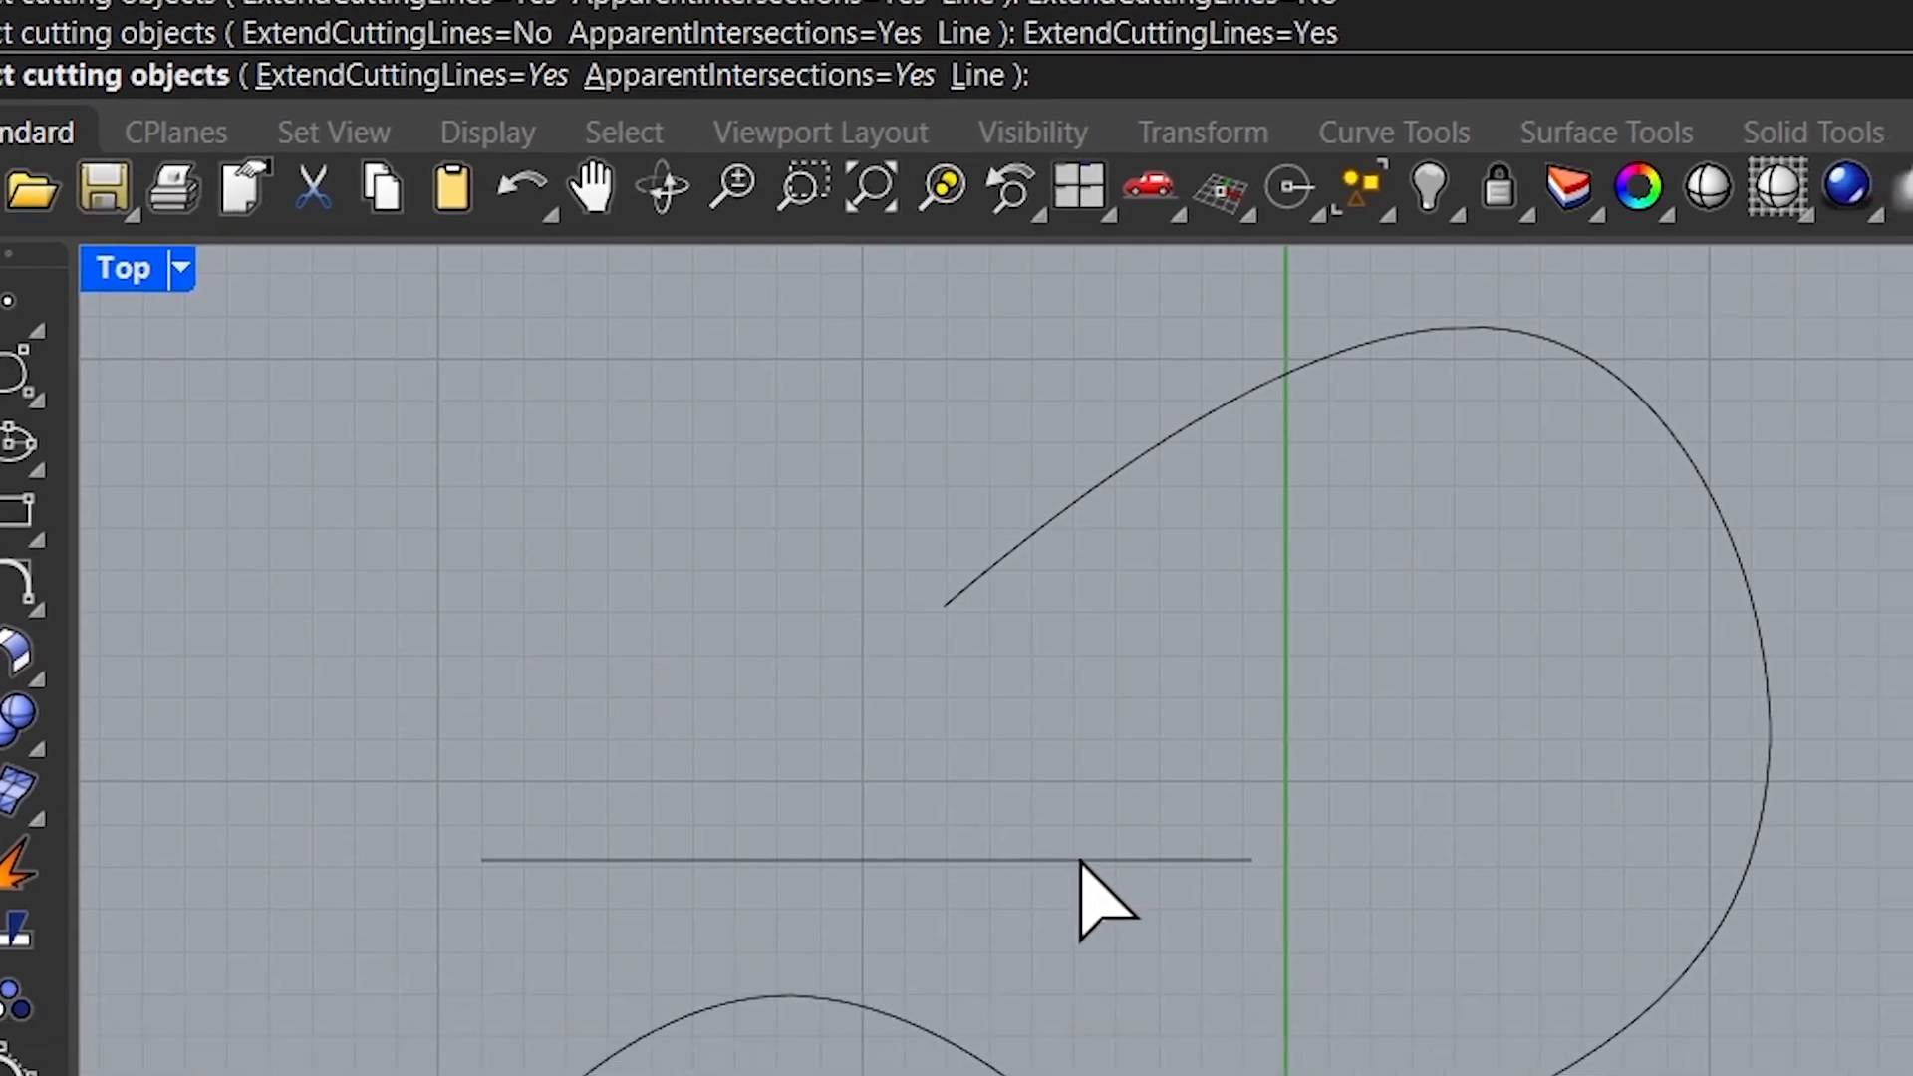
left_click(1180, 1003)
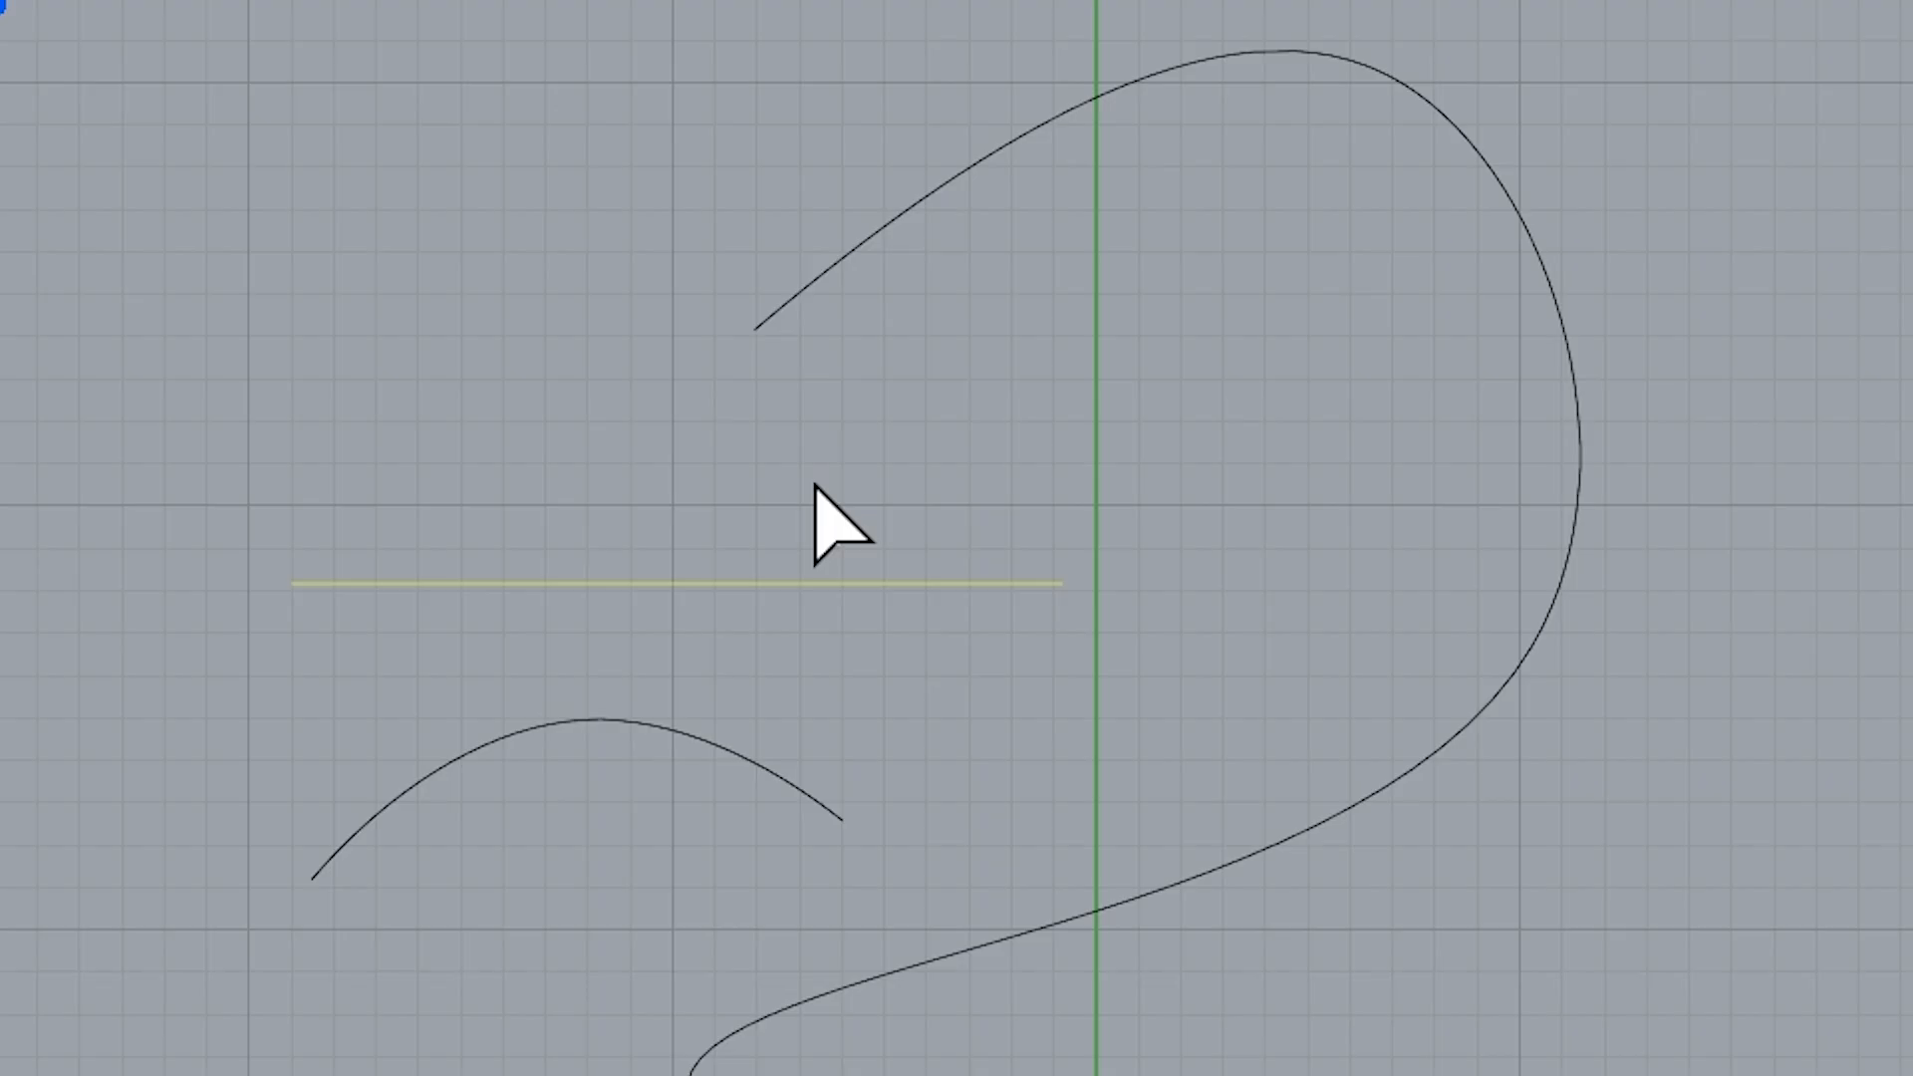
left_click(985, 167)
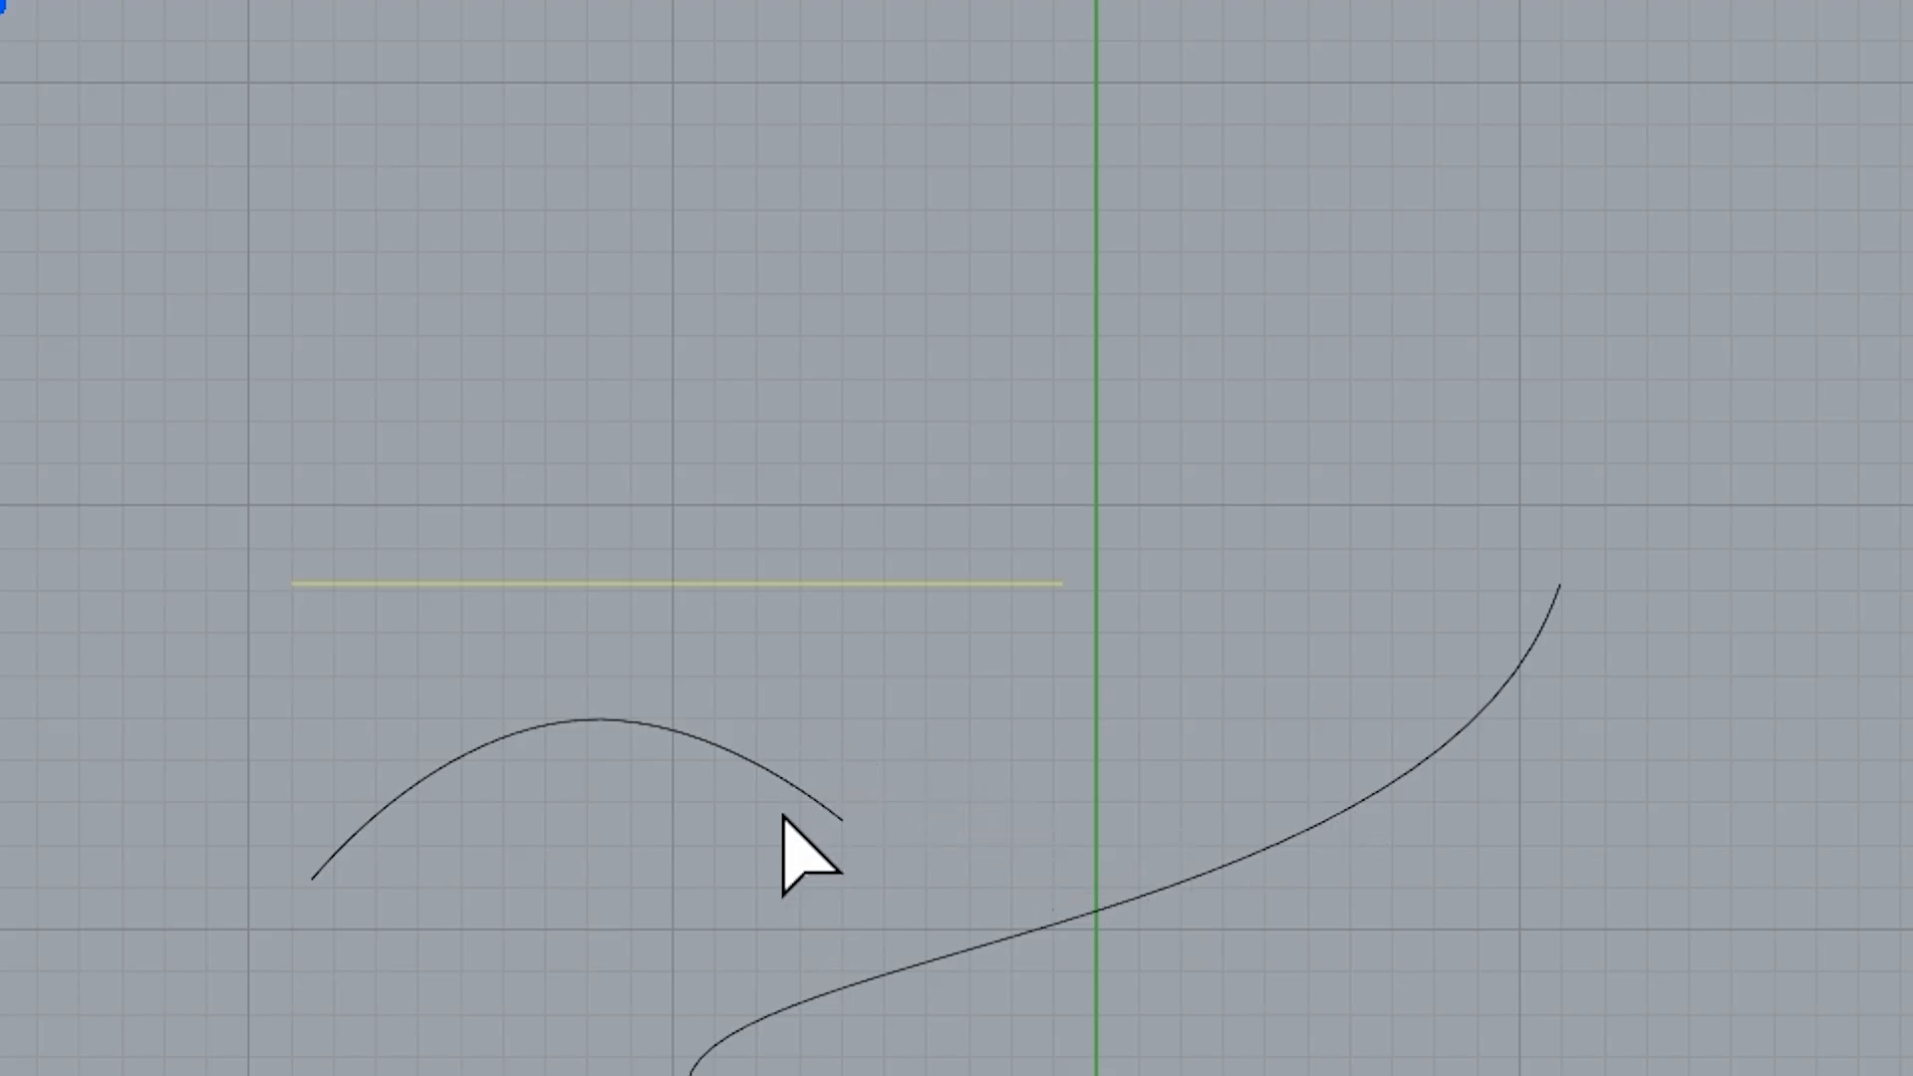
key("ctrl+z")
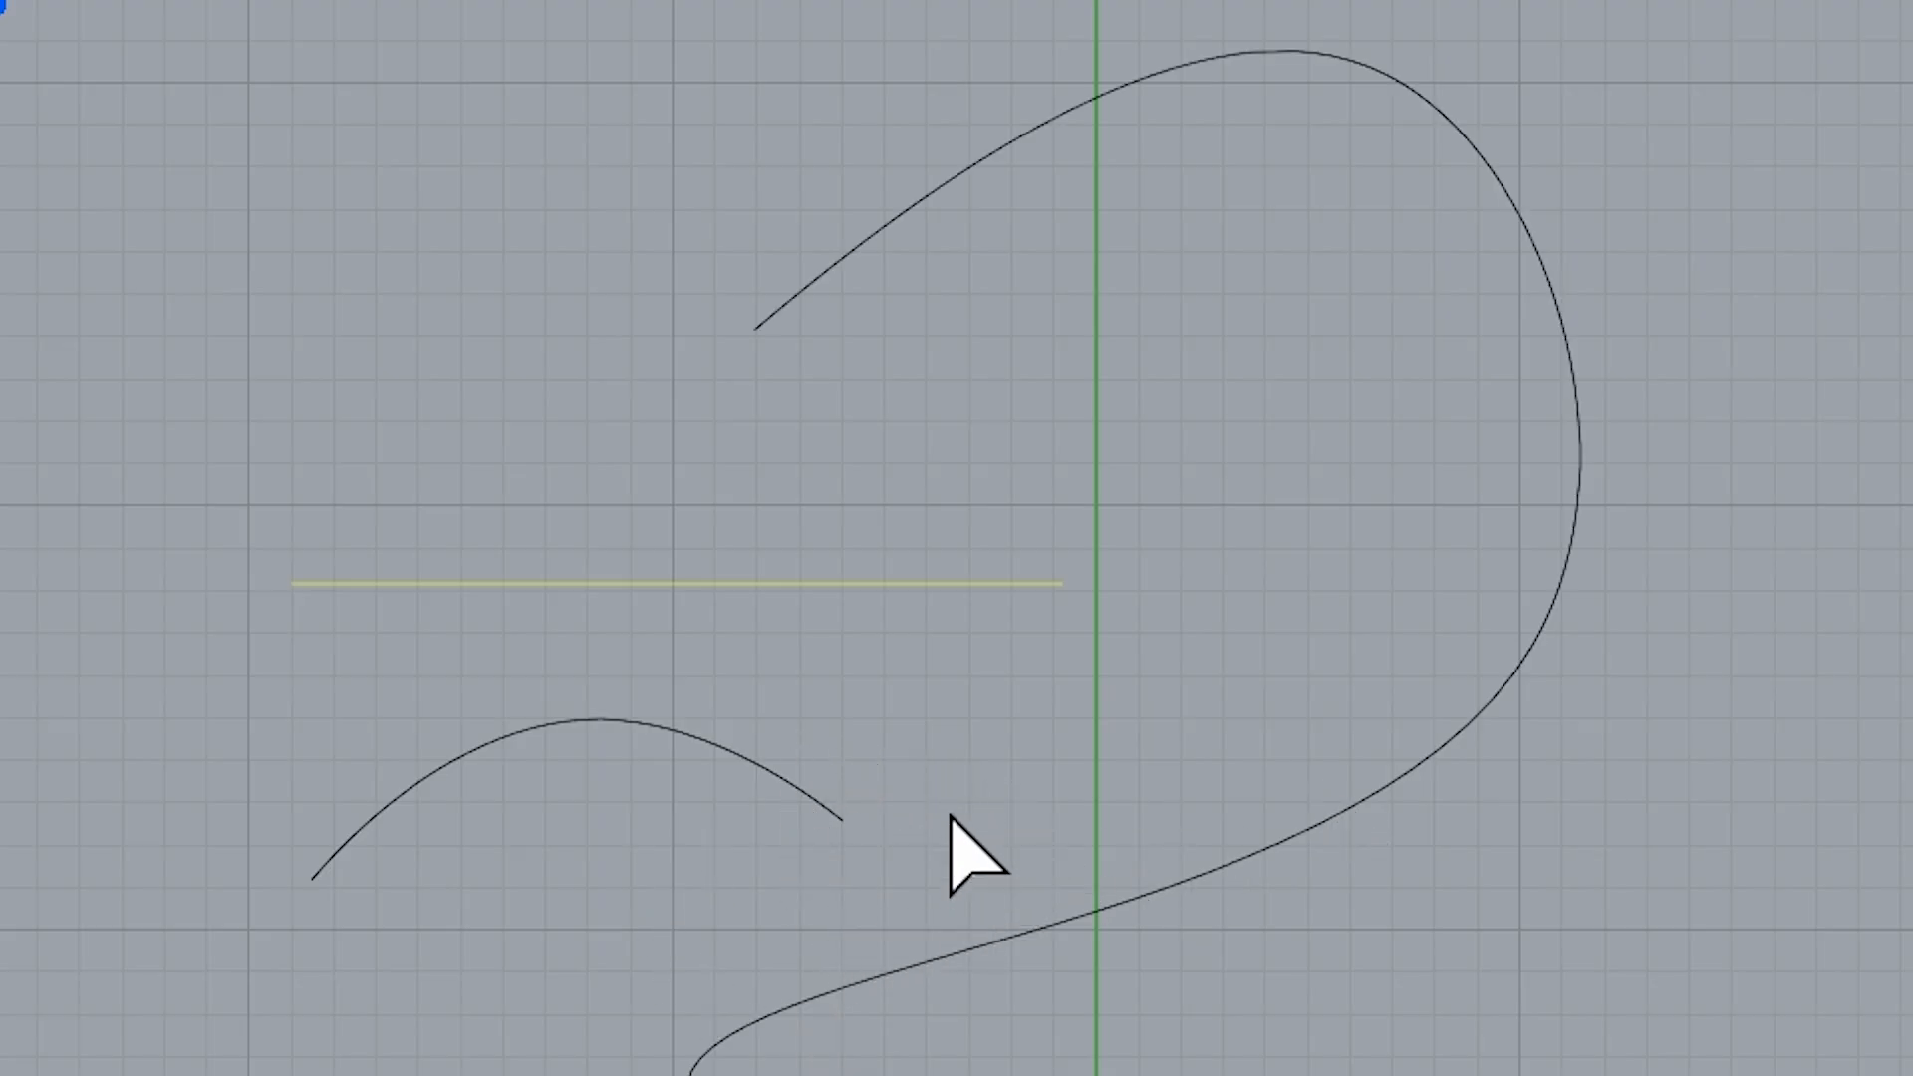
Select the short arc as the cutting object for Trim
left_click(633, 819)
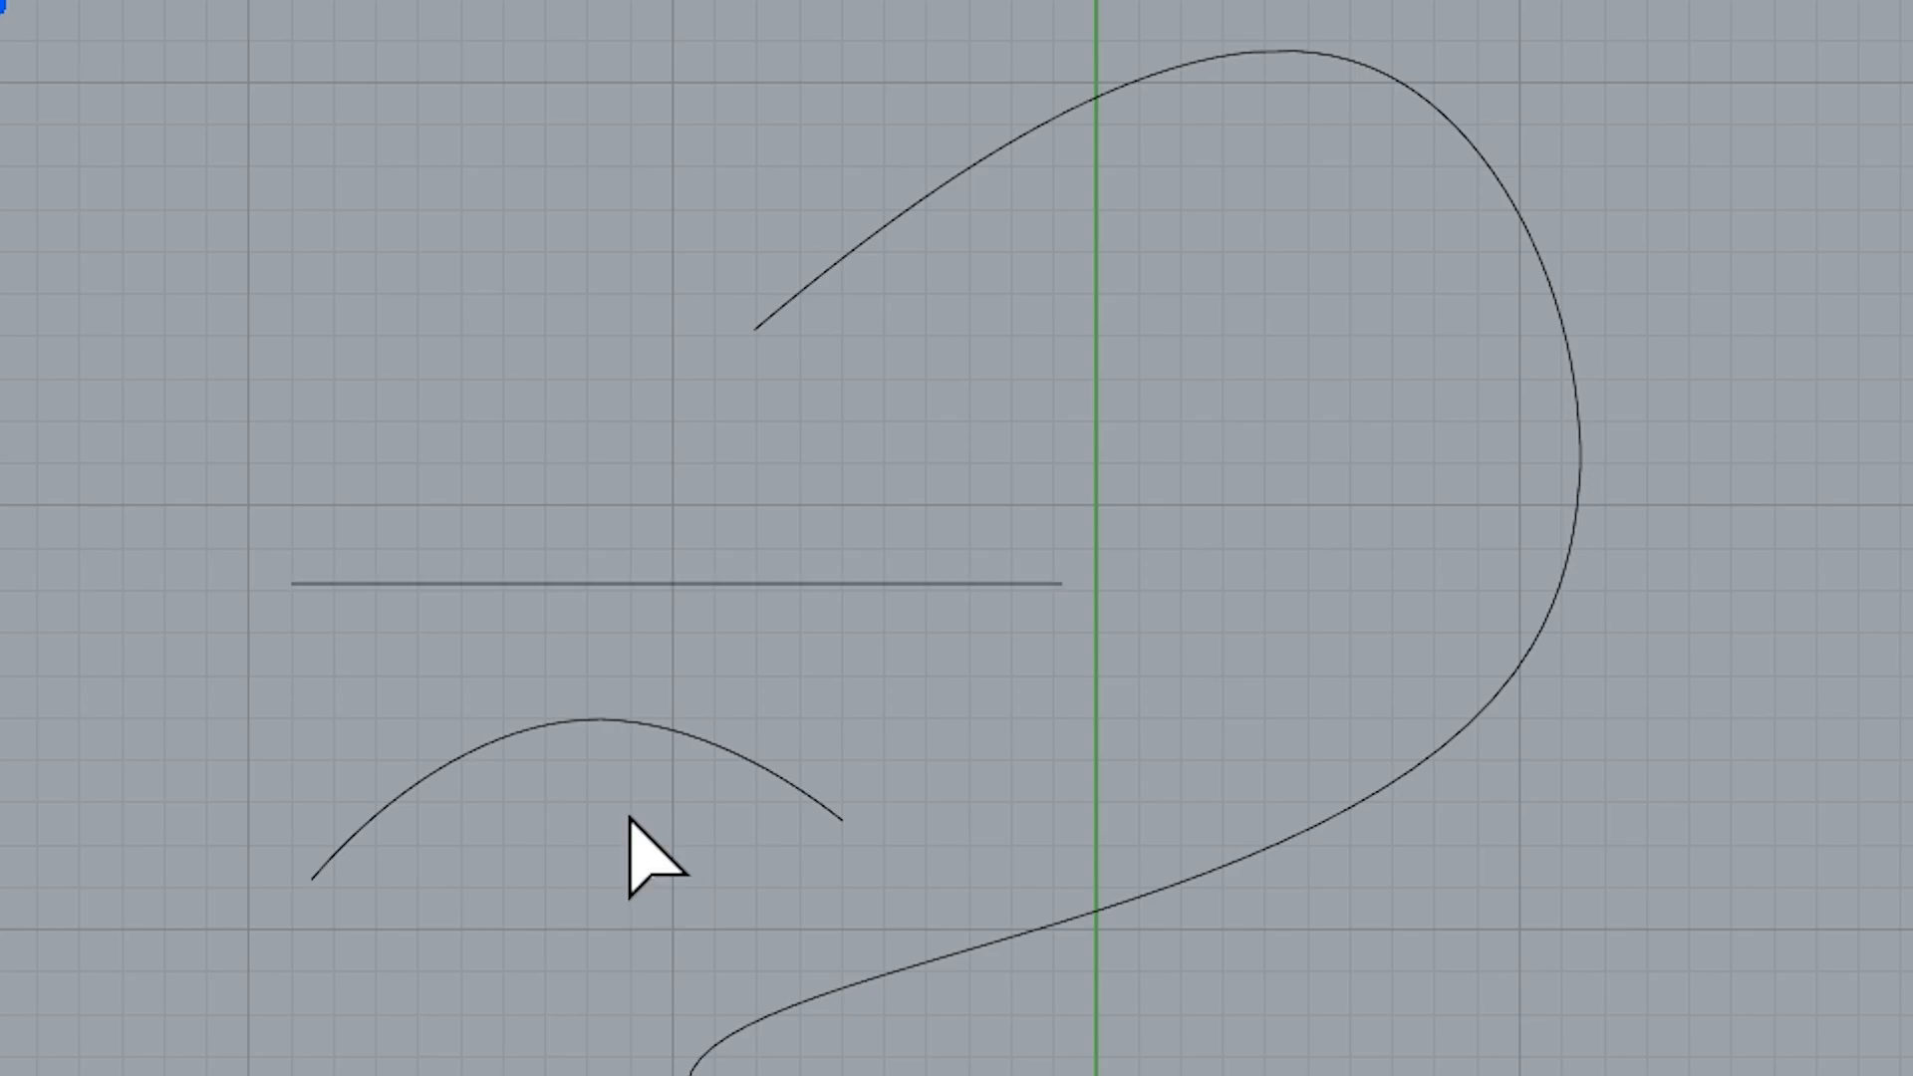
left_click(709, 743)
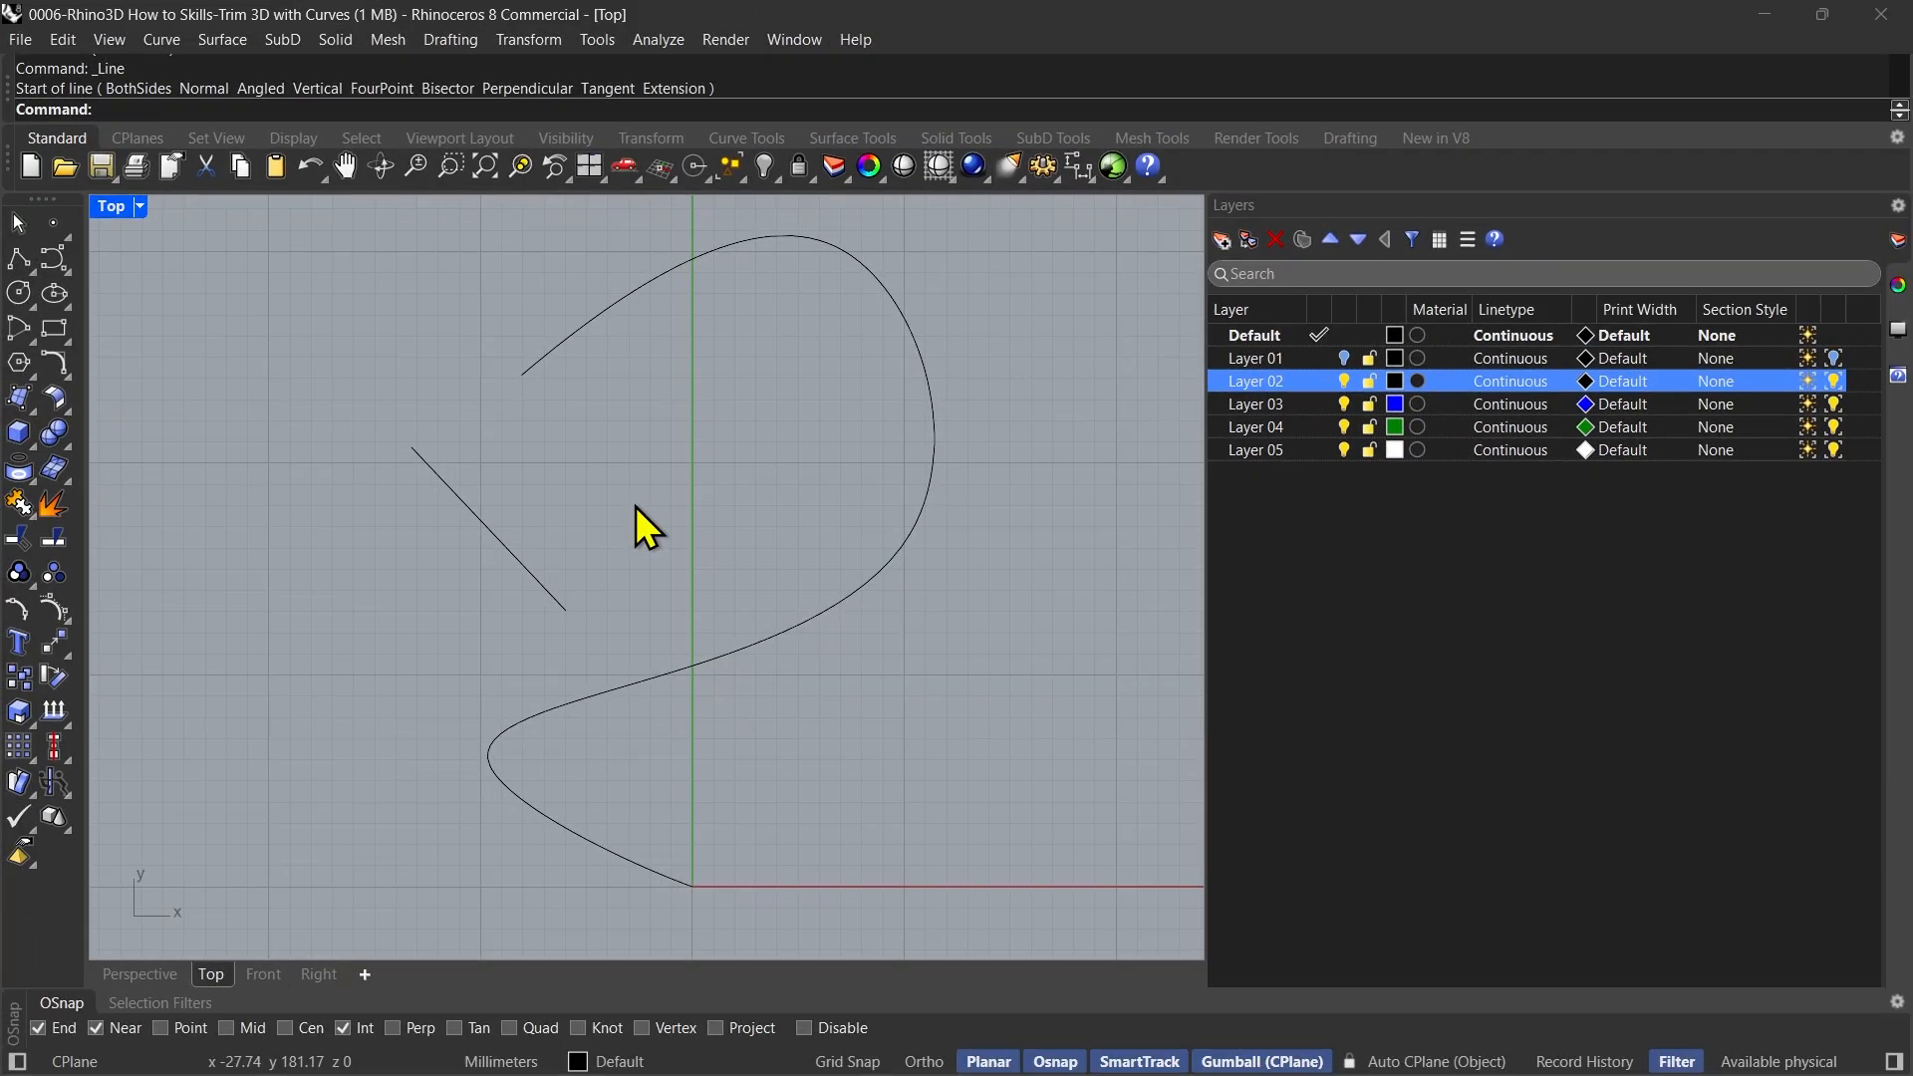
Try trimming the upper part of the large curve with the diagonal line as cutting object and ExtendCuttingLines=Yes, and undo the trim
type("Tri")
key("Return")
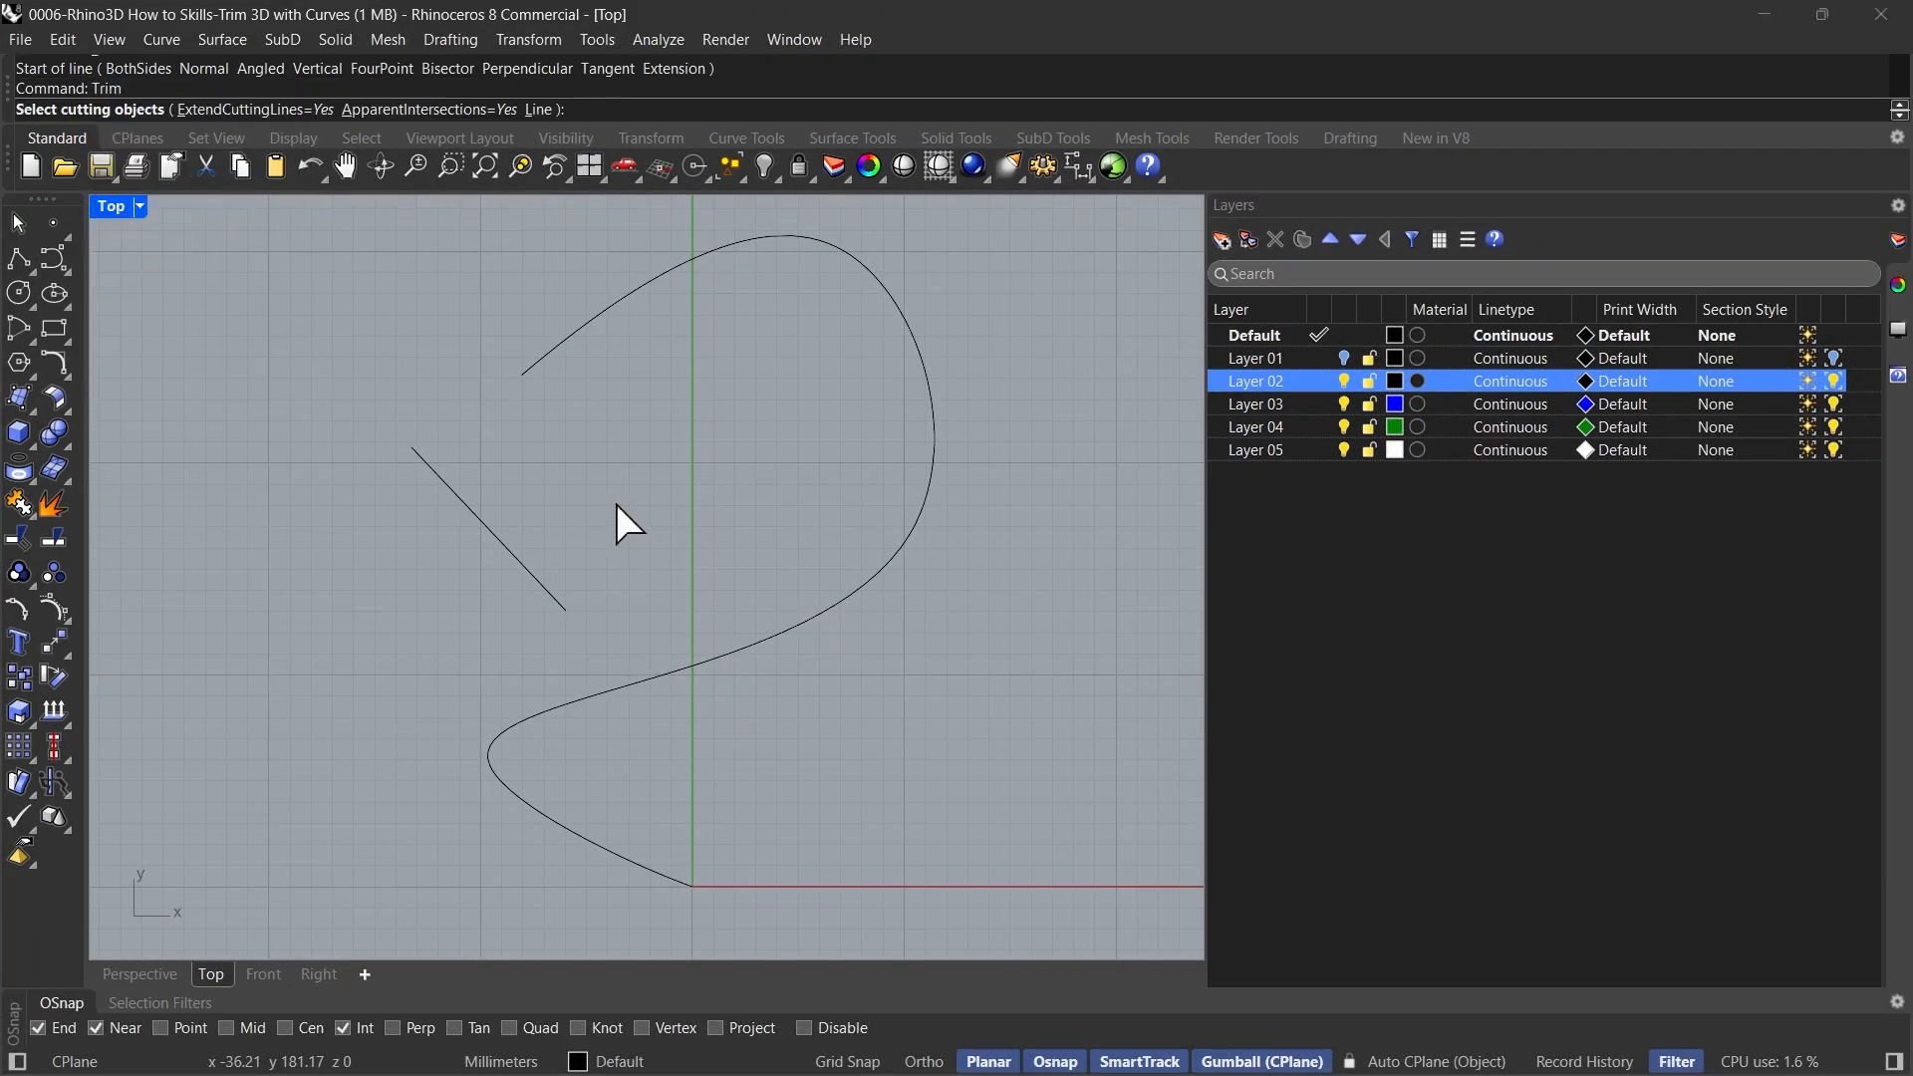
left_click(473, 505)
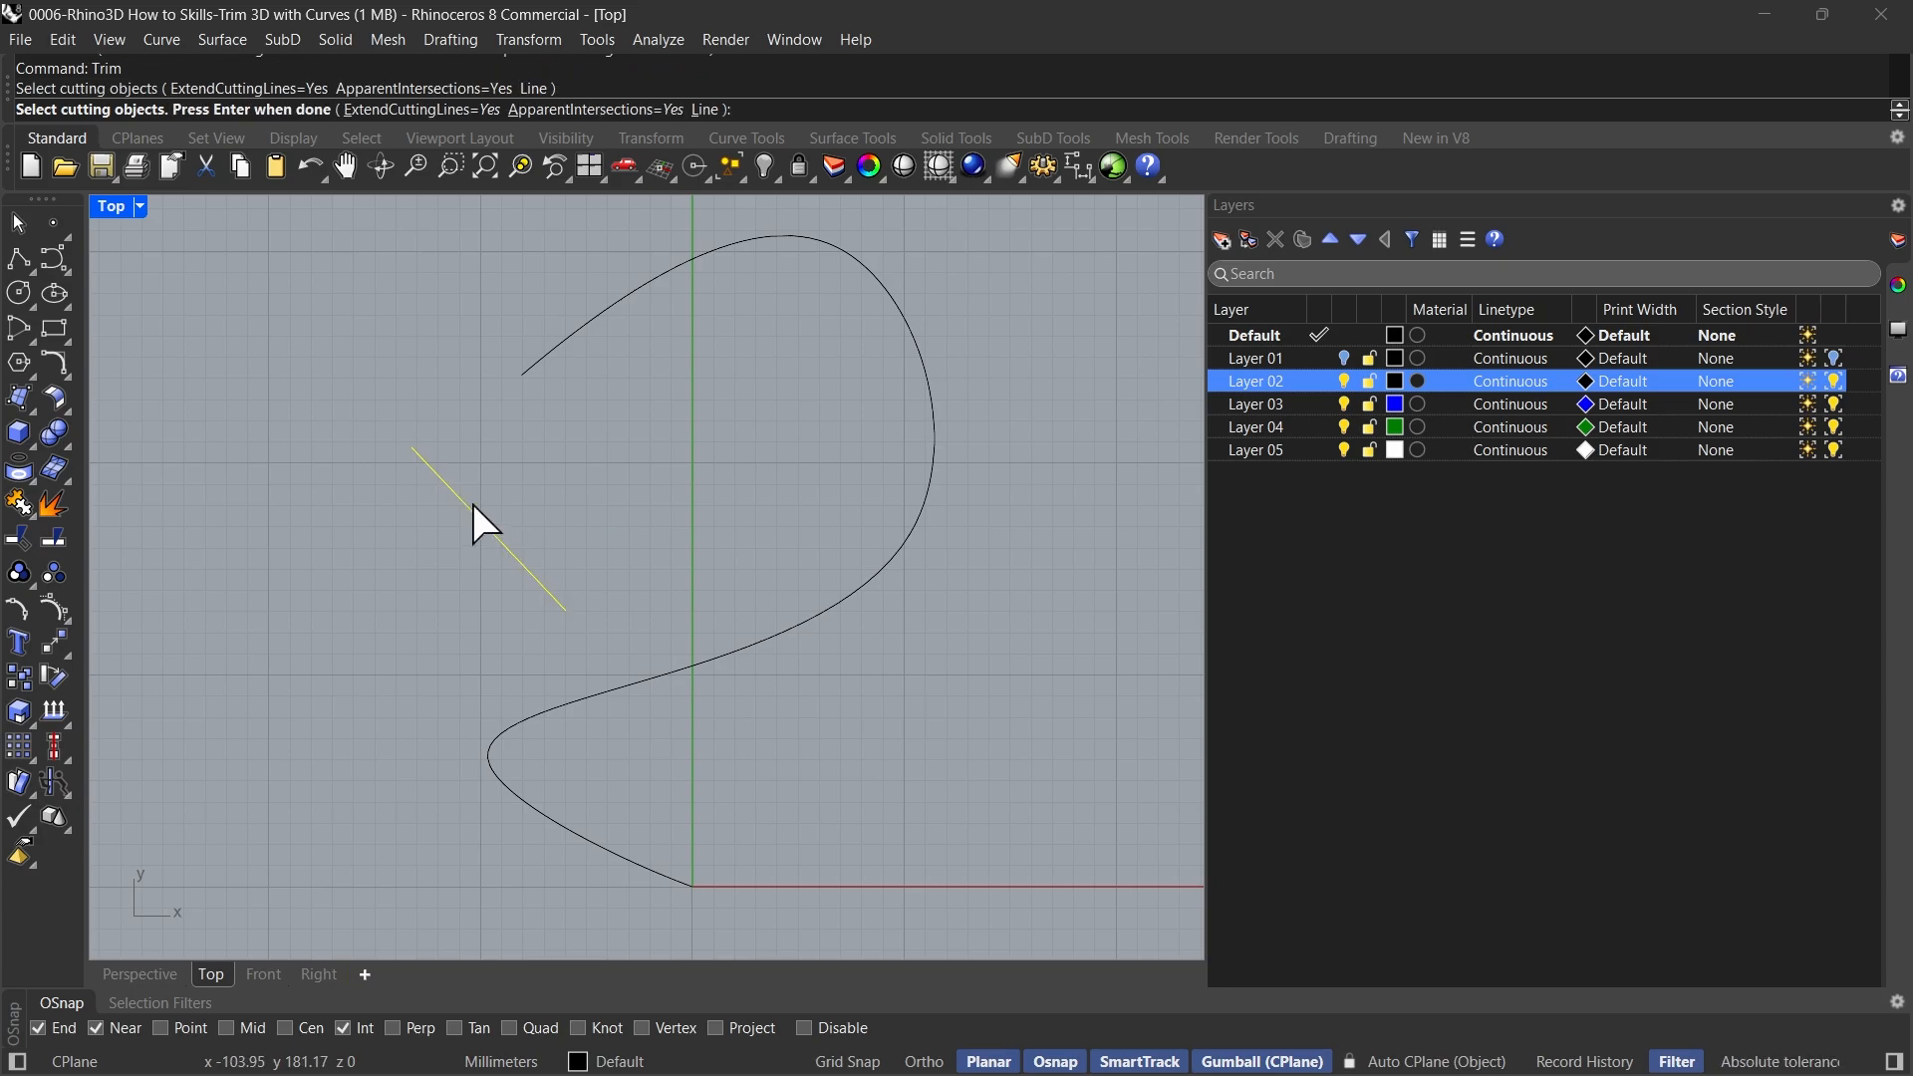
key("Return")
left_click(839, 605)
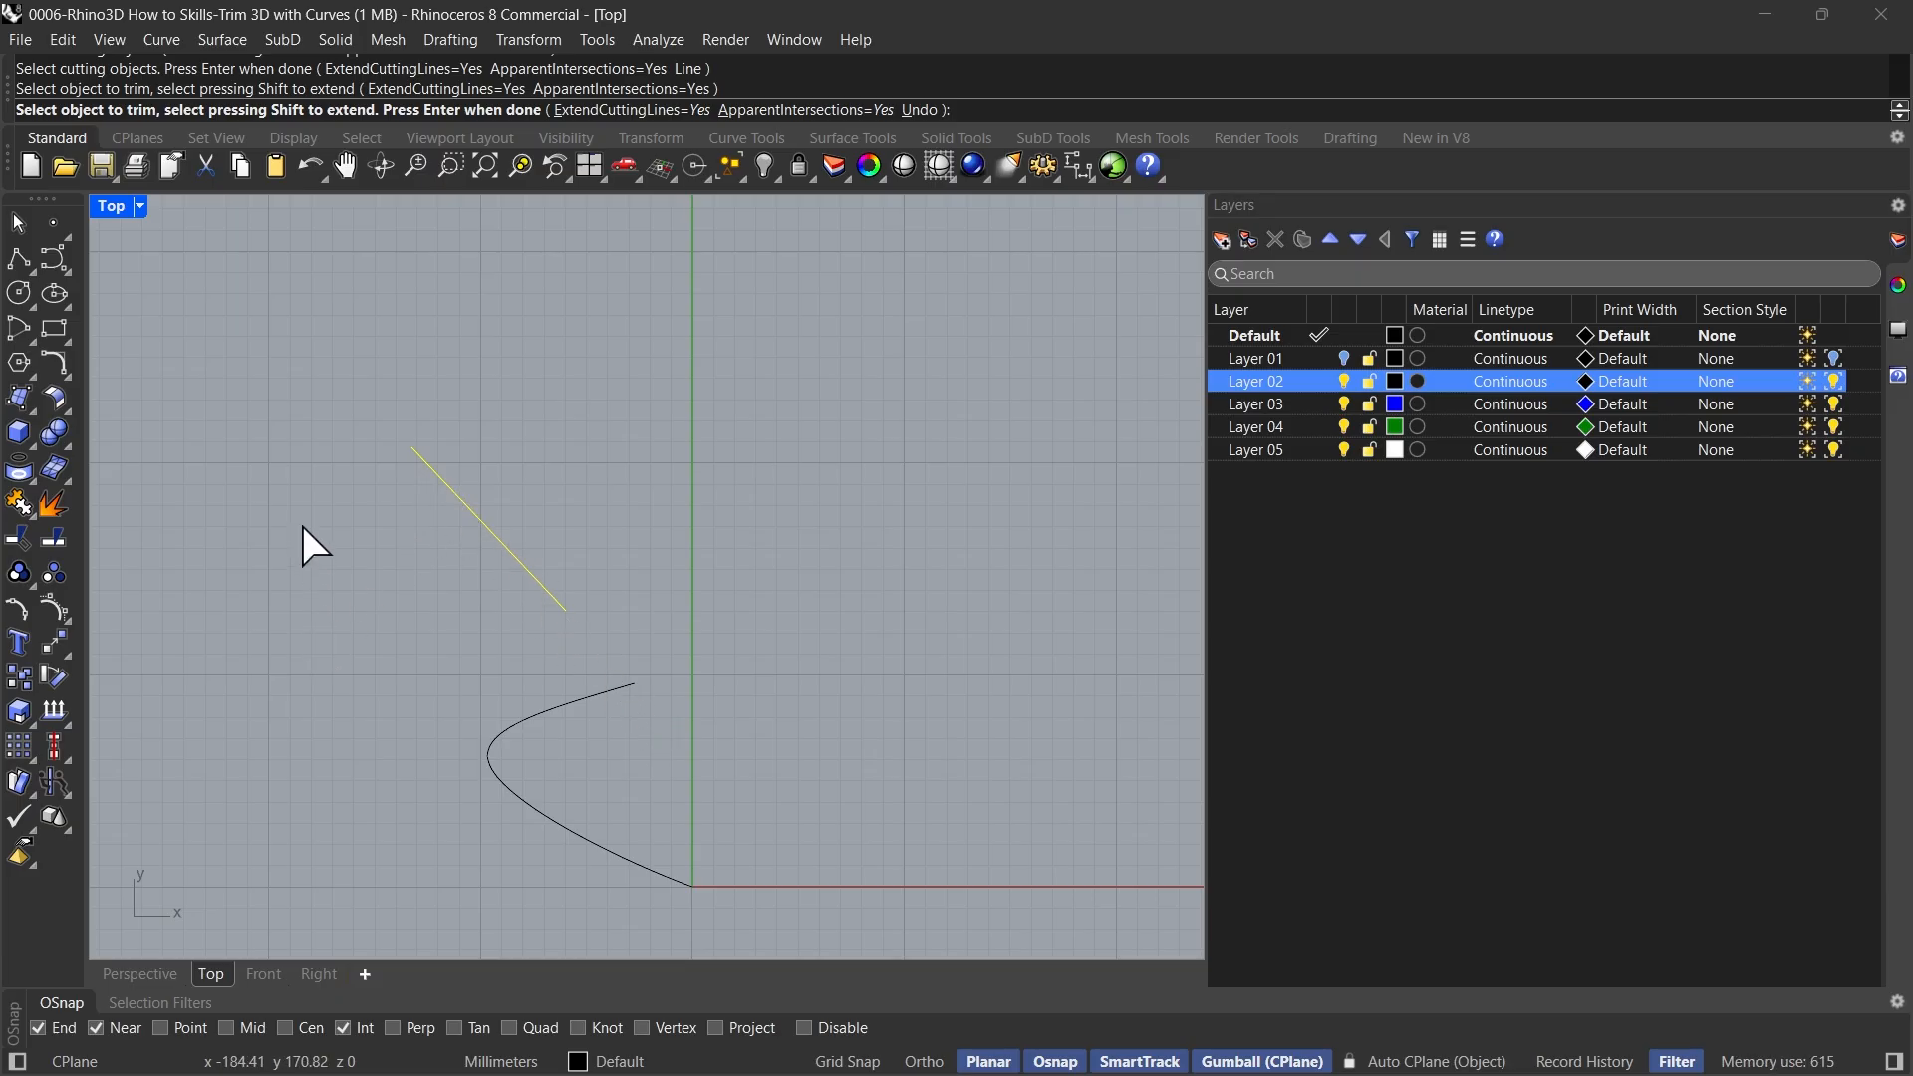
left_click(67, 271)
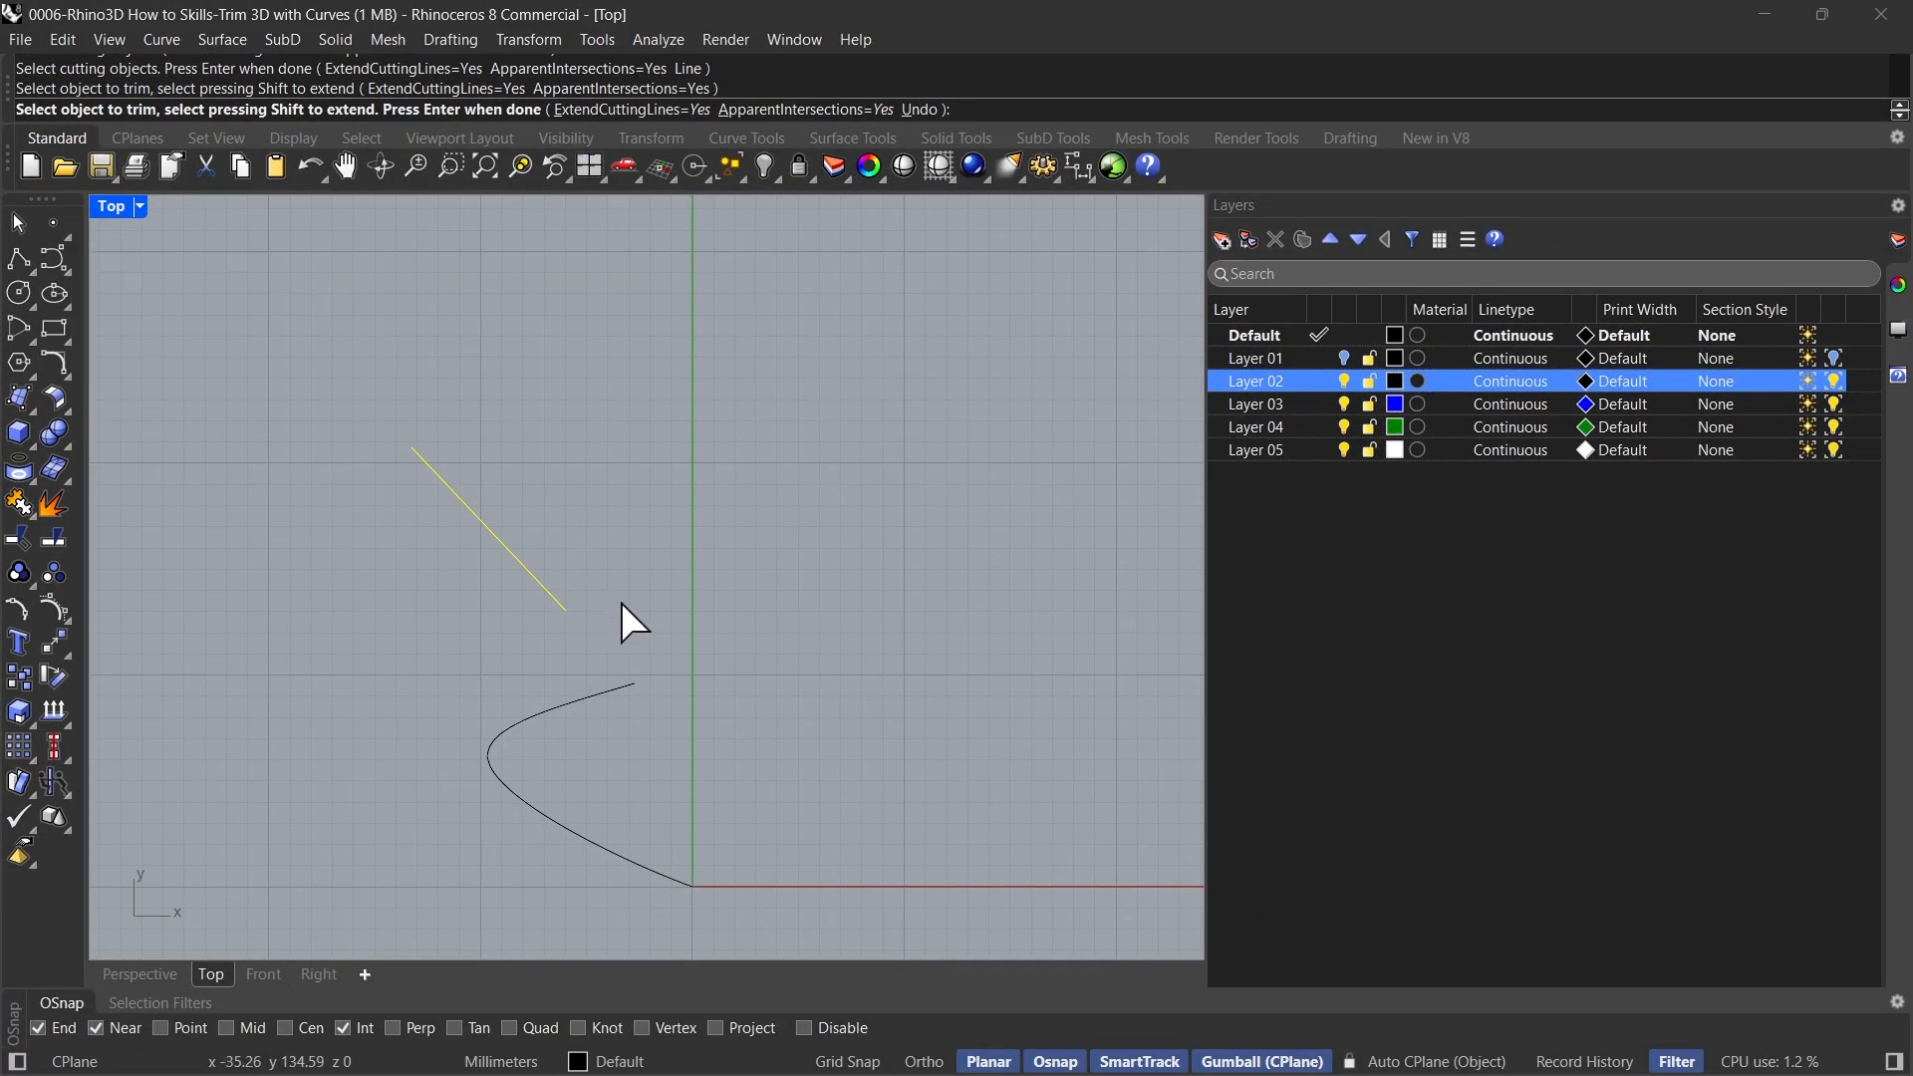
right_click(653, 612)
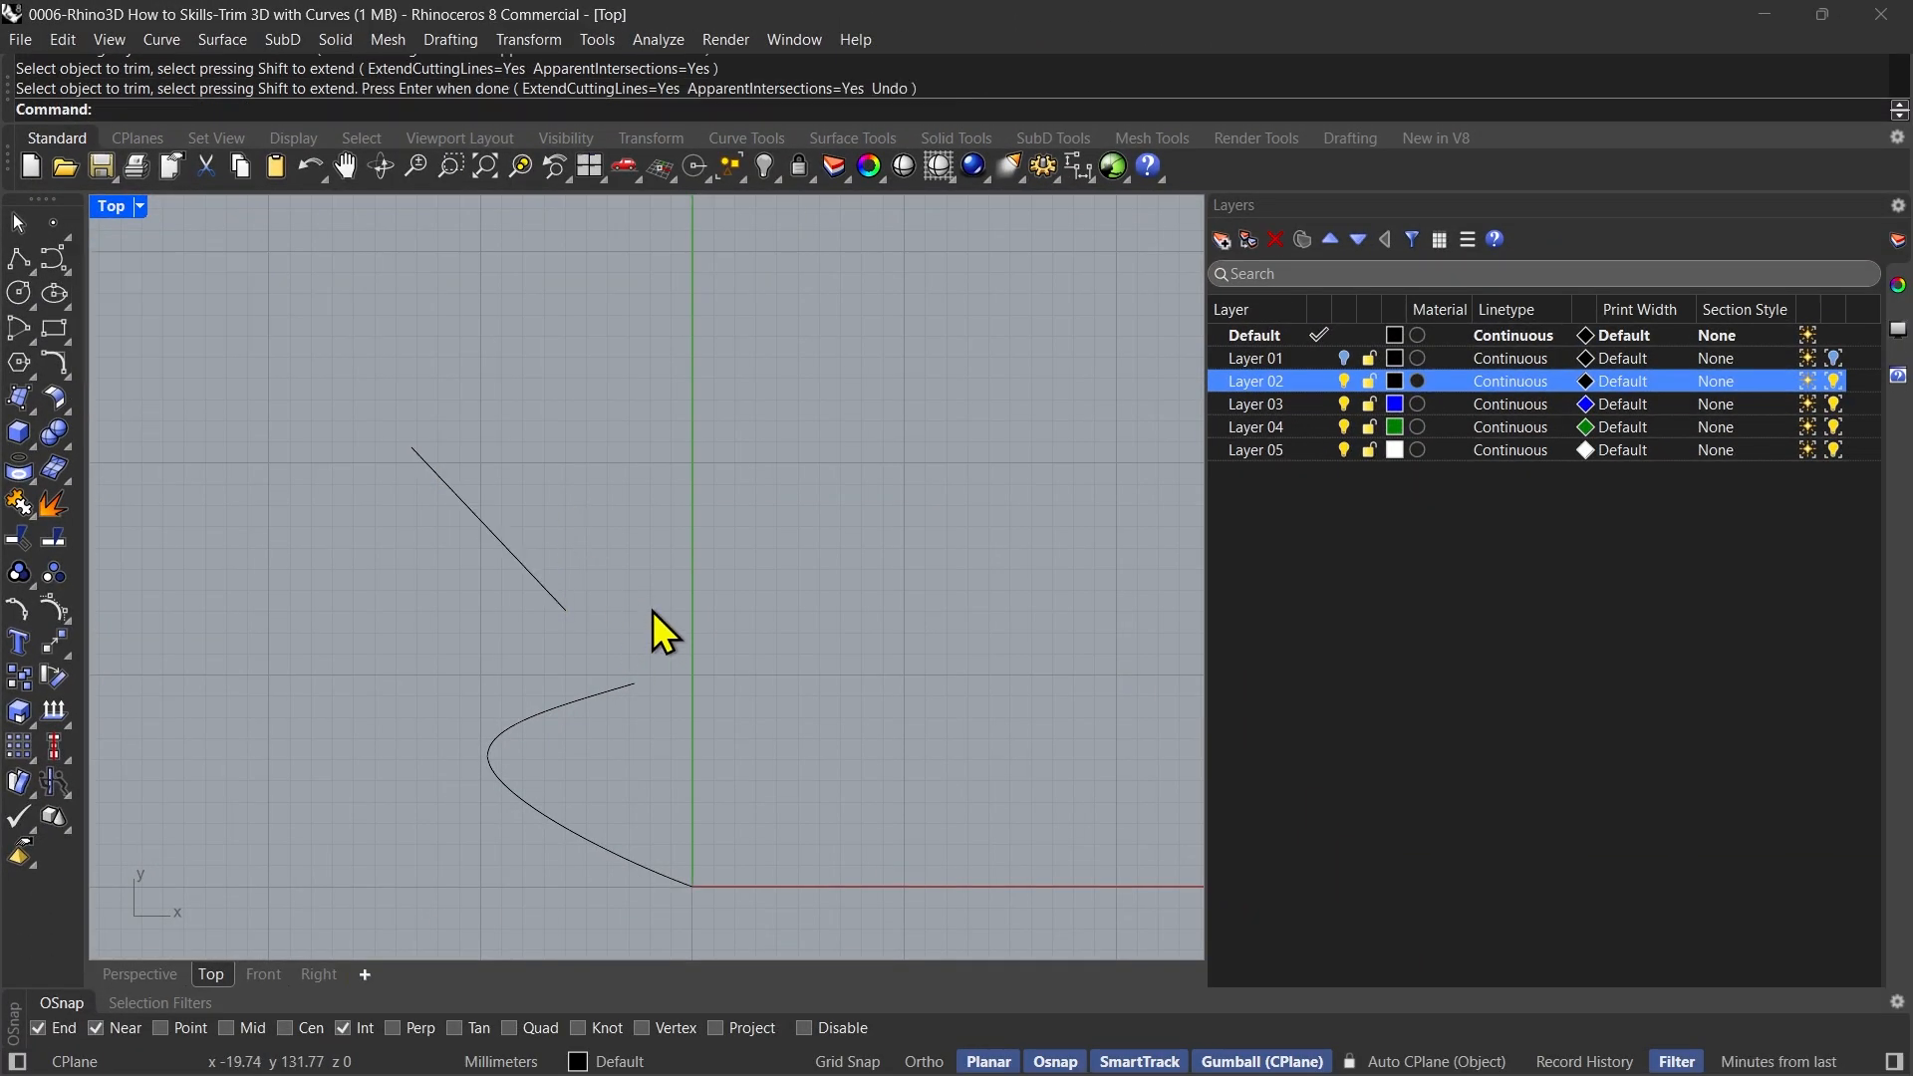
key("ctrl+z")
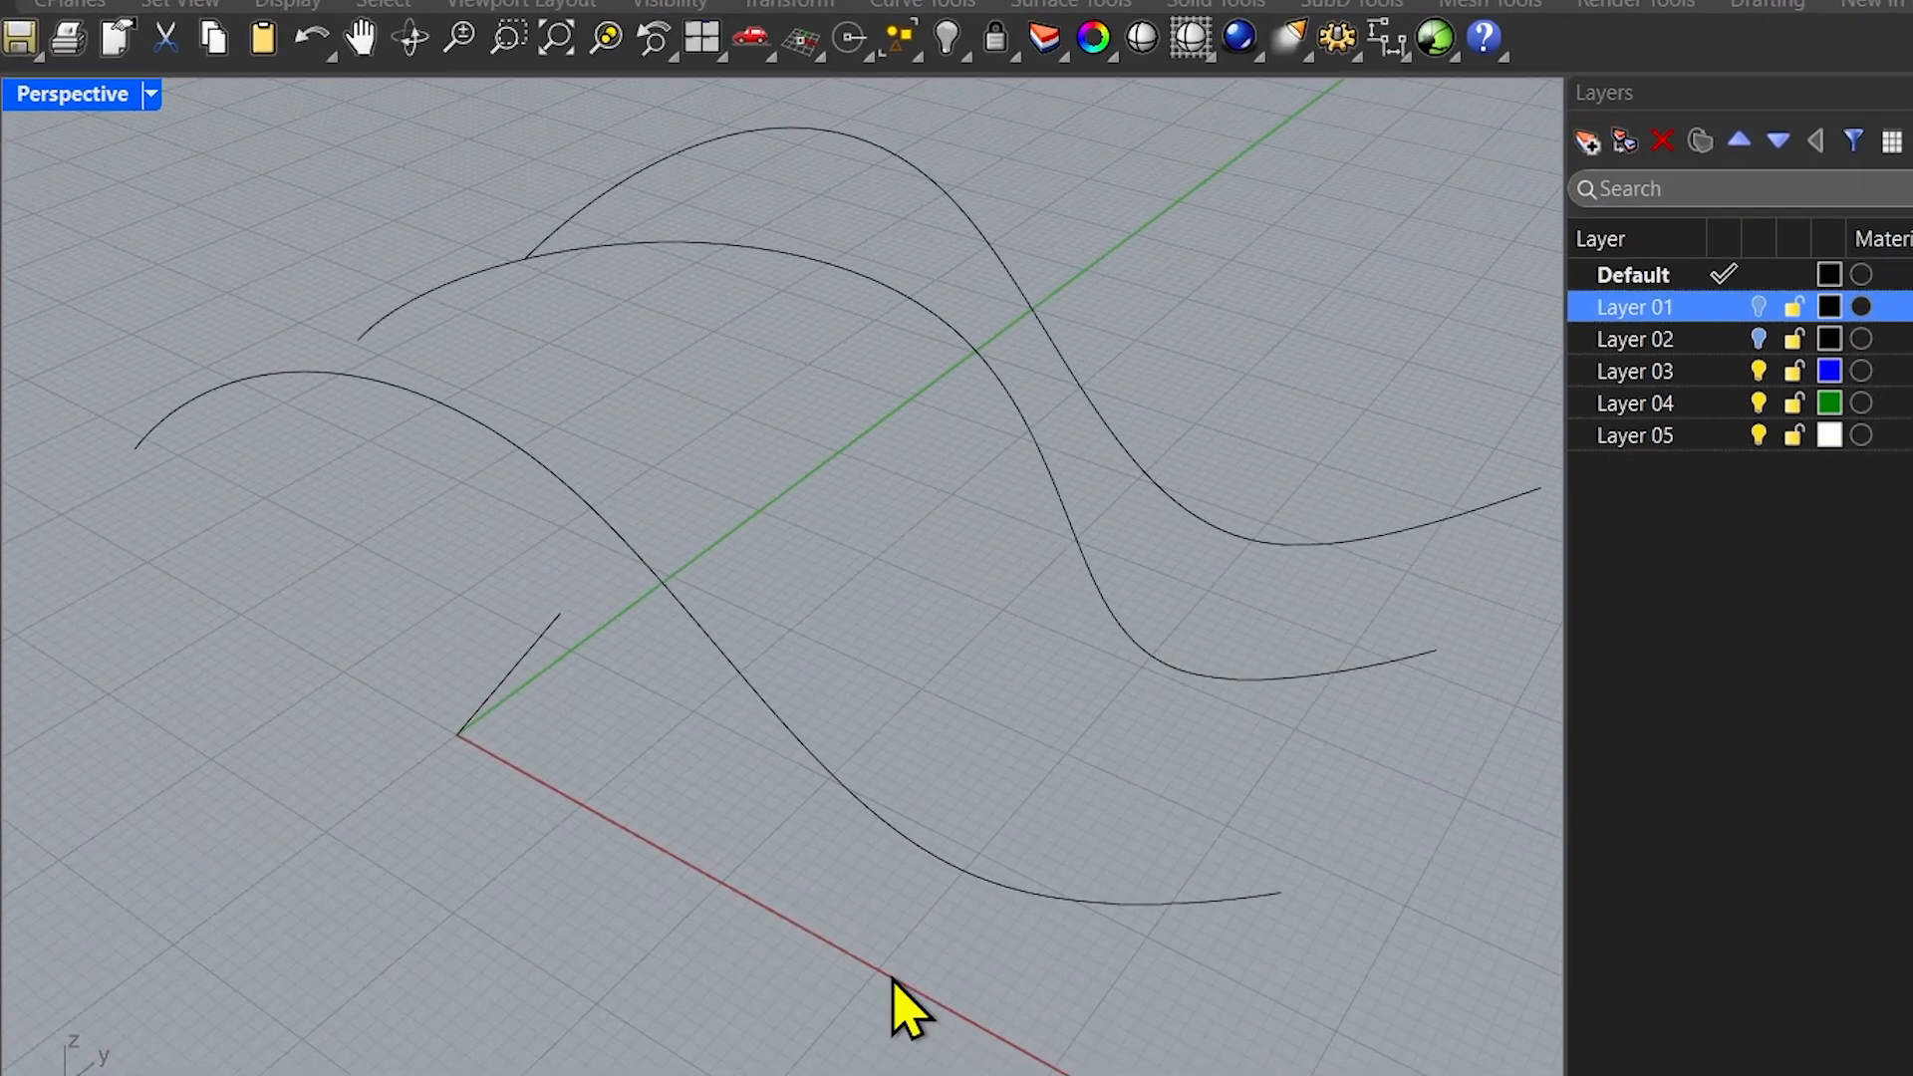
Move the short line from the origin along the negative Y direction, away from the three wavy curves in the Perspective view
right_click_drag(590, 693, 586, 636)
right_click_drag(807, 759, 1564, 752)
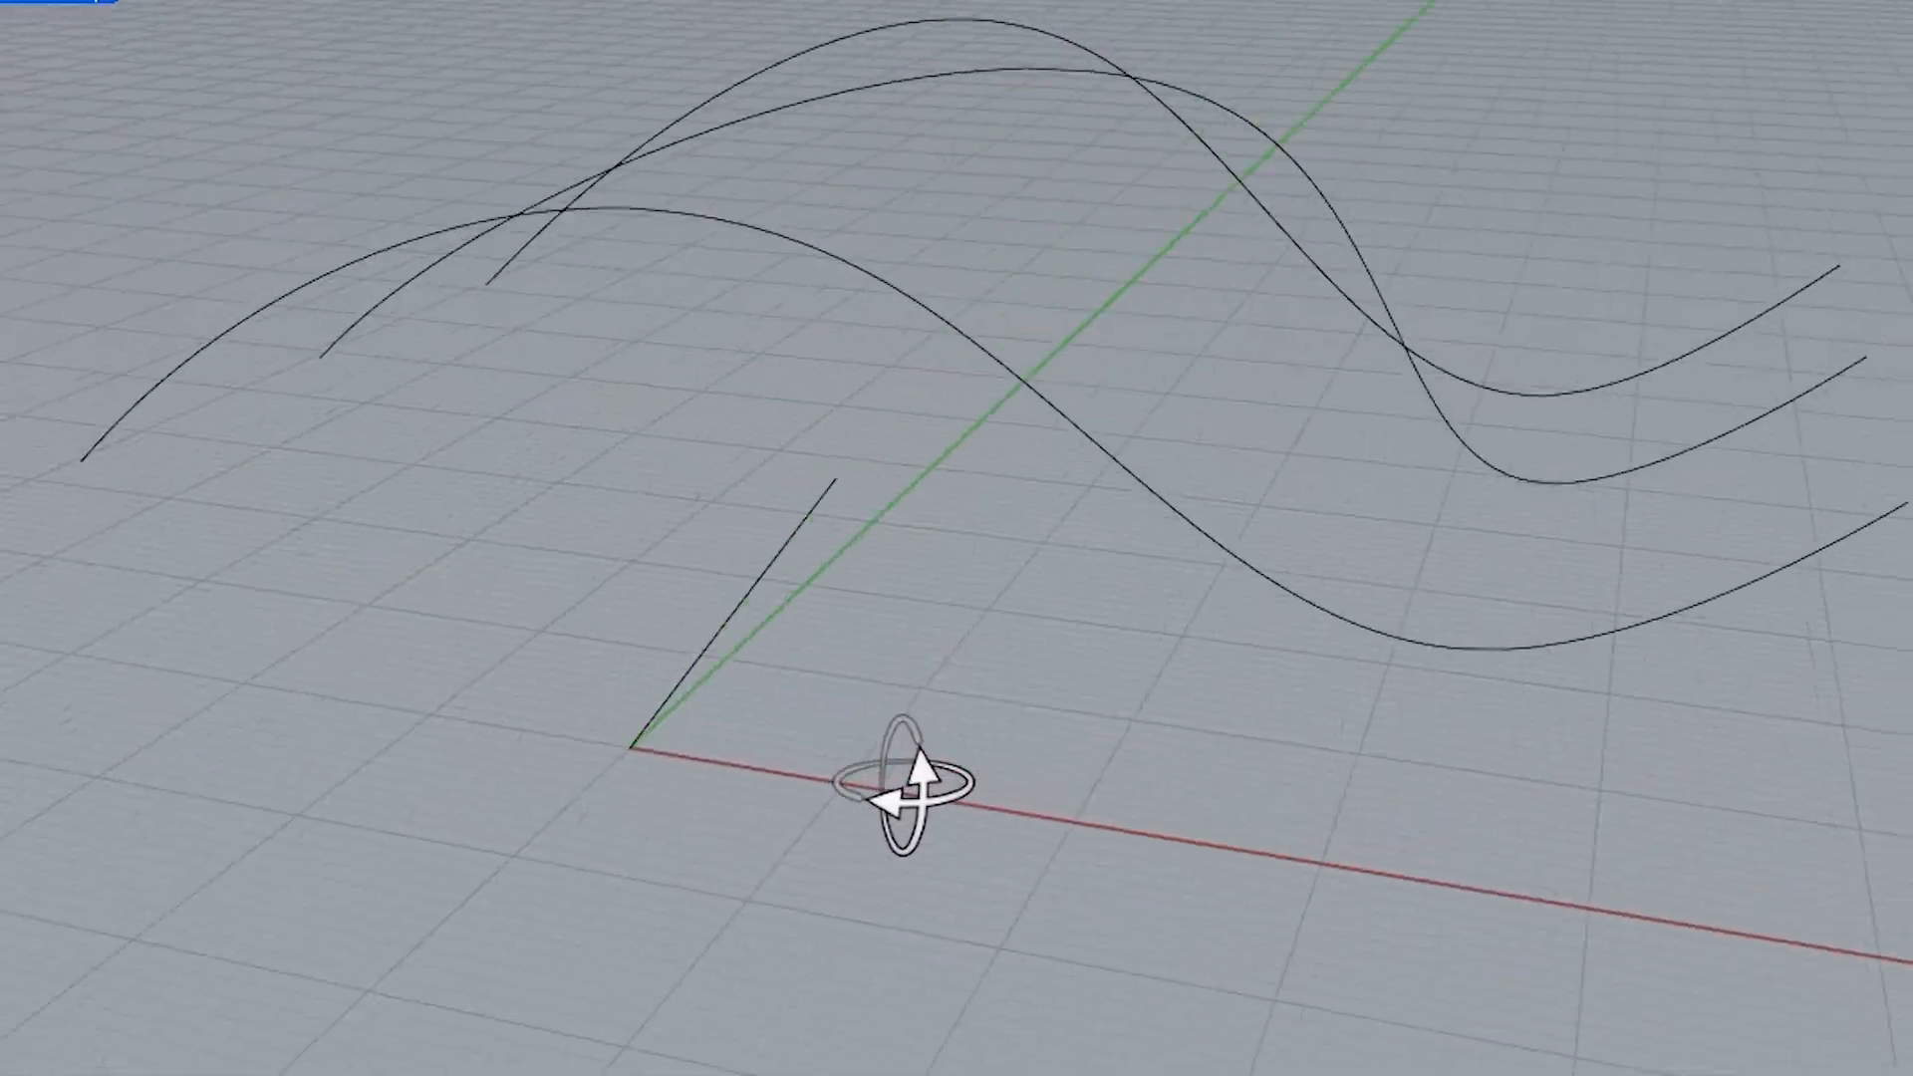
right_click_drag(902, 785, 703, 827)
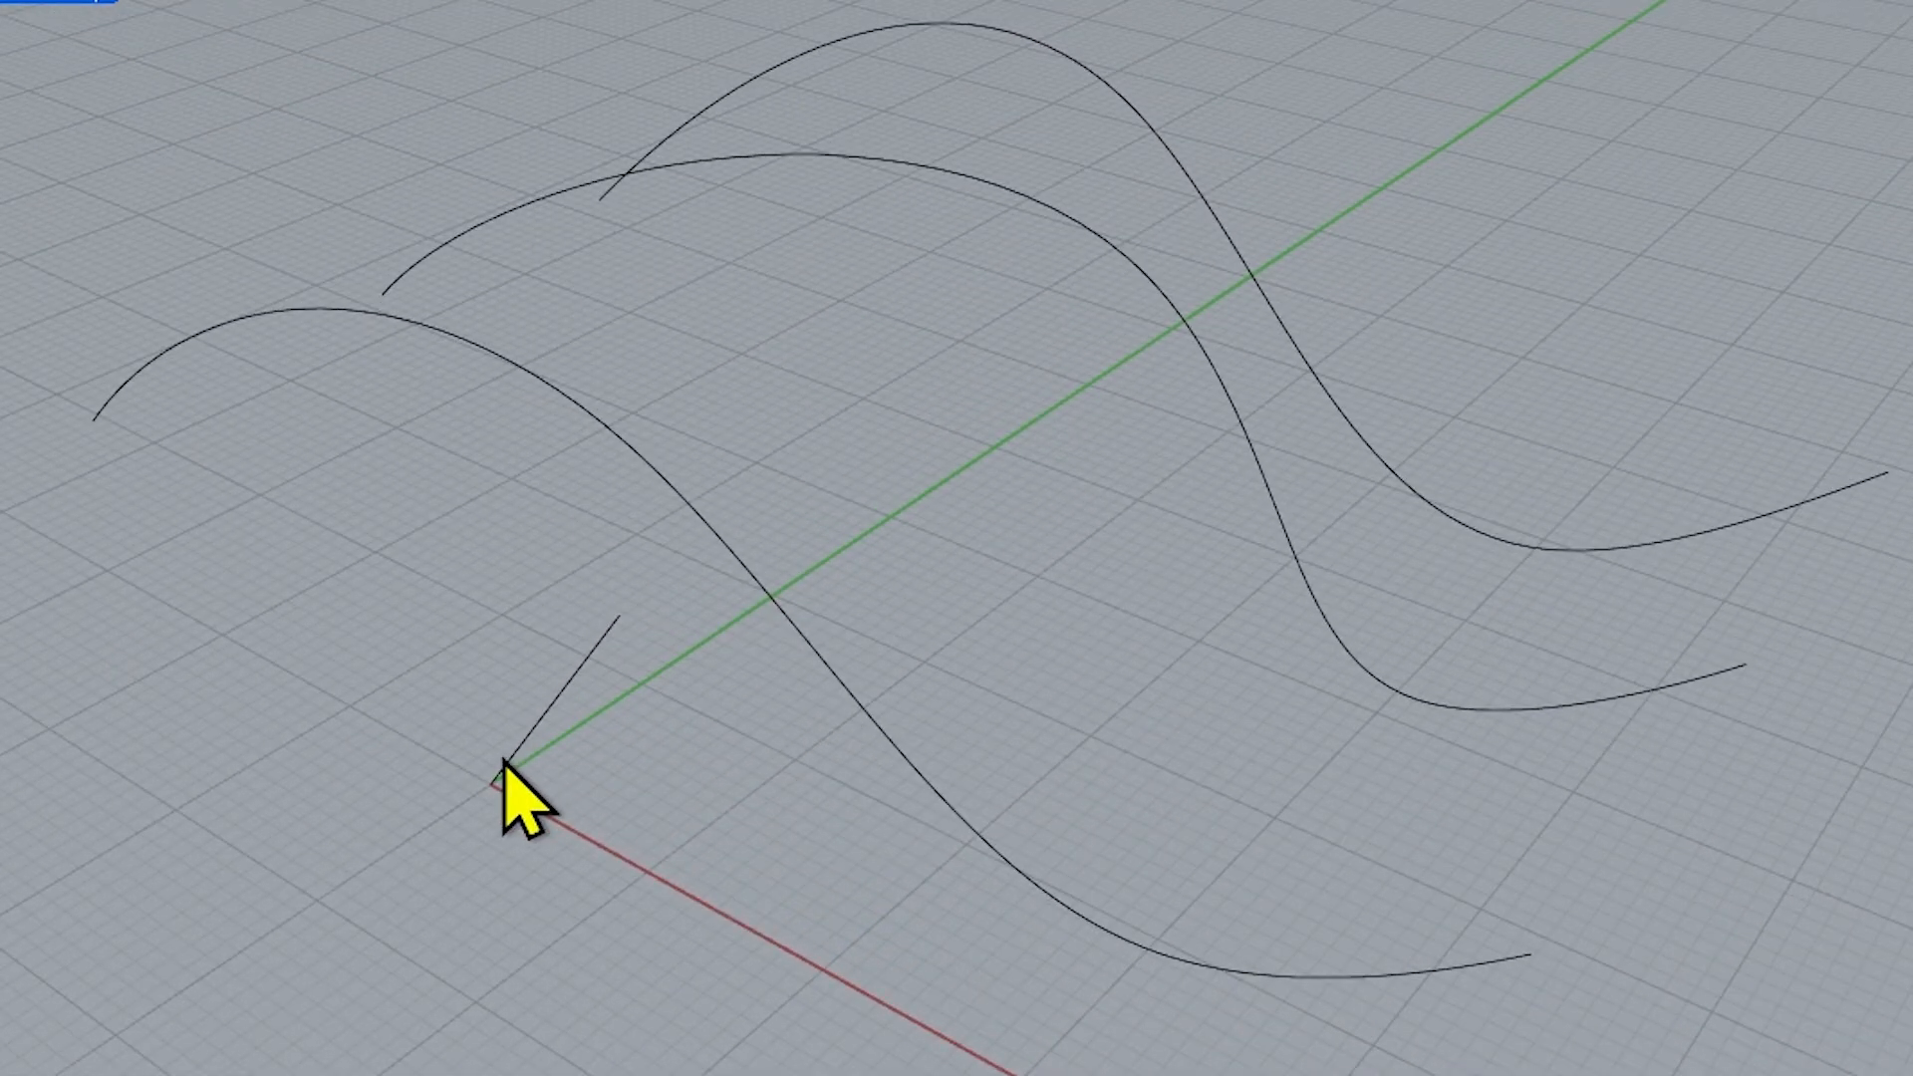
right_click_drag(538, 841, 865, 682)
right_click_drag(1315, 593, 555, 850)
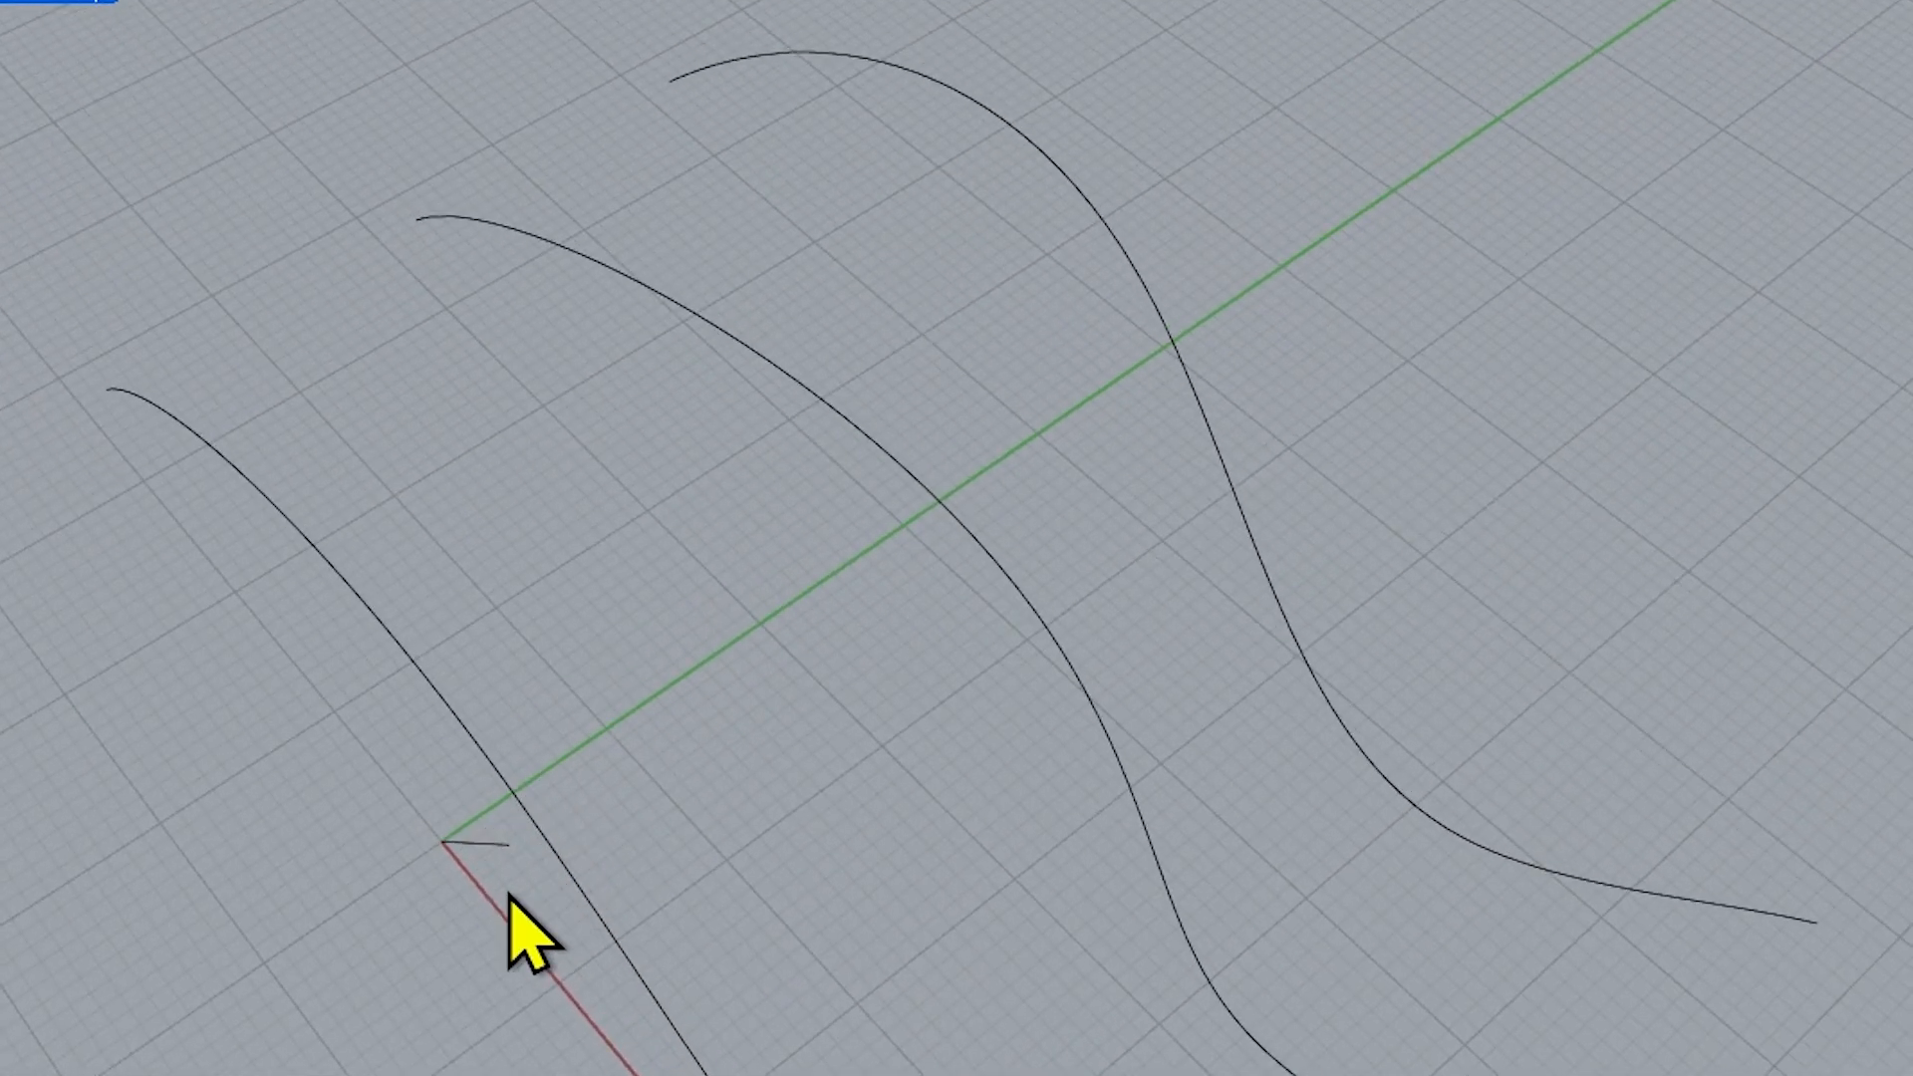
scroll(954, 789, "up", 3)
scroll(833, 734, "up", 3)
left_click(852, 733)
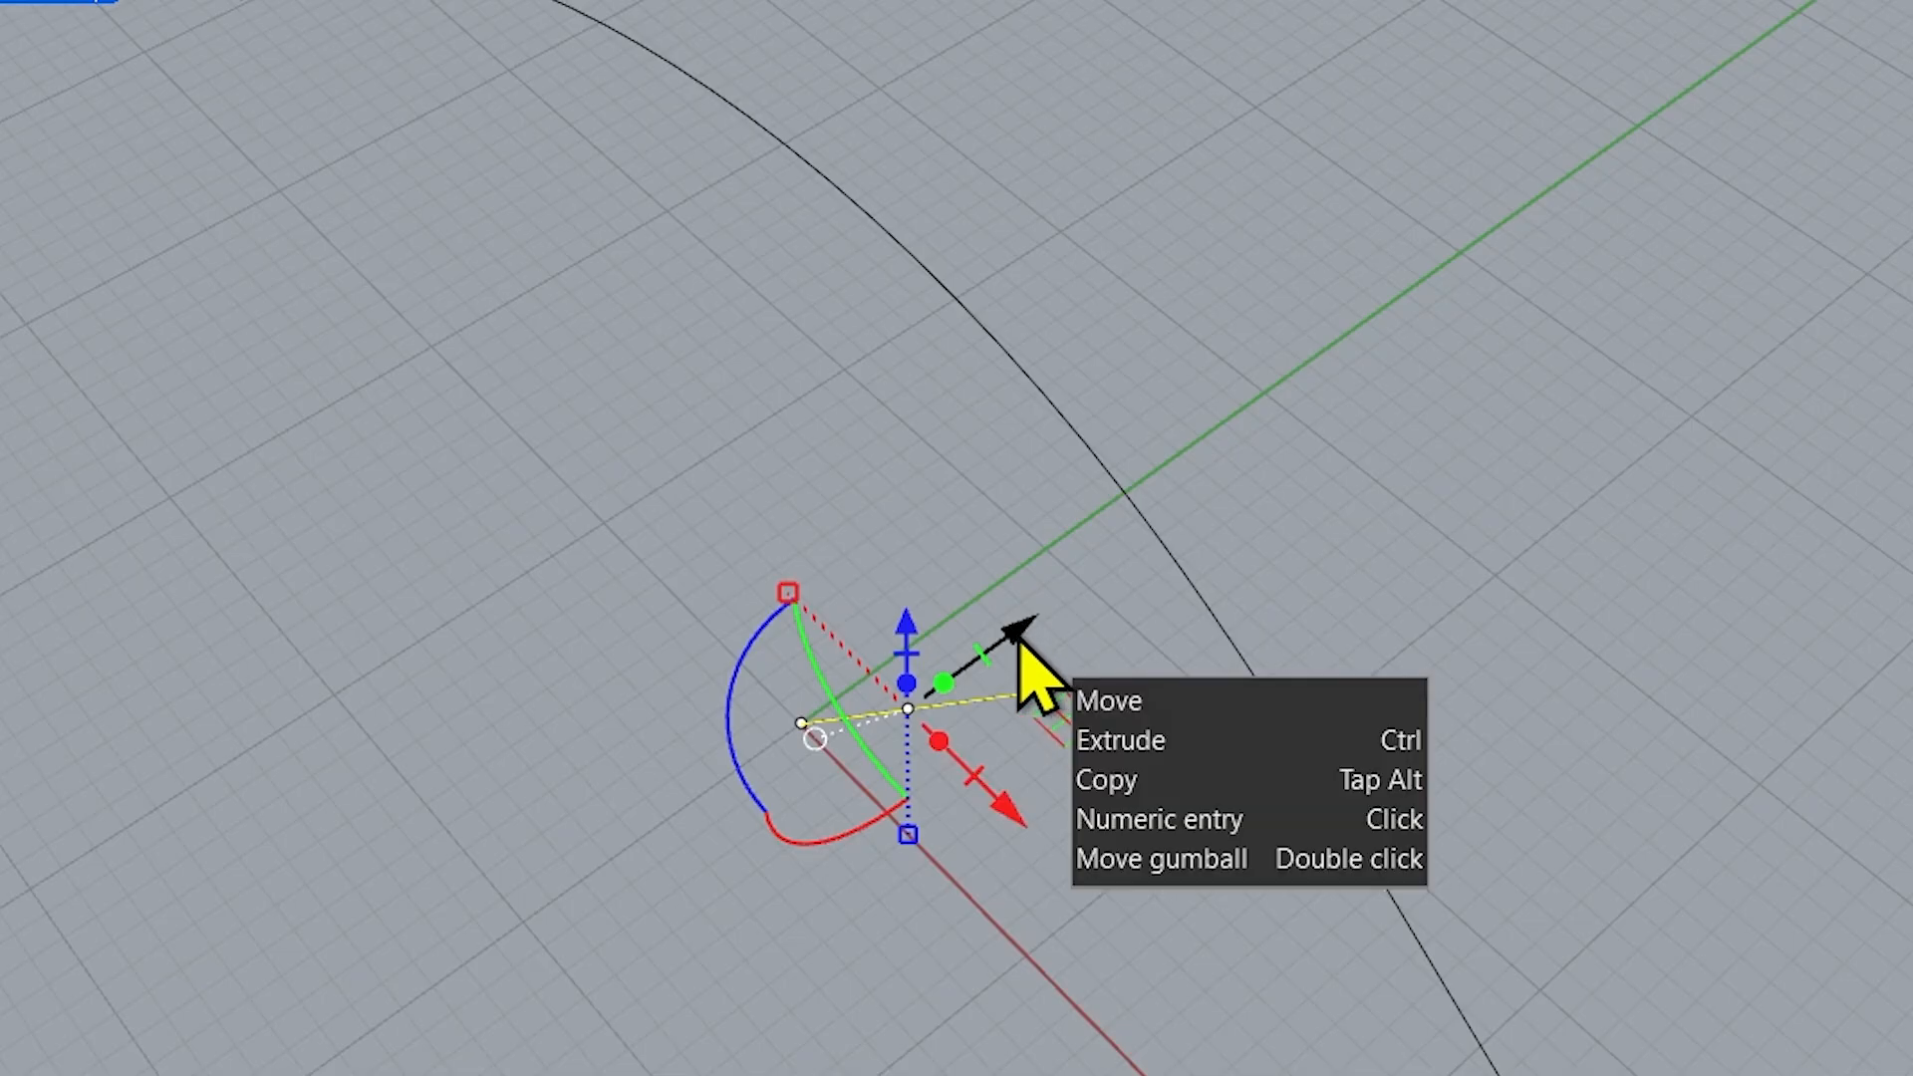
left_click_drag(1016, 634, 691, 864)
left_click(869, 1009)
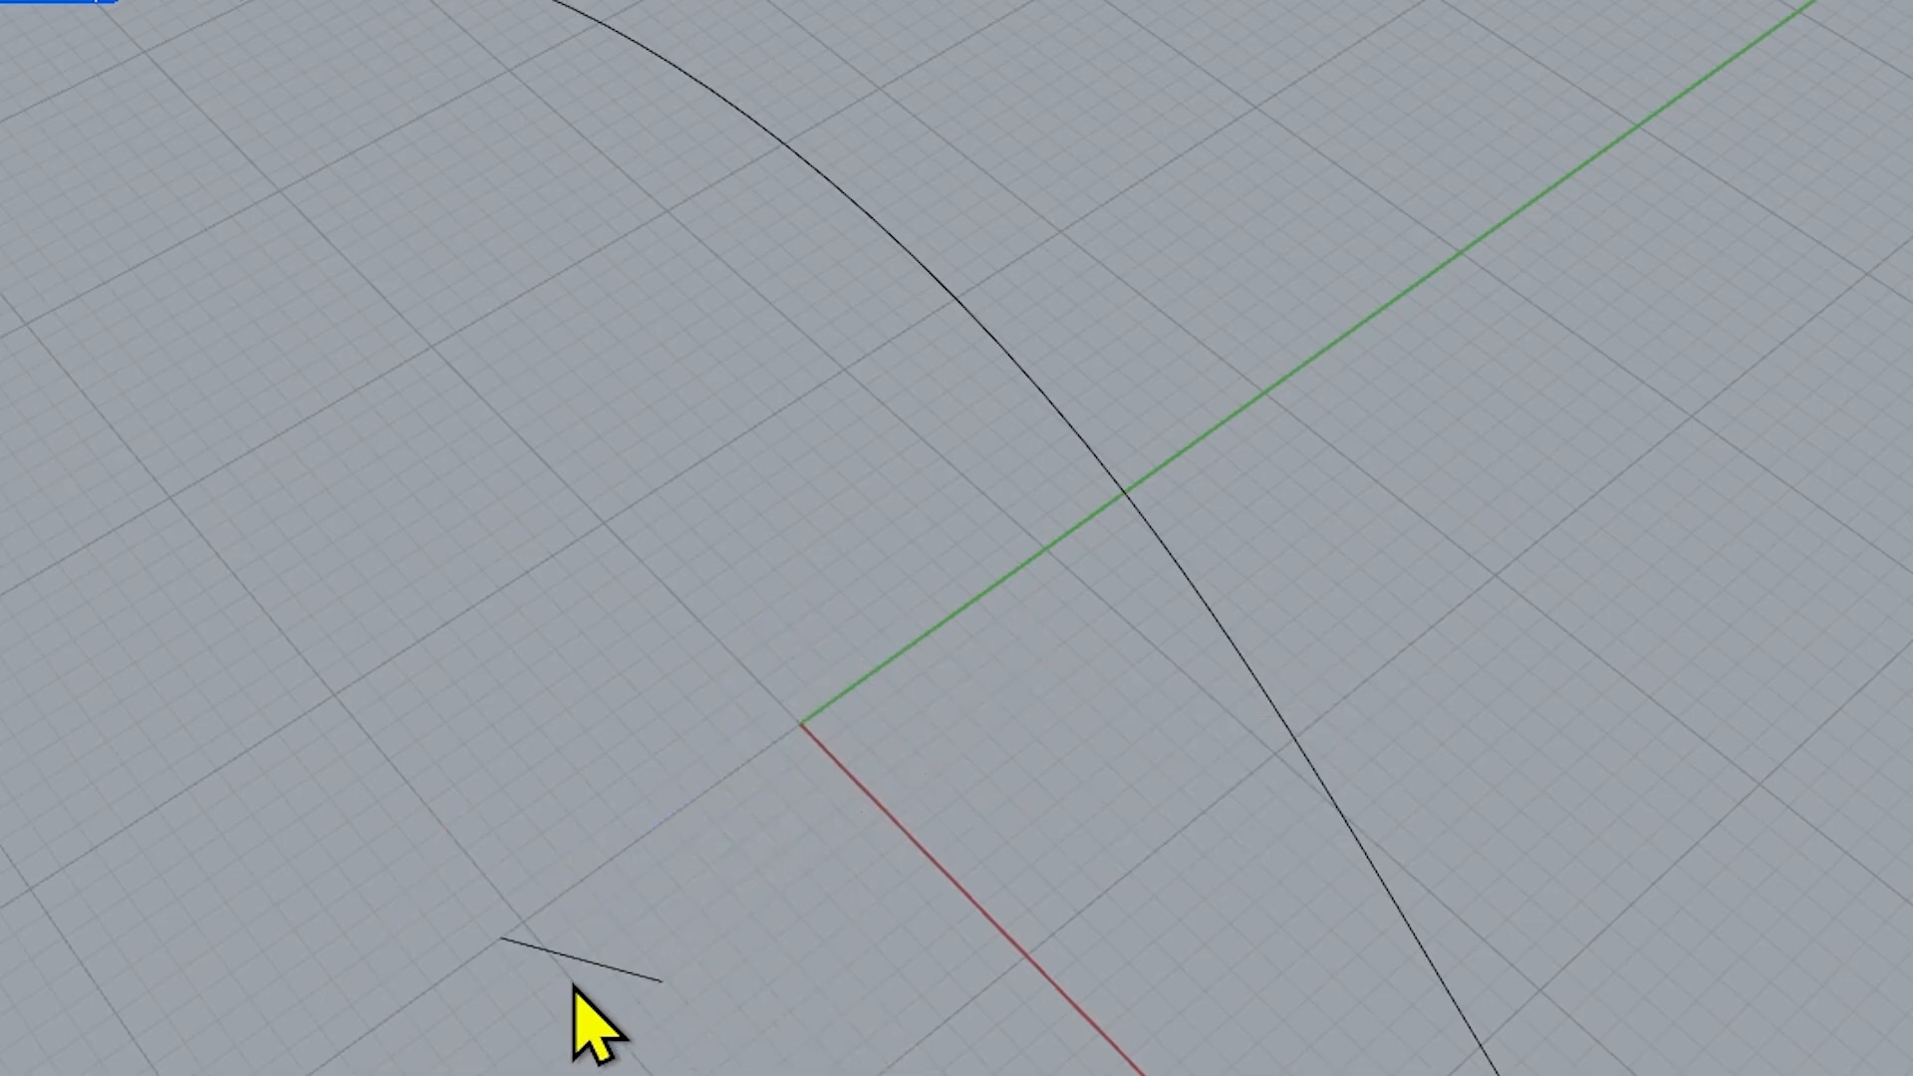
Start Trim for the three wavy curves with ExtendCuttingLines=No and ApparentIntersections=No
scroll(1025, 854, "down", 3)
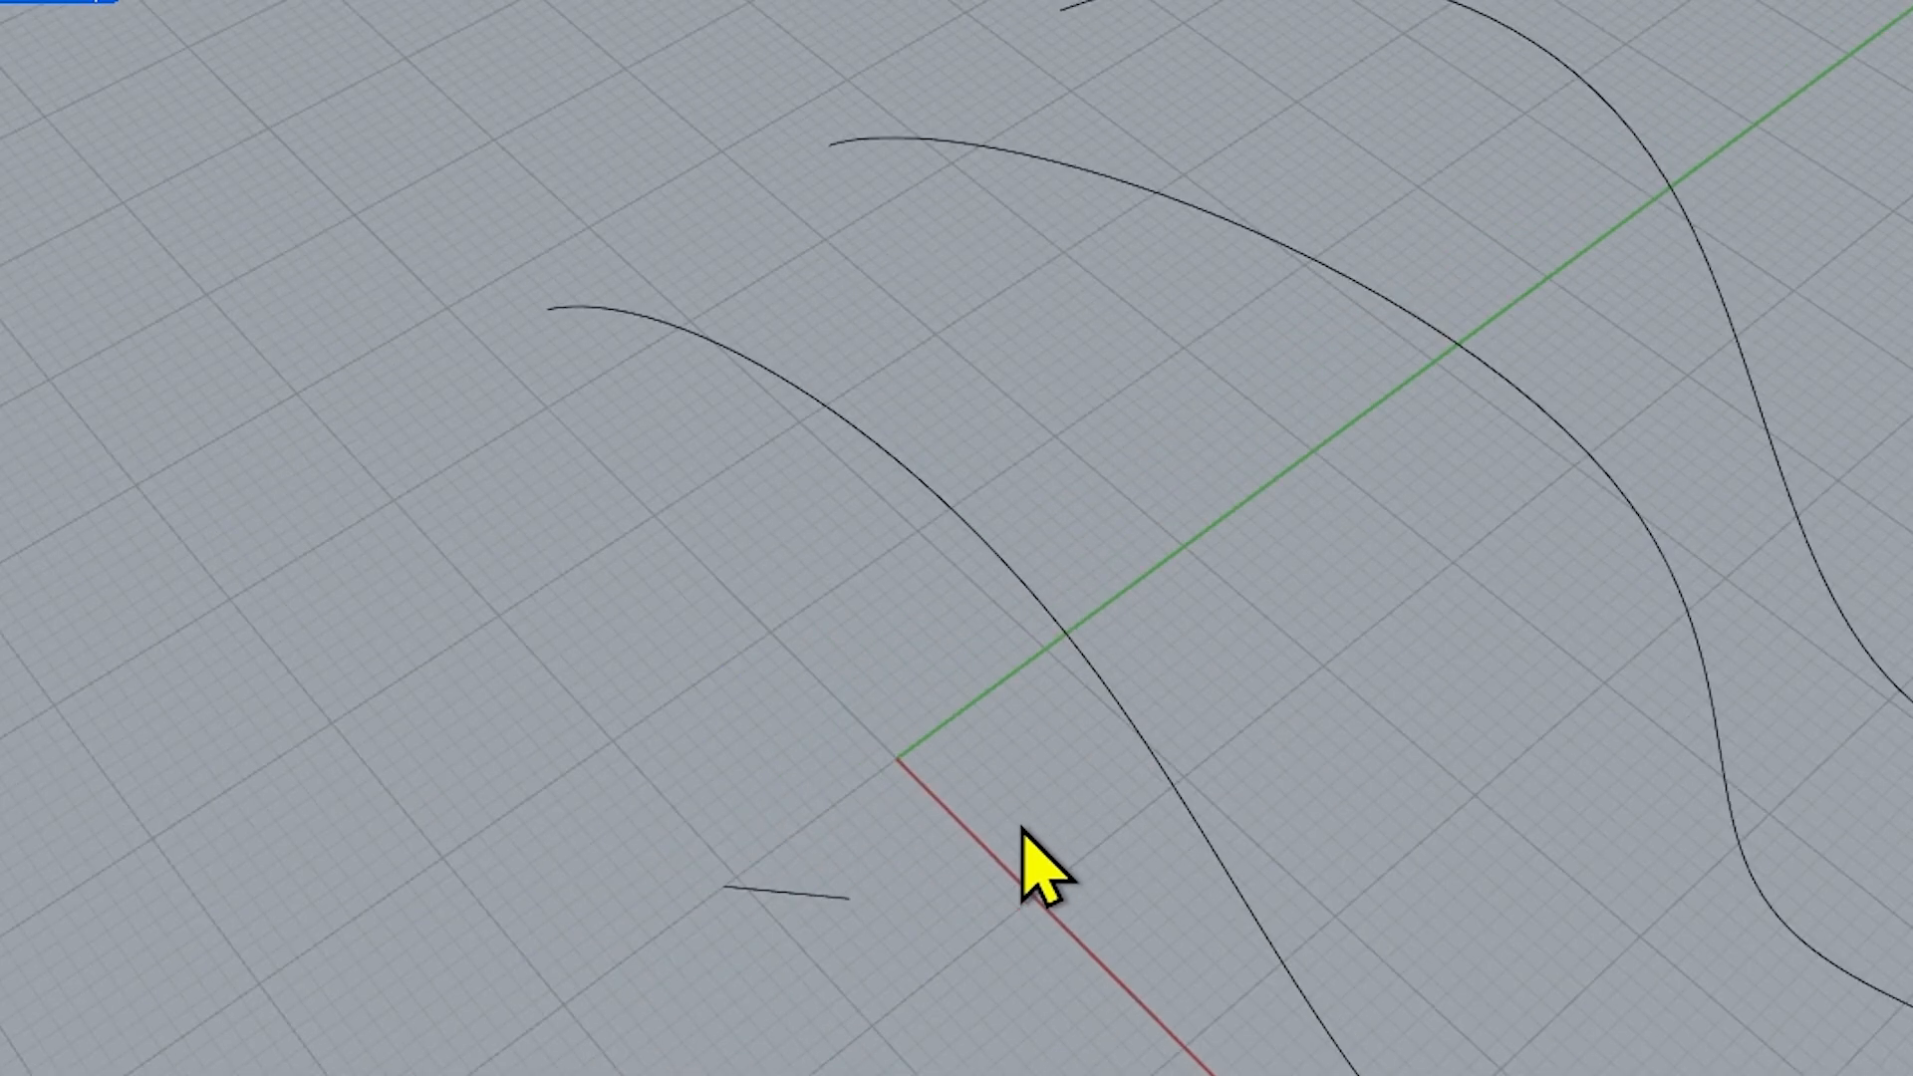
right_click_drag(1006, 986, 1081, 794)
right_click_drag(1211, 762, 812, 921, "shift")
right_click_drag(812, 921, 823, 944, "ctrl")
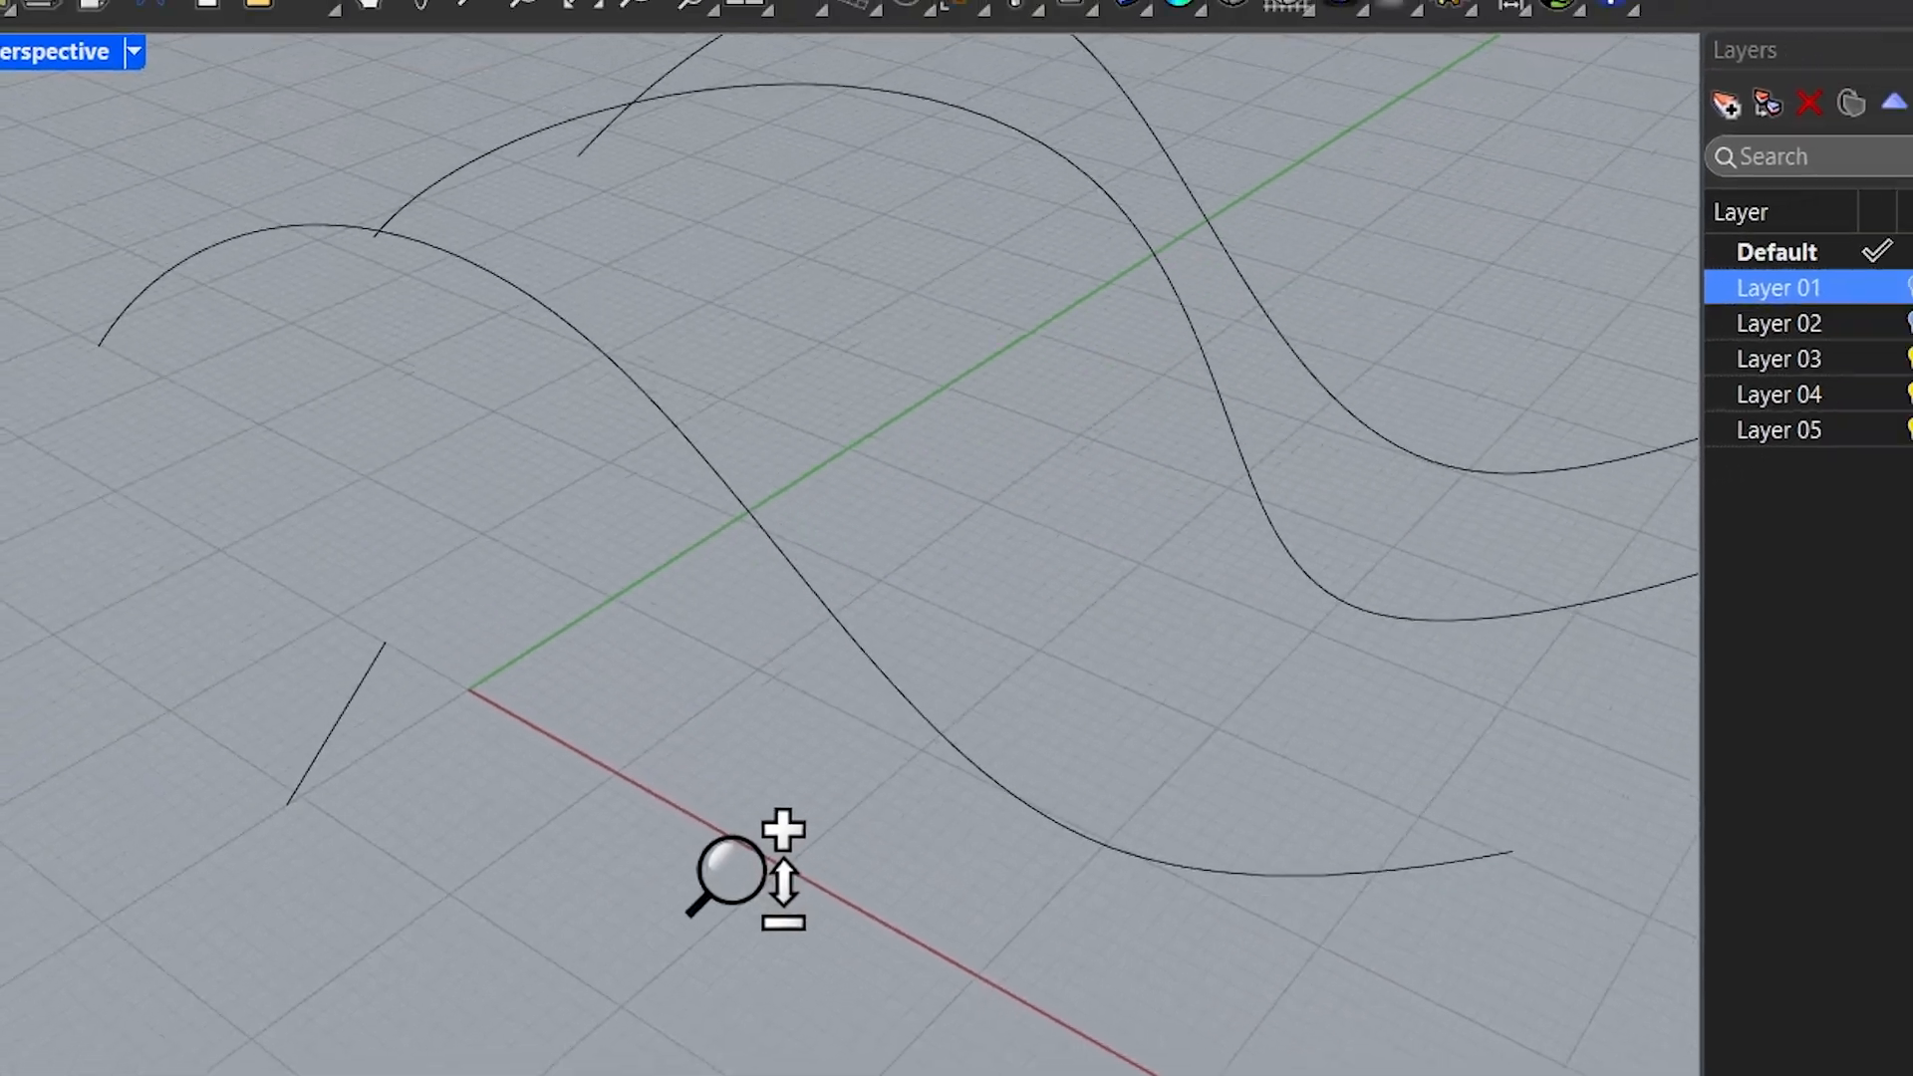
right_click_drag(783, 857, 733, 982, "shift")
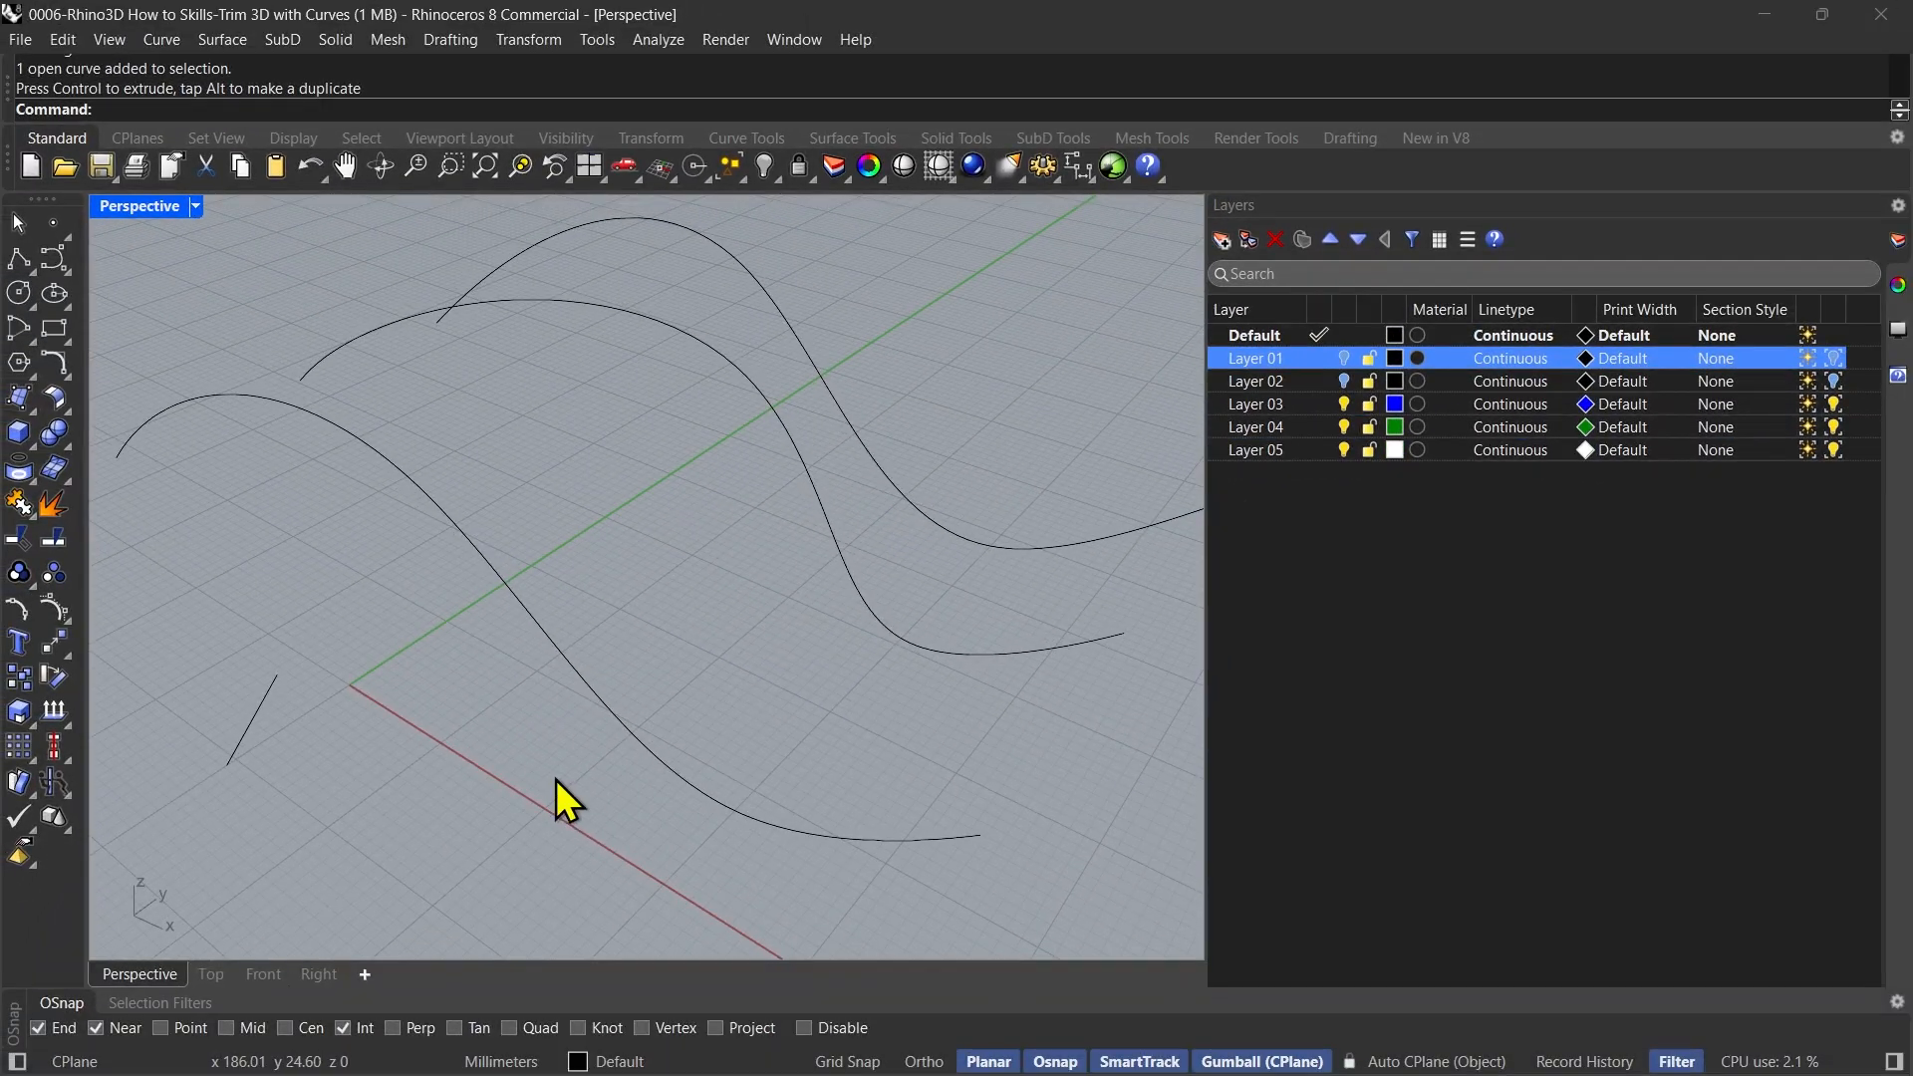
right_click_drag(675, 894, 678, 920, "ctrl")
right_click_drag(546, 794, 538, 770)
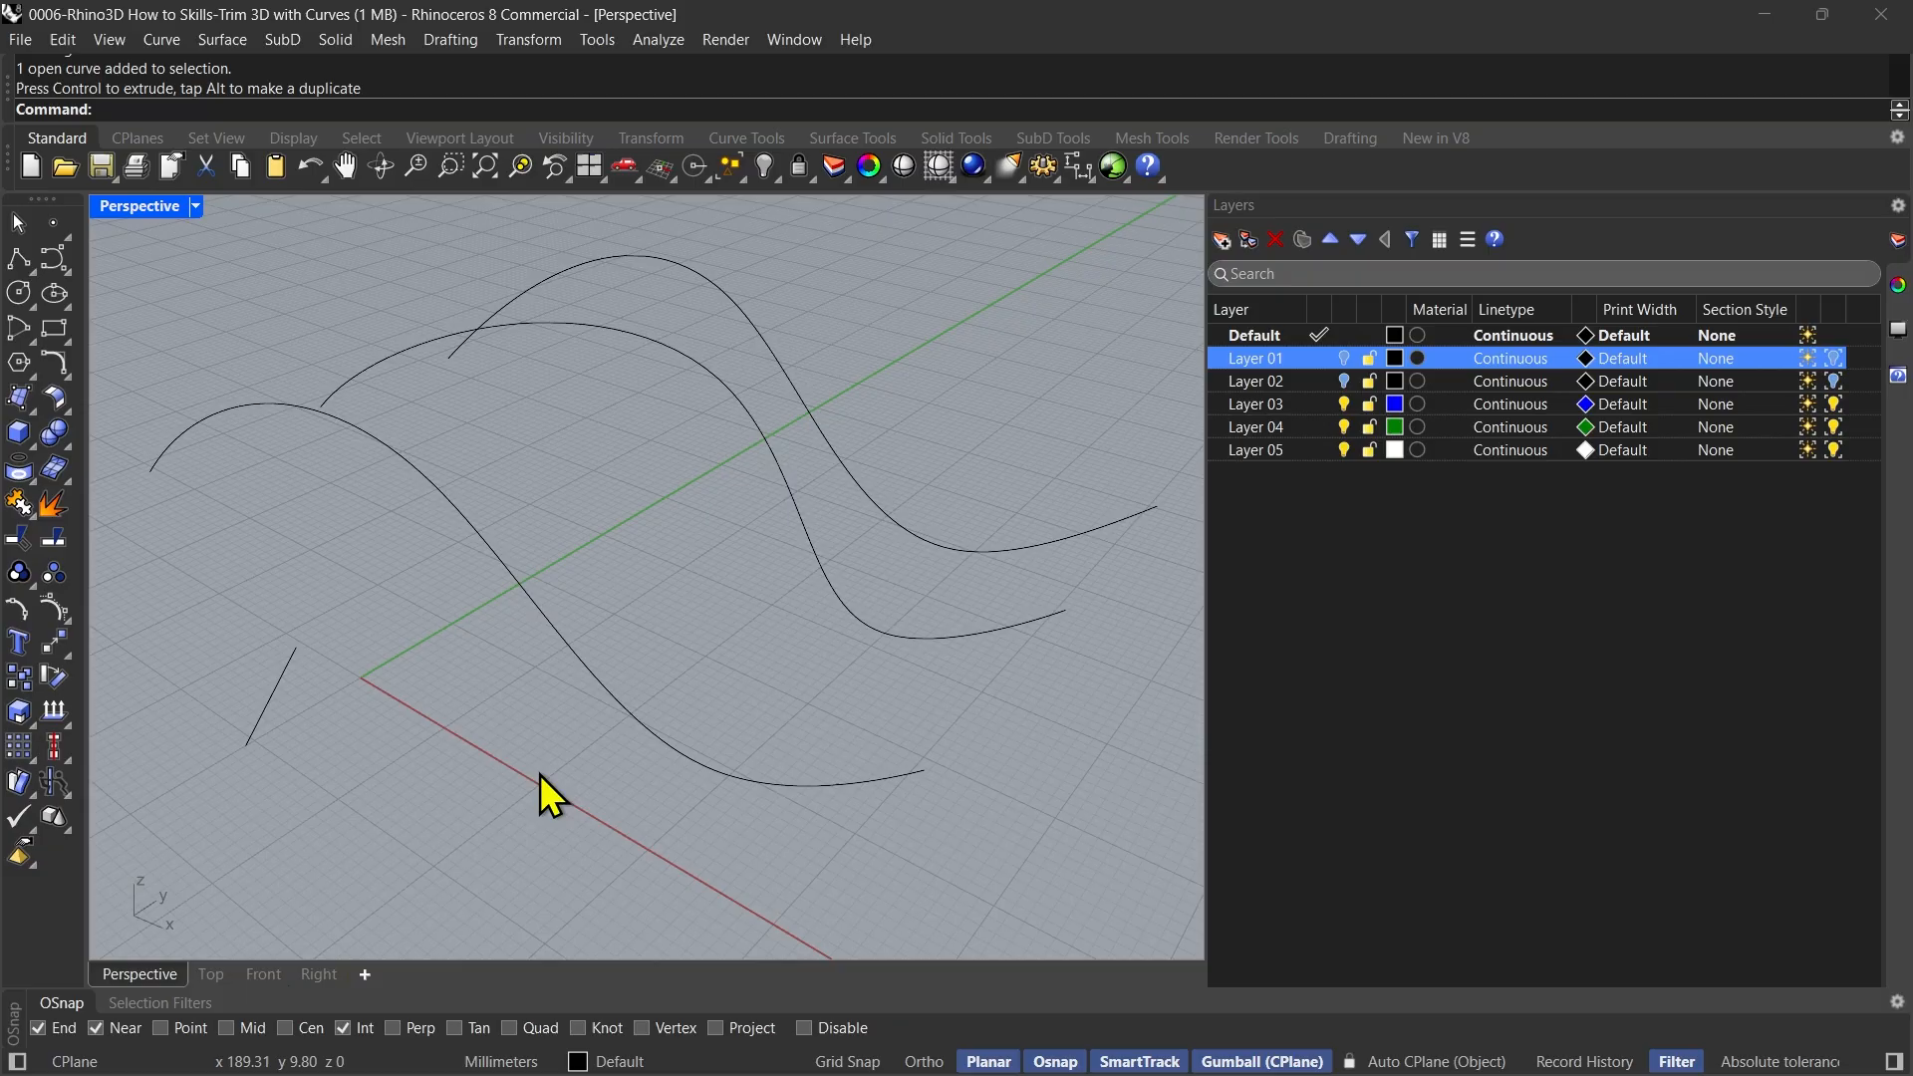
key("Return")
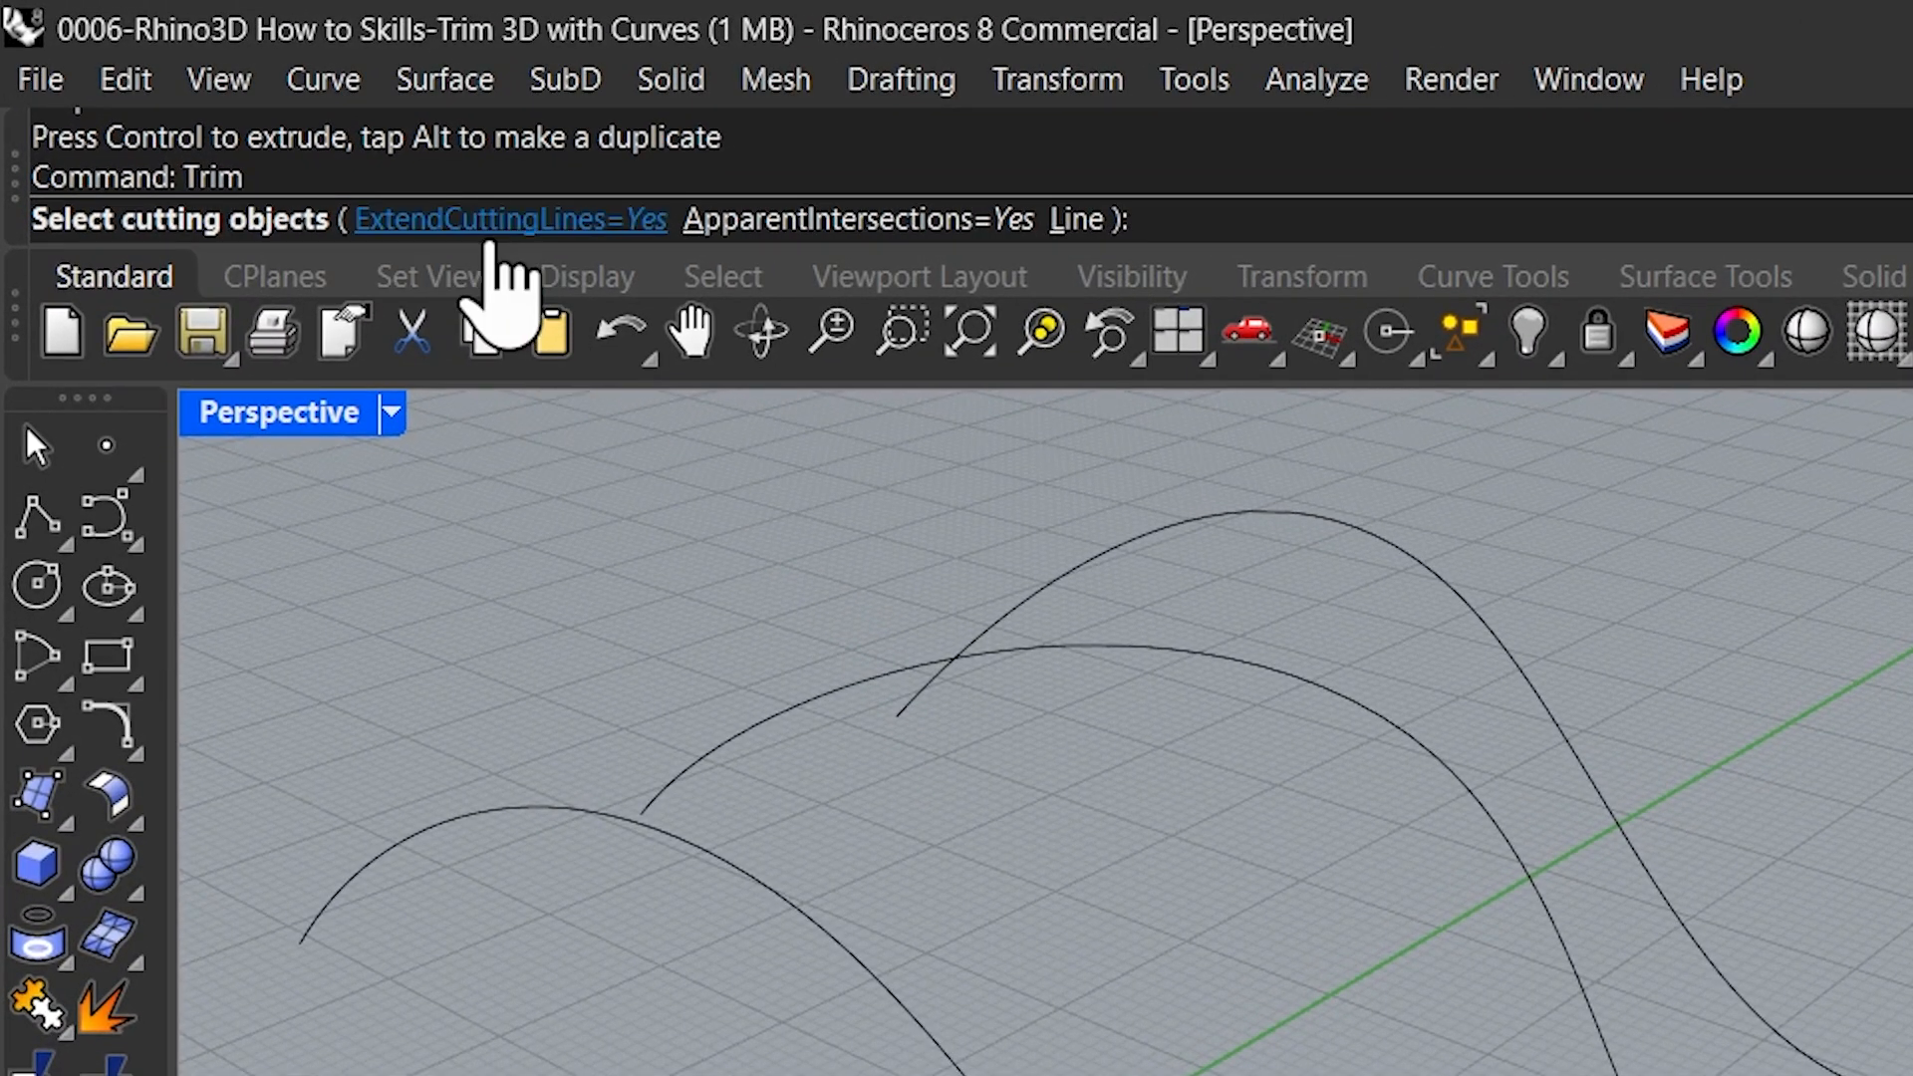
left_click(490, 222)
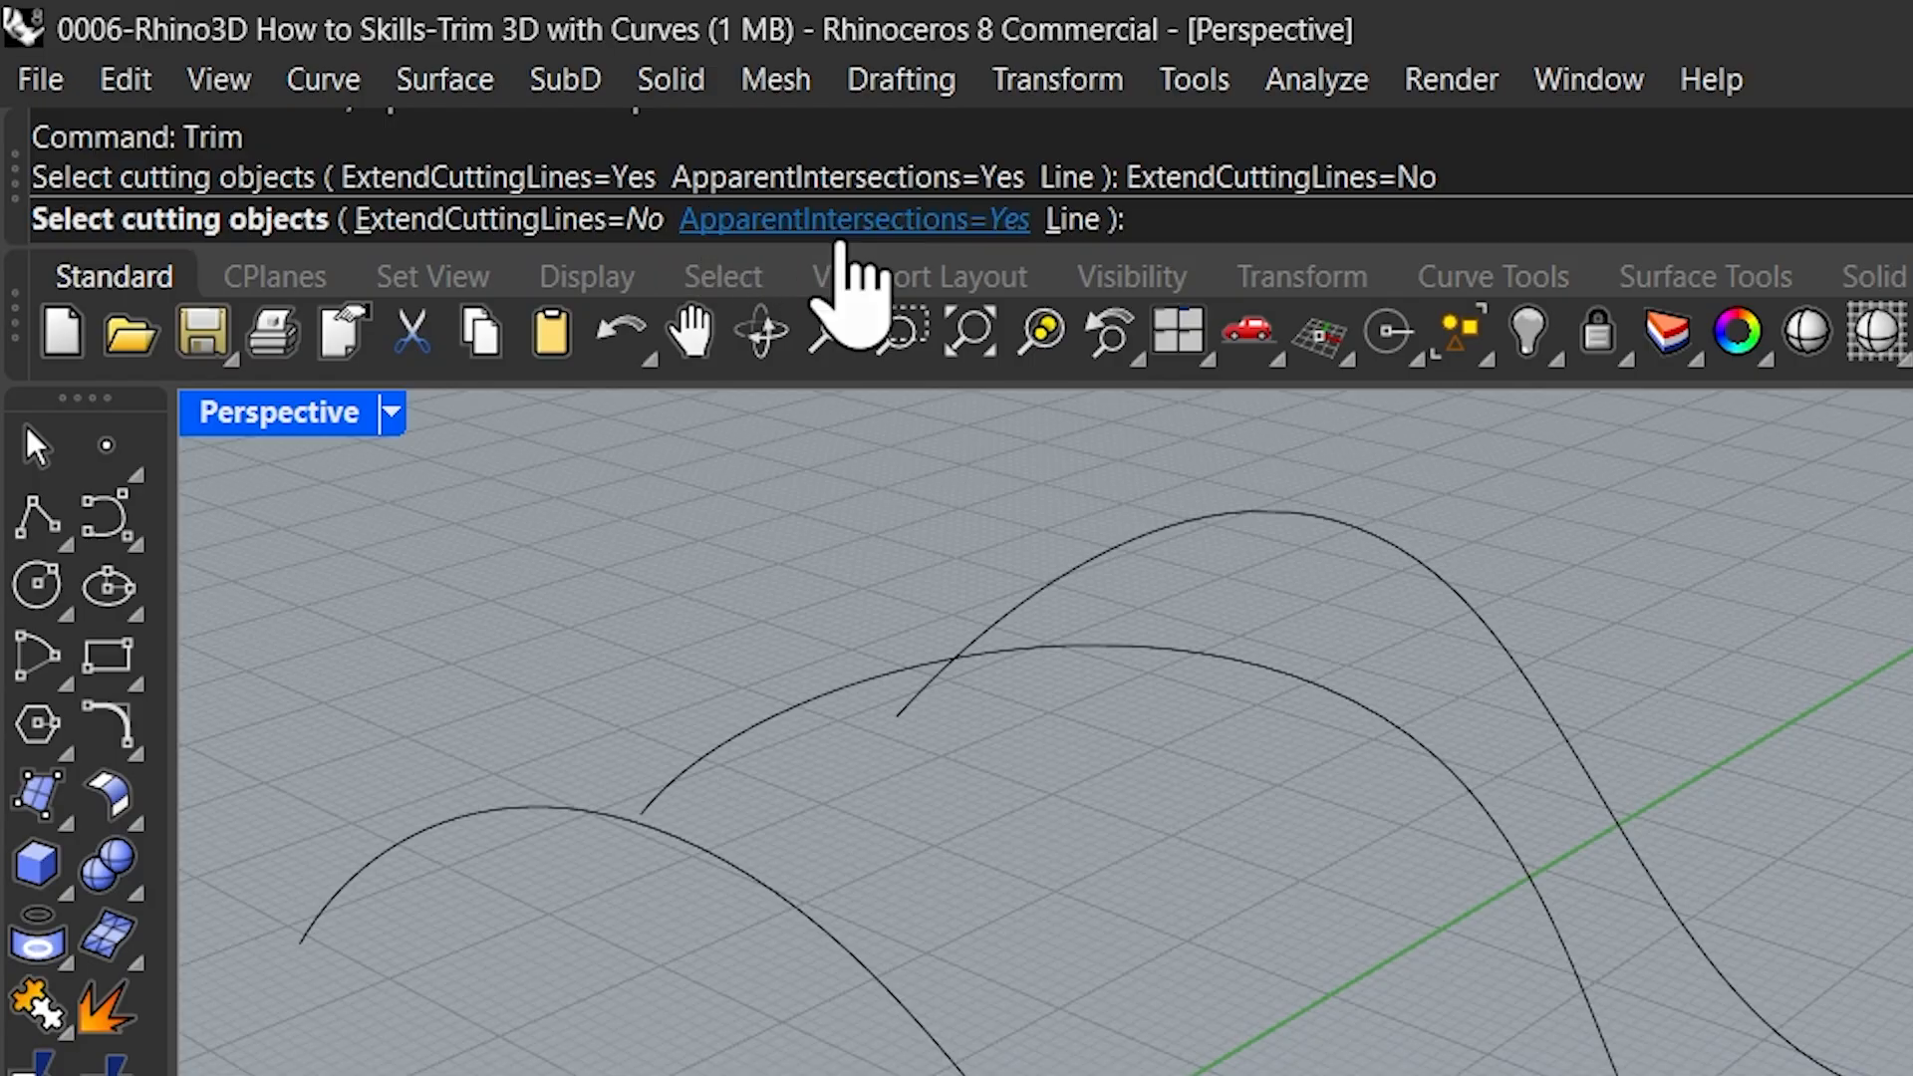
left_click(858, 227)
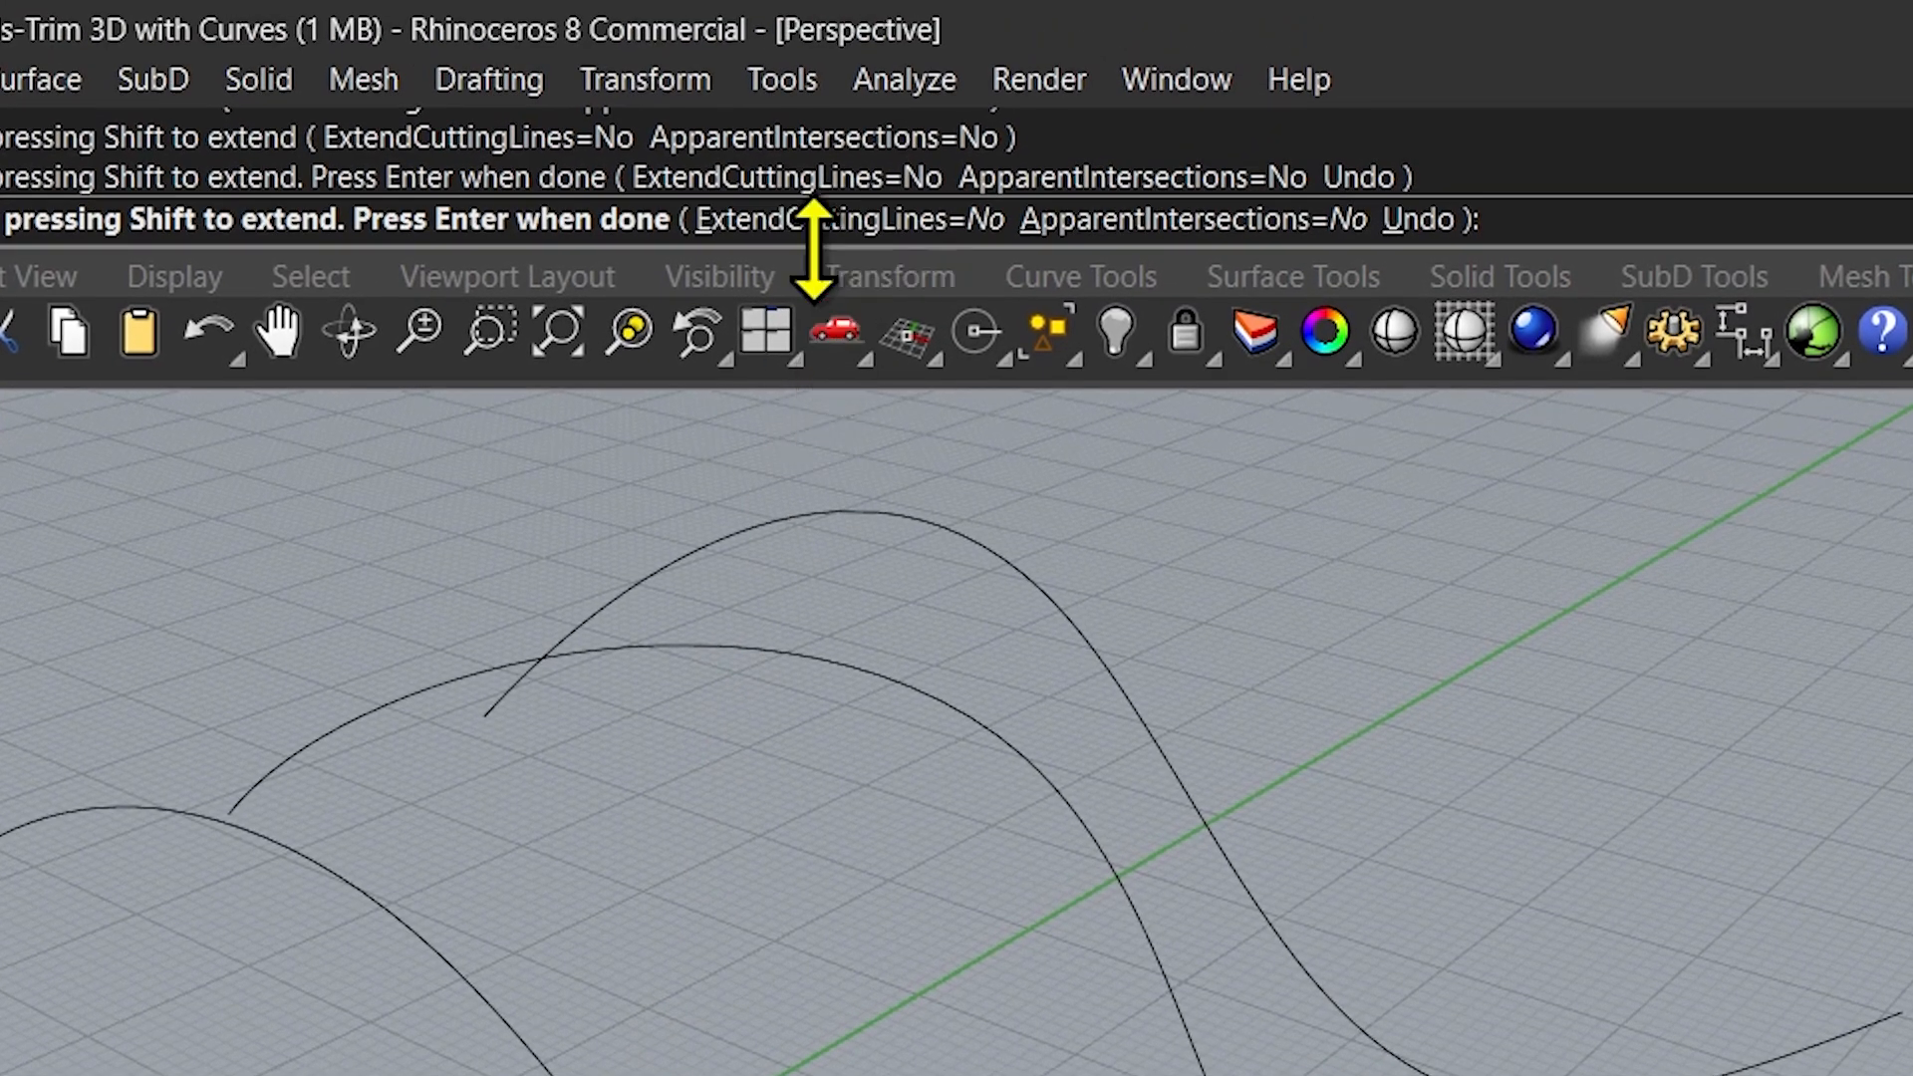
Try trimming the lower part of the nearest wavy curve with ExtendCuttingLines=Yes and ApparentIntersections=Yes, examine the cut and undo it
left_click(969, 221)
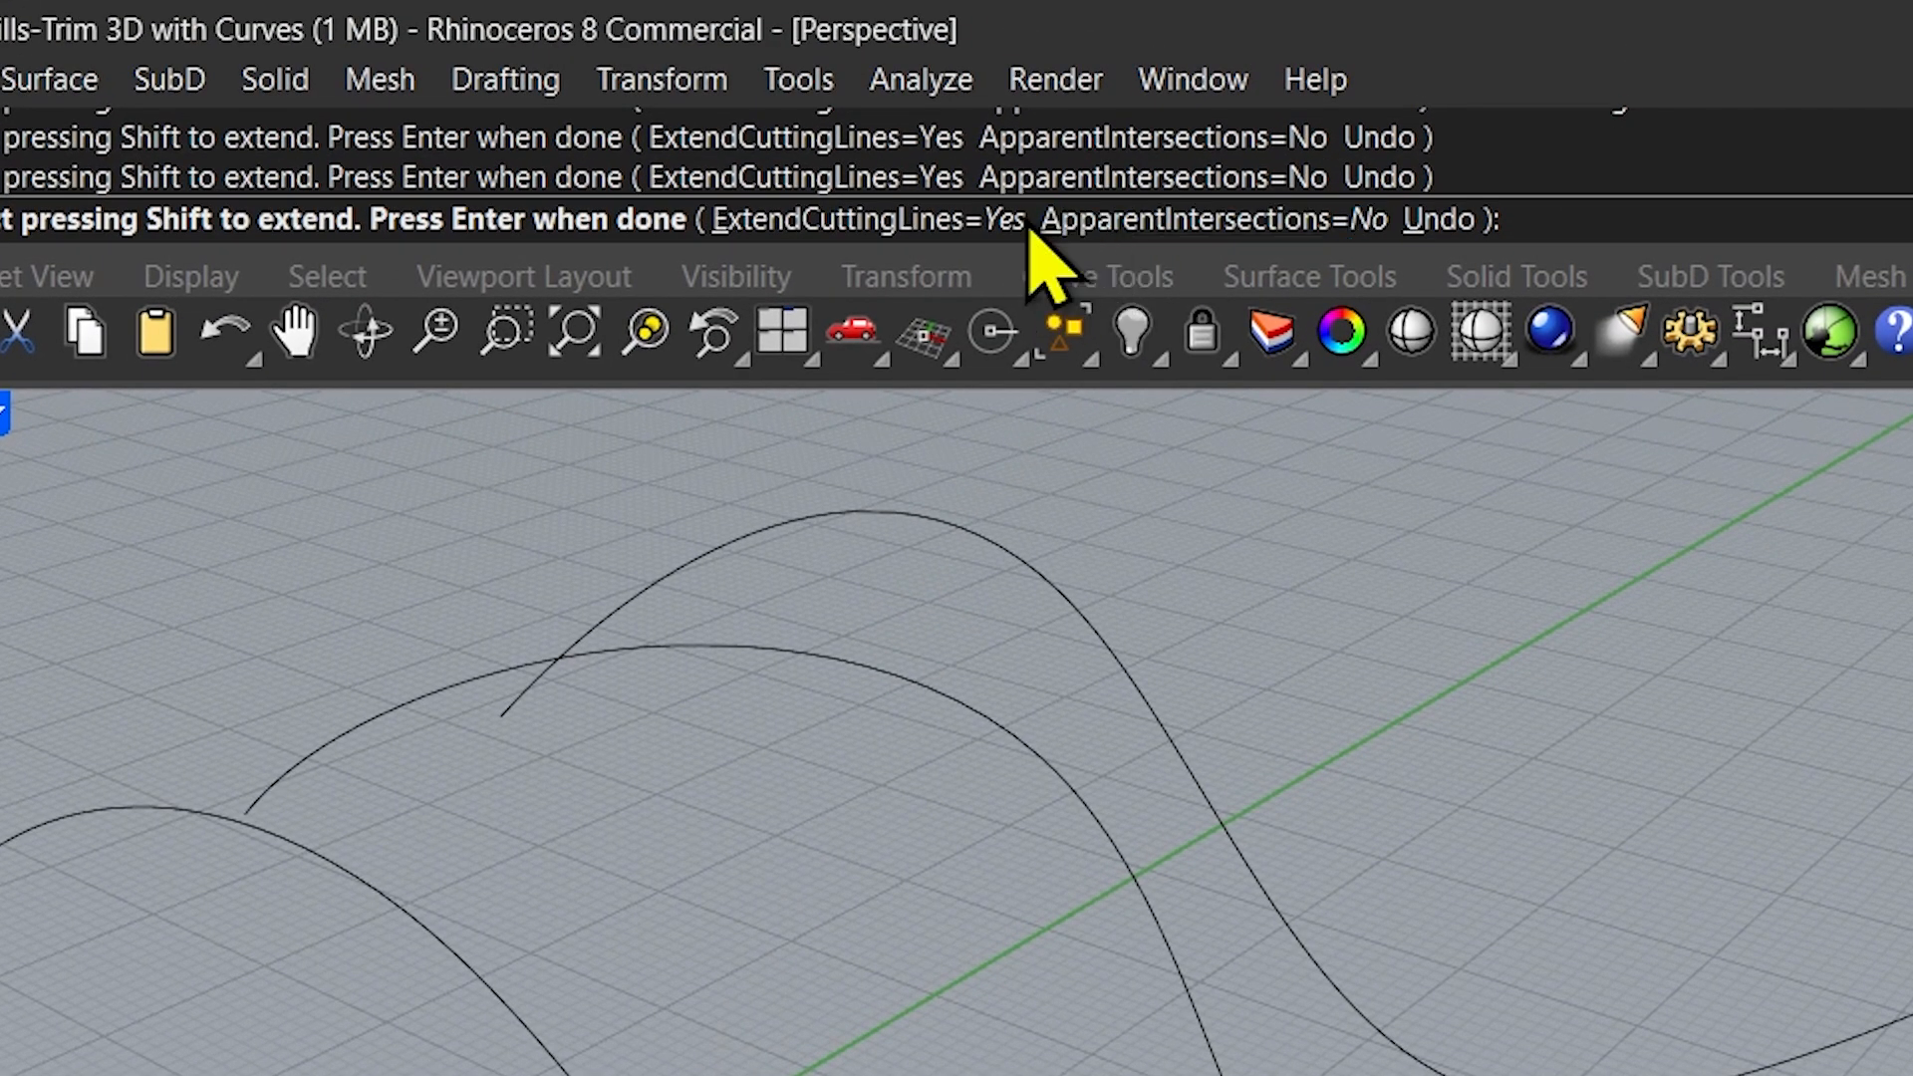
left_click(1298, 221)
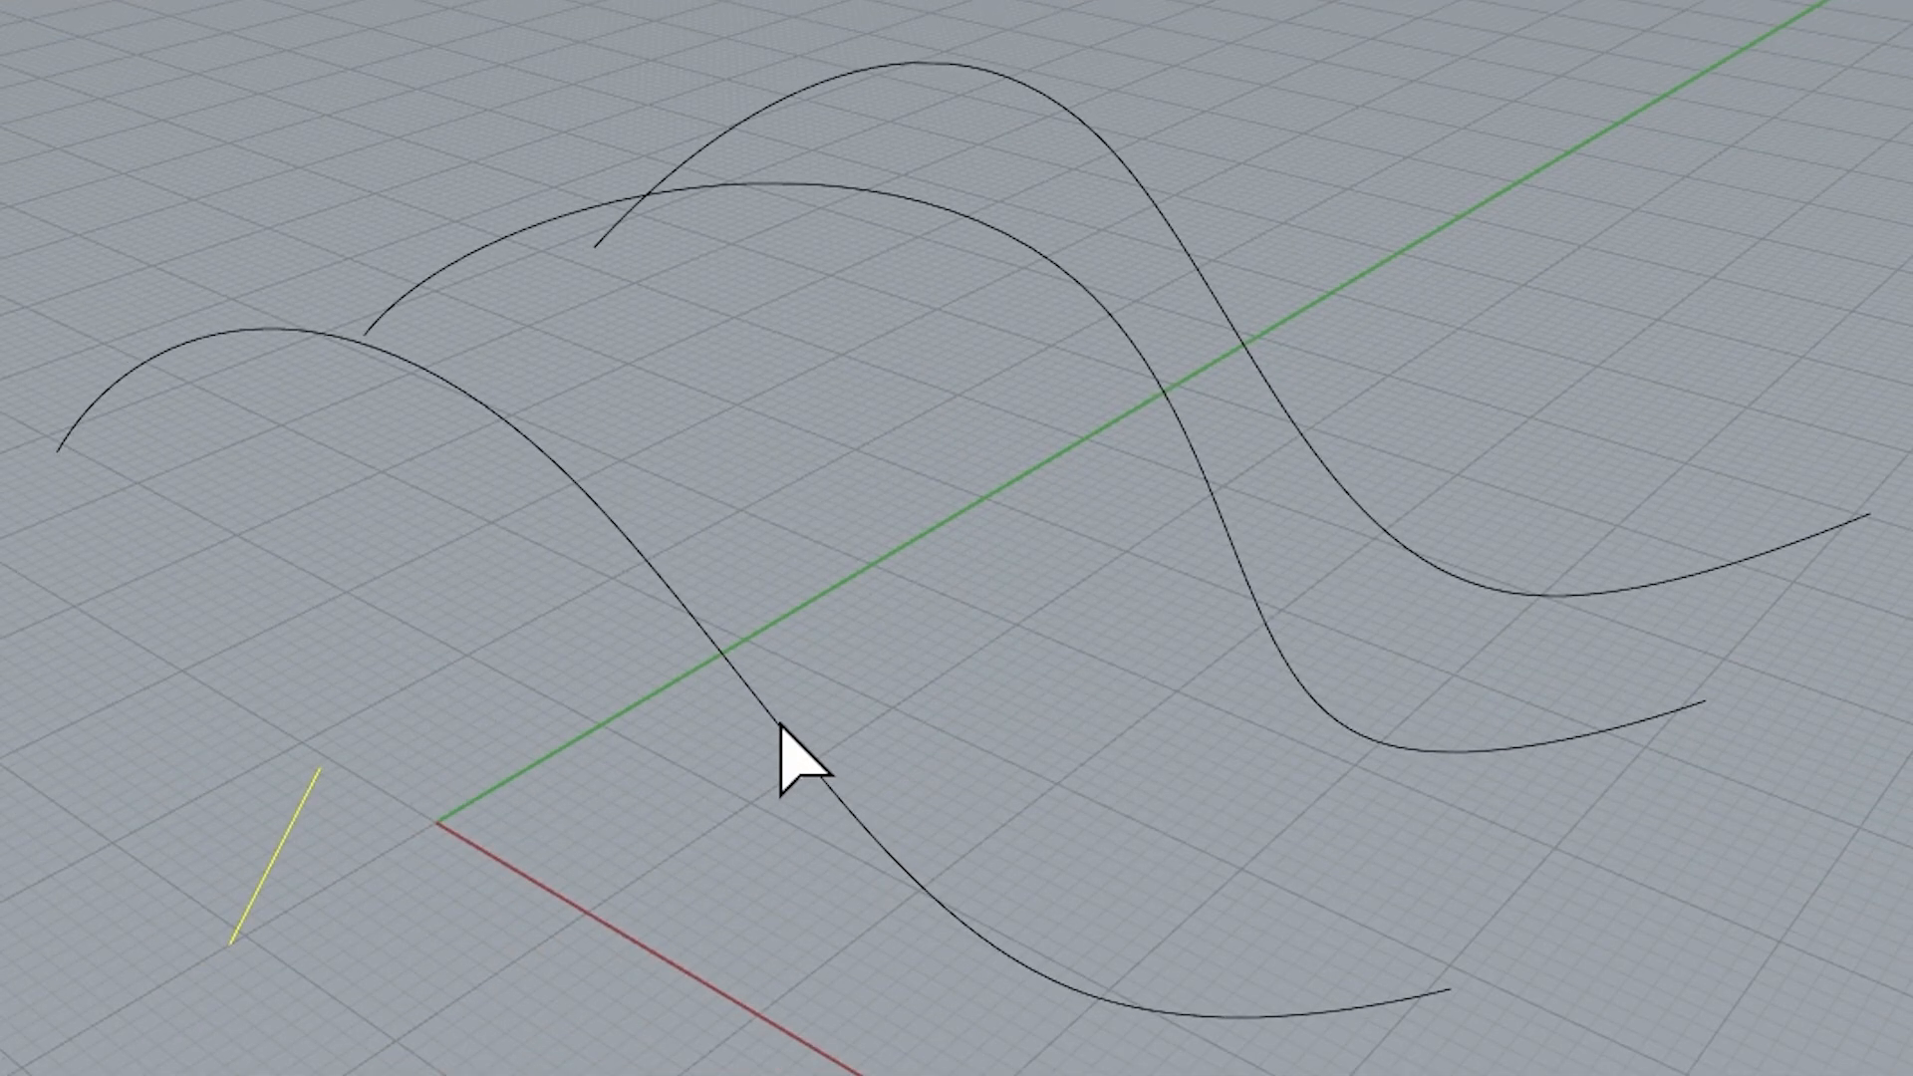
left_click(780, 726)
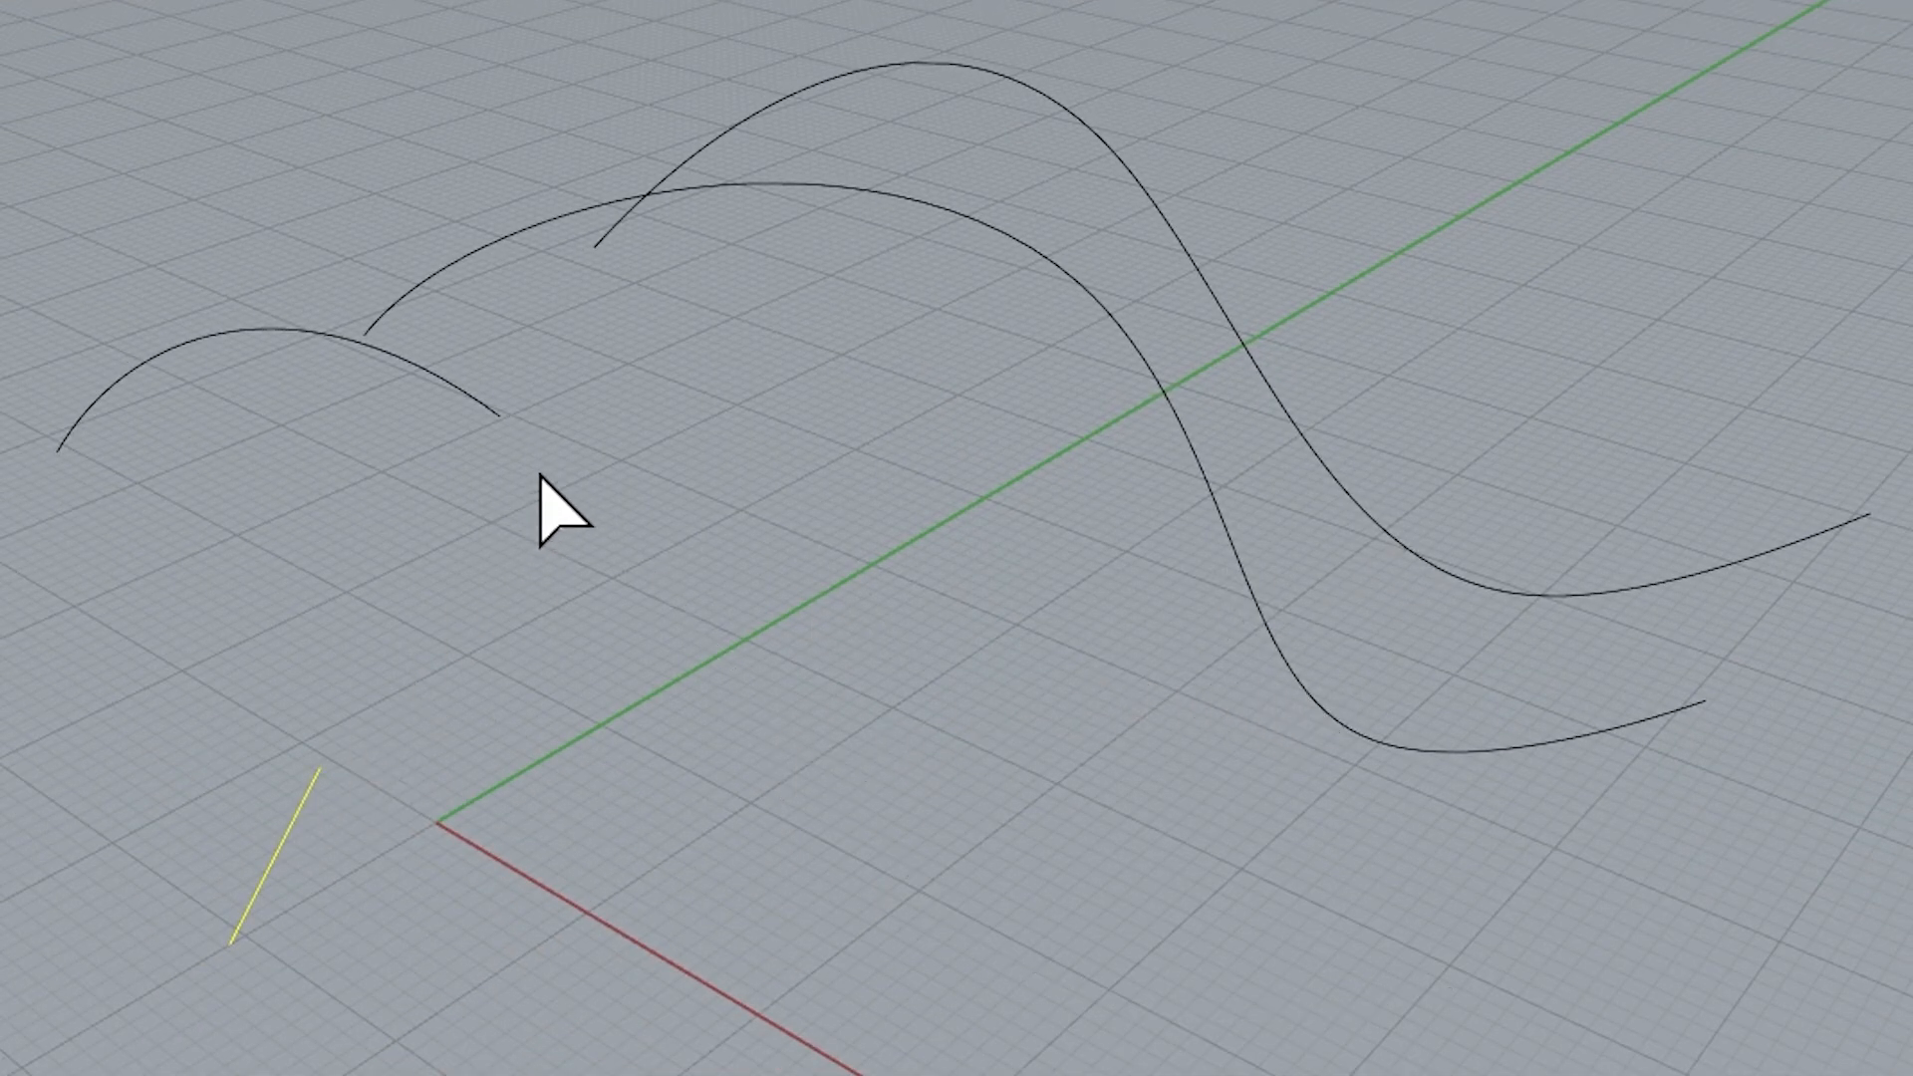
right_click_drag(444, 768, 205, 670)
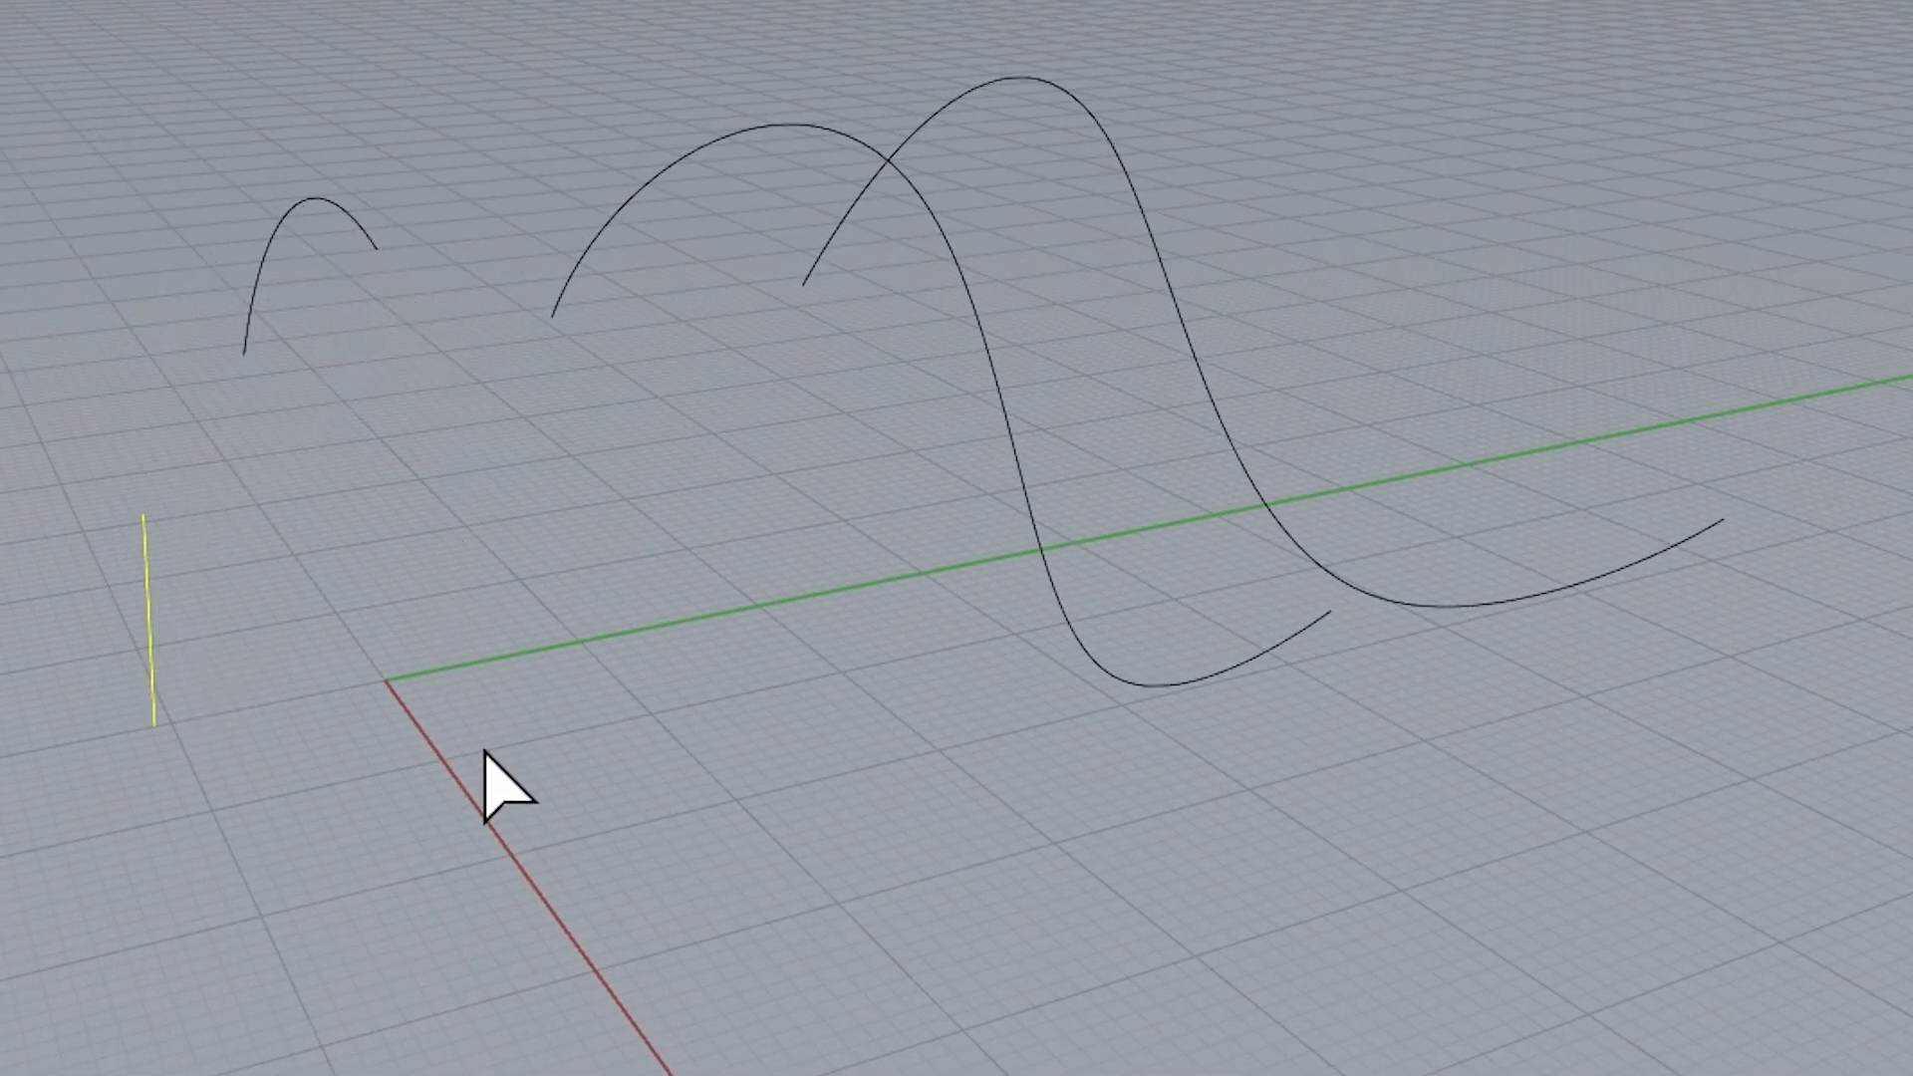
right_click_drag(482, 781, 594, 824)
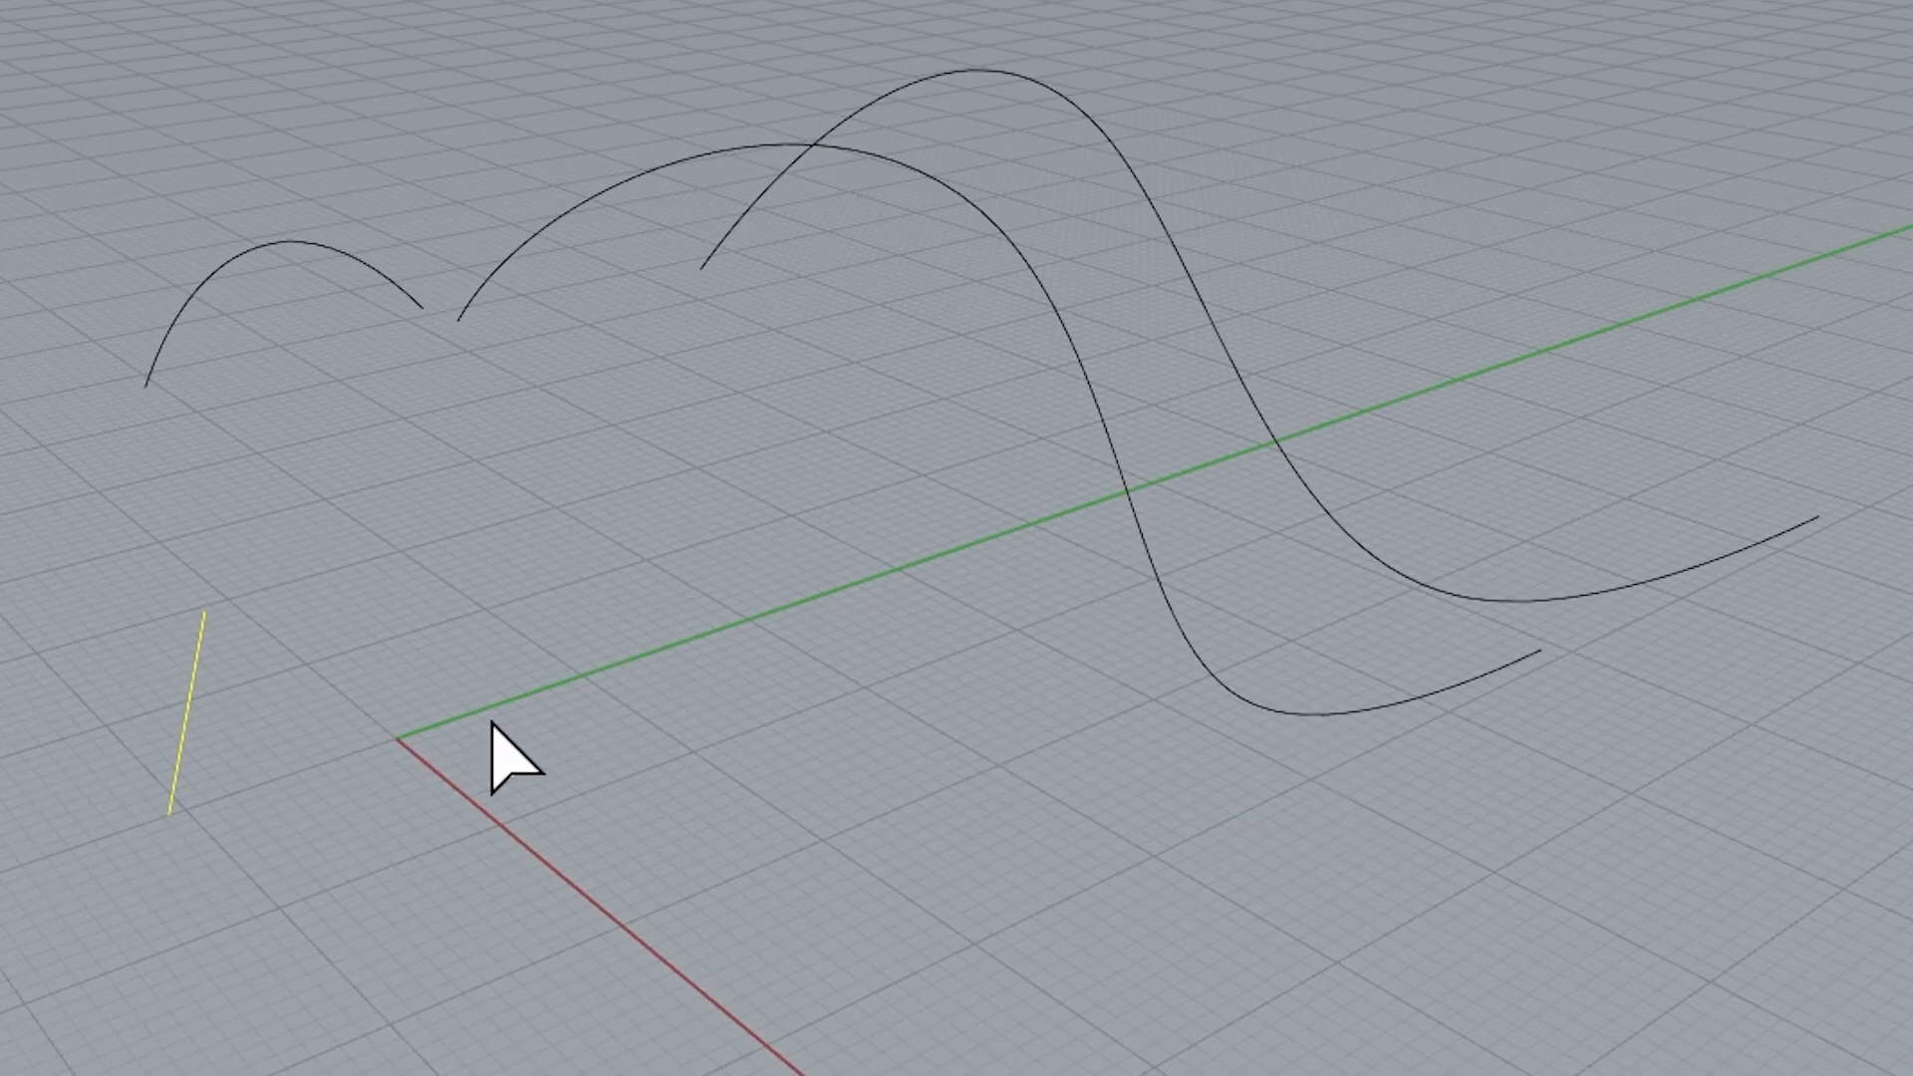
right_click_drag(491, 747, 398, 704)
mouse_move(438, 817)
right_mouse_down()
mouse_move(488, 830)
mouse_move(521, 960)
mouse_move(470, 824)
right_mouse_up()
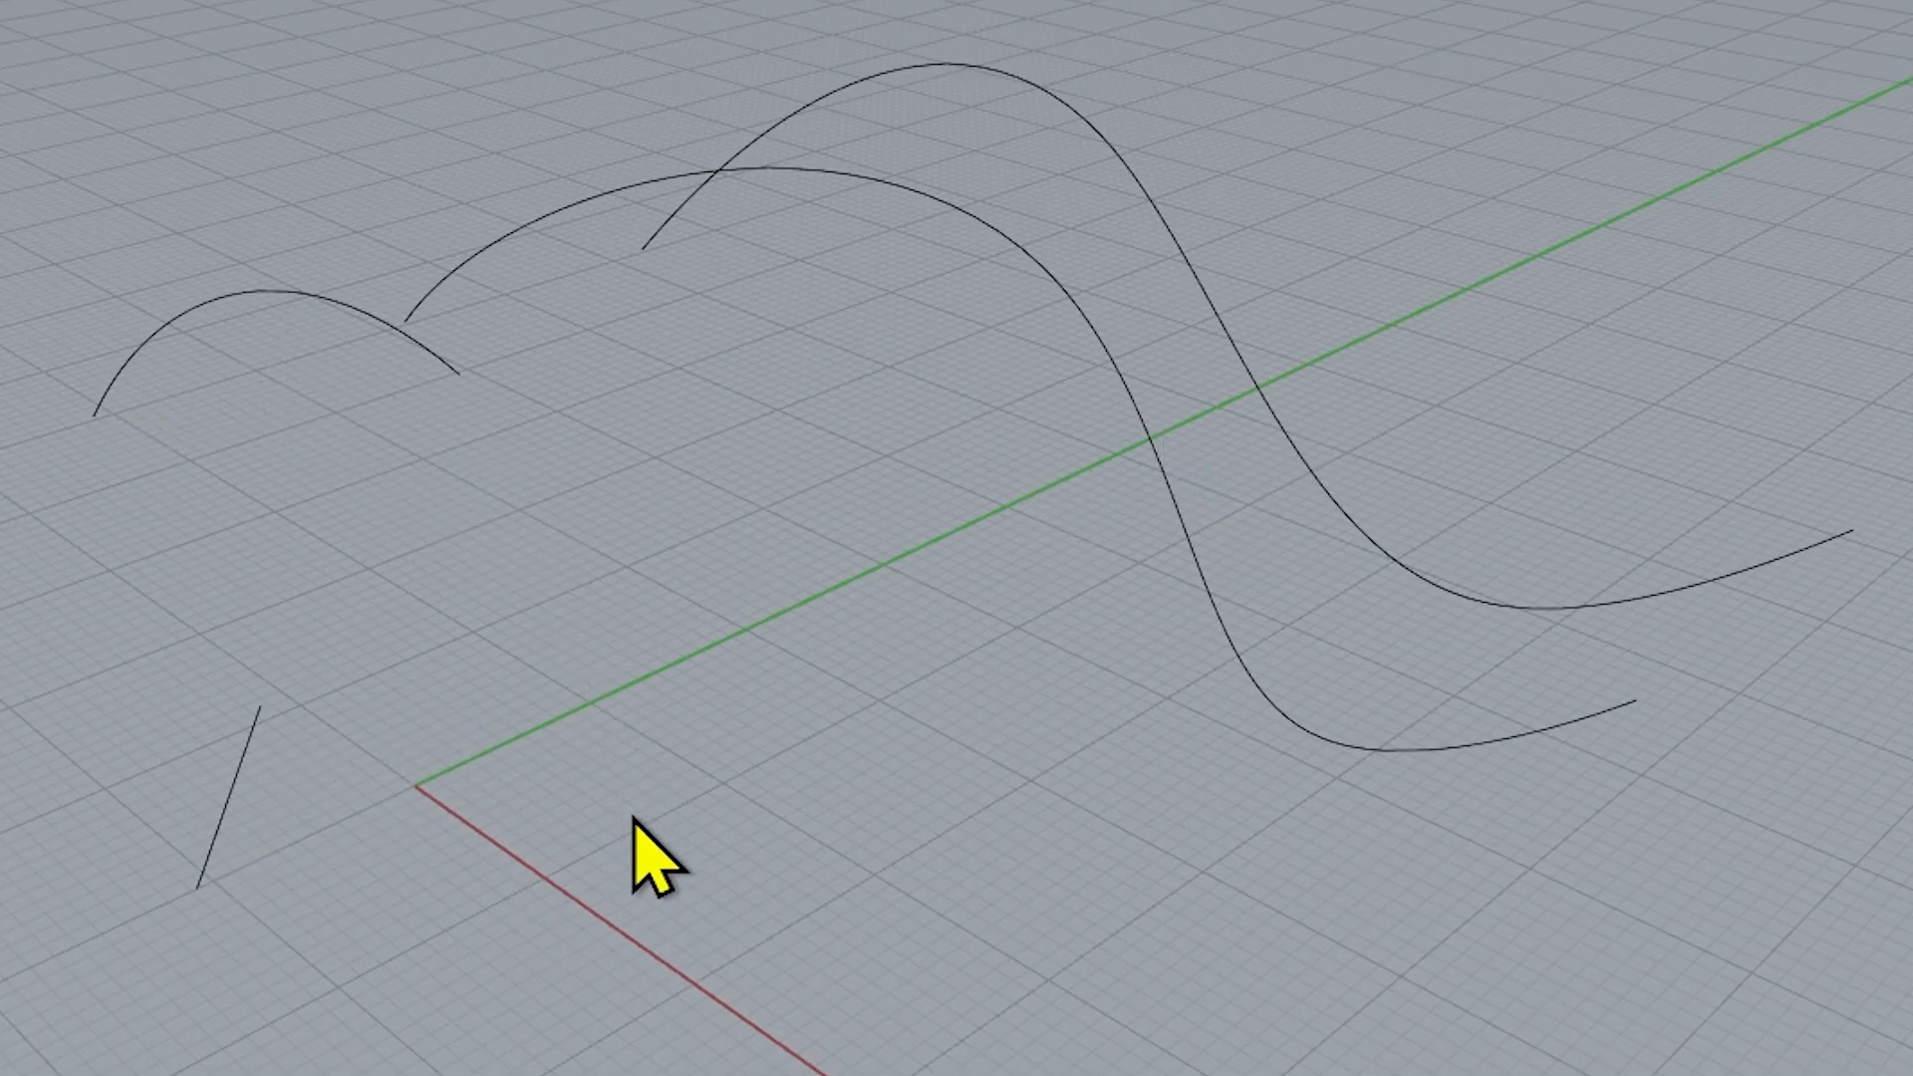
key("ctrl+z")
left_click(651, 925)
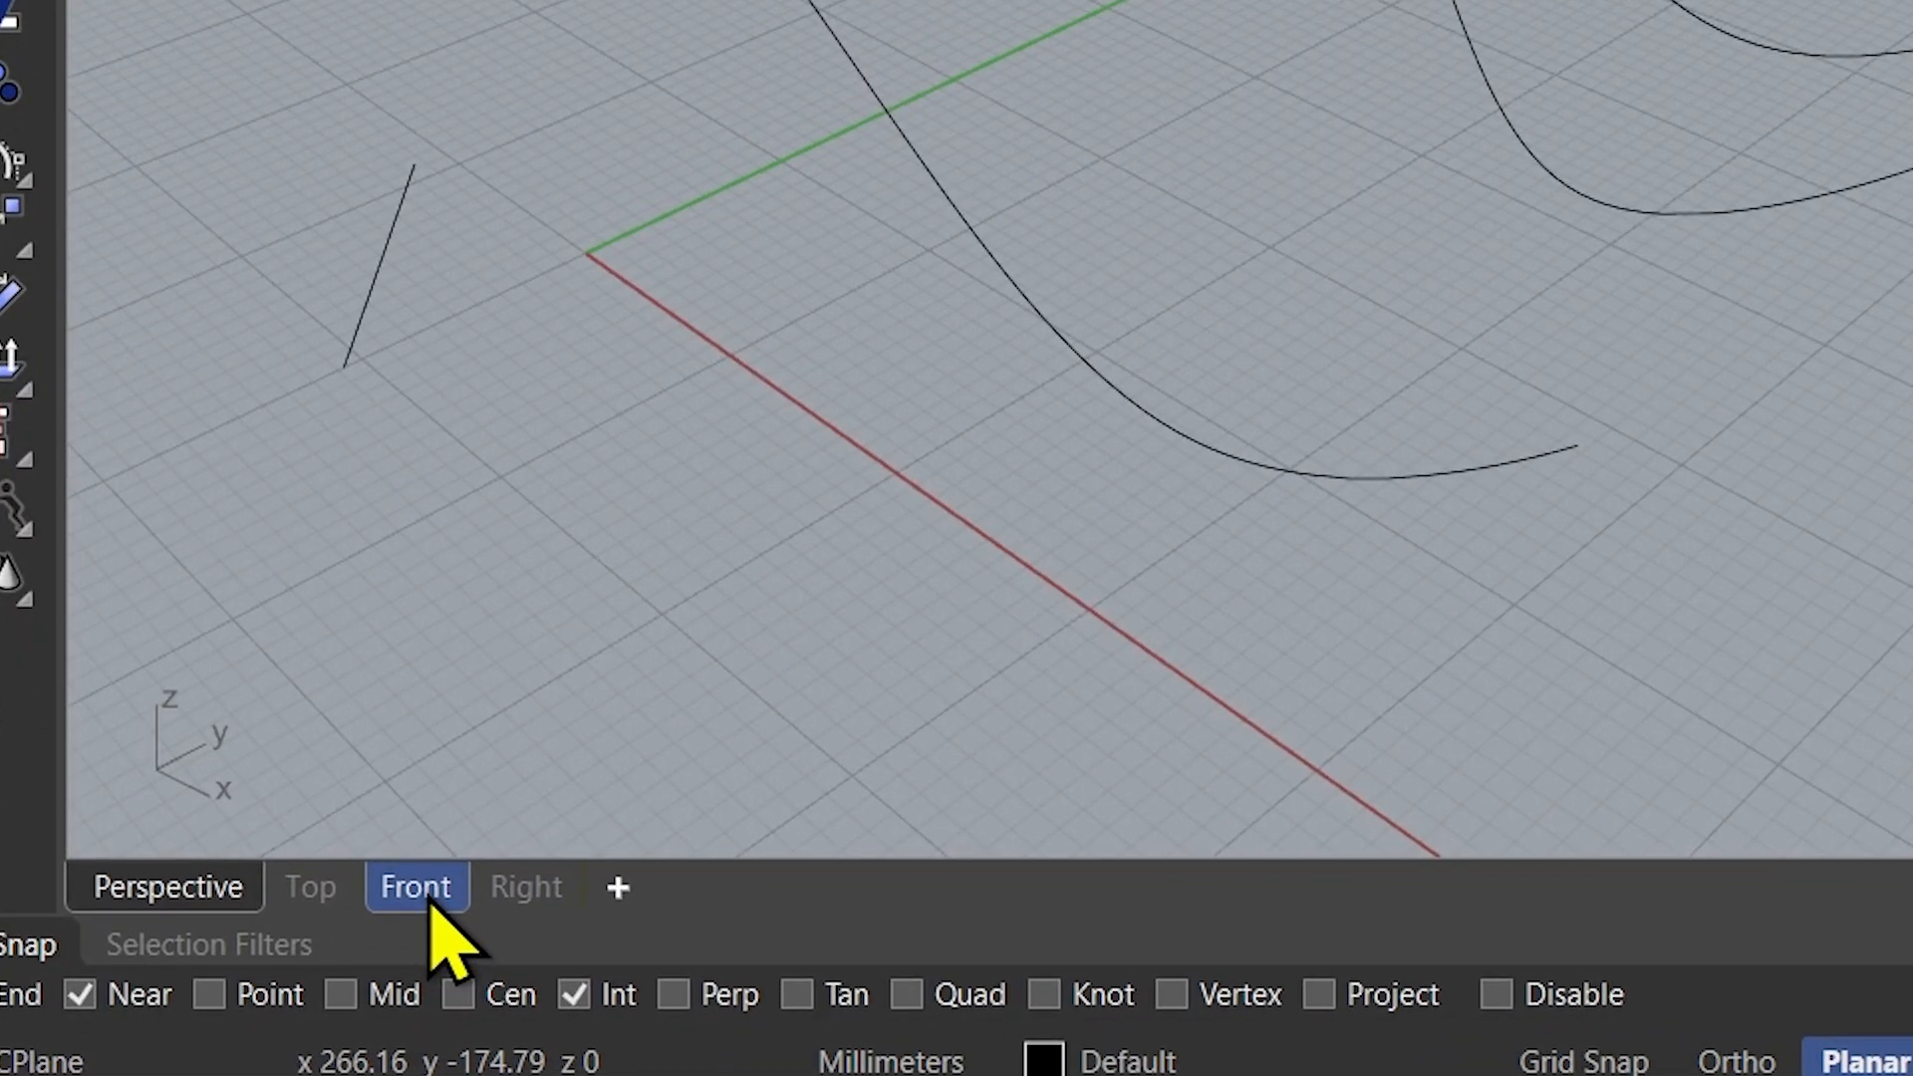
Trim the descending ends off all three wavy curves in the Front view with the slanted line, and check them in the Perspective view
left_click(275, 977)
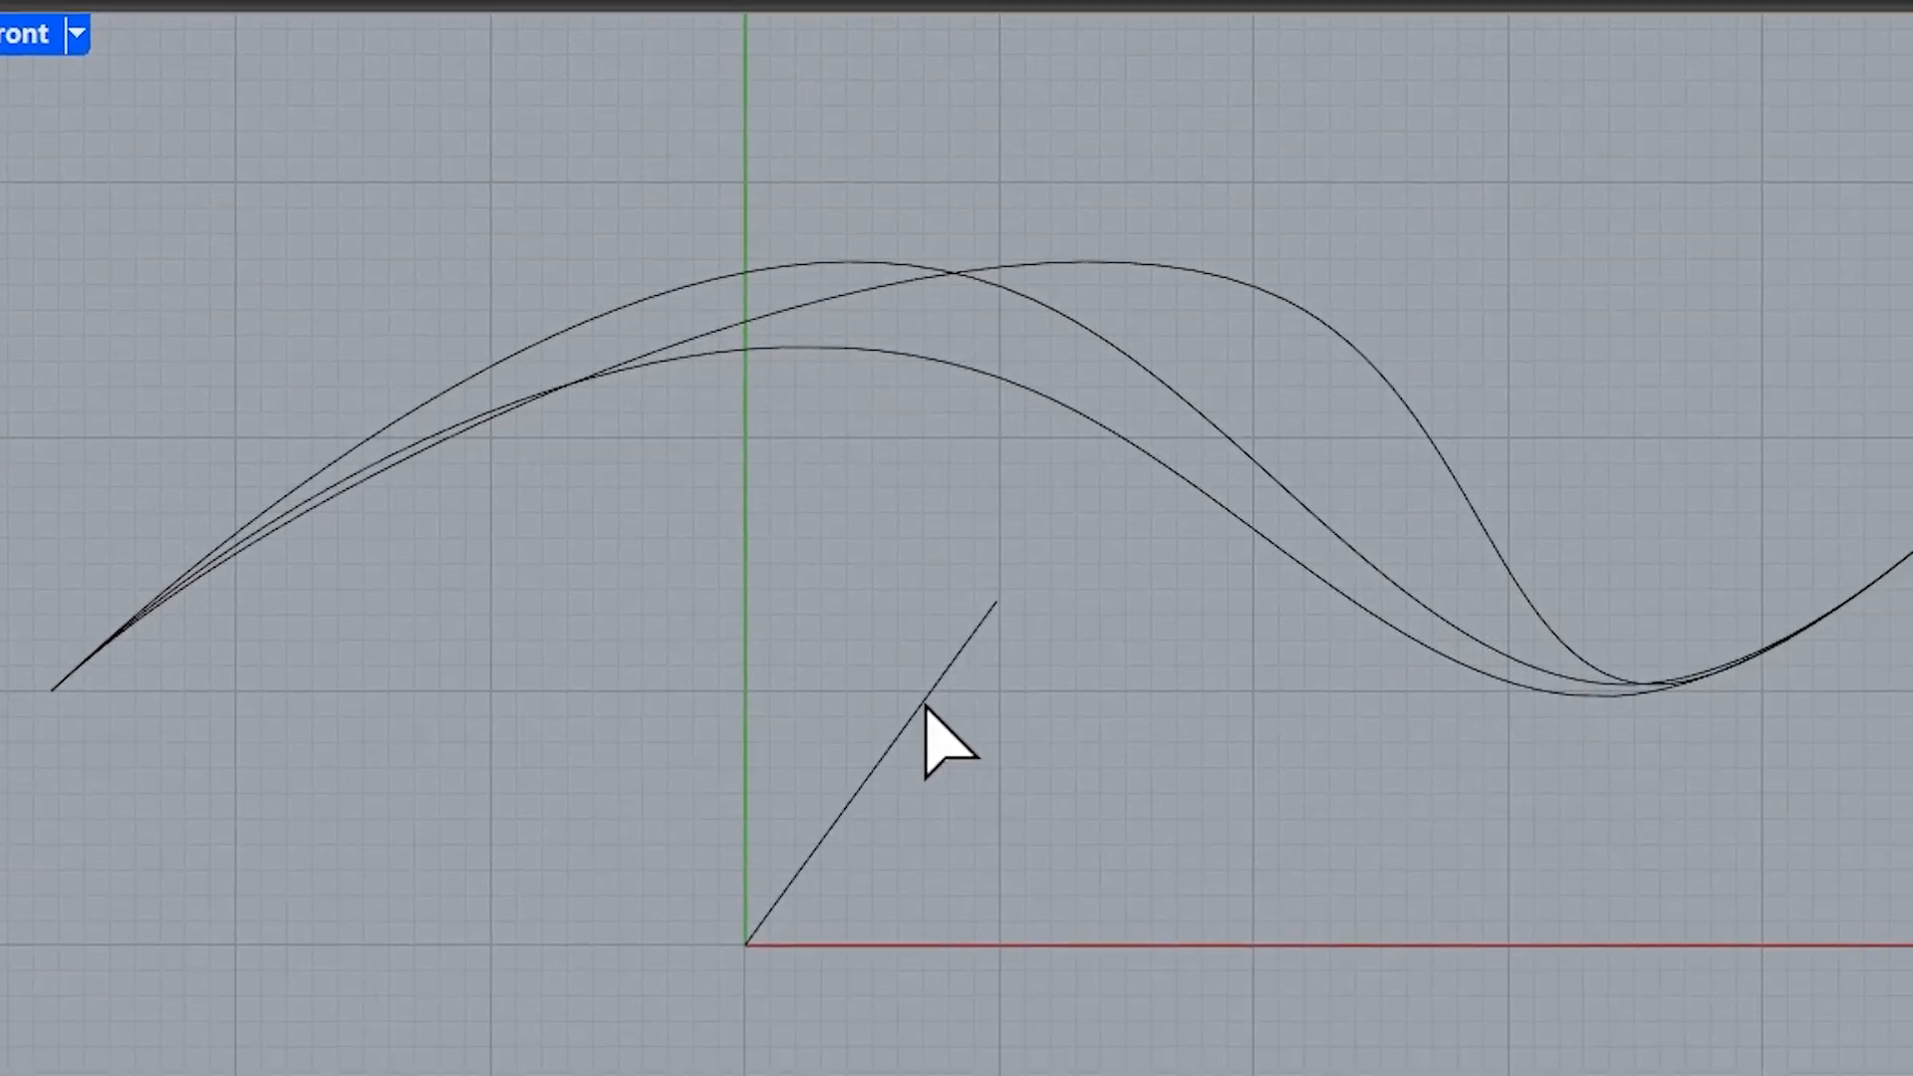
left_click(911, 719)
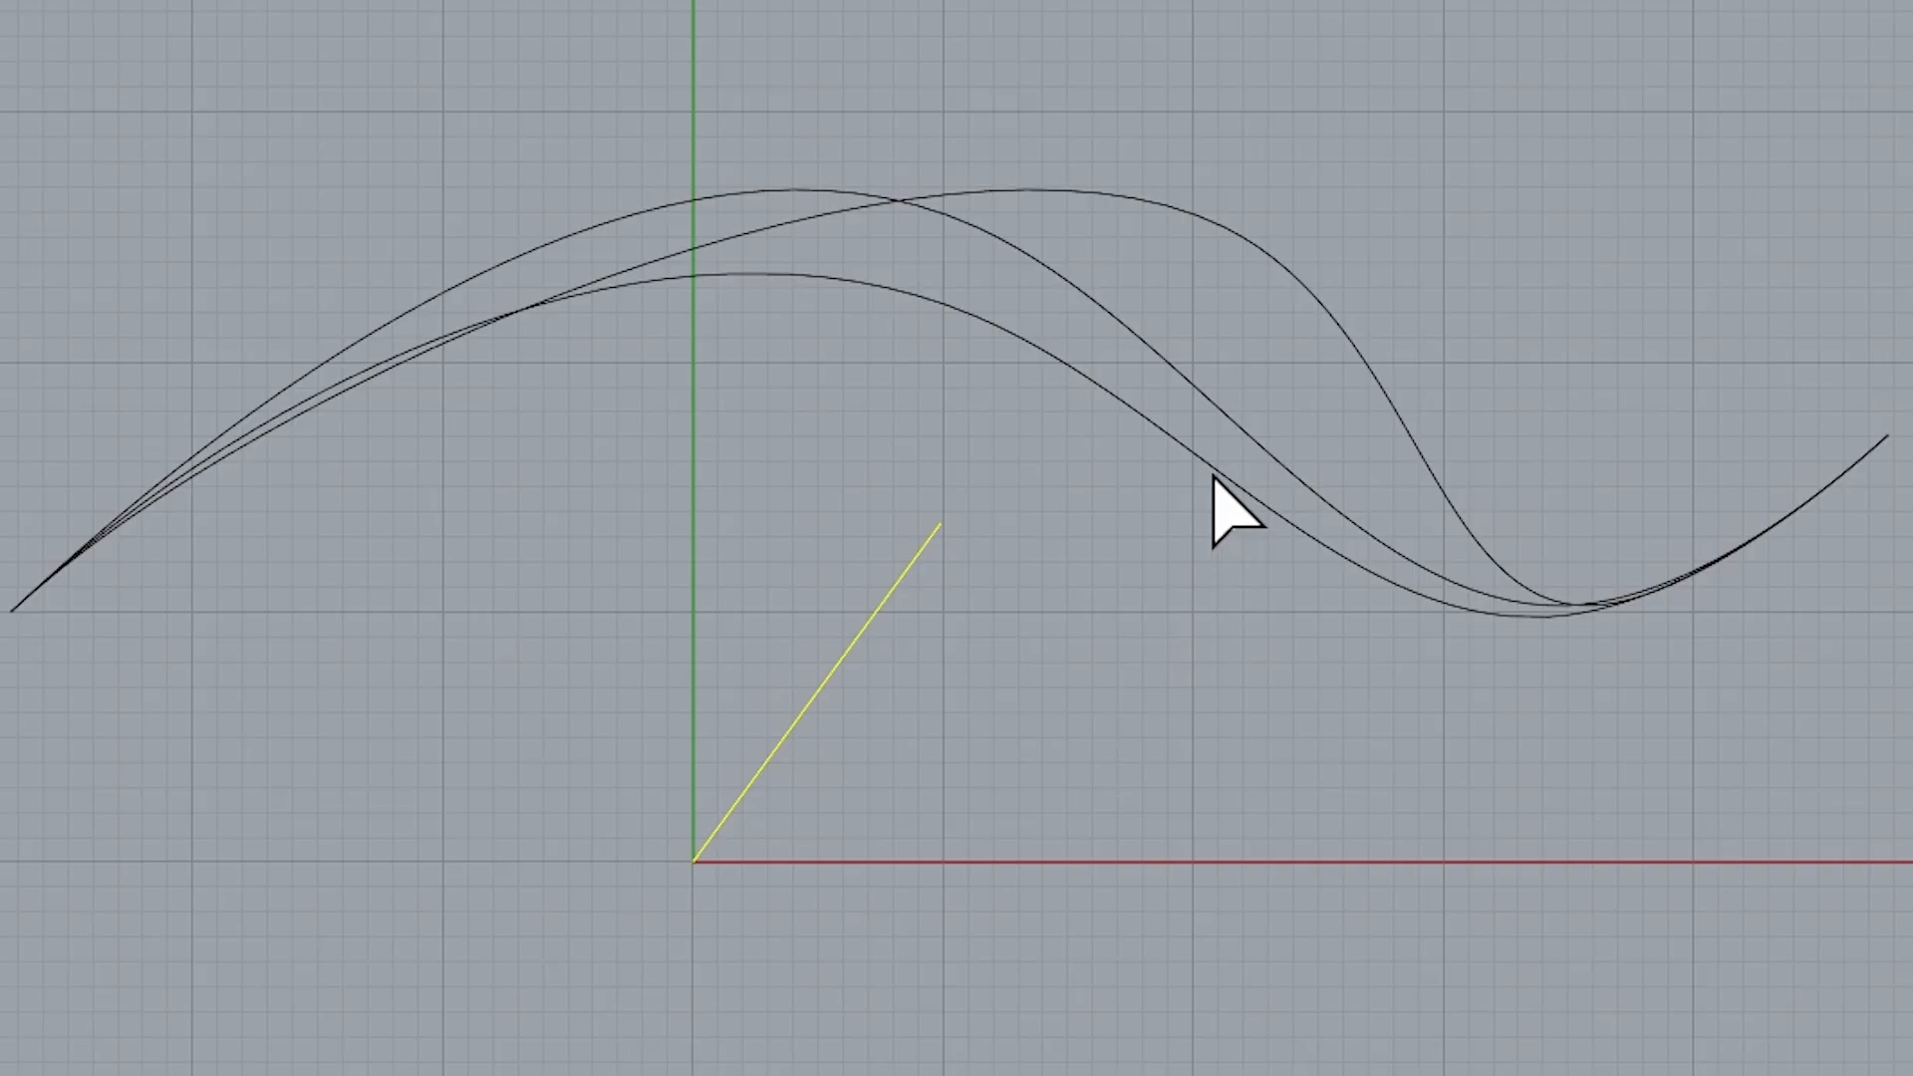
left_click(1257, 453)
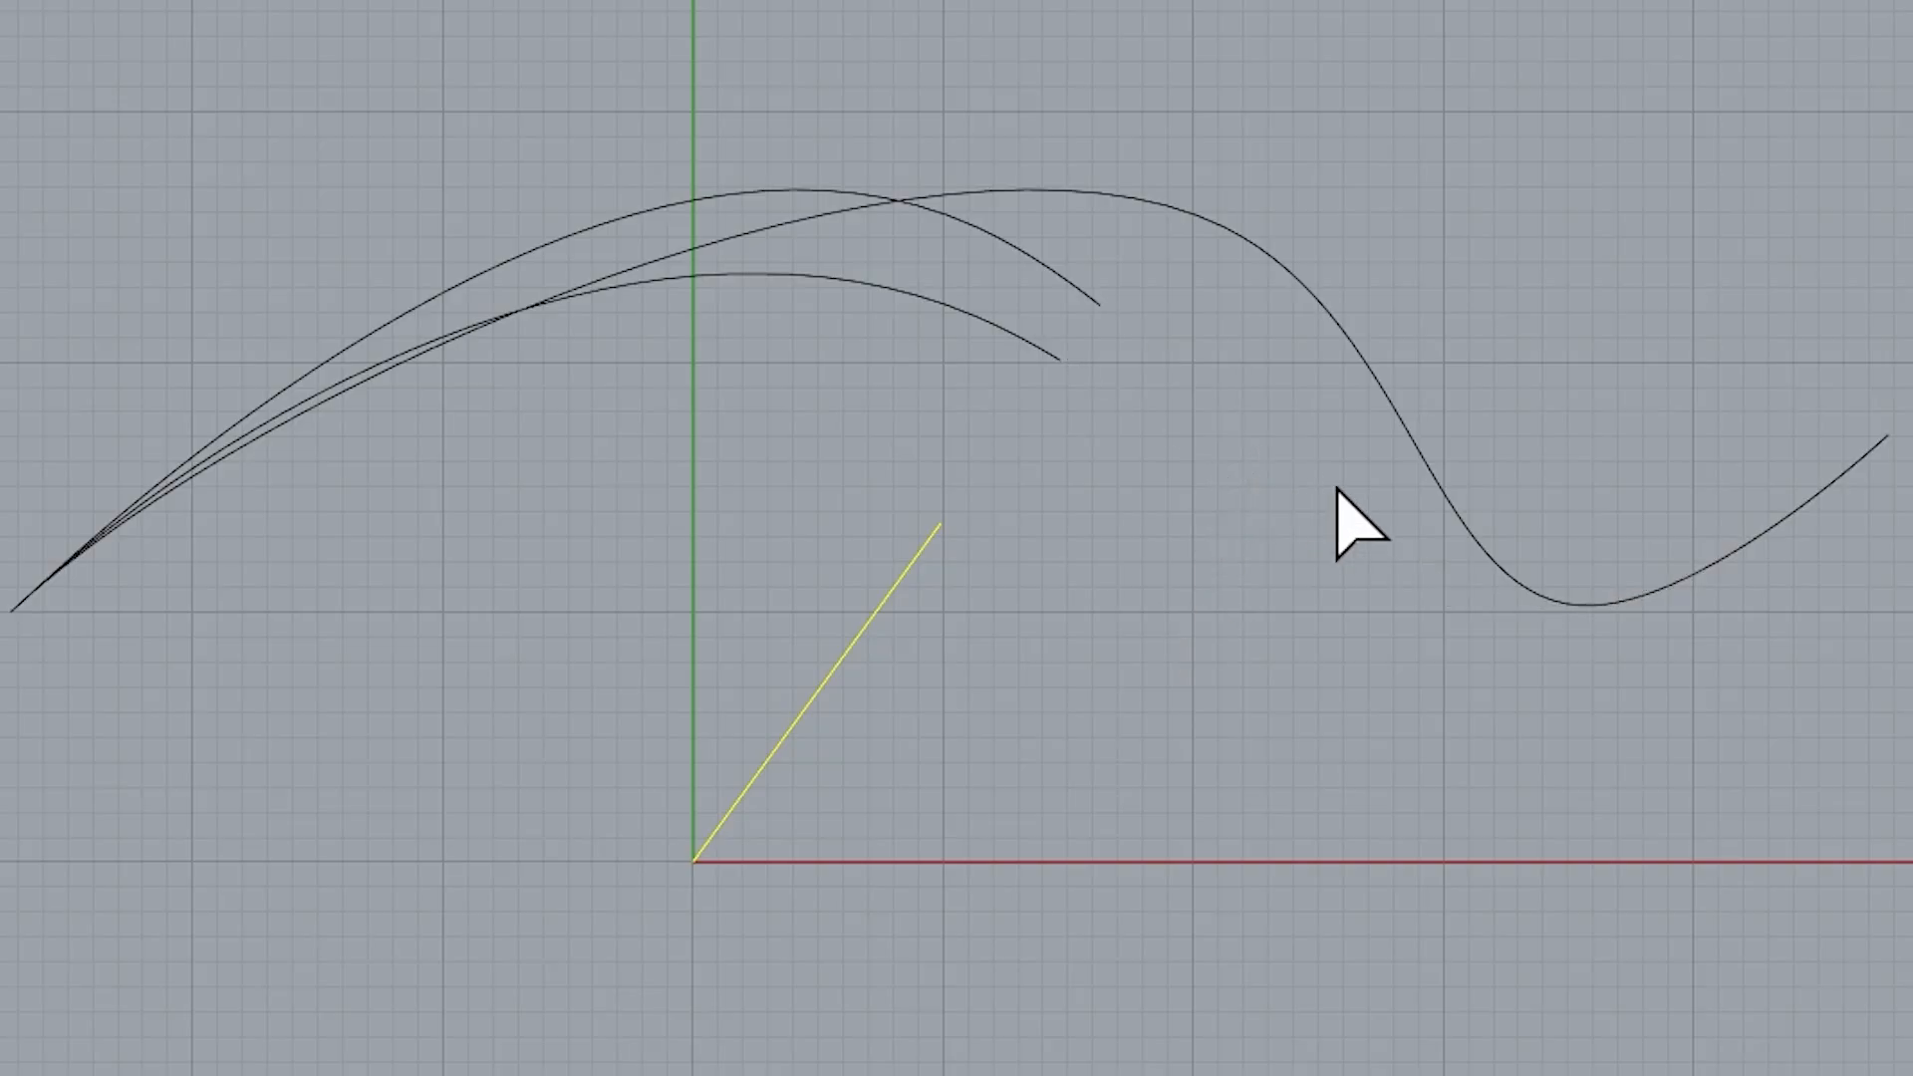
left_click(1455, 530)
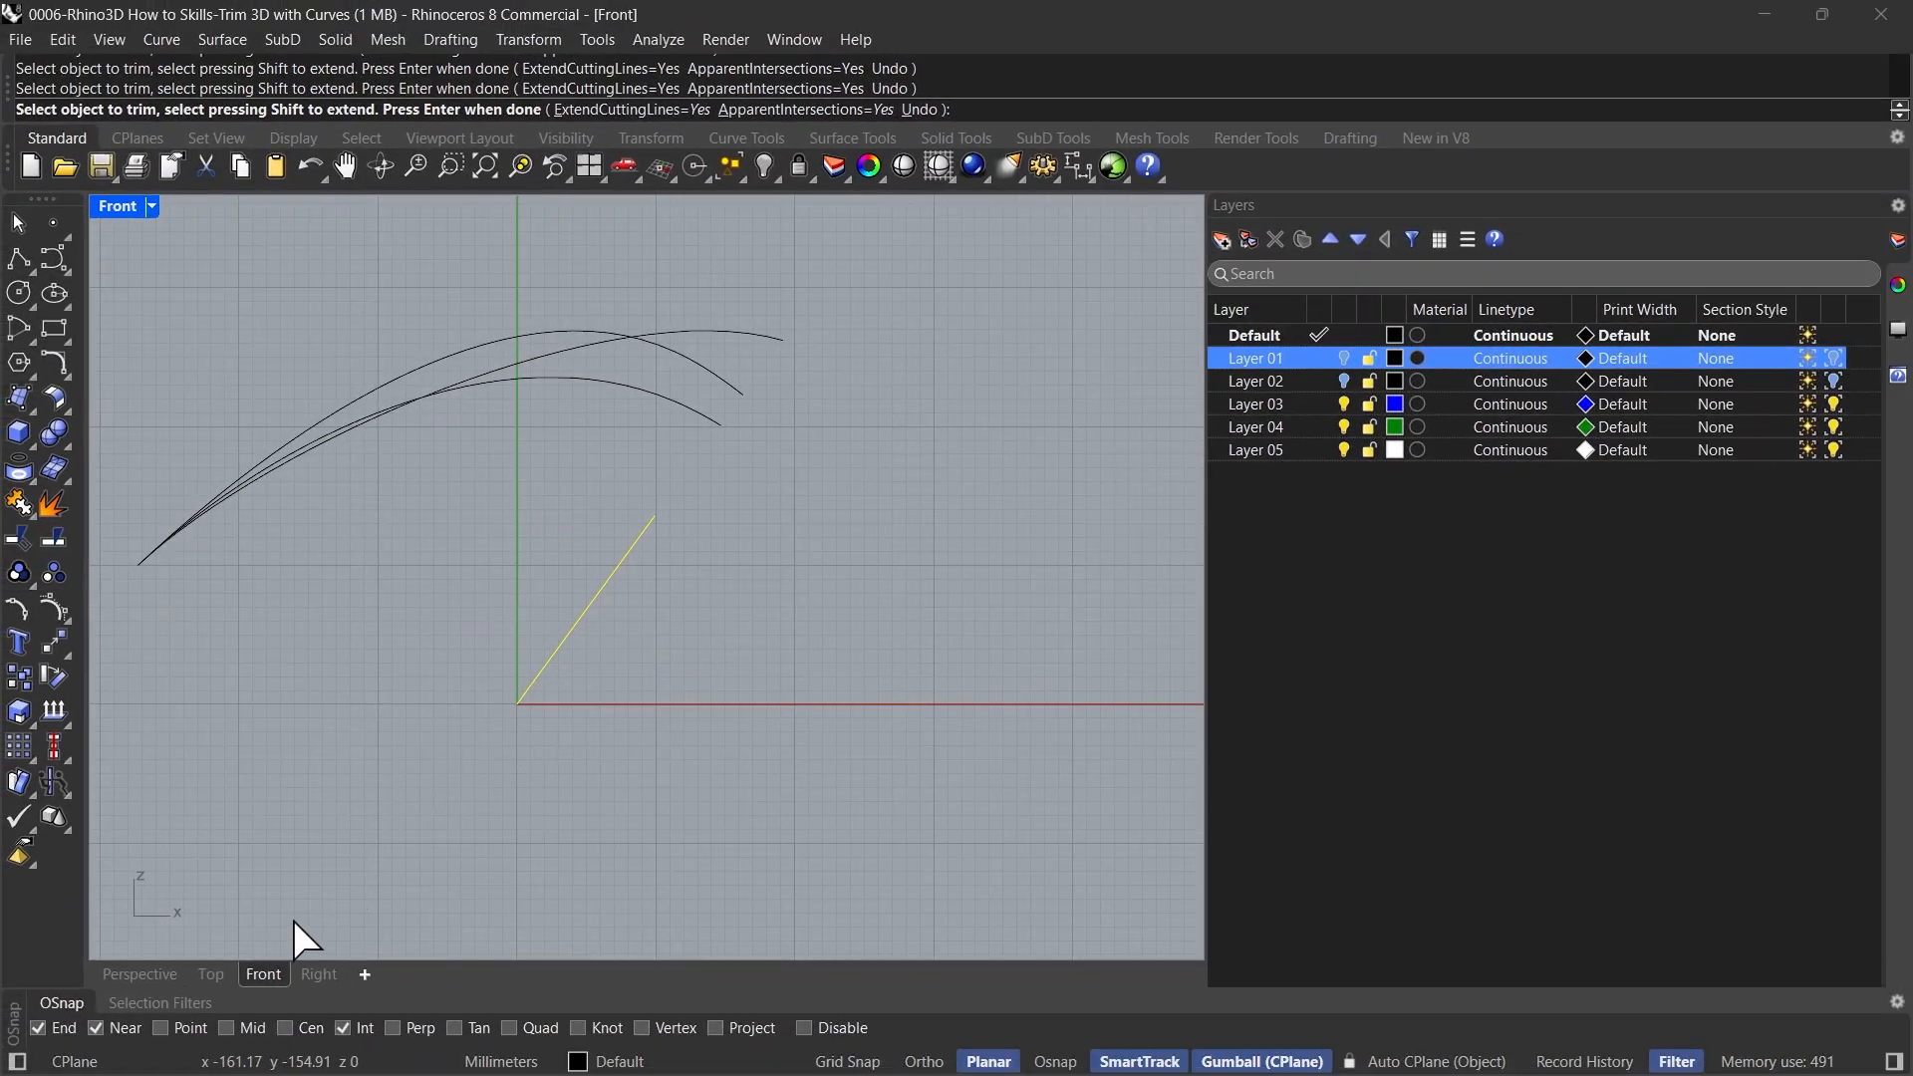
left_click(140, 974)
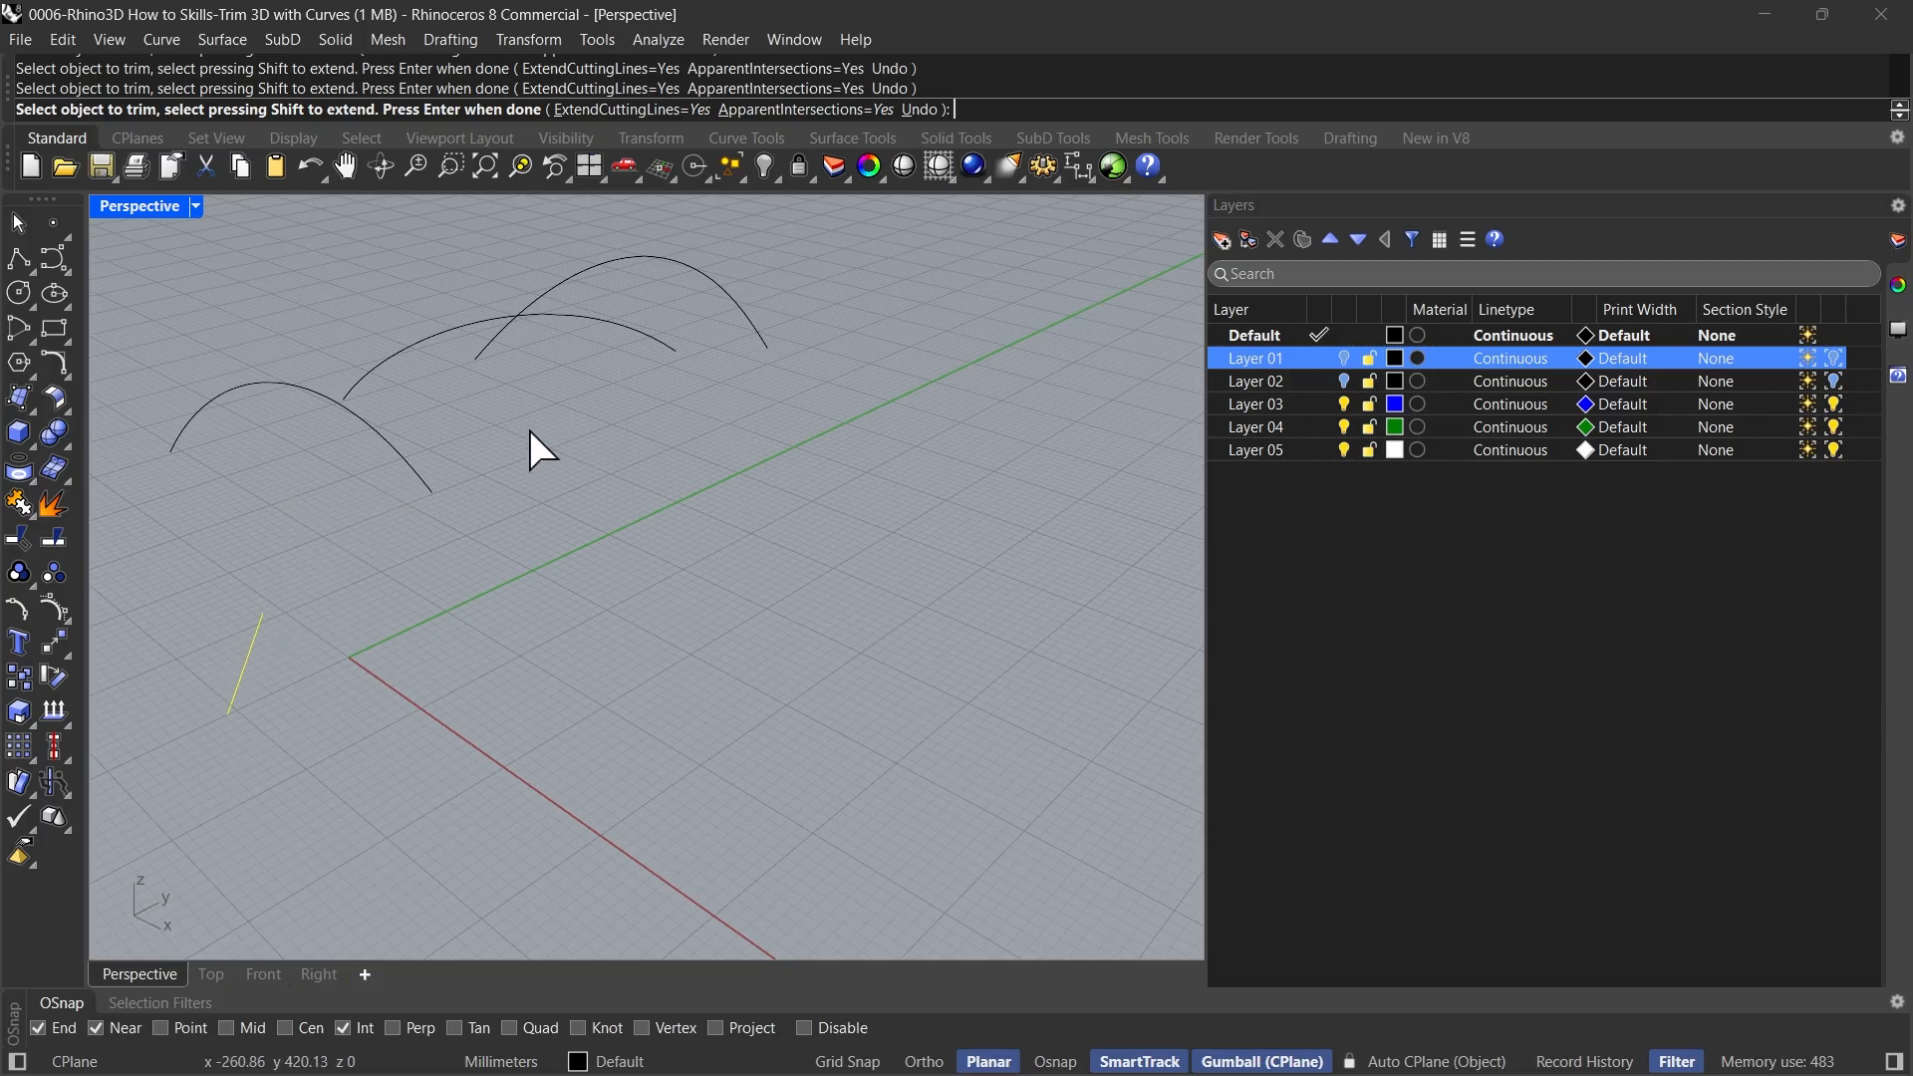
left_click(256, 974)
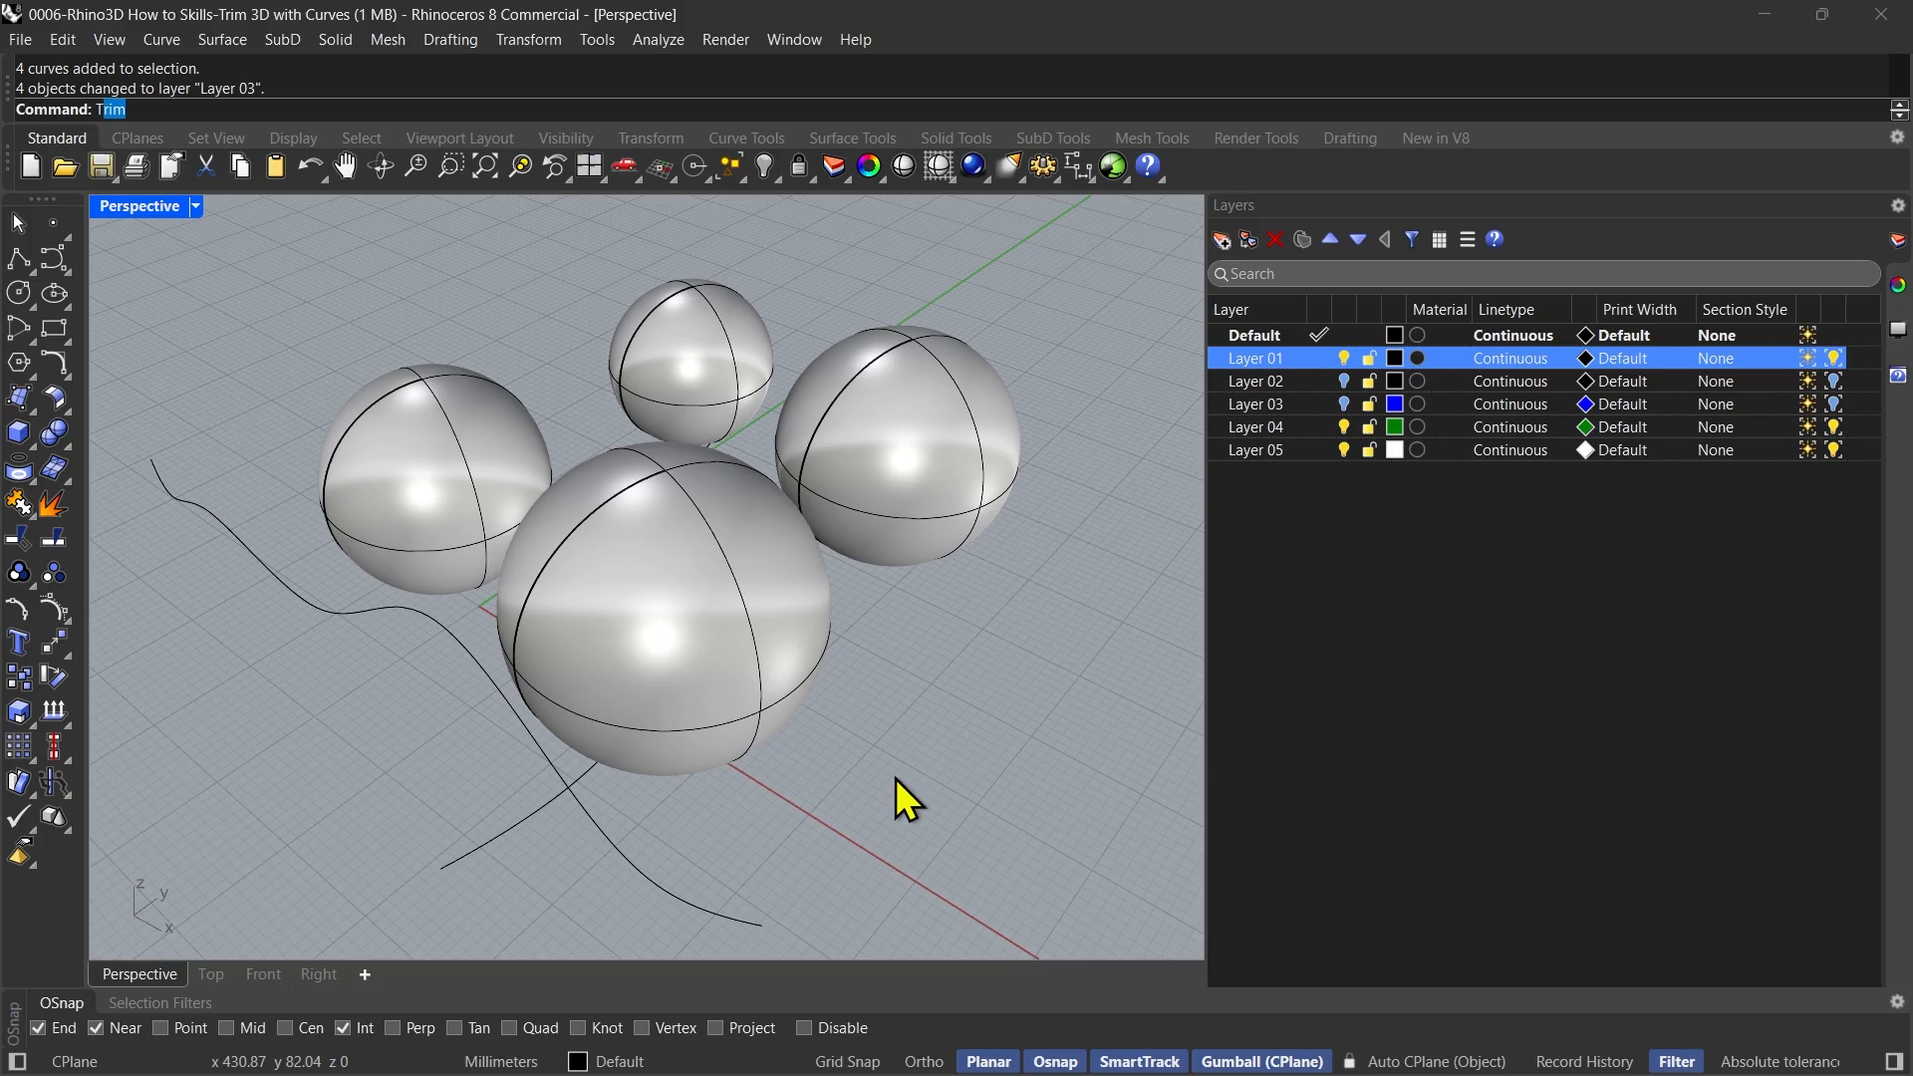
Start Trim in the Perspective view with ExtendCuttingLines=No and ApparentIntersections=No
type("im")
key("Return")
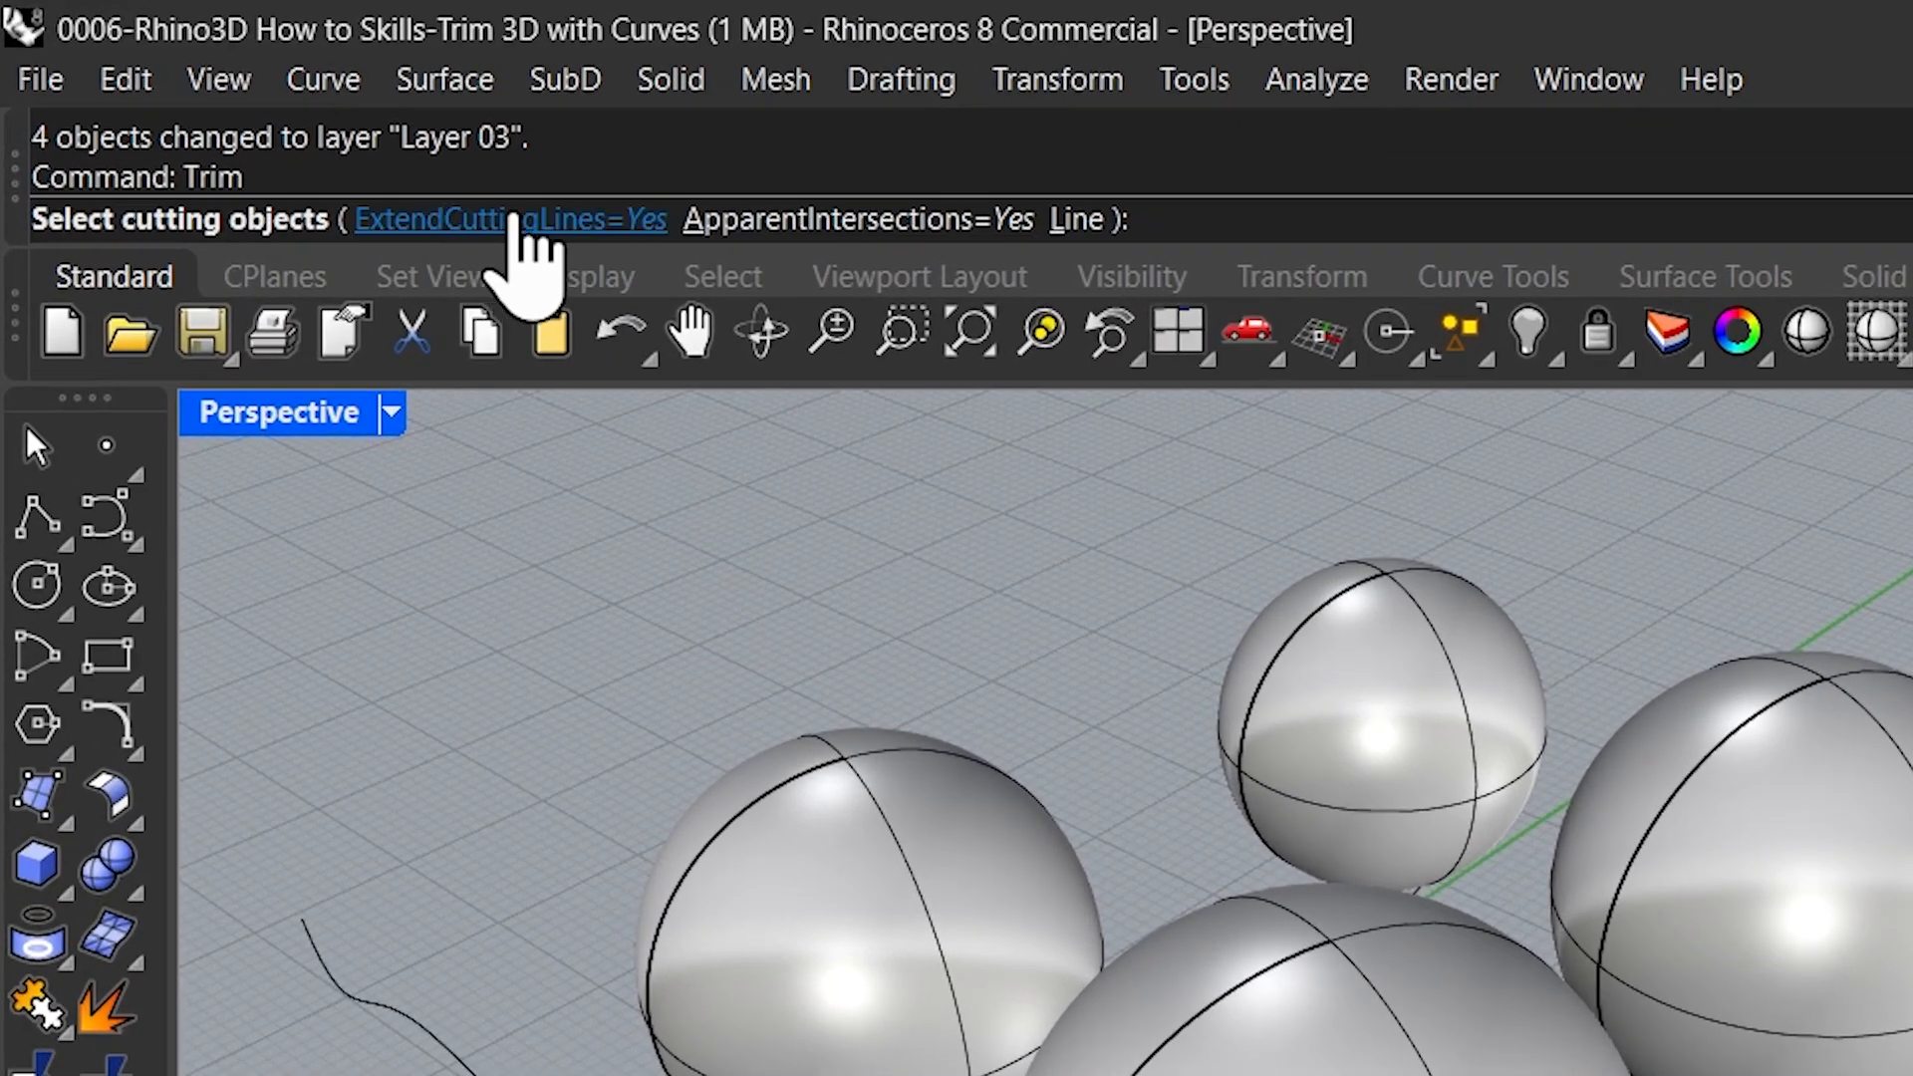
left_click(538, 221)
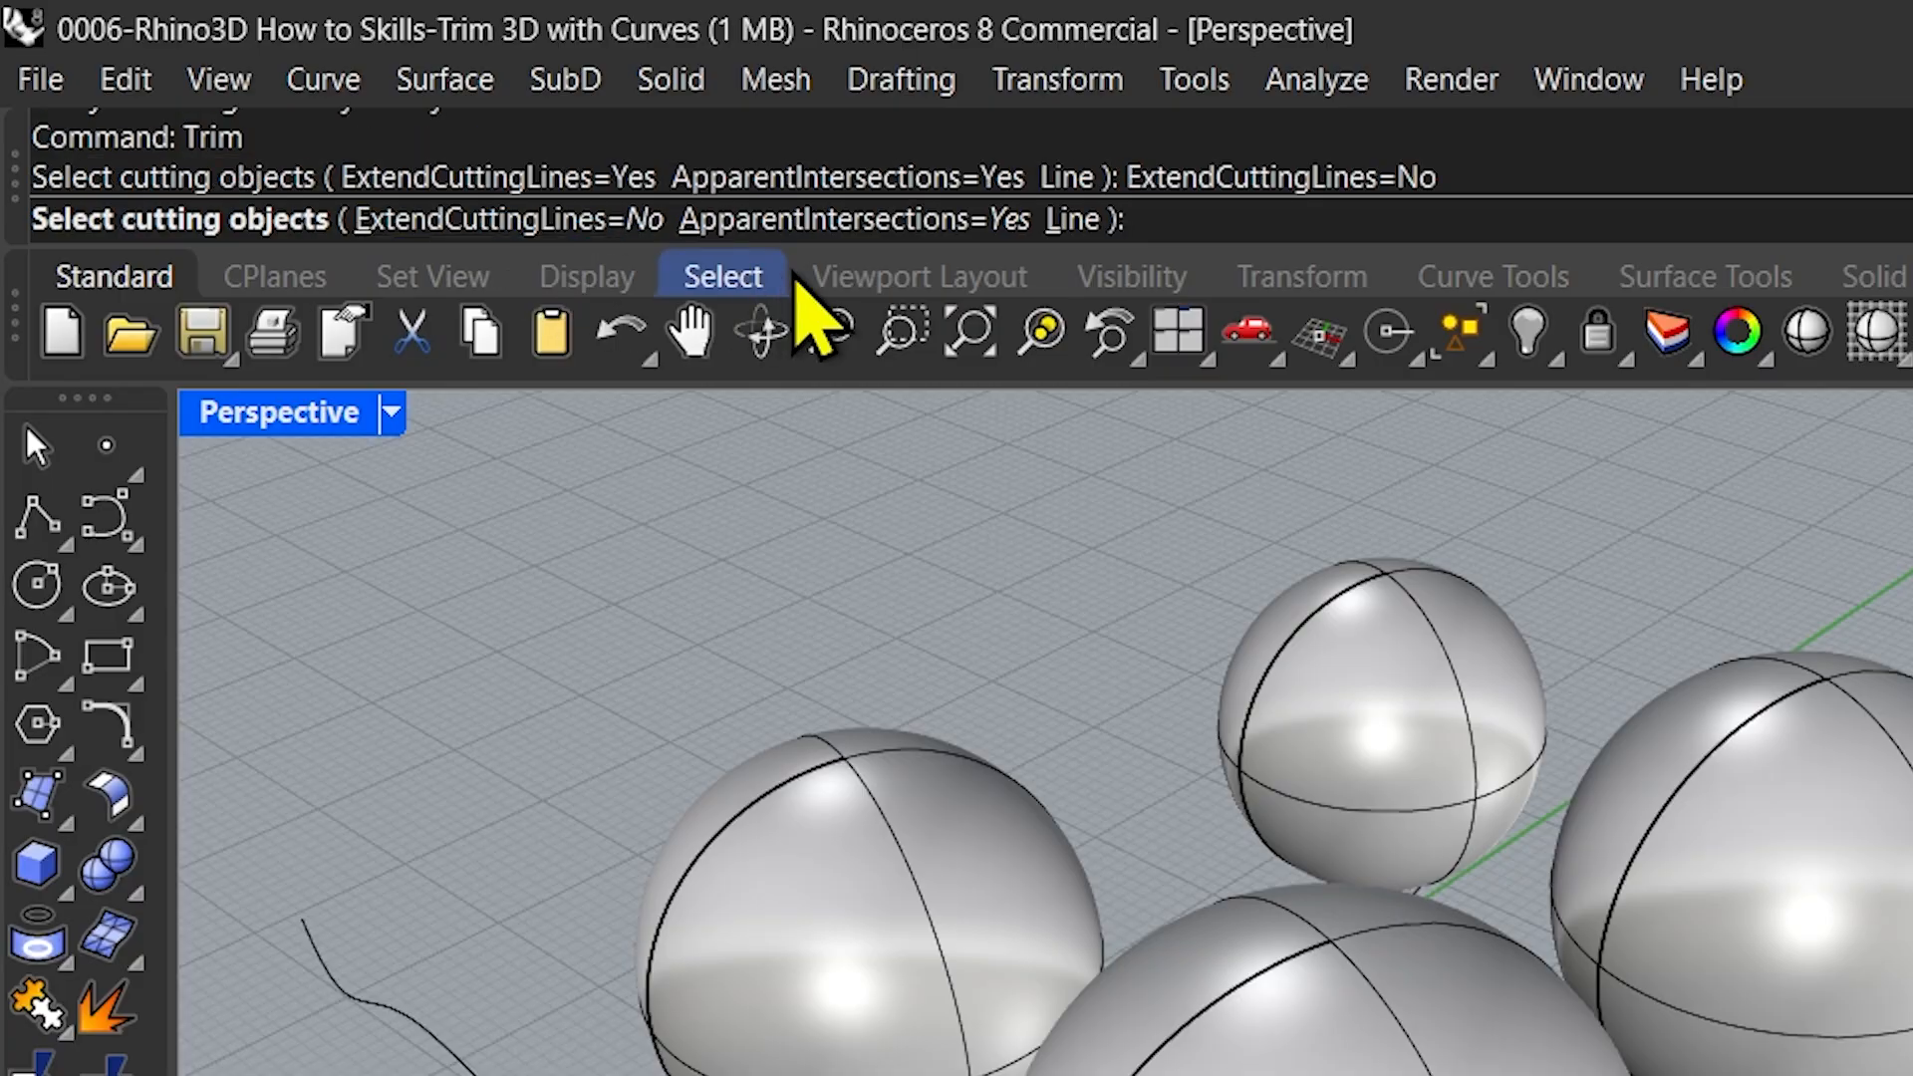
left_click(876, 227)
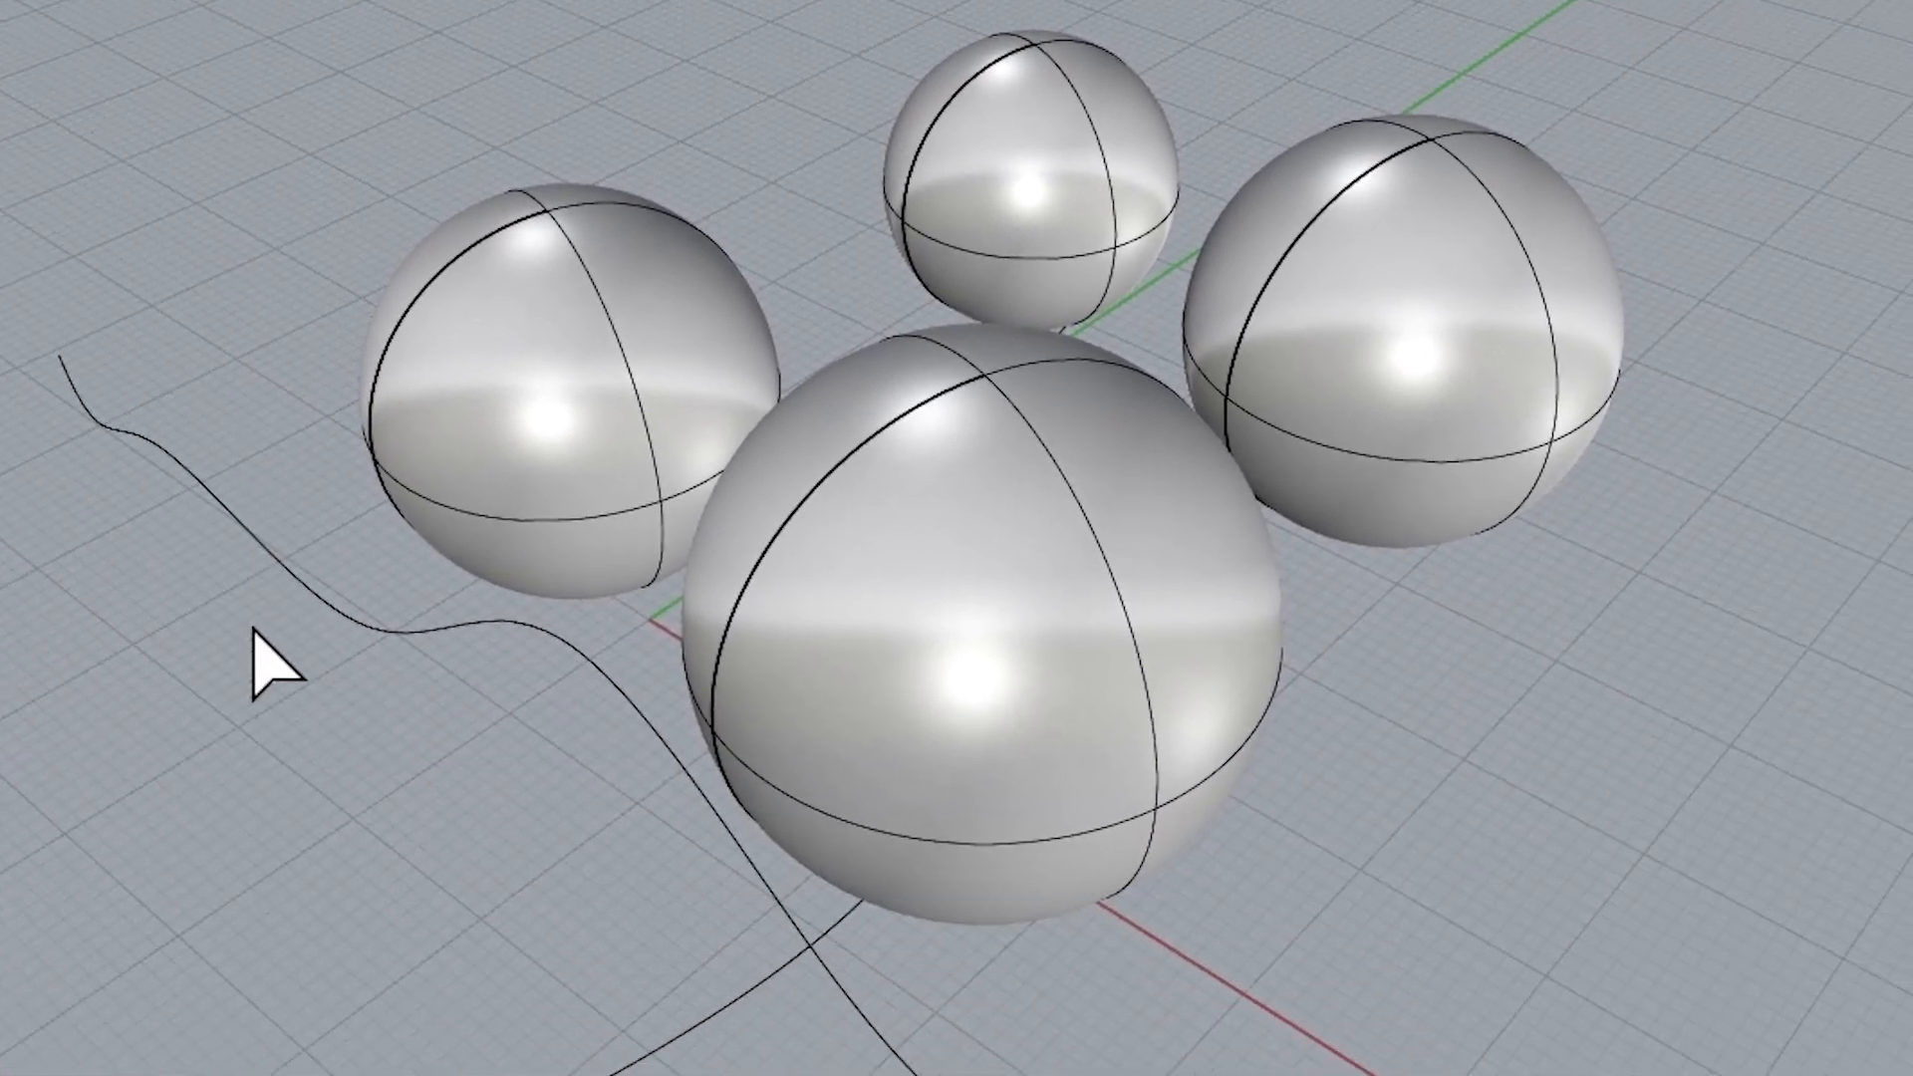
Trim the upper portions off all four spheres, using the upright wavy curve beside them as the cutting object
right_click_drag(257, 753, 269, 705)
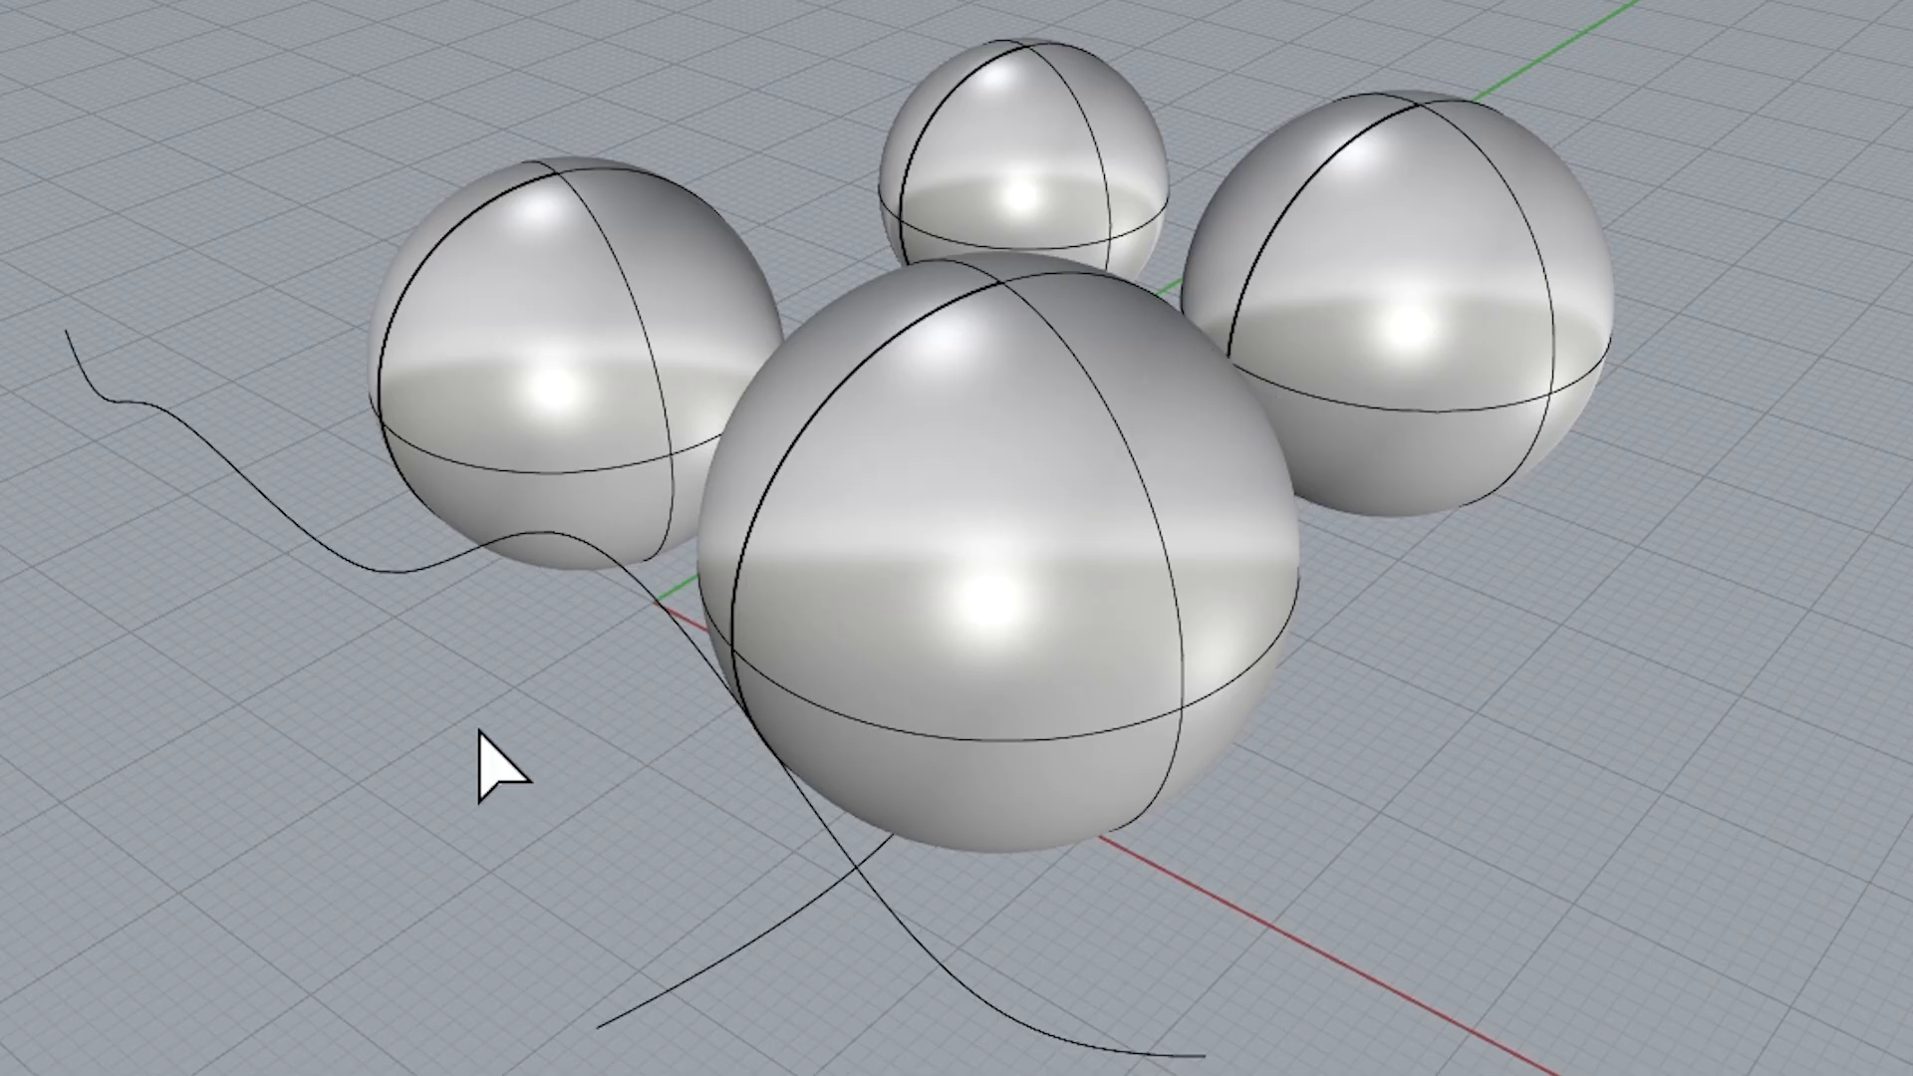
right_click_drag(428, 737, 448, 414)
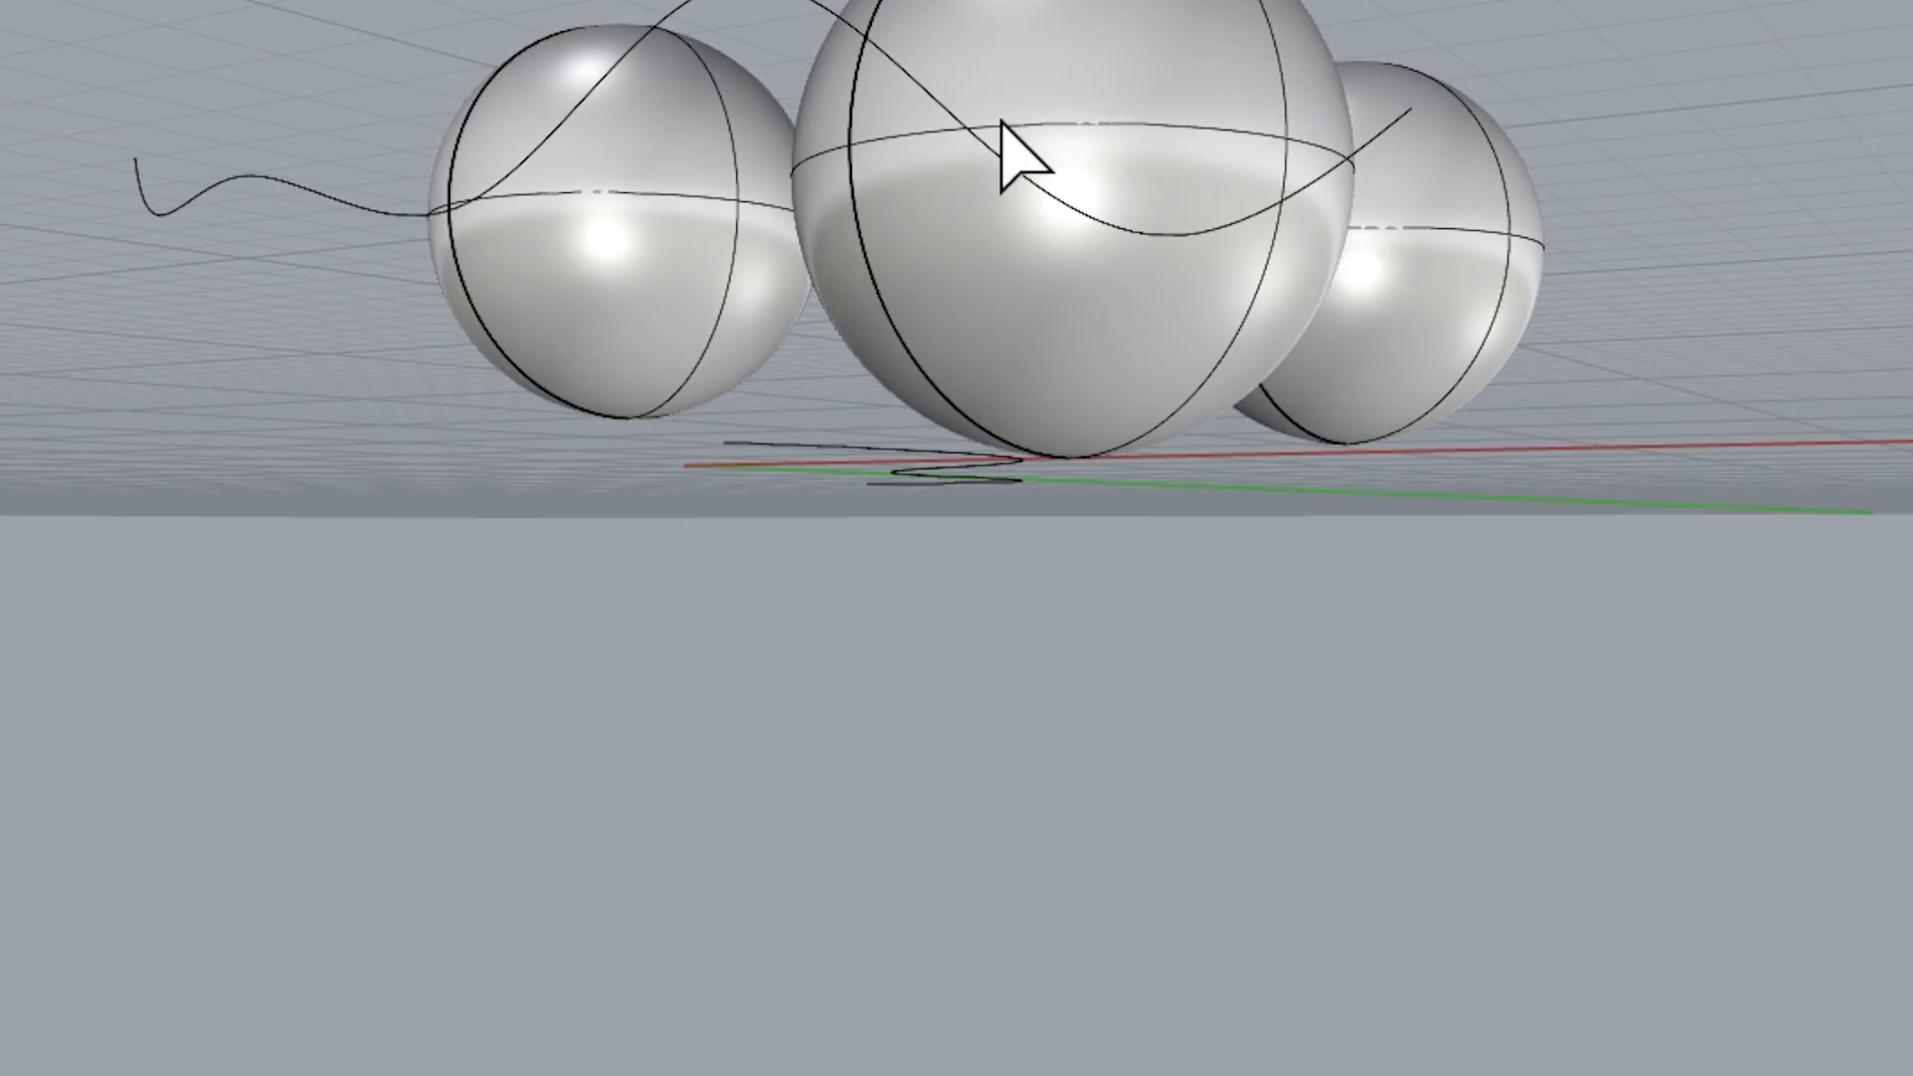
right_click_drag(684, 542, 618, 792)
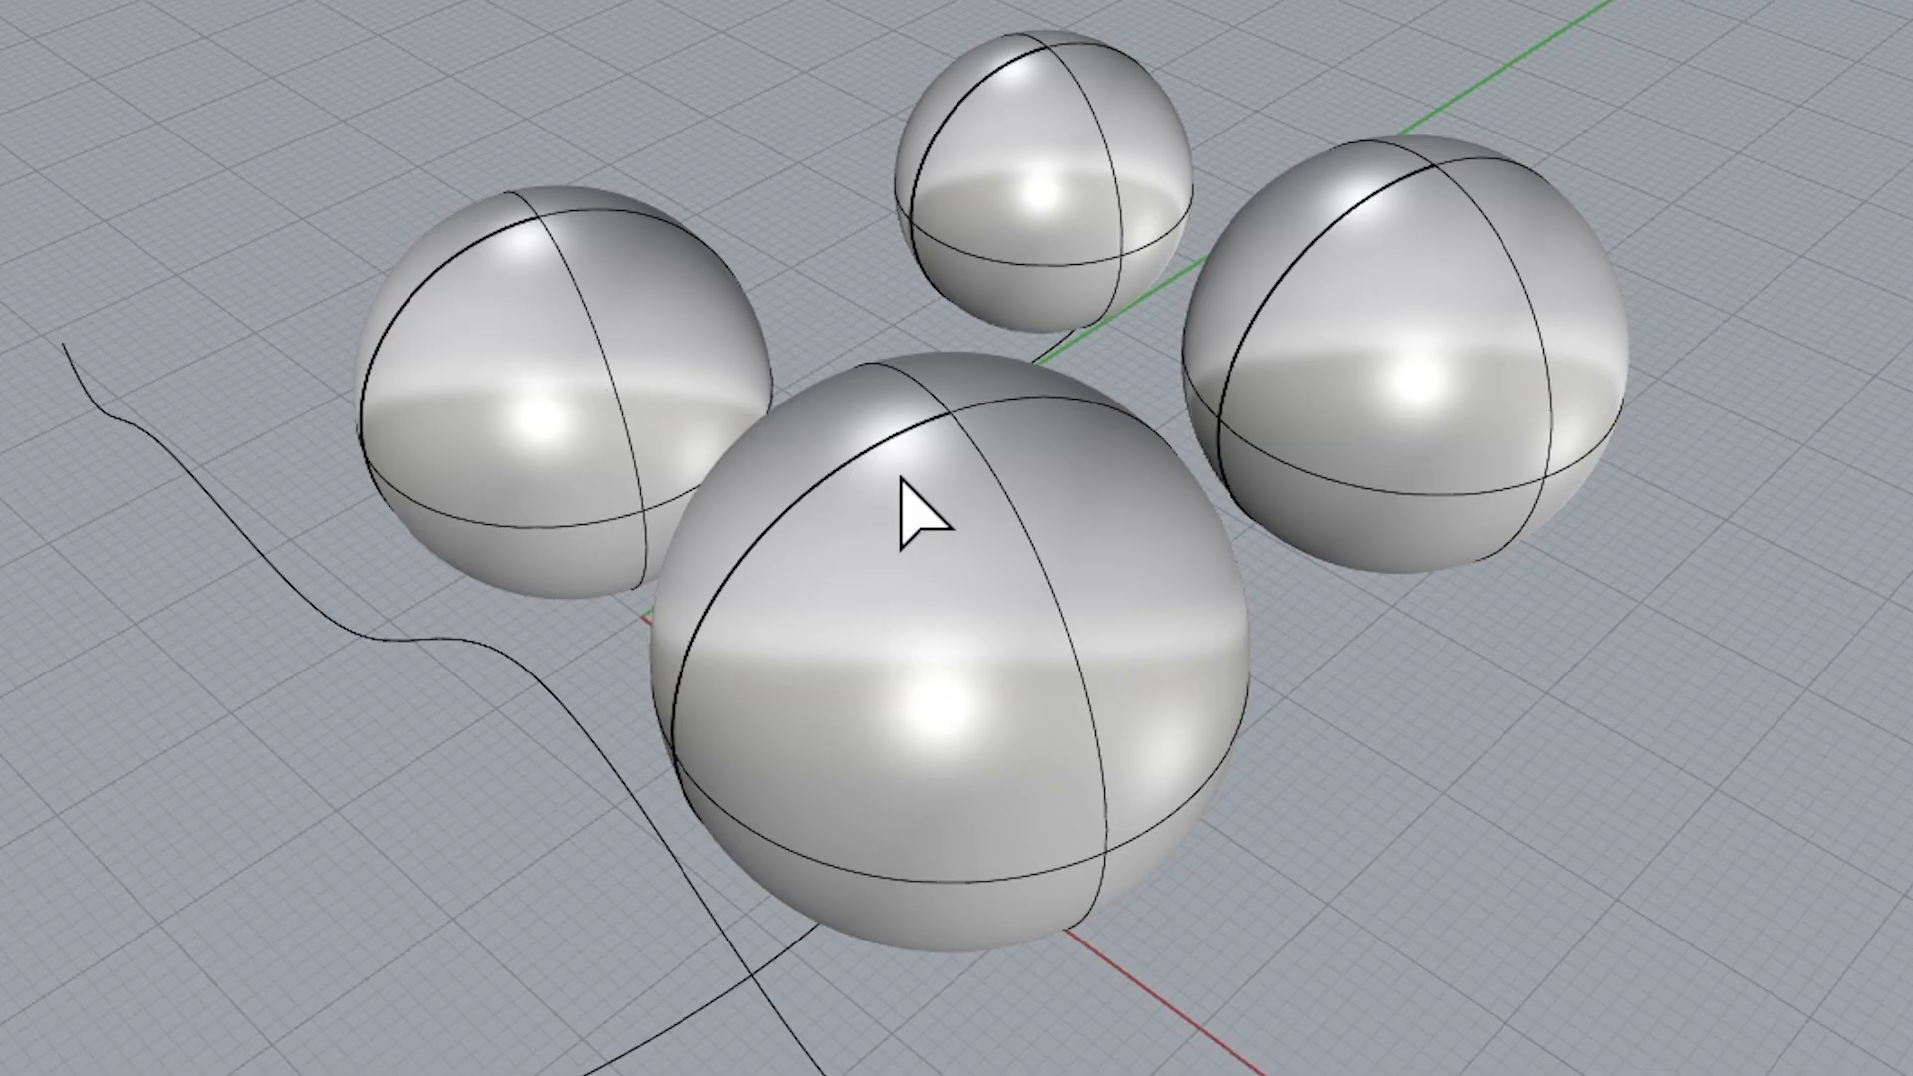
left_click(229, 518)
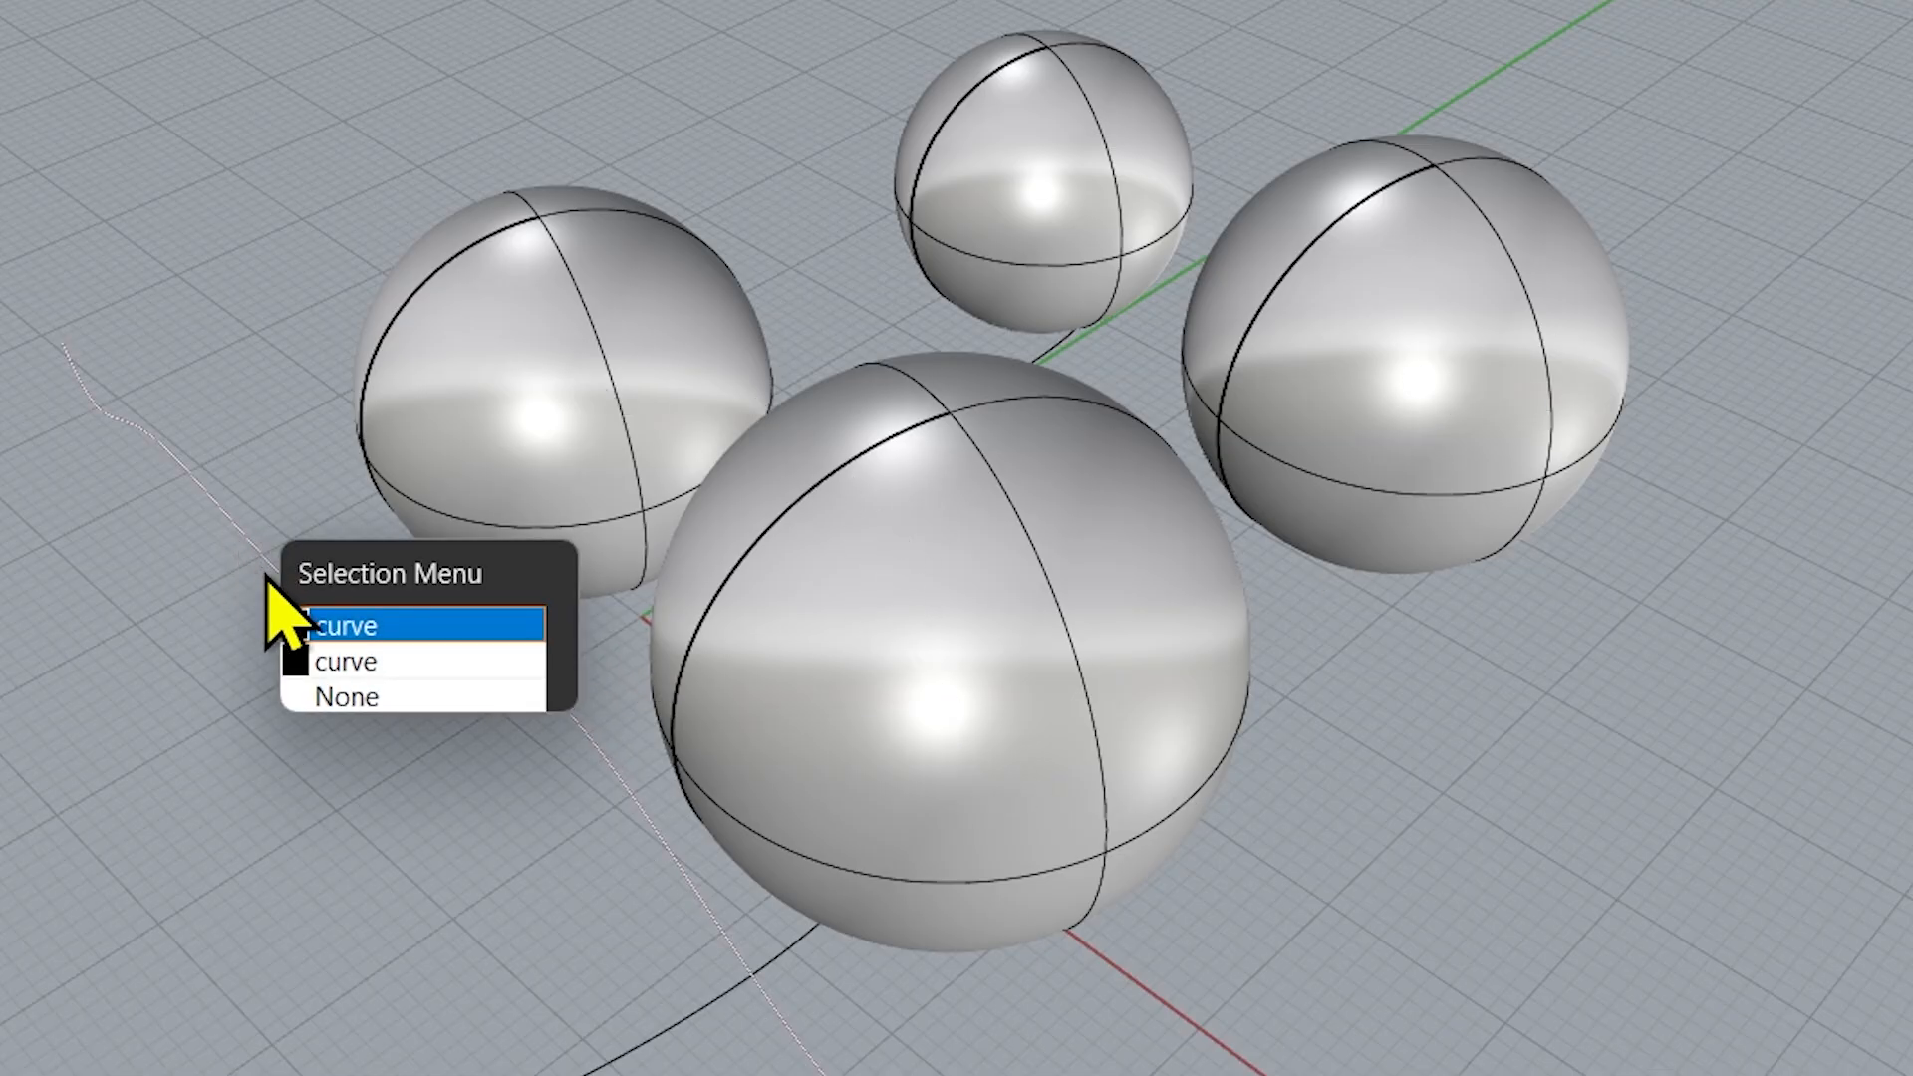
left_click(366, 626)
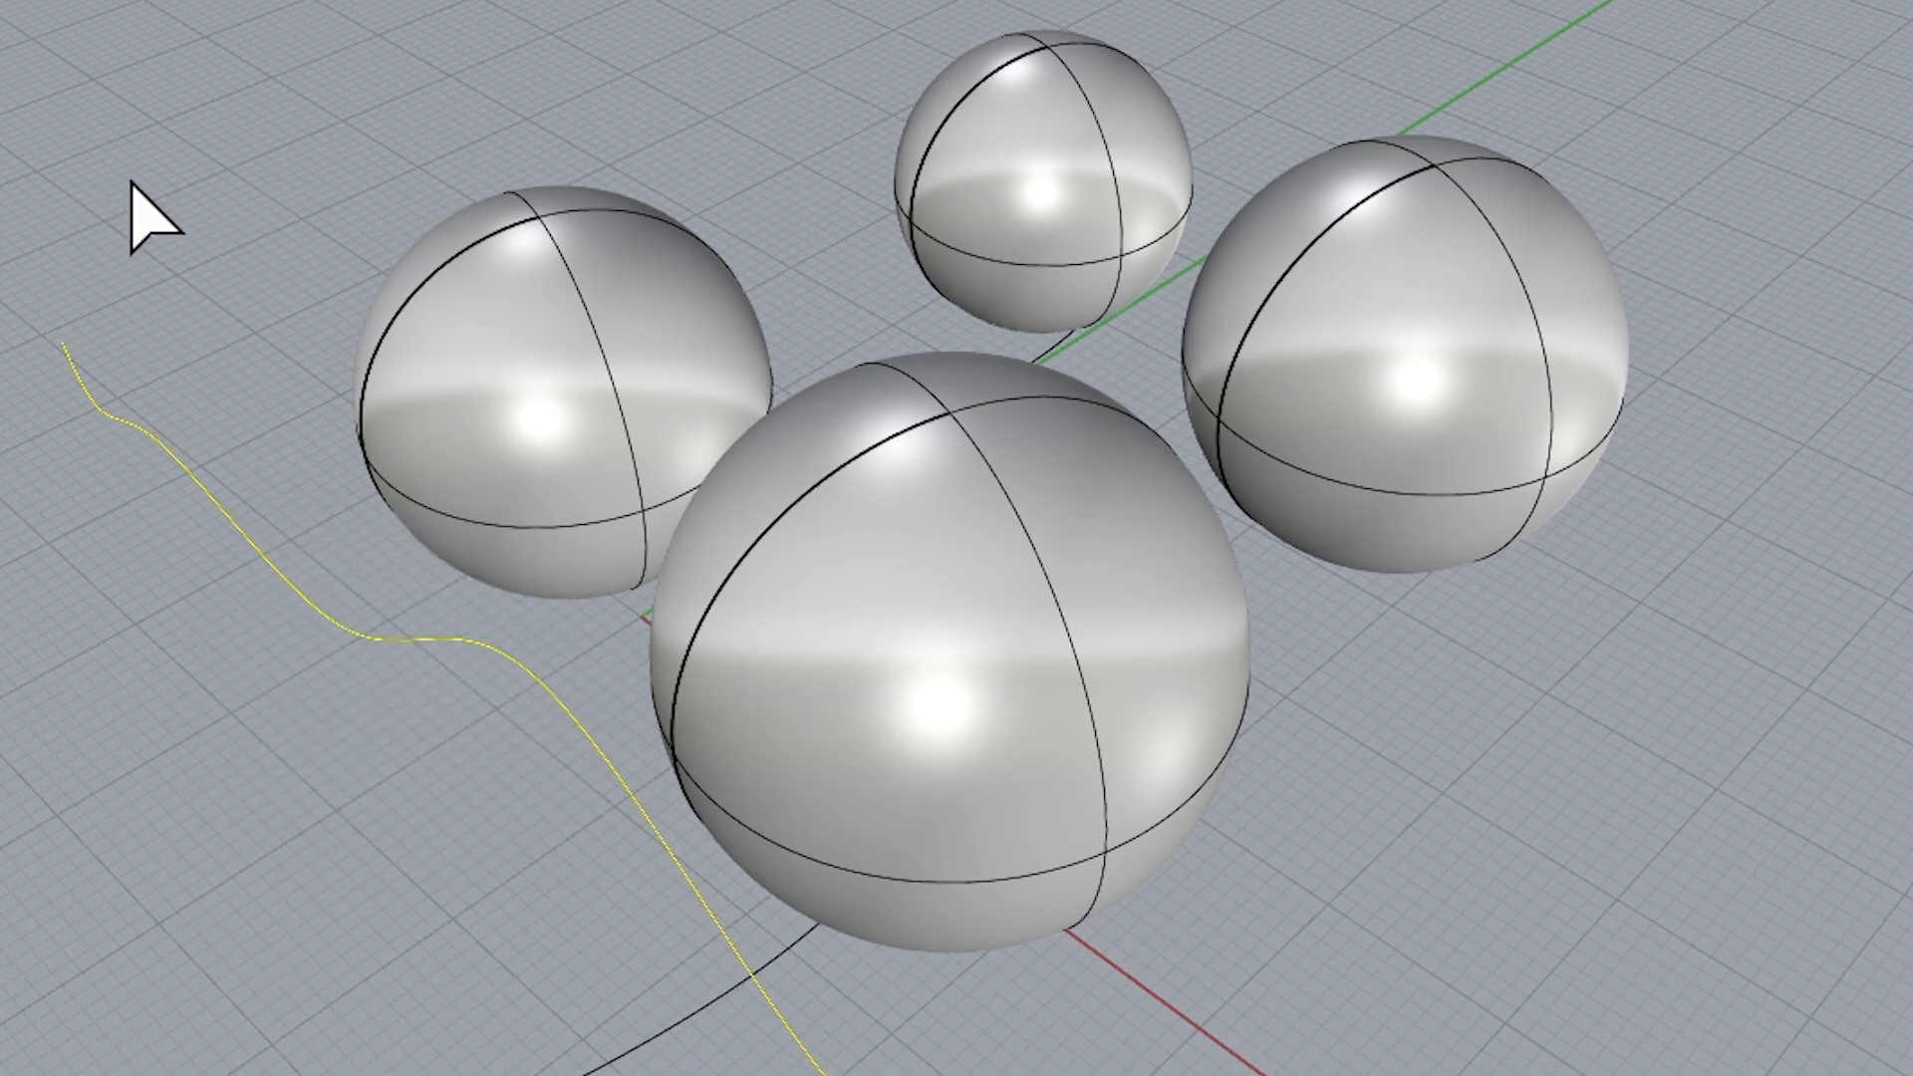
left_click(576, 265)
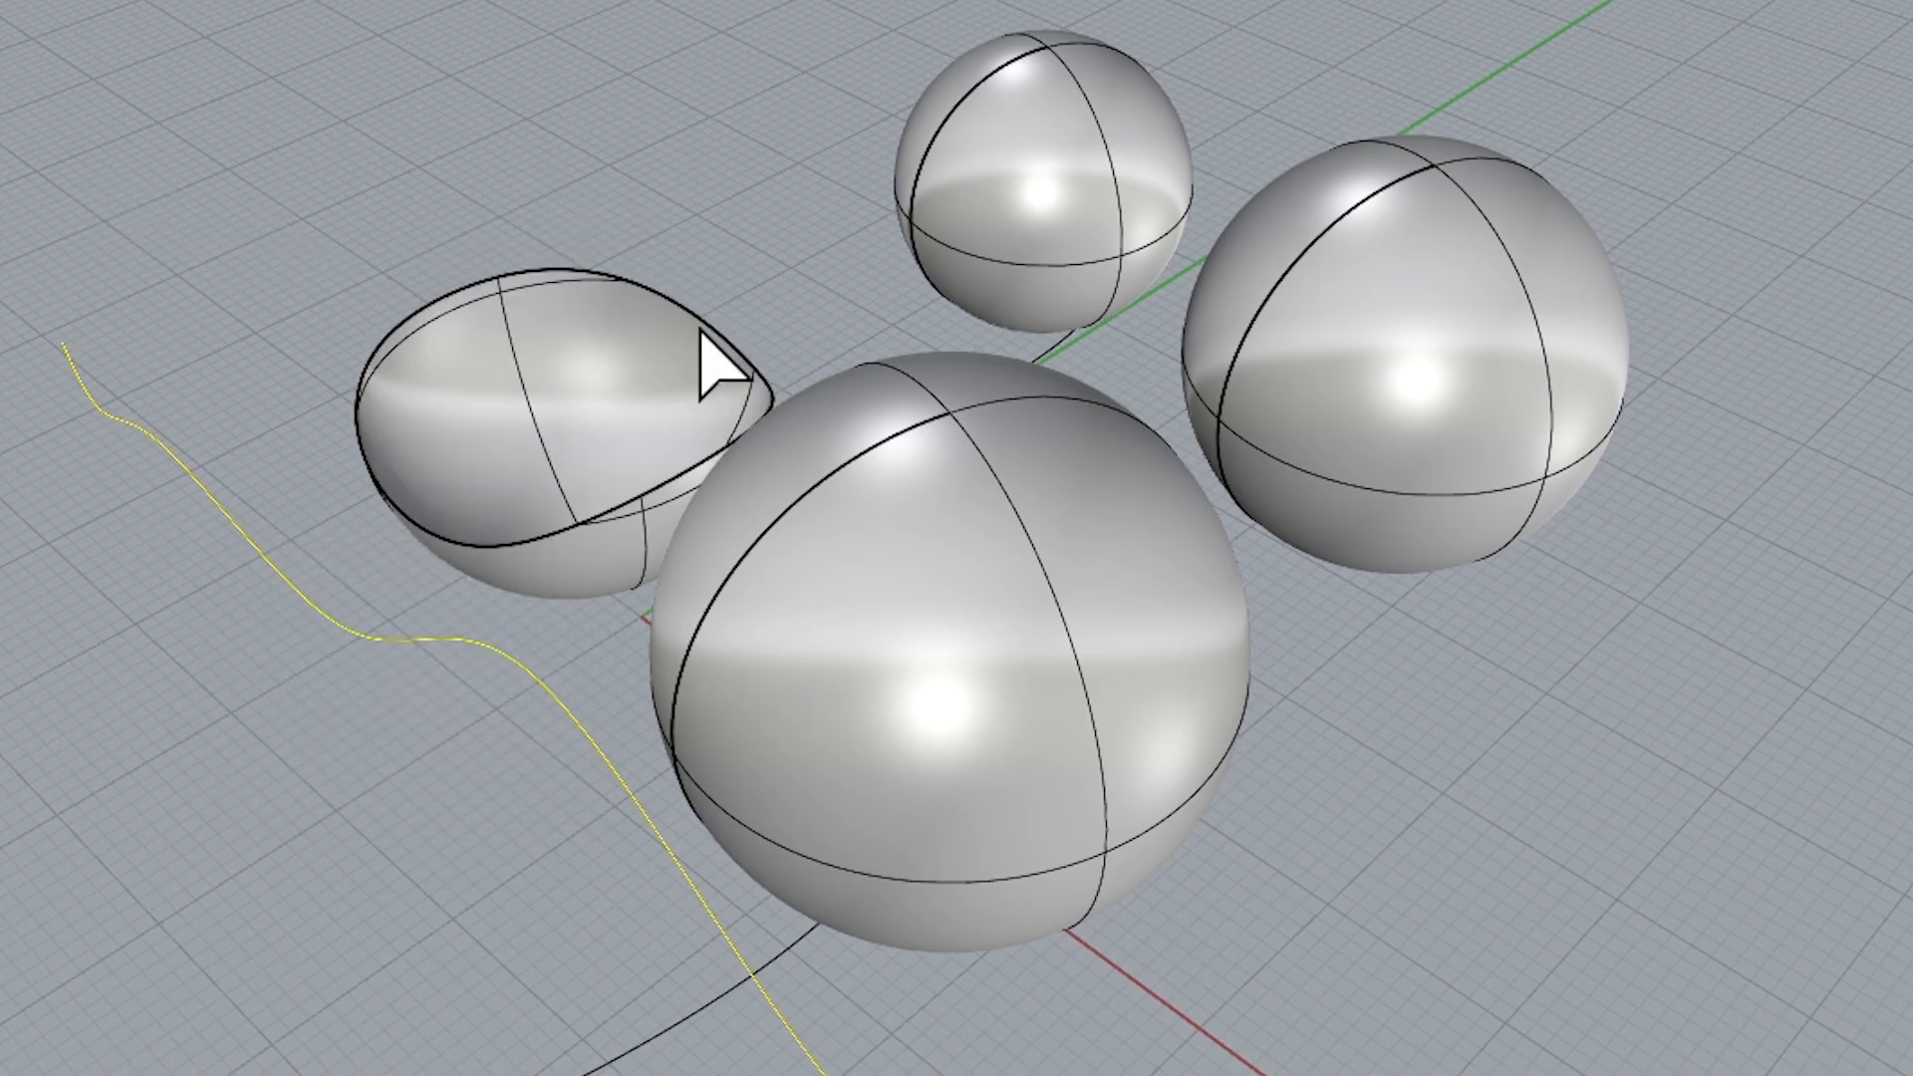
left_click(971, 498)
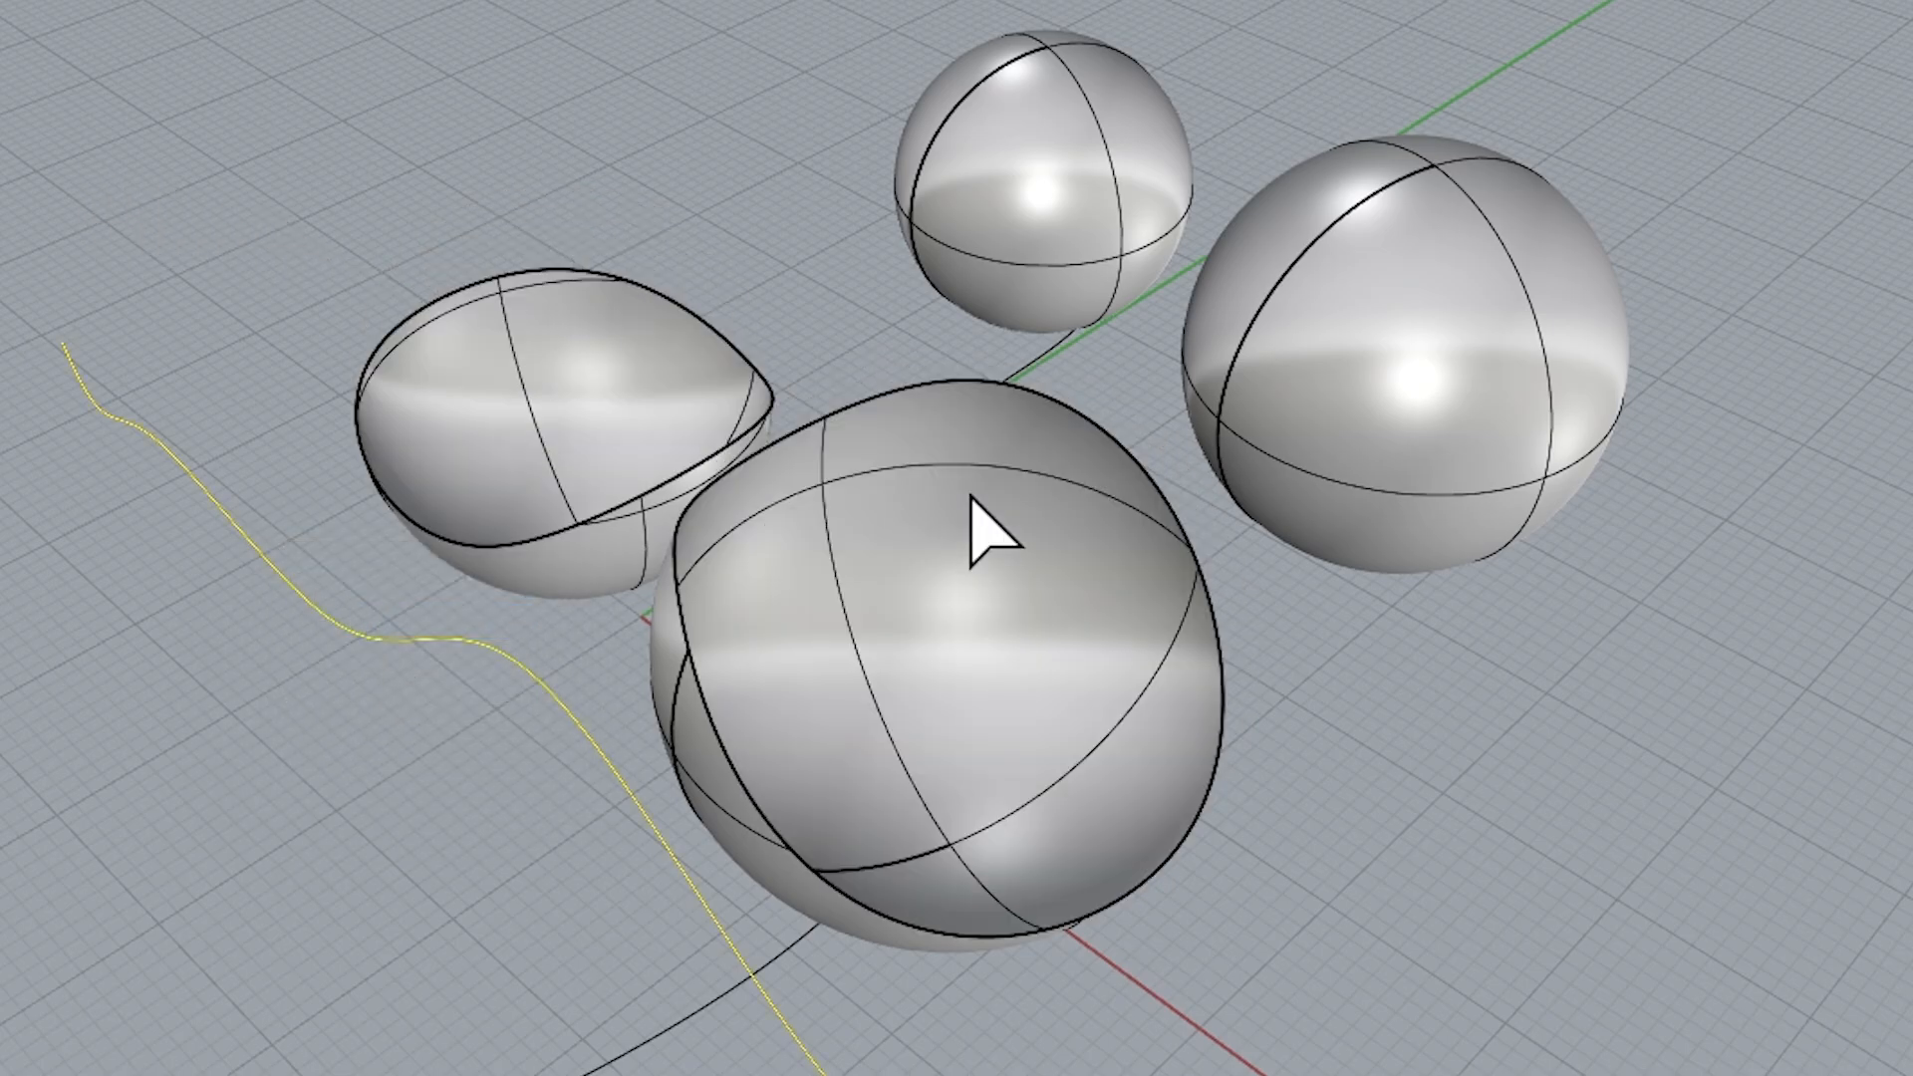
left_click(1064, 167)
left_click(1423, 284)
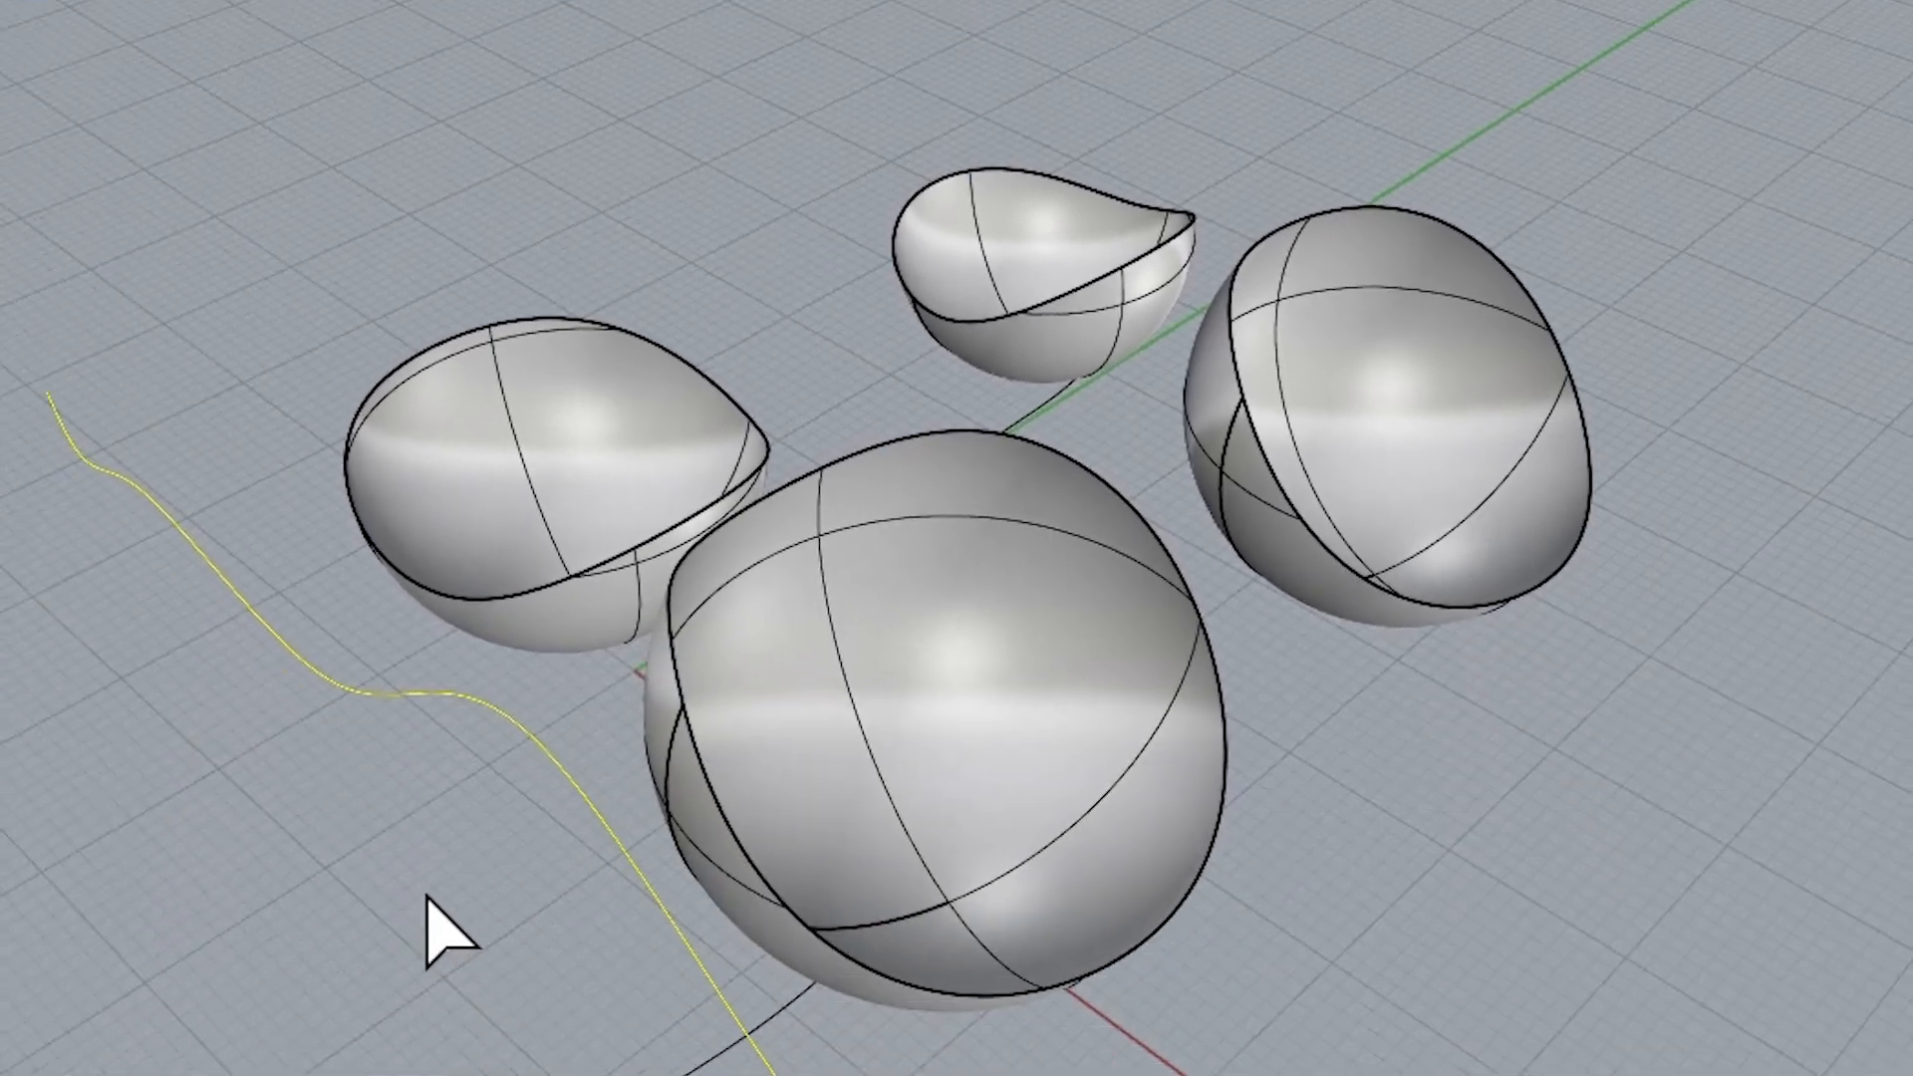
Examine the cut edges of the four trimmed spheres against the upright wavy curve from several angles
right_click_drag(427, 893, 448, 619)
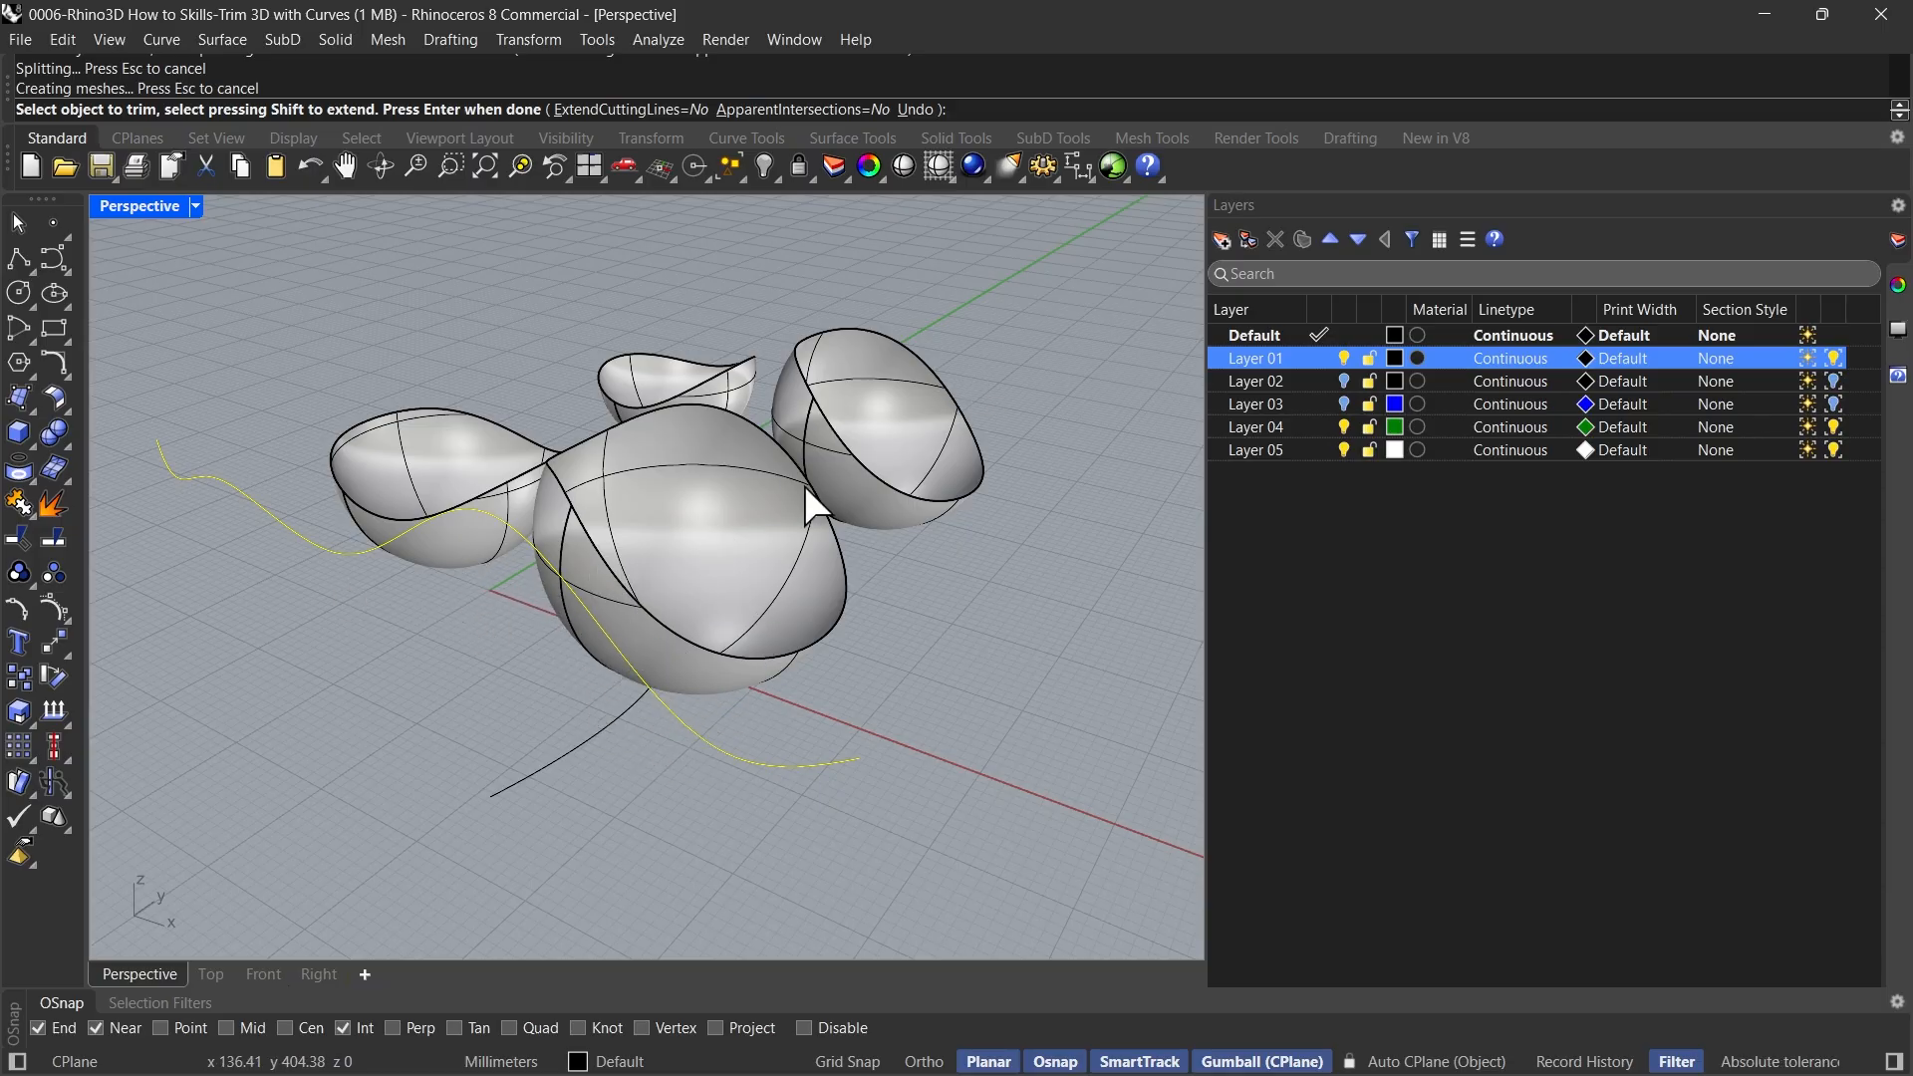
right_click_drag(446, 625, 248, 568)
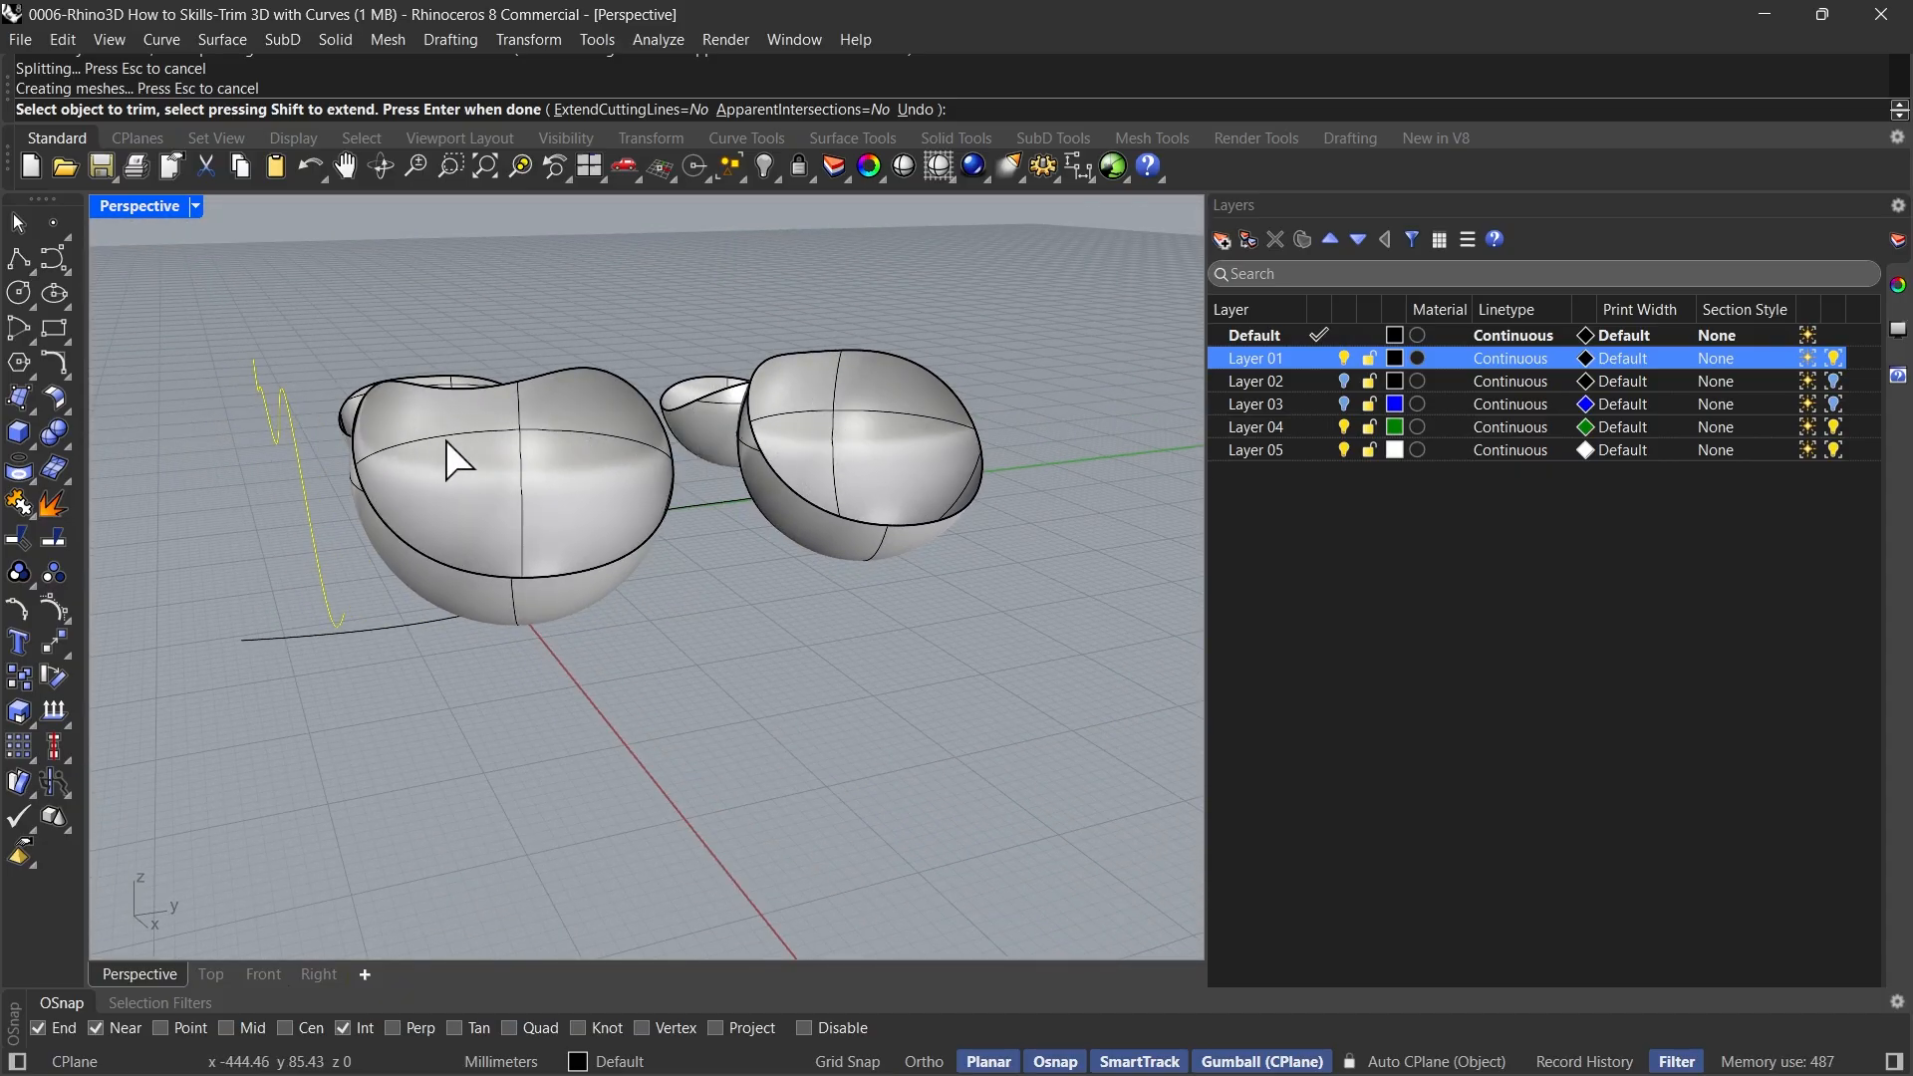
right_click_drag(427, 521, 521, 543)
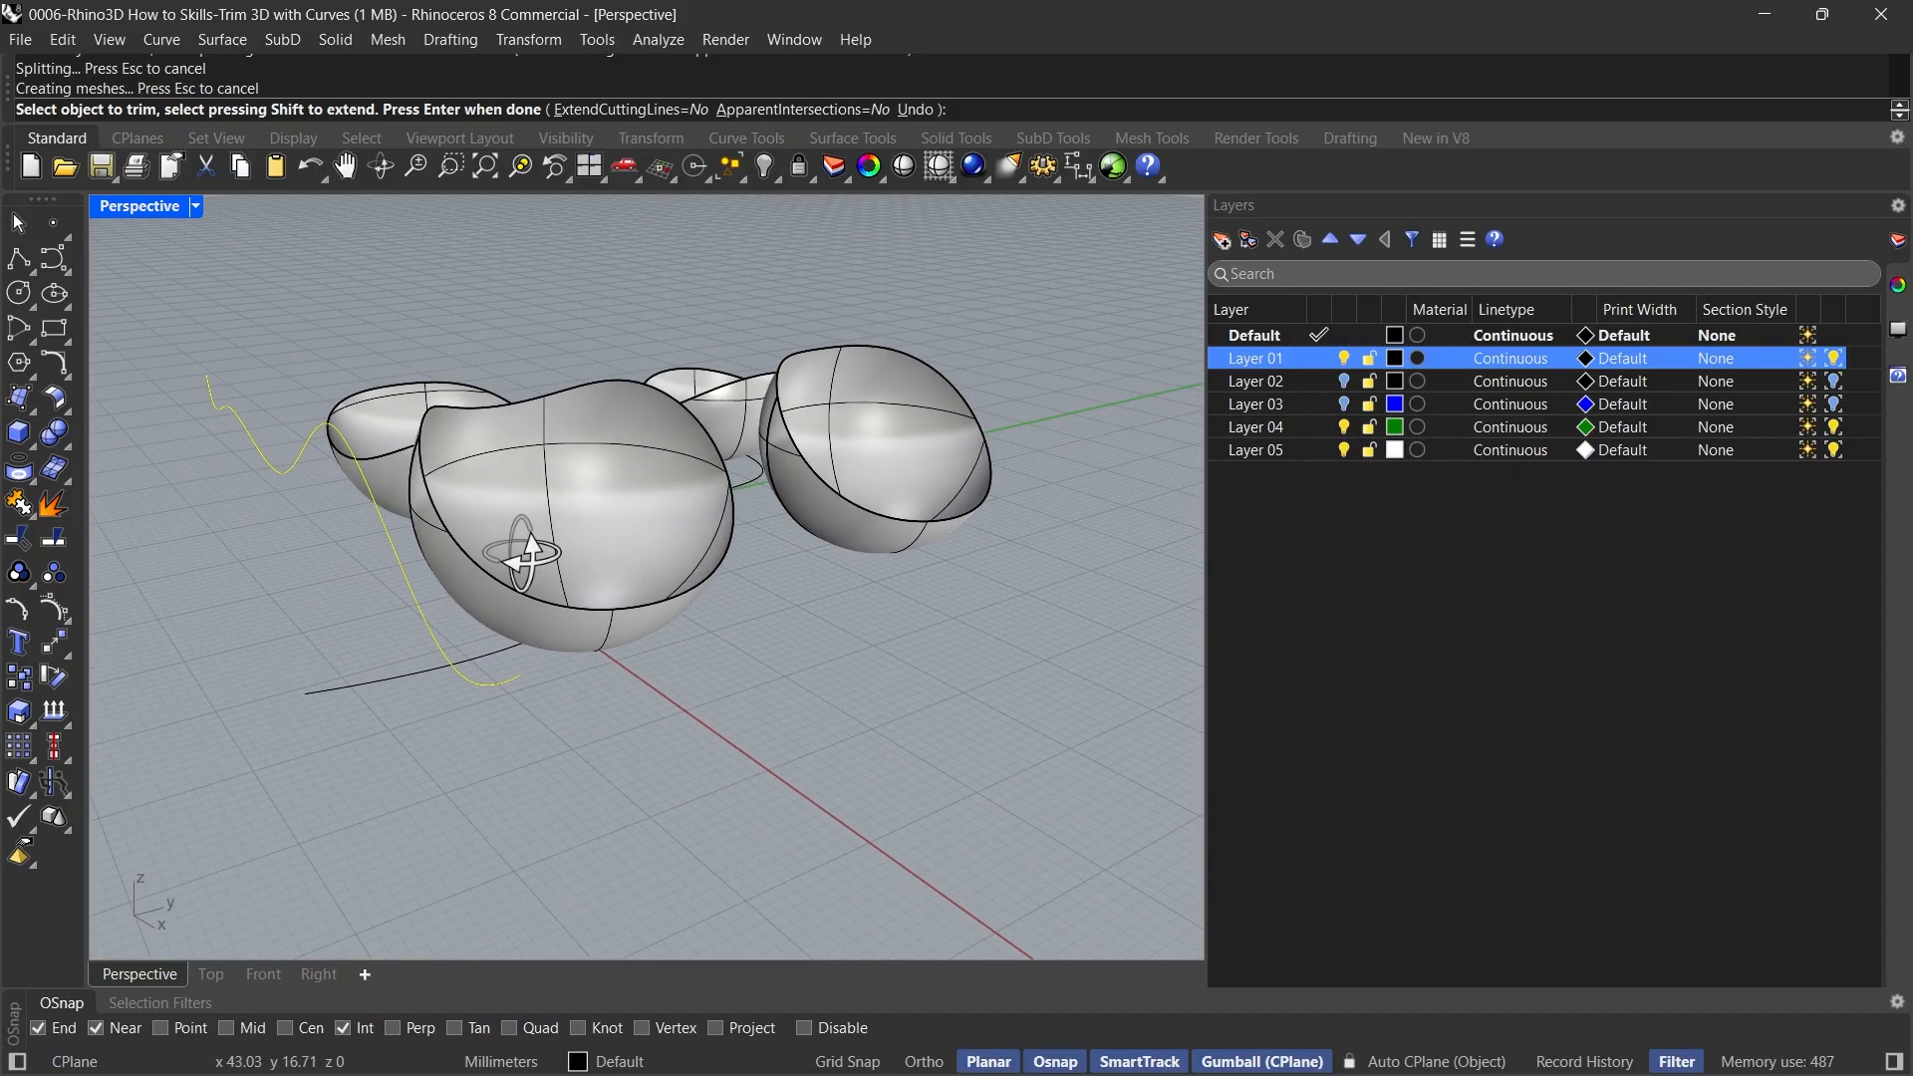
right_click_drag(388, 462, 273, 417)
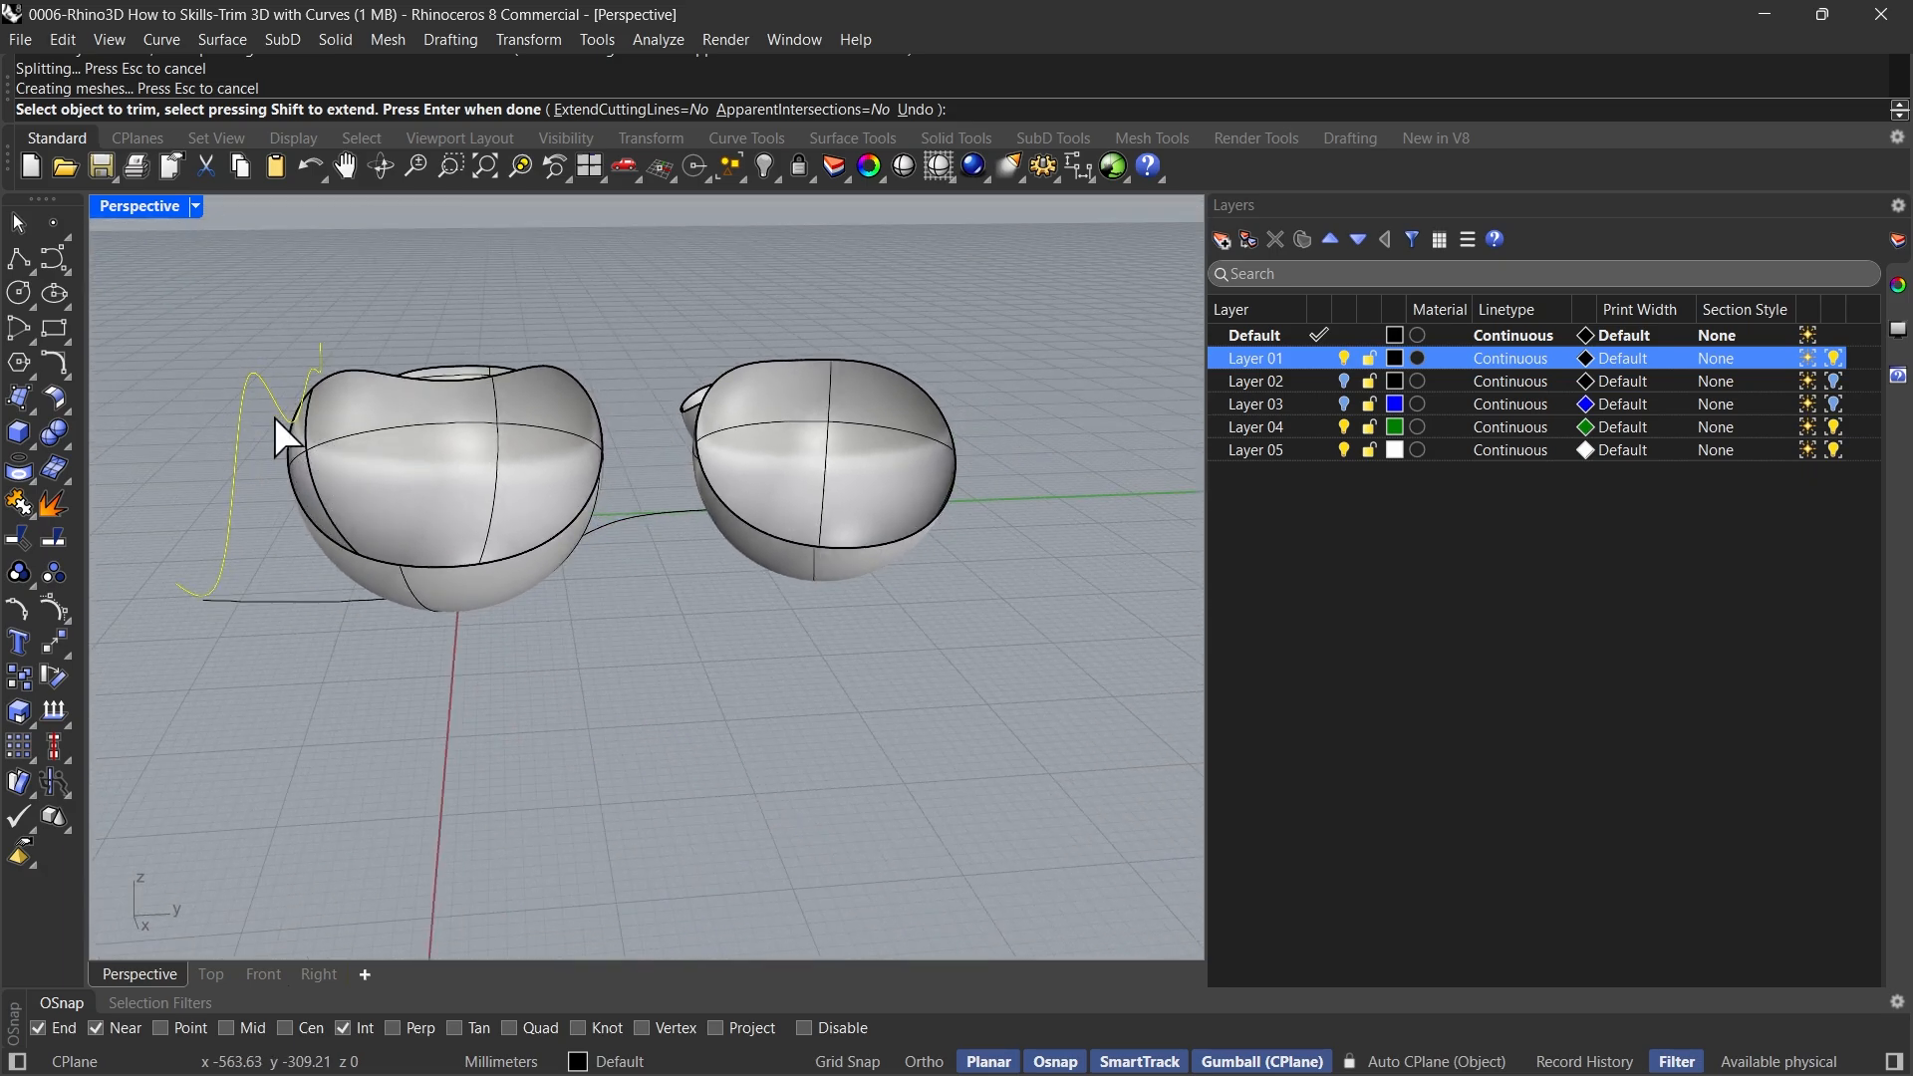
left_click(516, 453)
right_click_drag(516, 453, 533, 503)
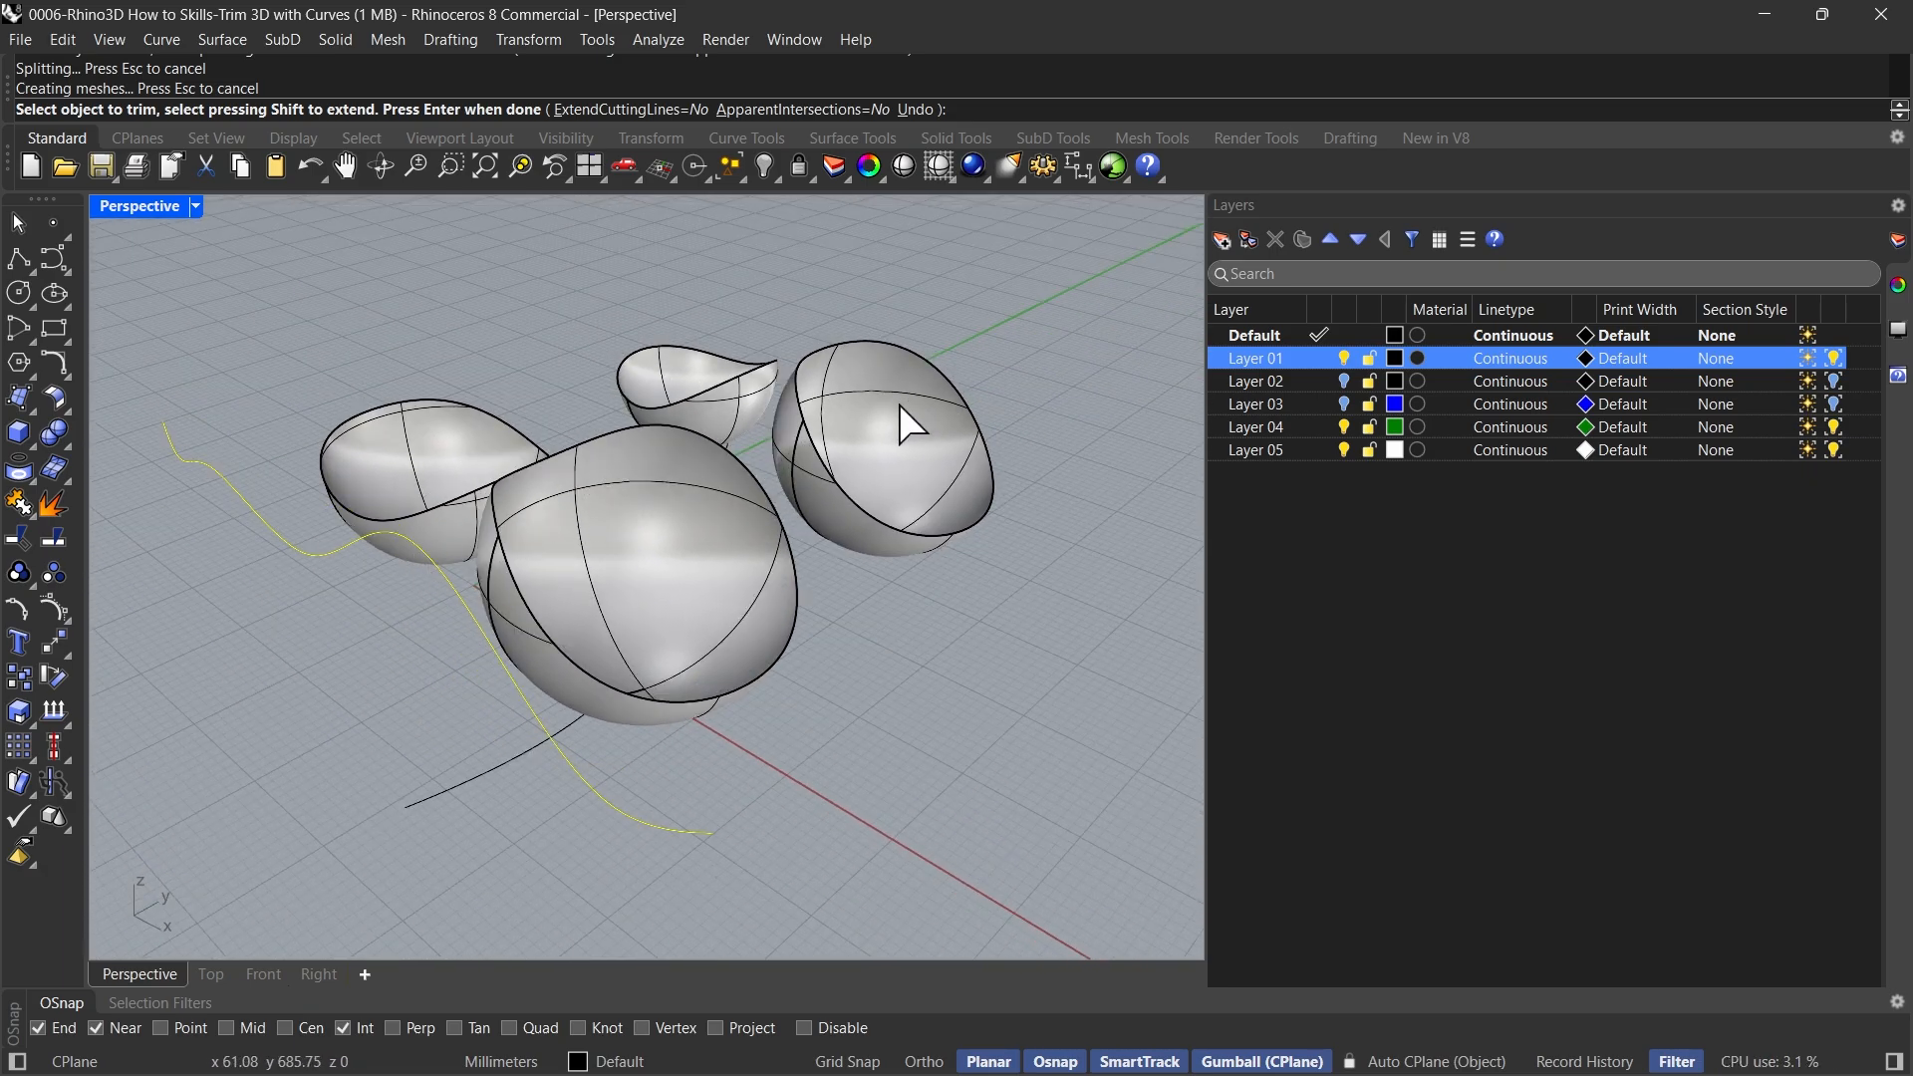
right_click_drag(648, 674, 793, 745)
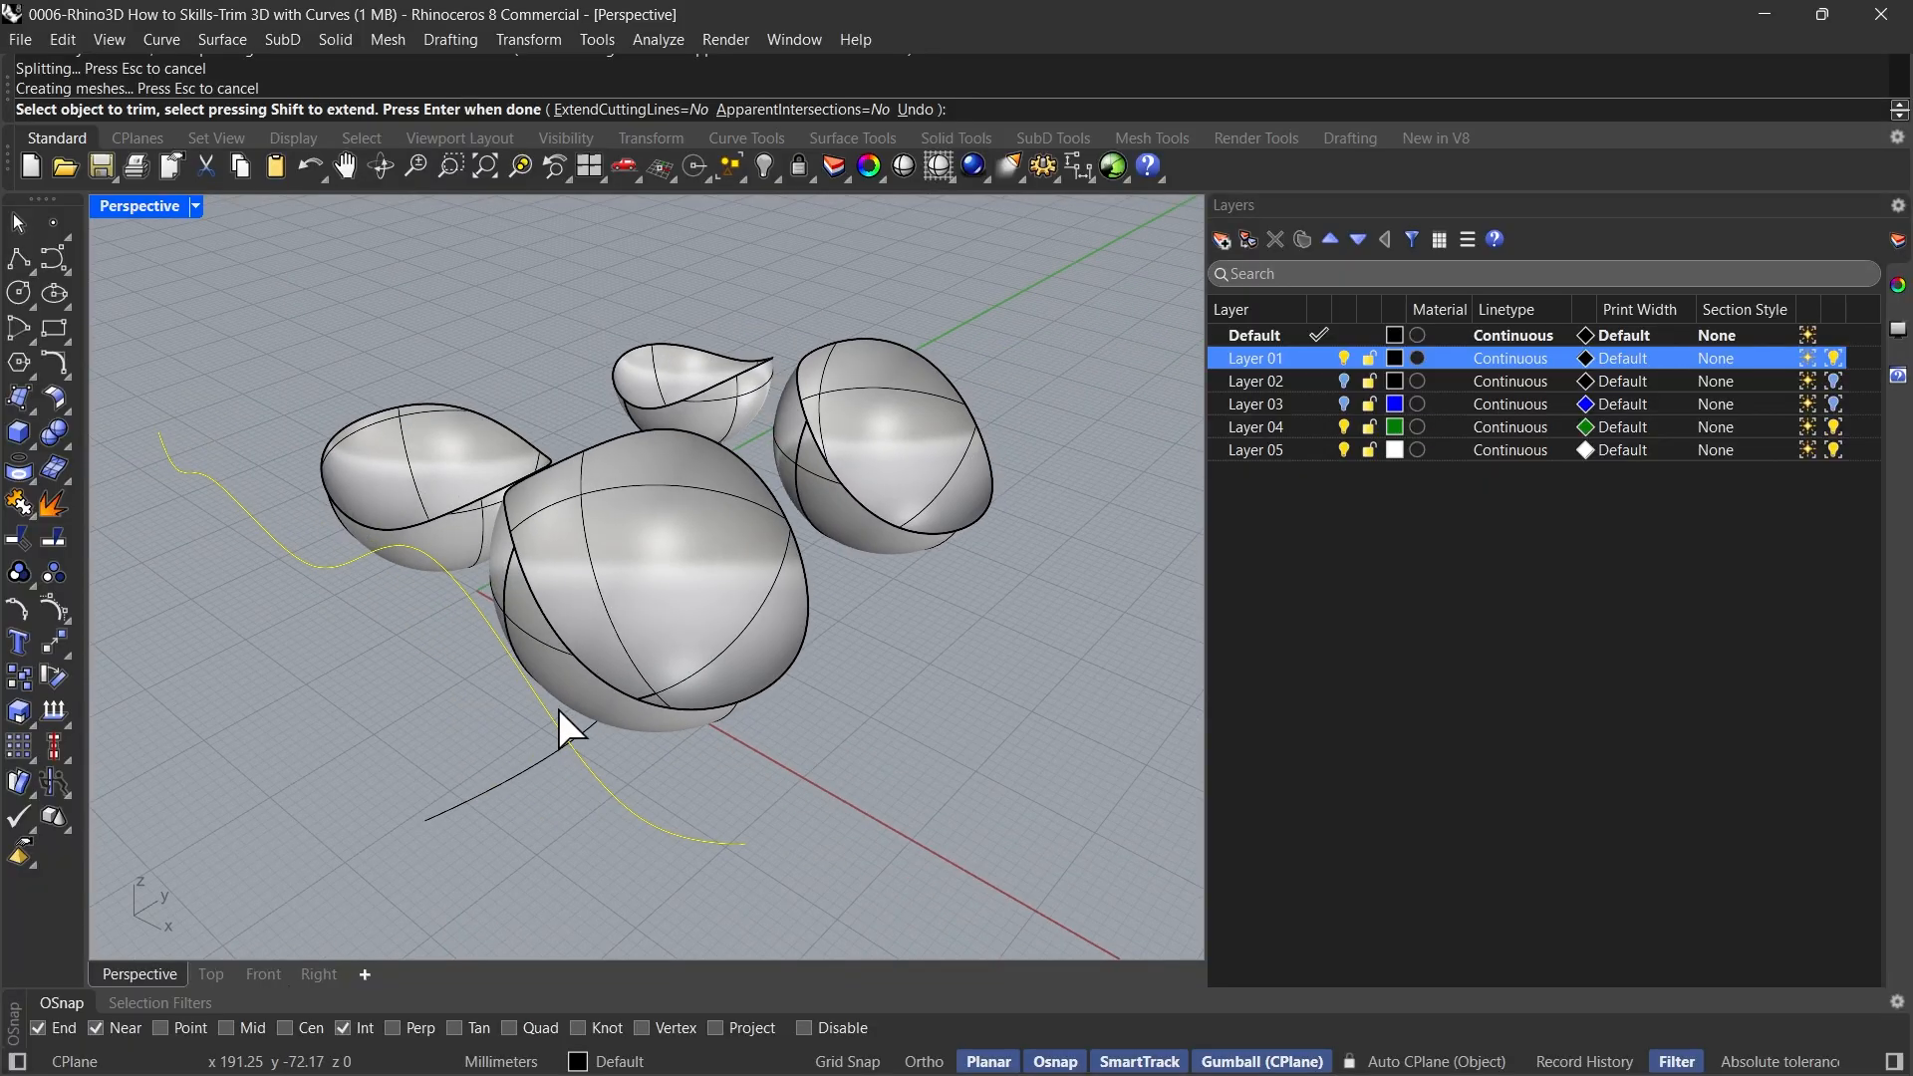
Undo the cuts on all four spheres and end the Trim command
key("ctrl+z")
key("ctrl+z")
key("ctrl+z")
key("ctrl+z")
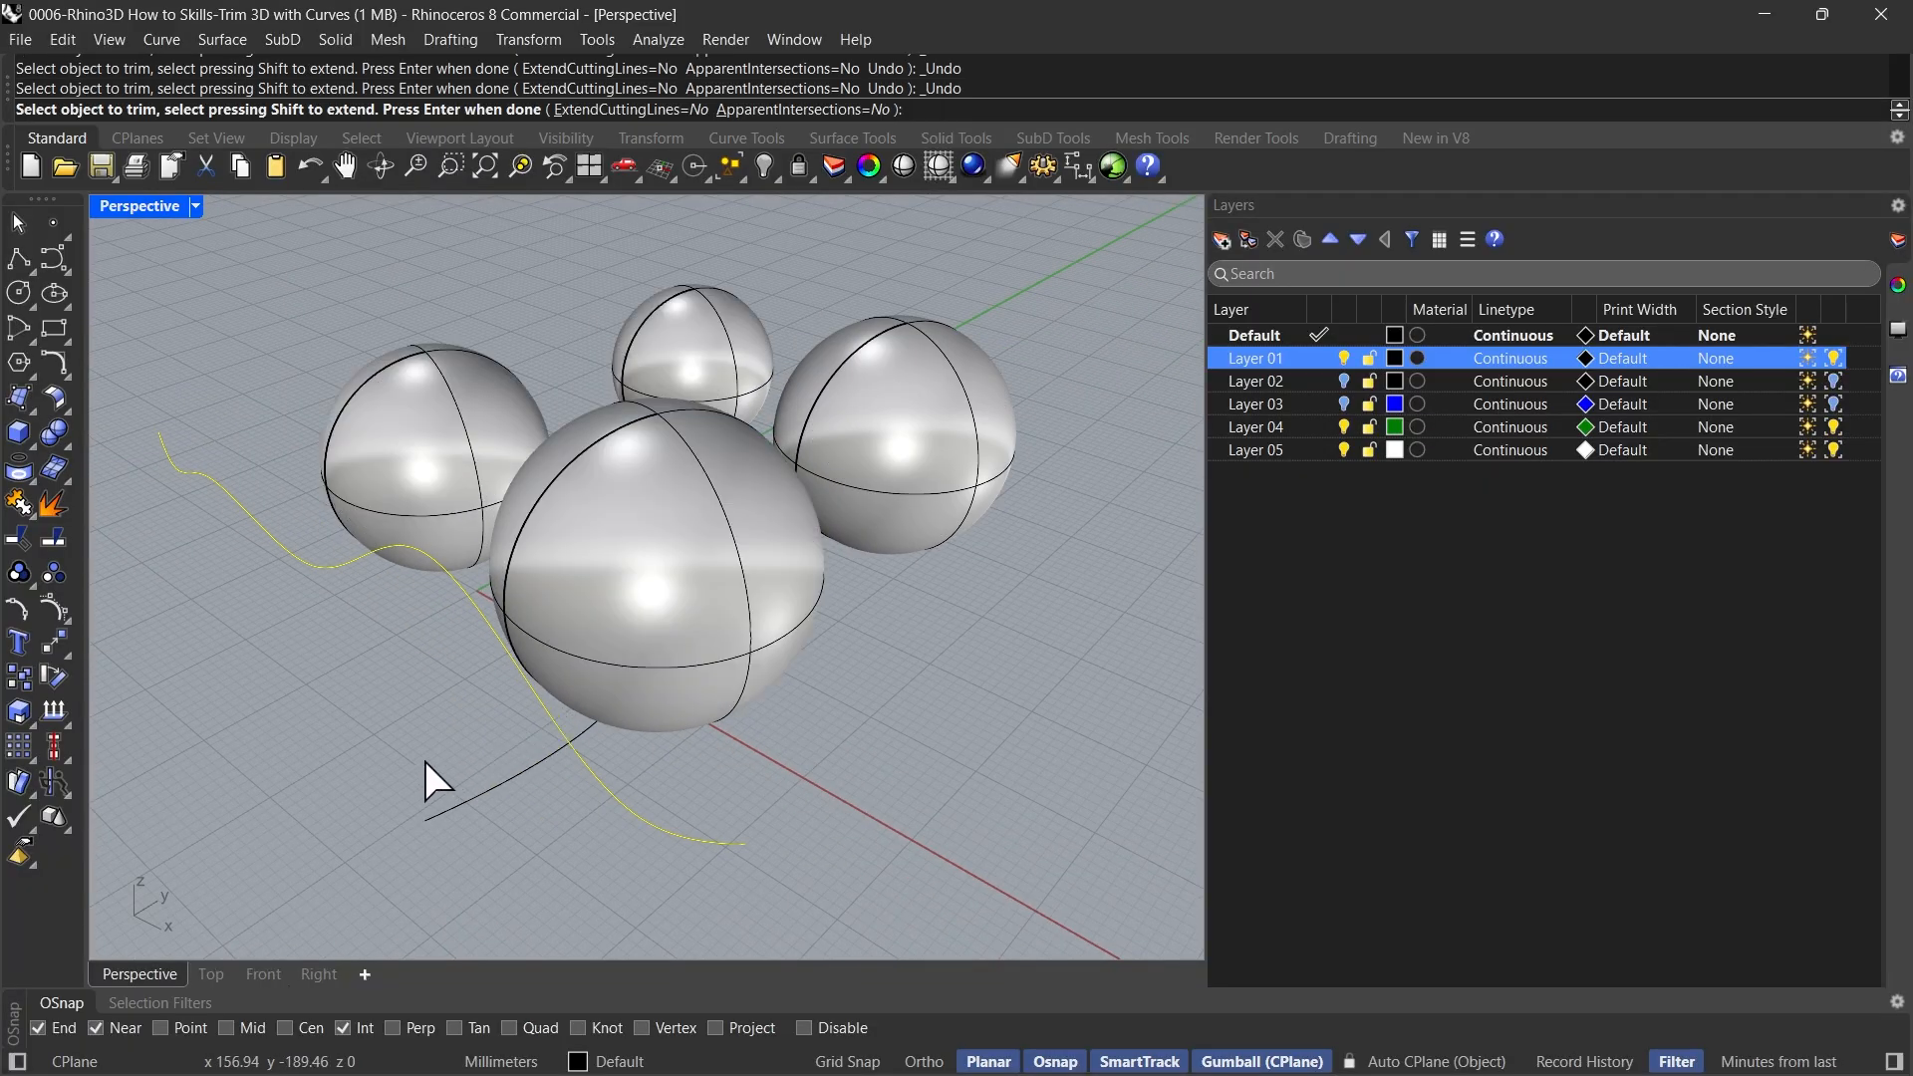
key("Return")
Restart Trim with the flat wavy curve on the ground plane as the cutting object, keeping ExtendCuttingLines=No and ApparentIntersections=No
left_click(481, 803)
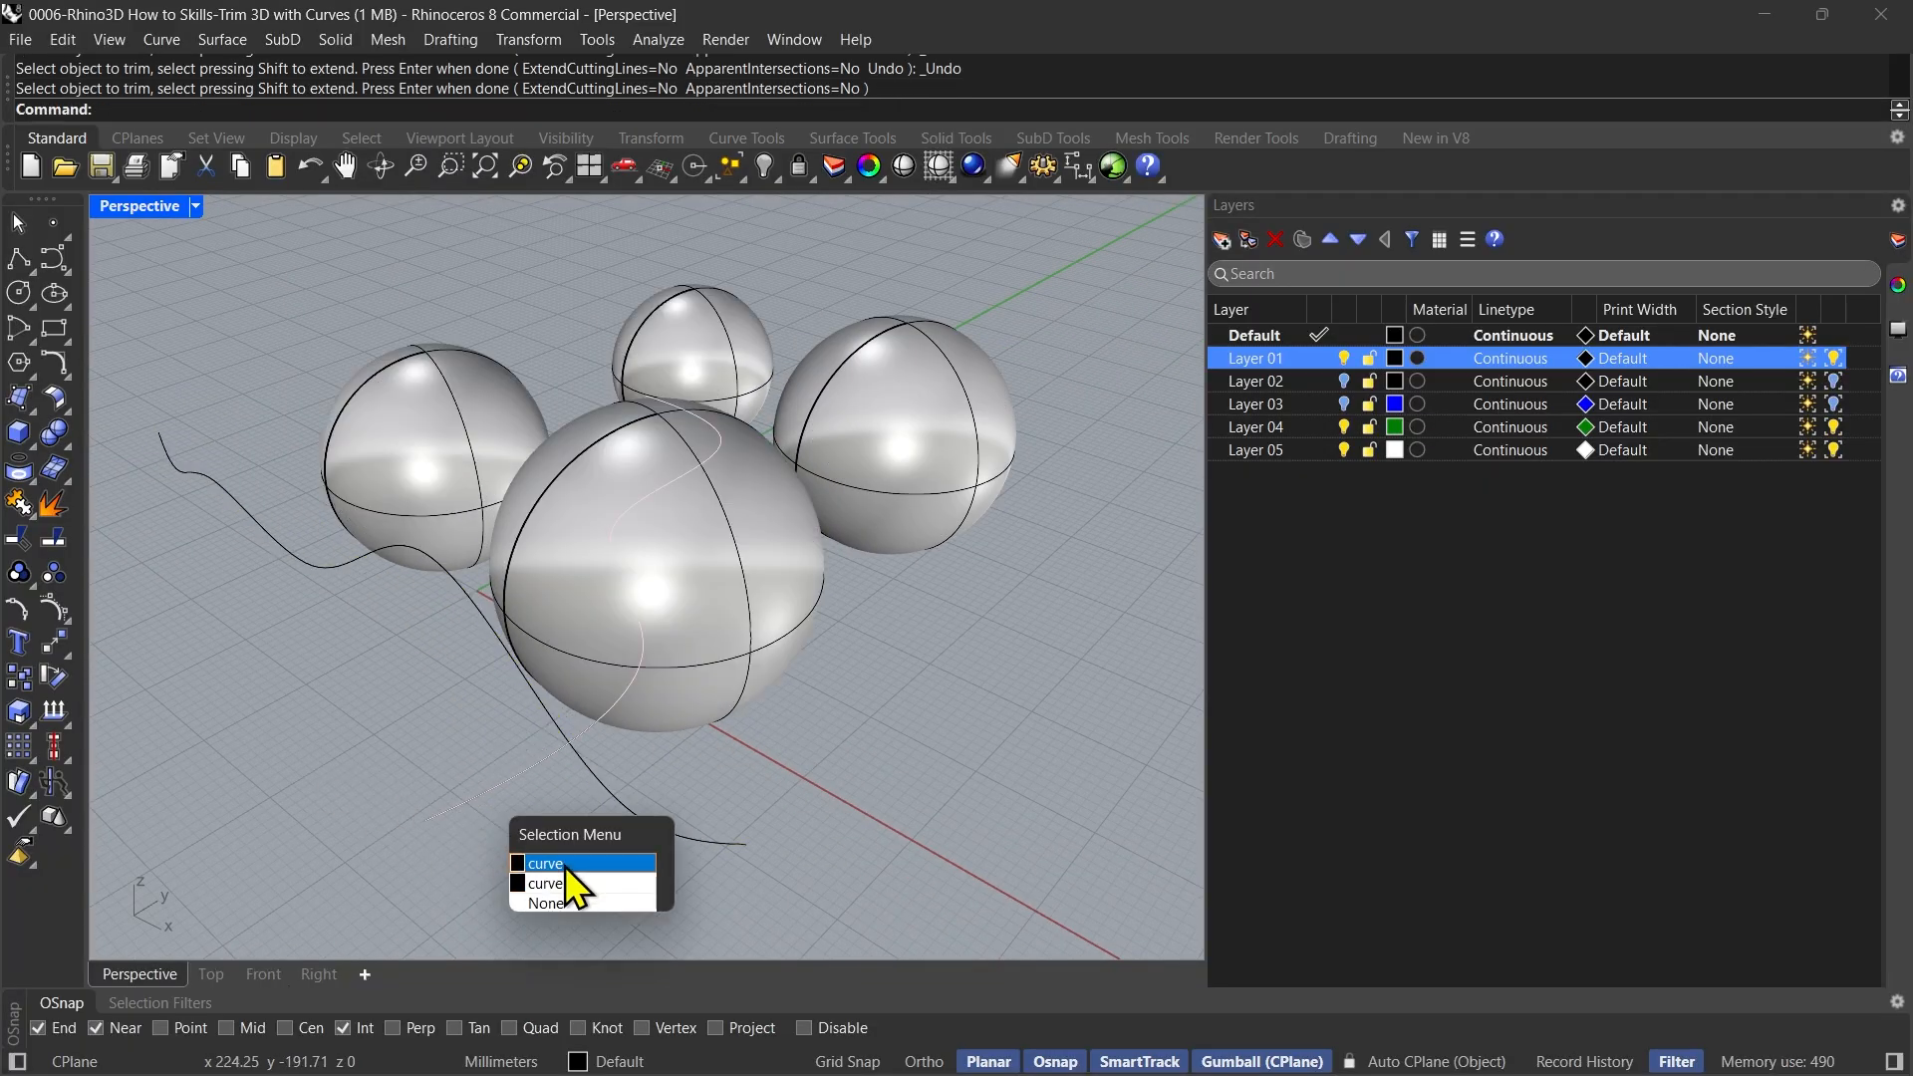
left_click(541, 877)
right_click_drag(367, 769, 389, 875)
key("Escape")
type("t")
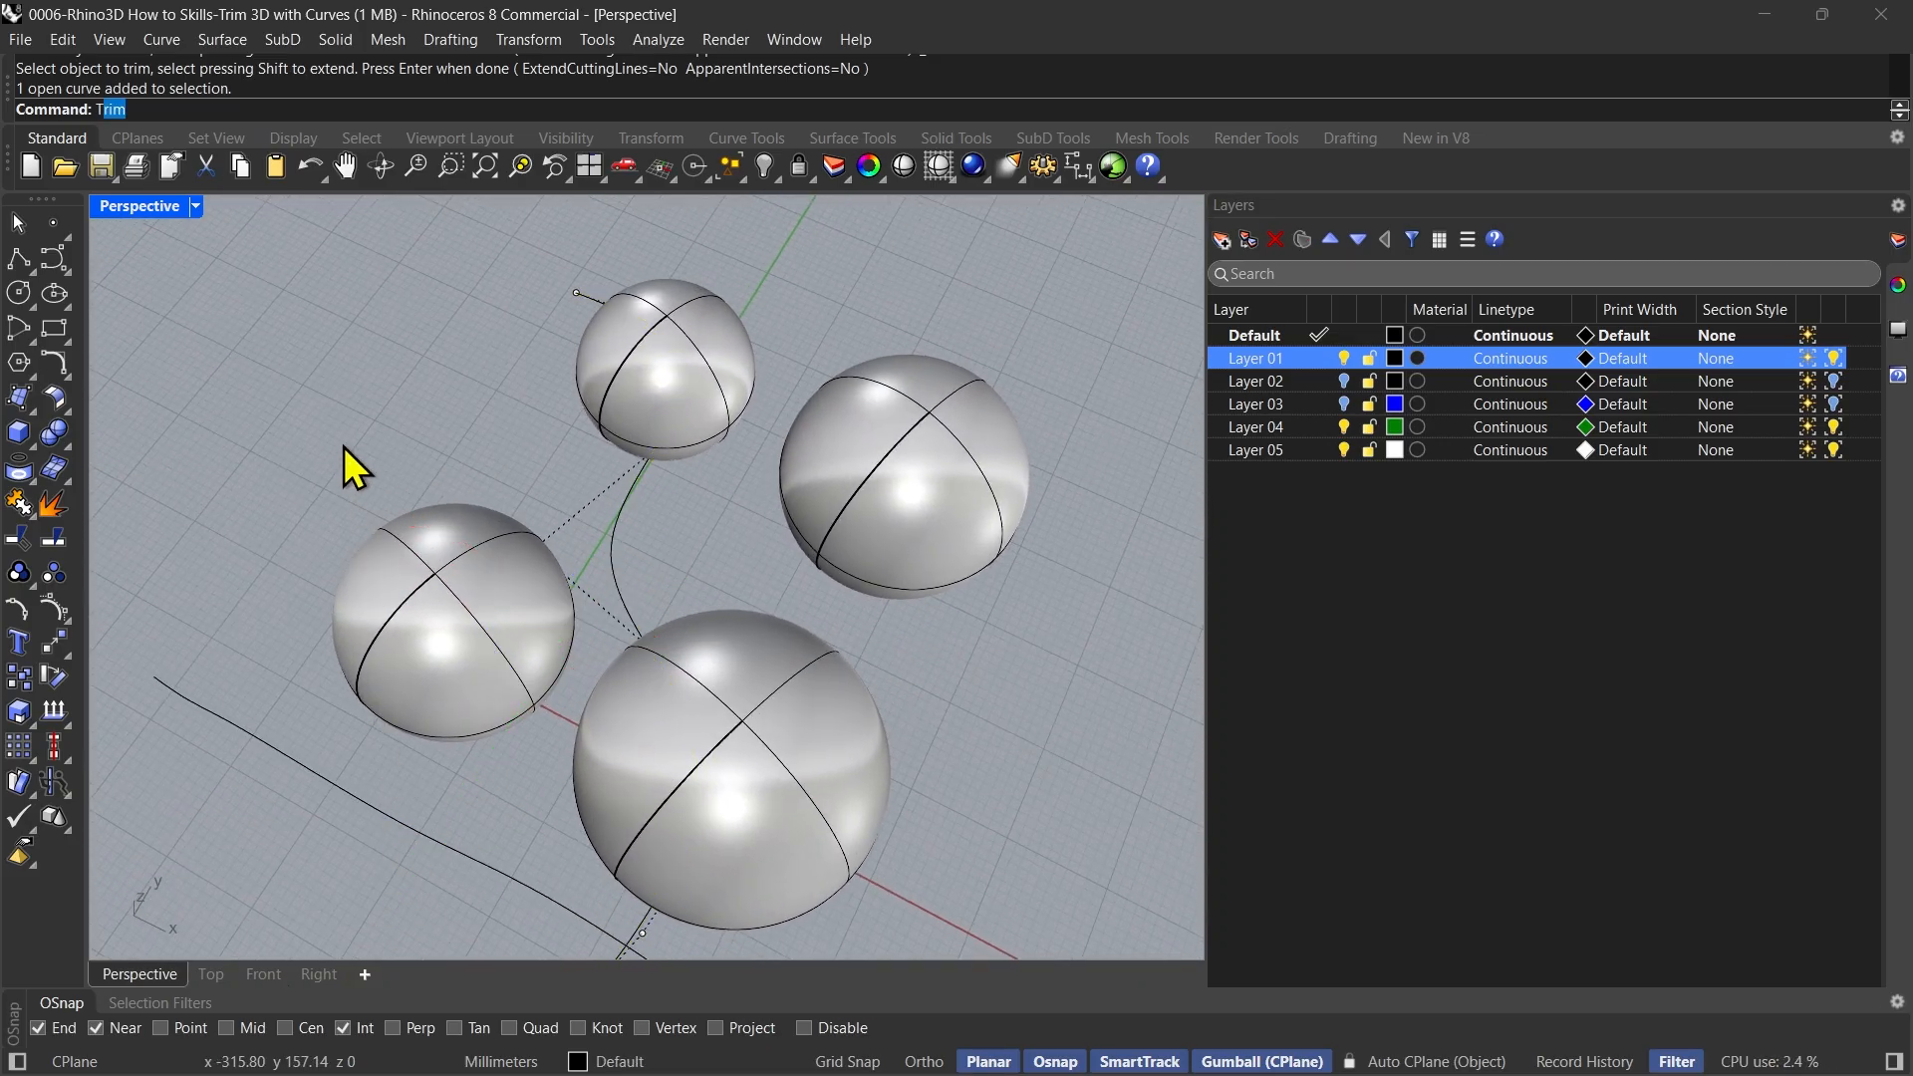
type("r")
key("Return")
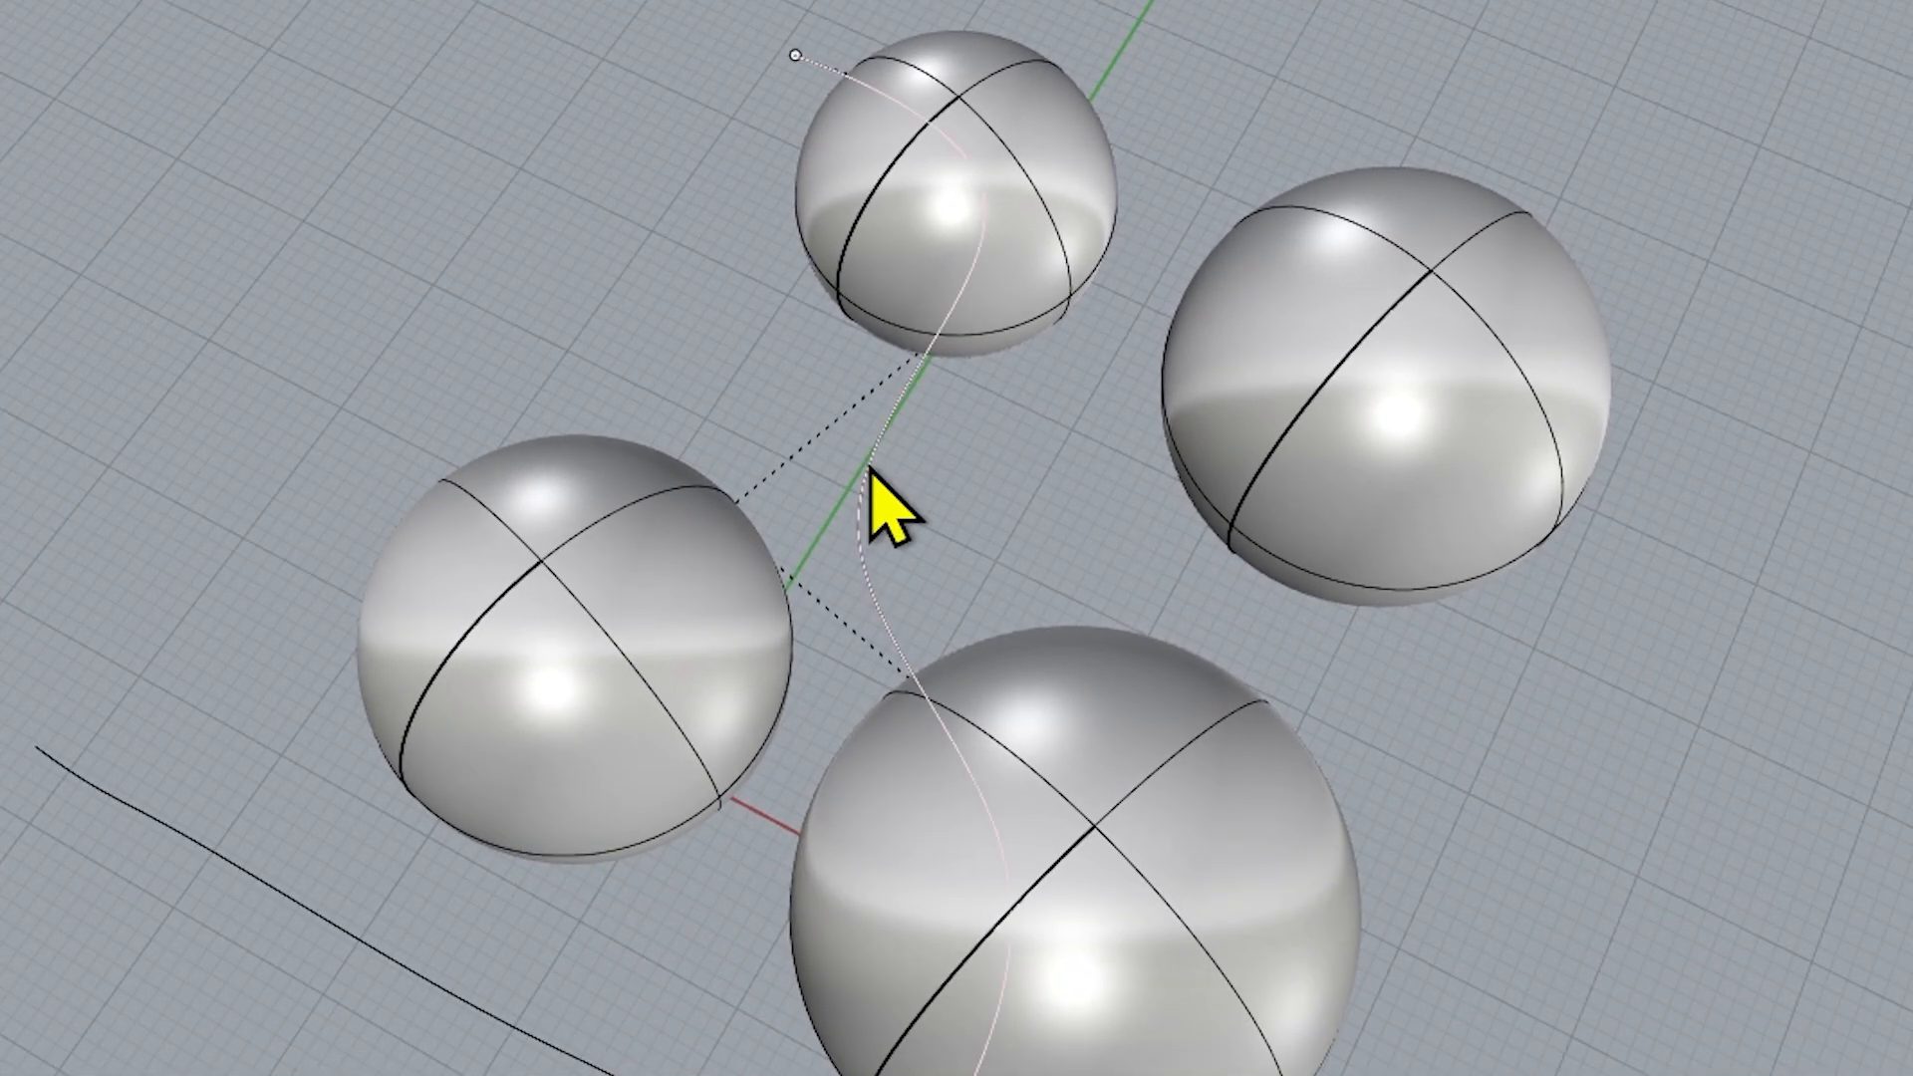
left_click(1238, 1054)
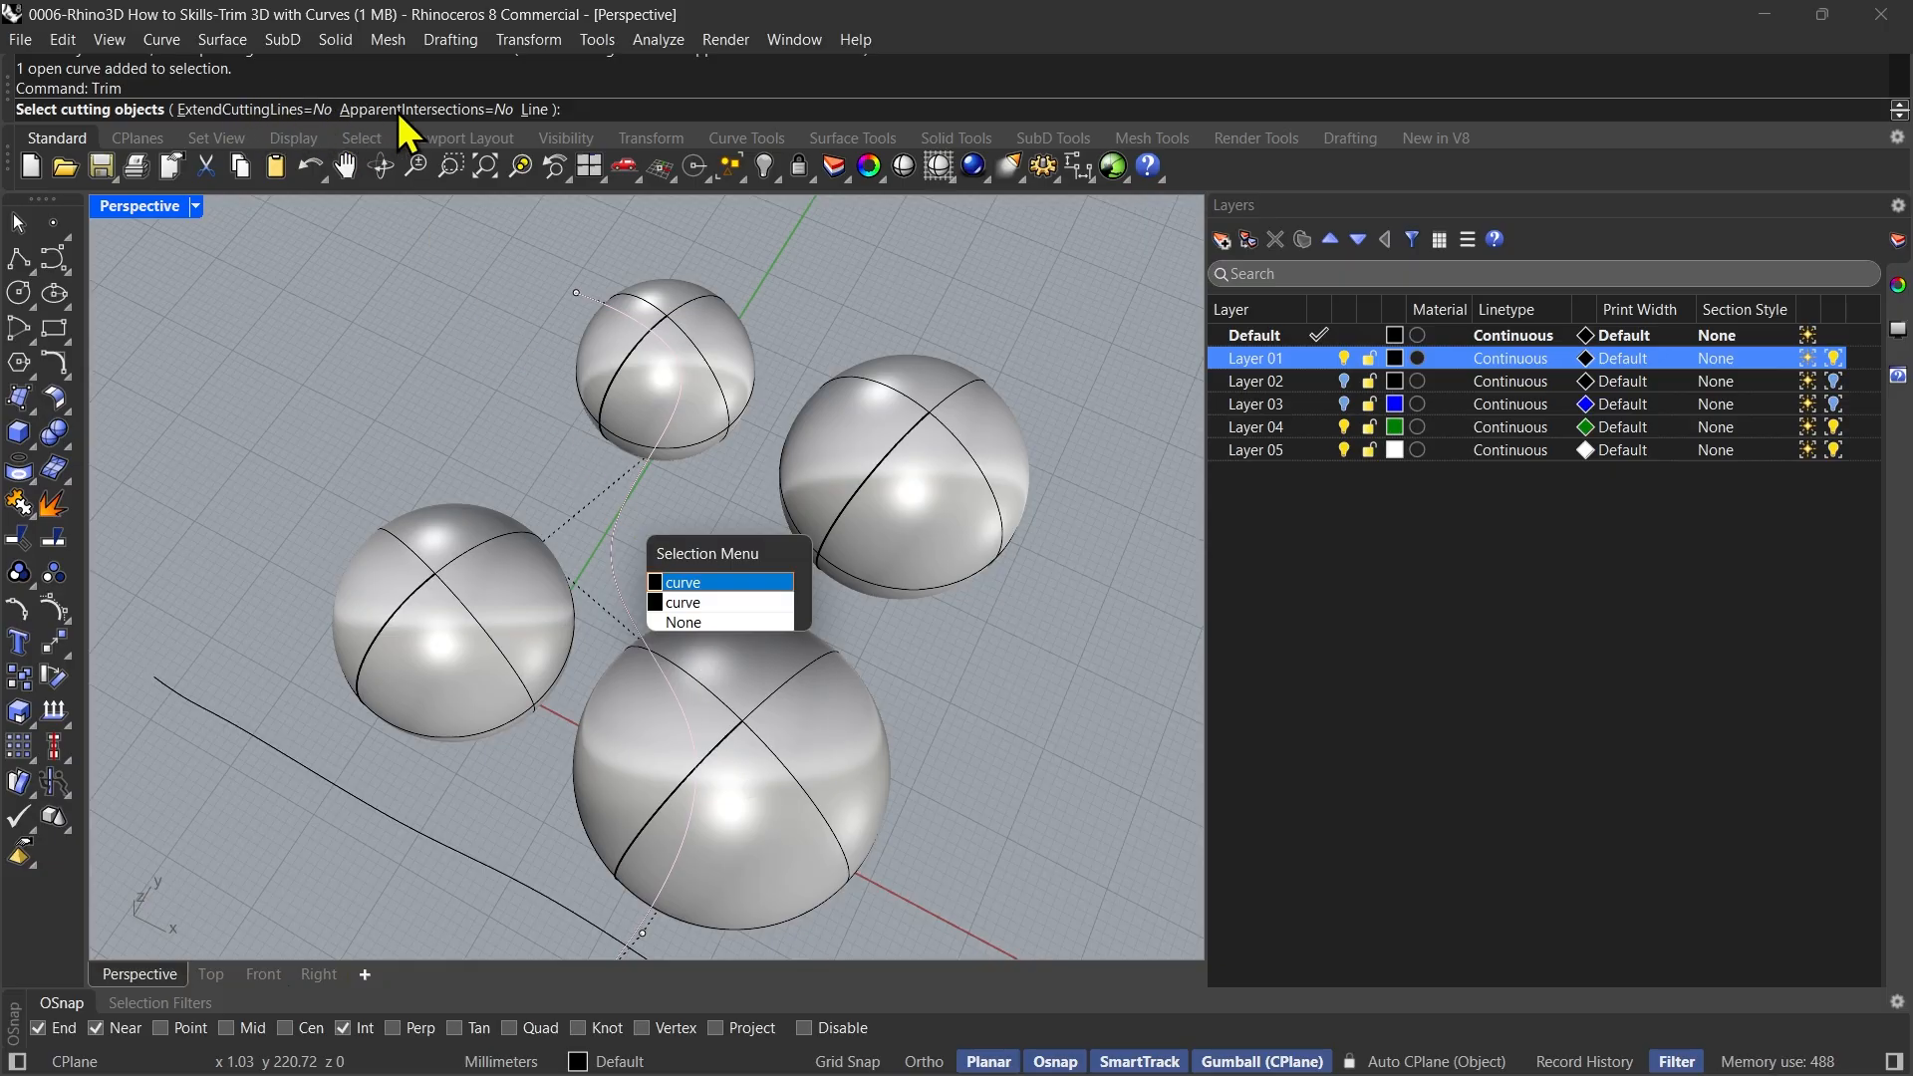
left_click(724, 590)
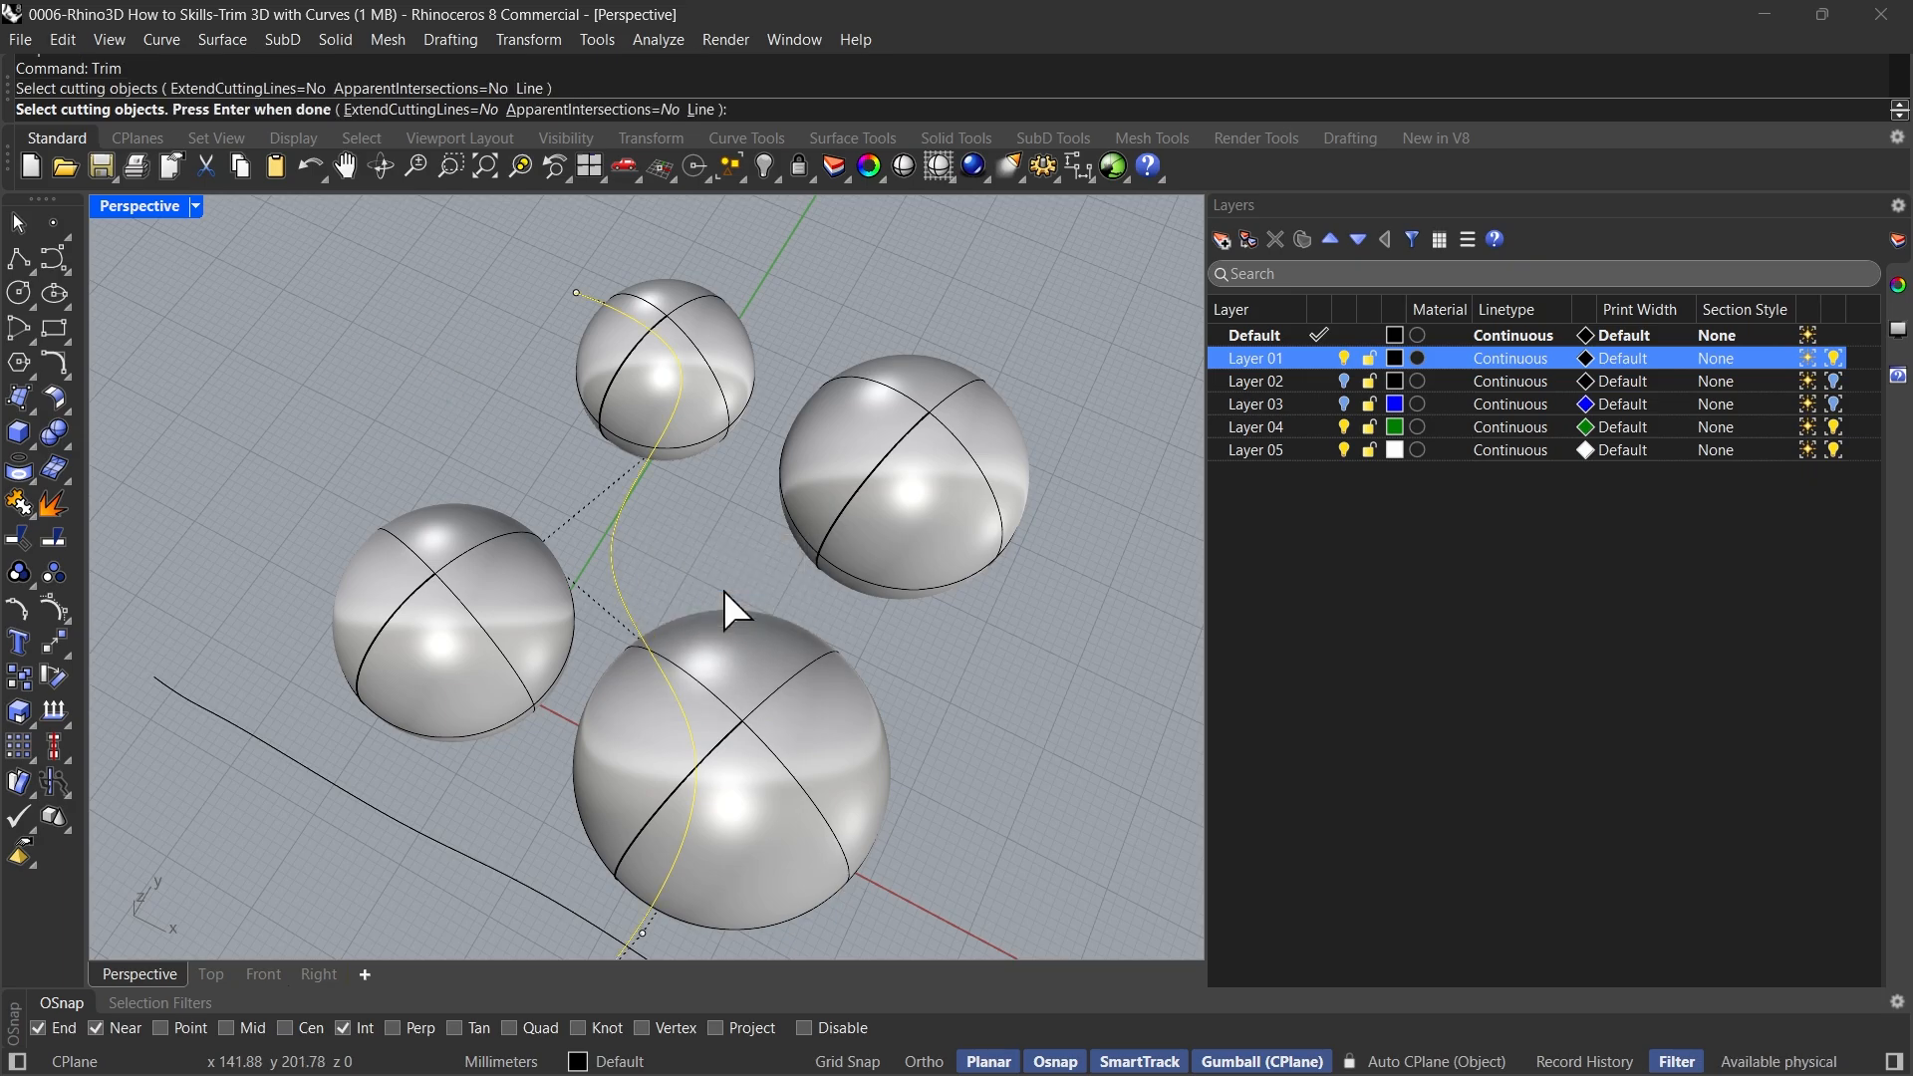
key("Return")
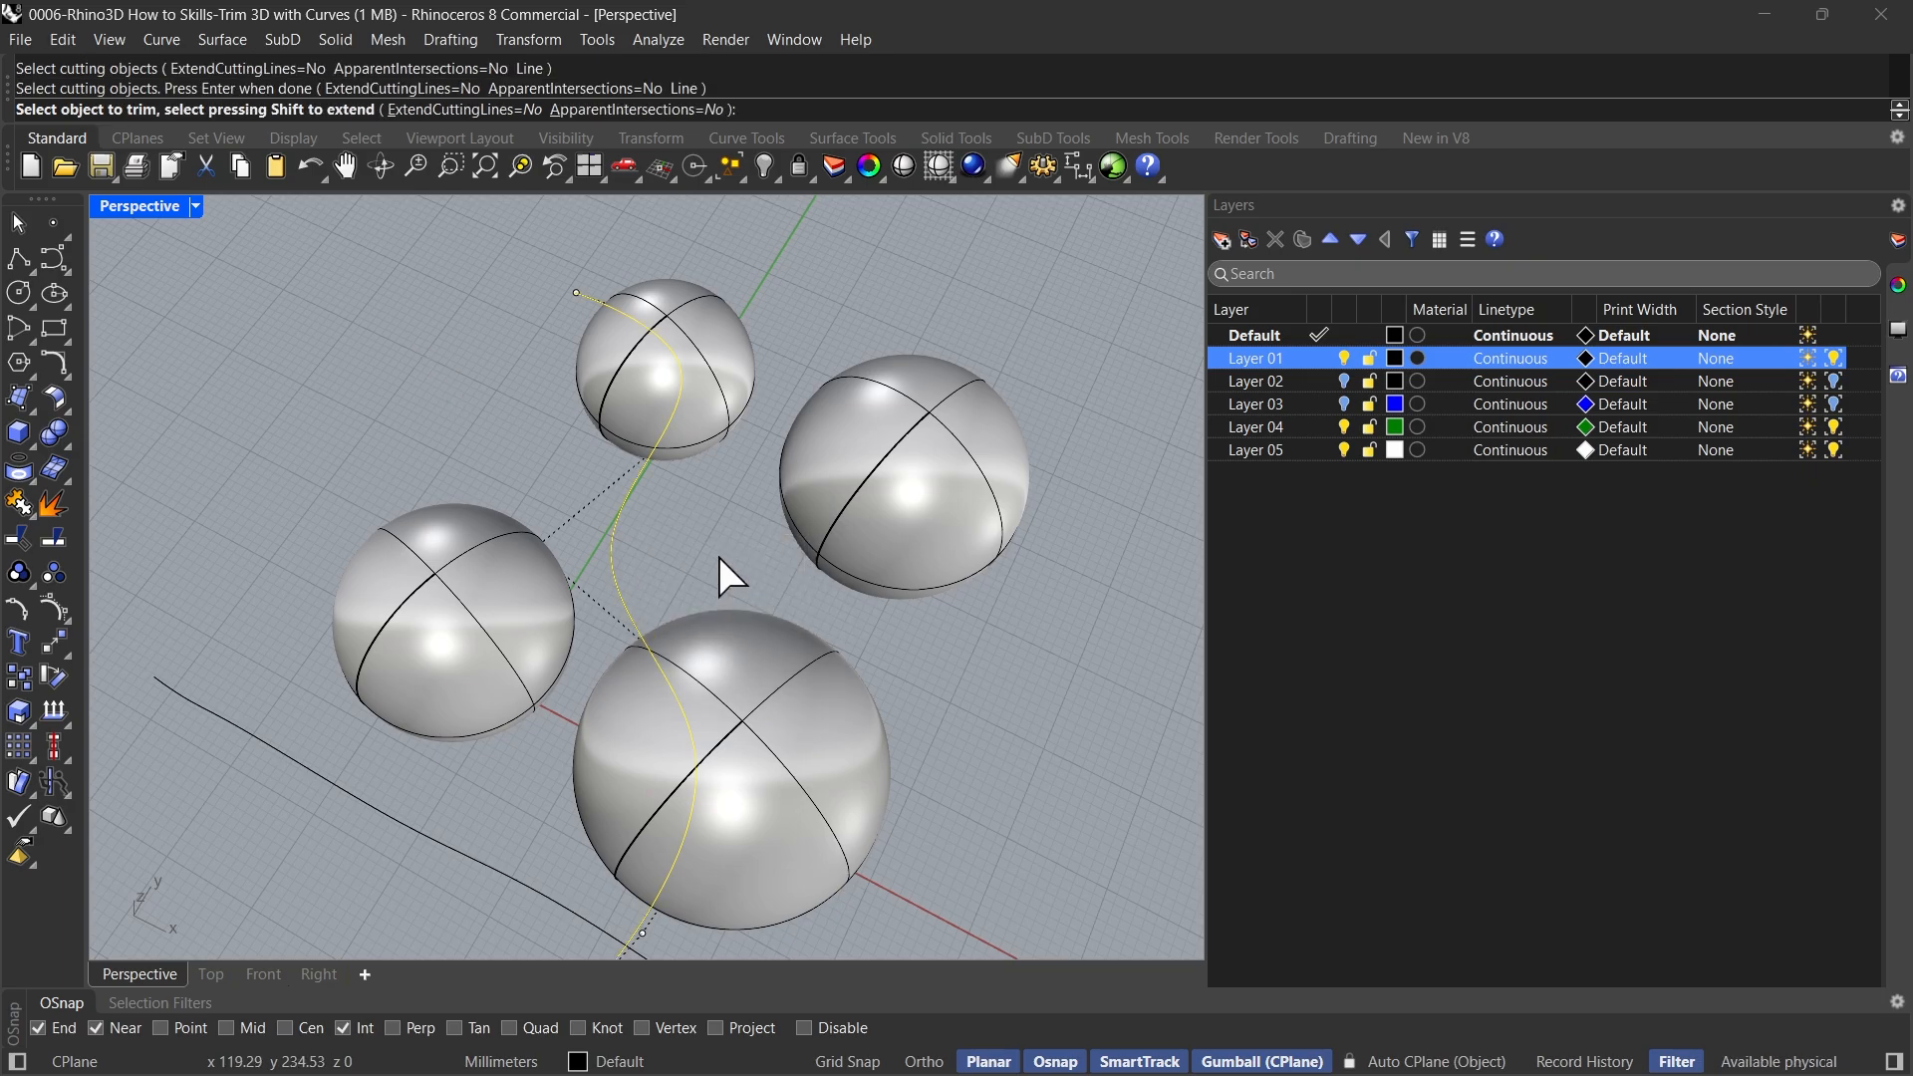
Try trimming the +X side of the smallest sphere in the Perspective view, inspect it in the Top view and undo it
left_click(721, 374)
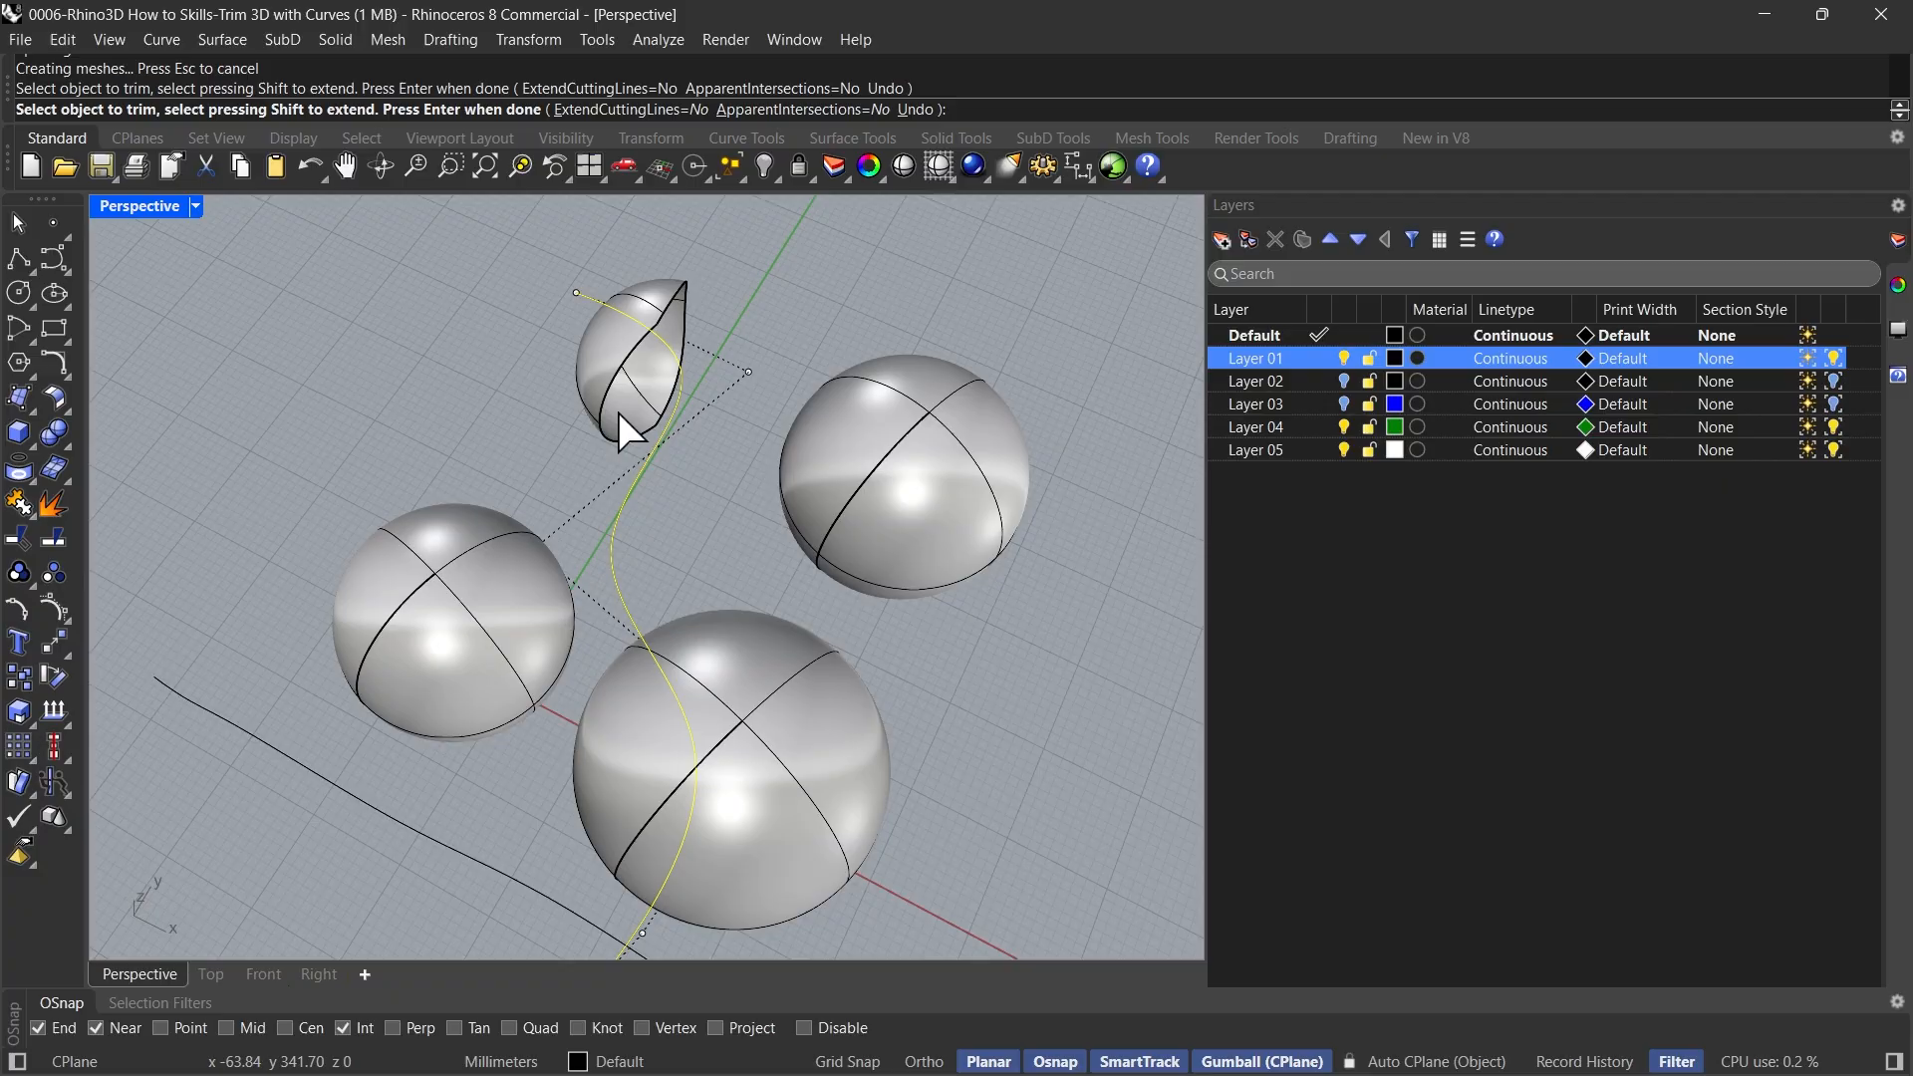
right_click_drag(618, 412, 678, 642)
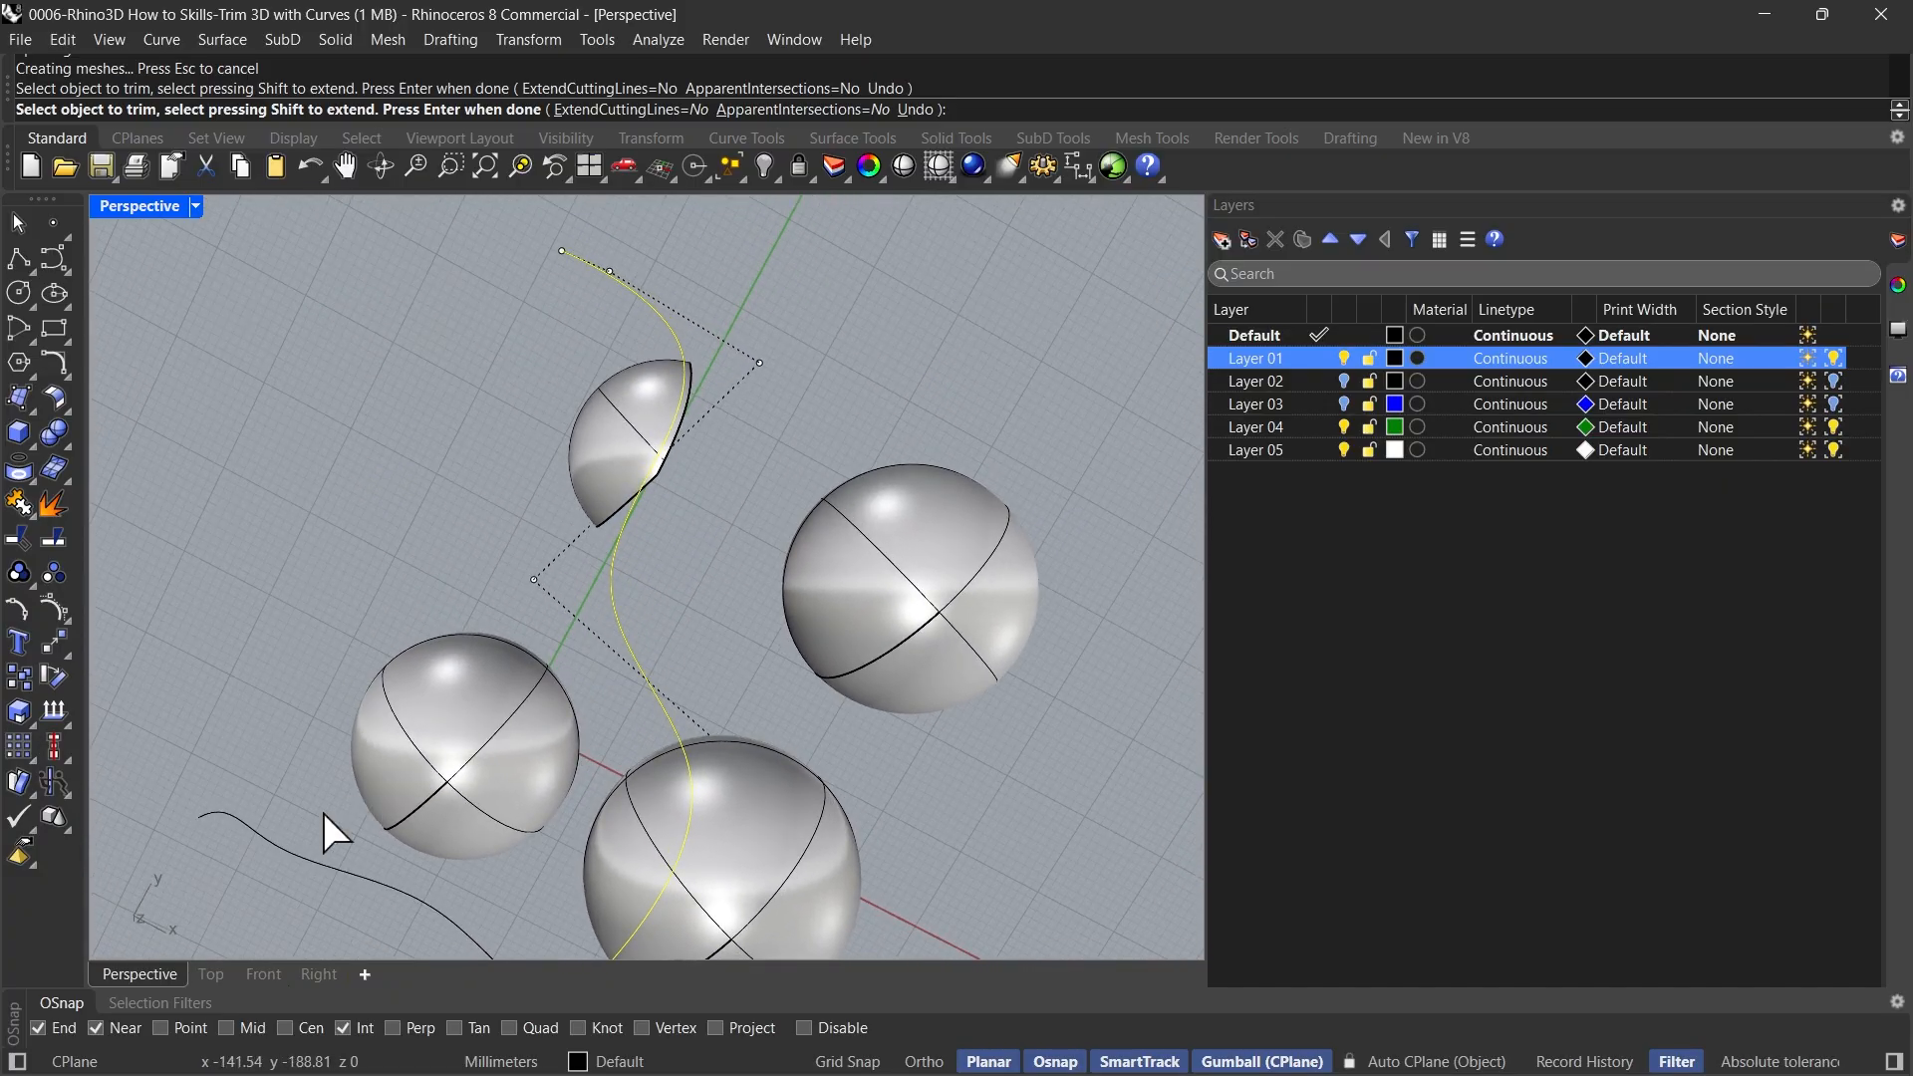
left_click(216, 979)
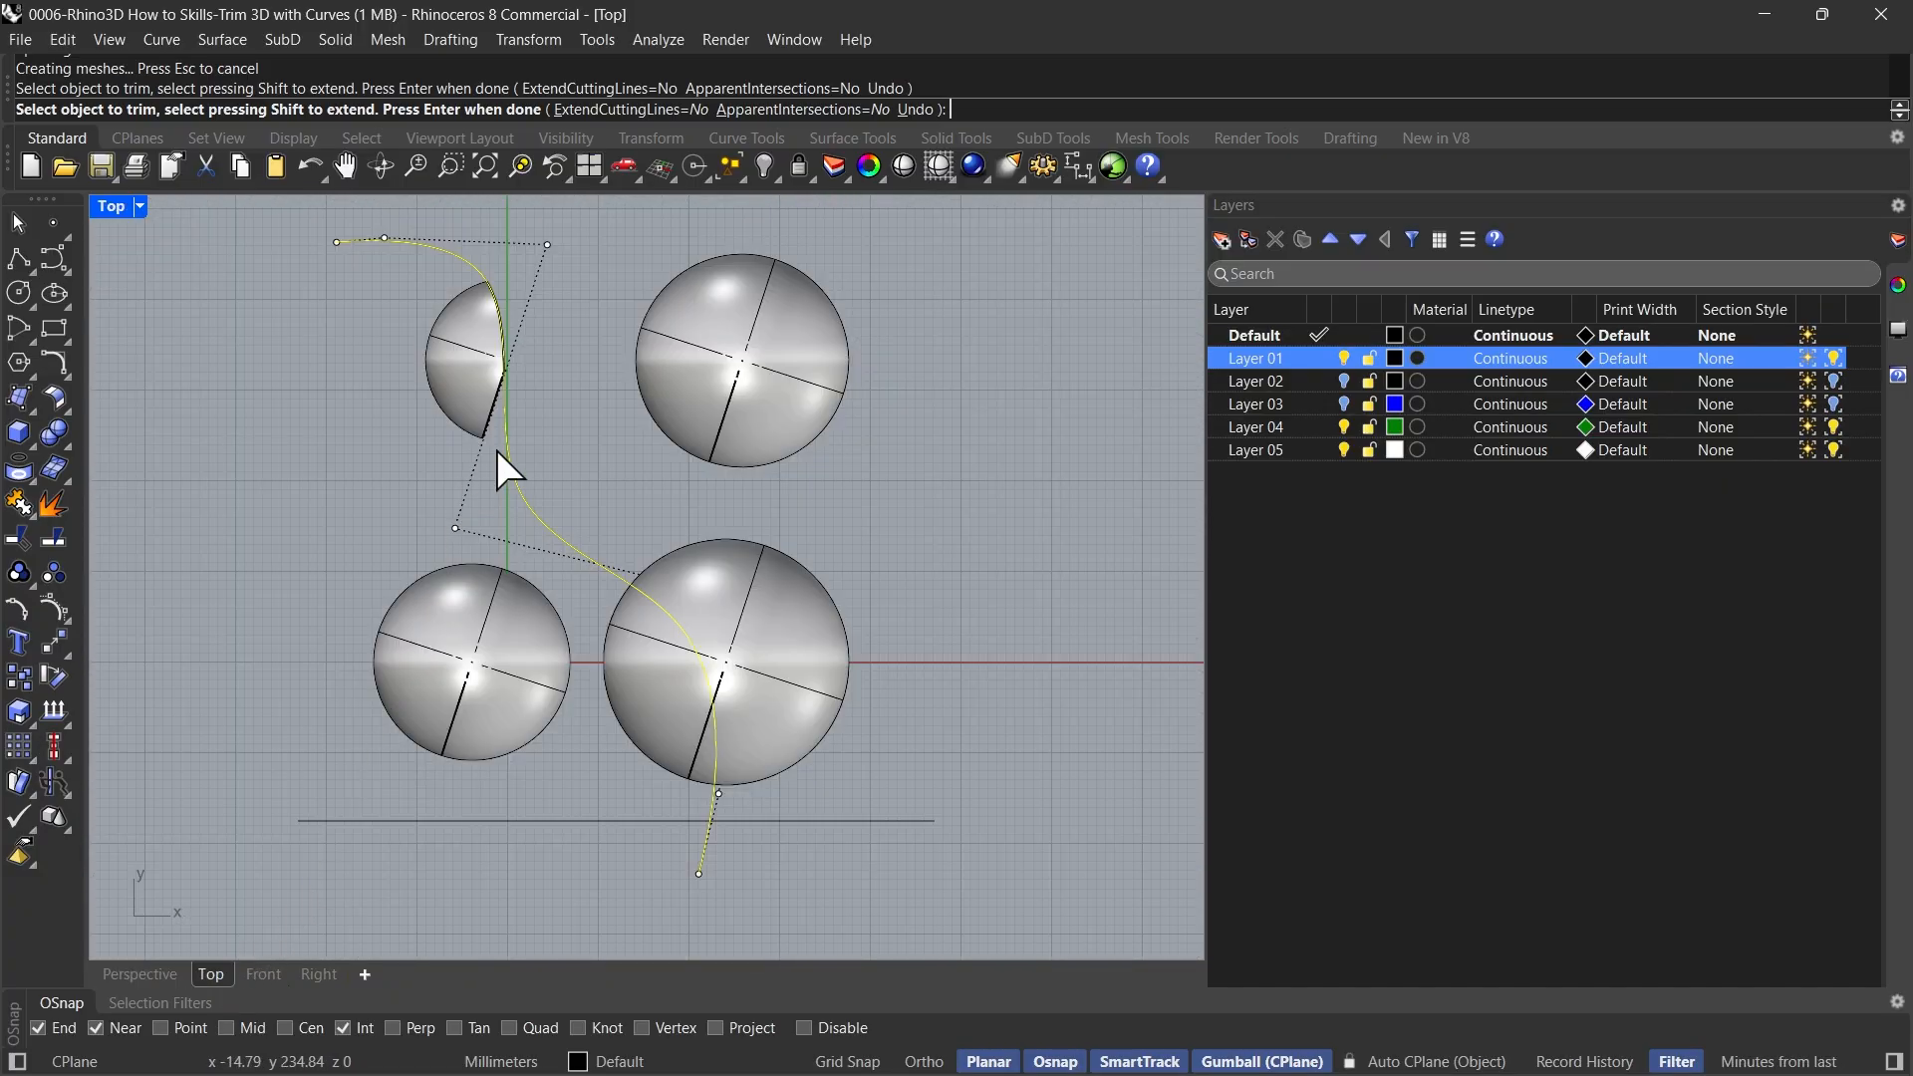
key("ctrl+z")
Trim the +X sides of the smallest and largest spheres along the curve in the Top view, then check them in Perspective and end Trim
left_click(775, 609)
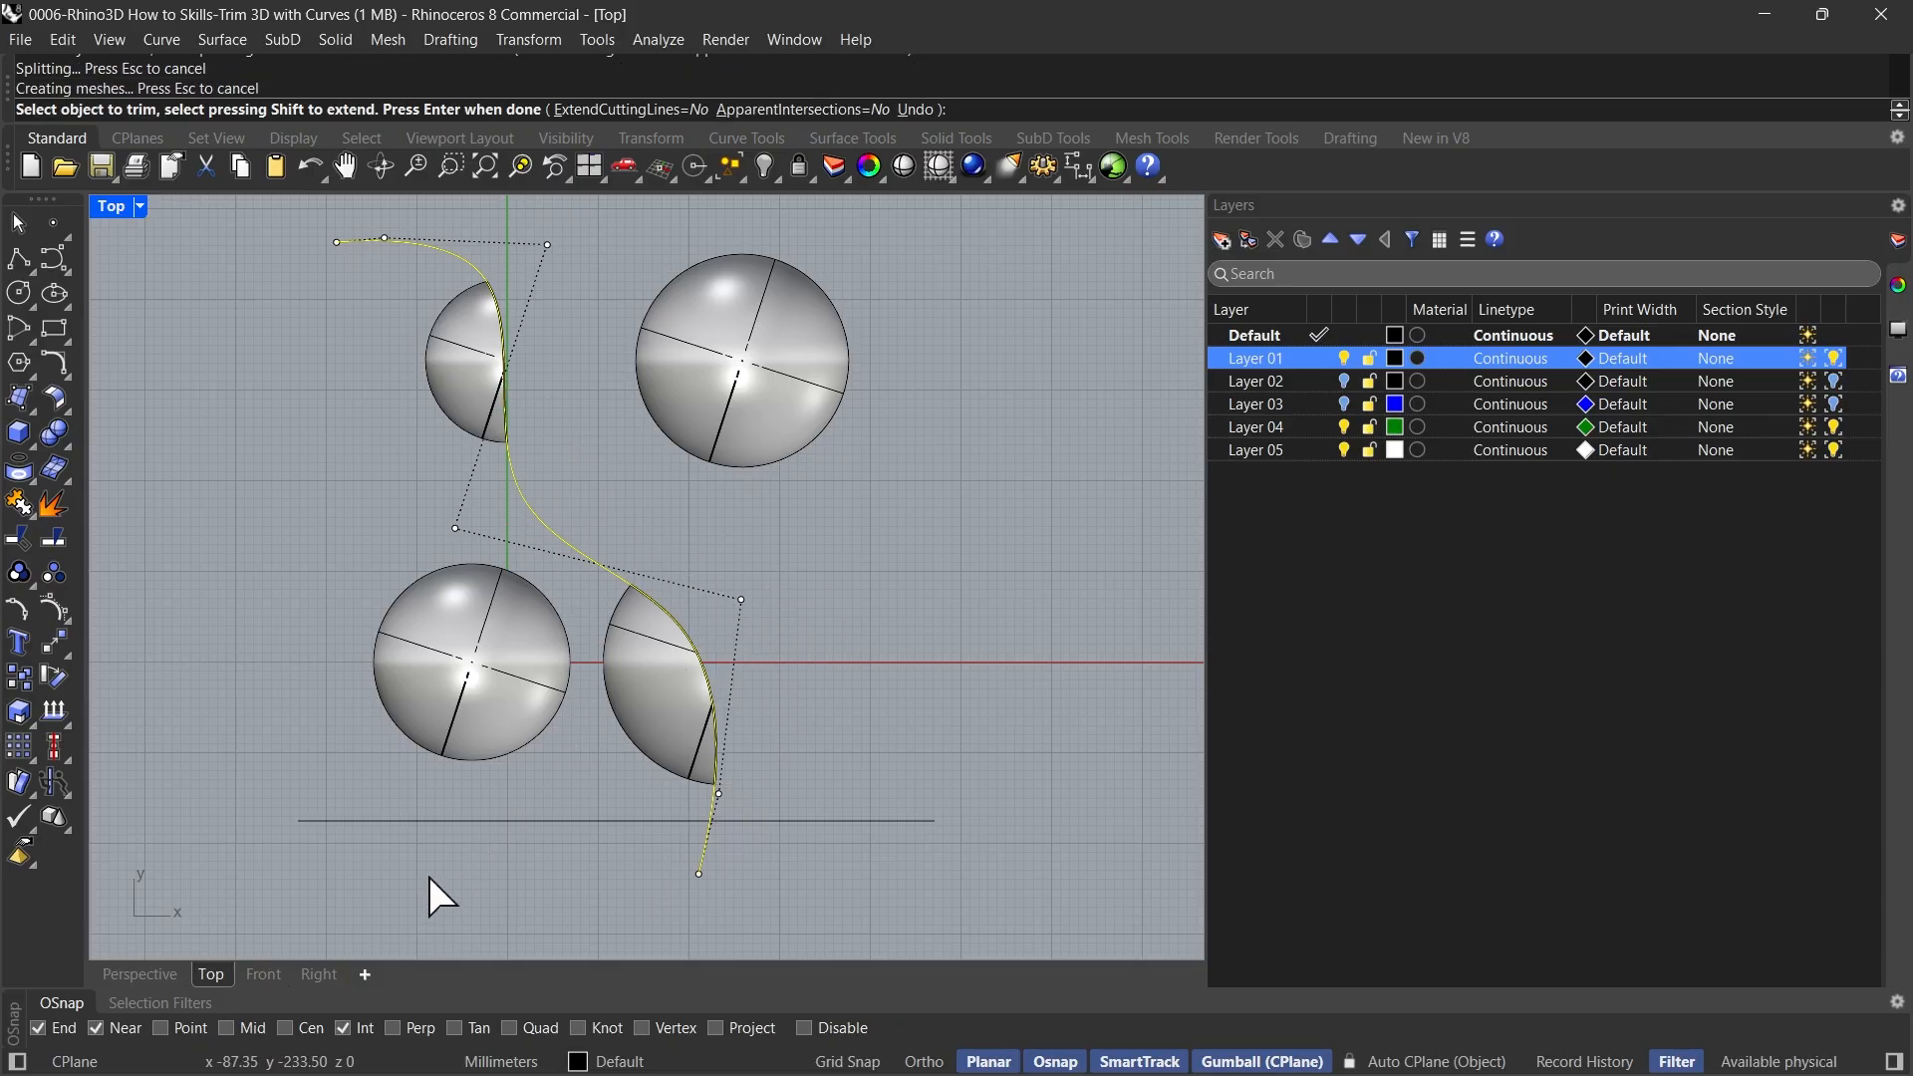
left_click(145, 973)
right_click_drag(324, 756, 354, 459)
right_click_drag(671, 759, 487, 827)
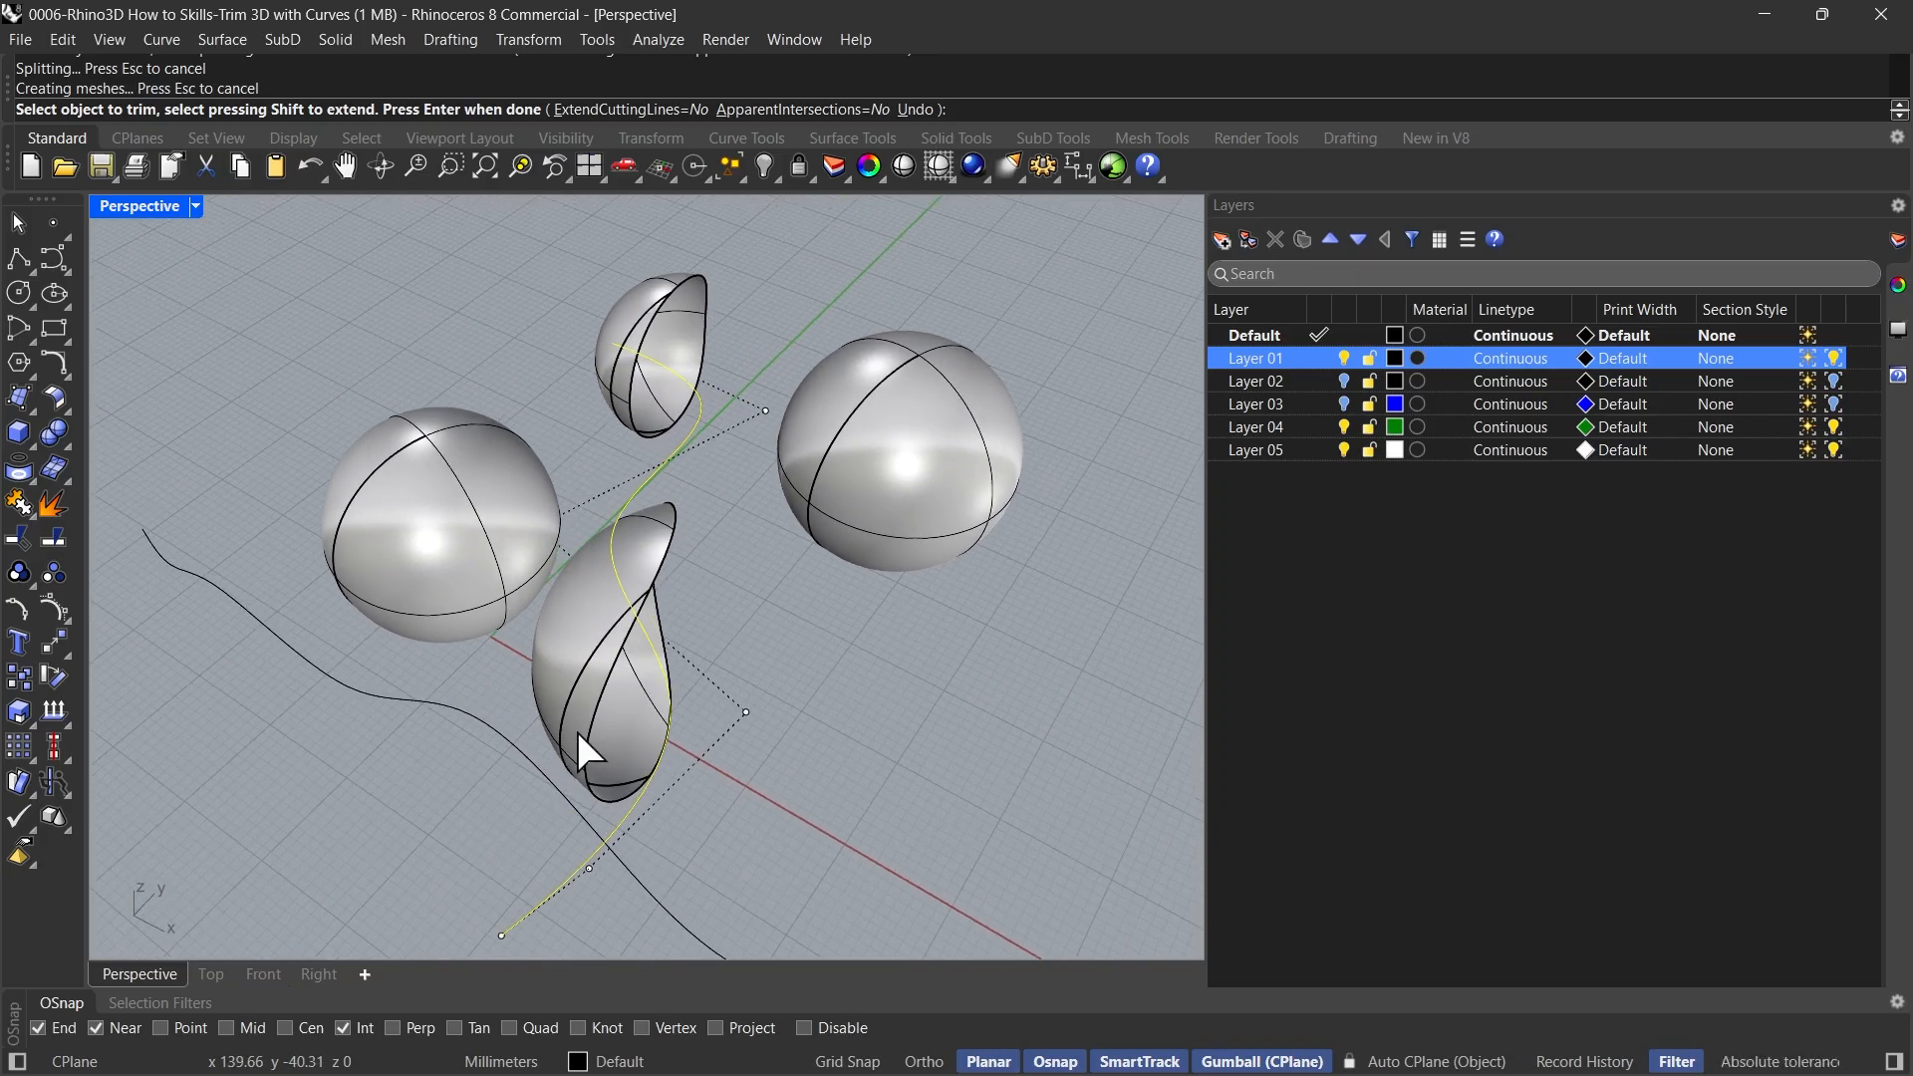
key("Return")
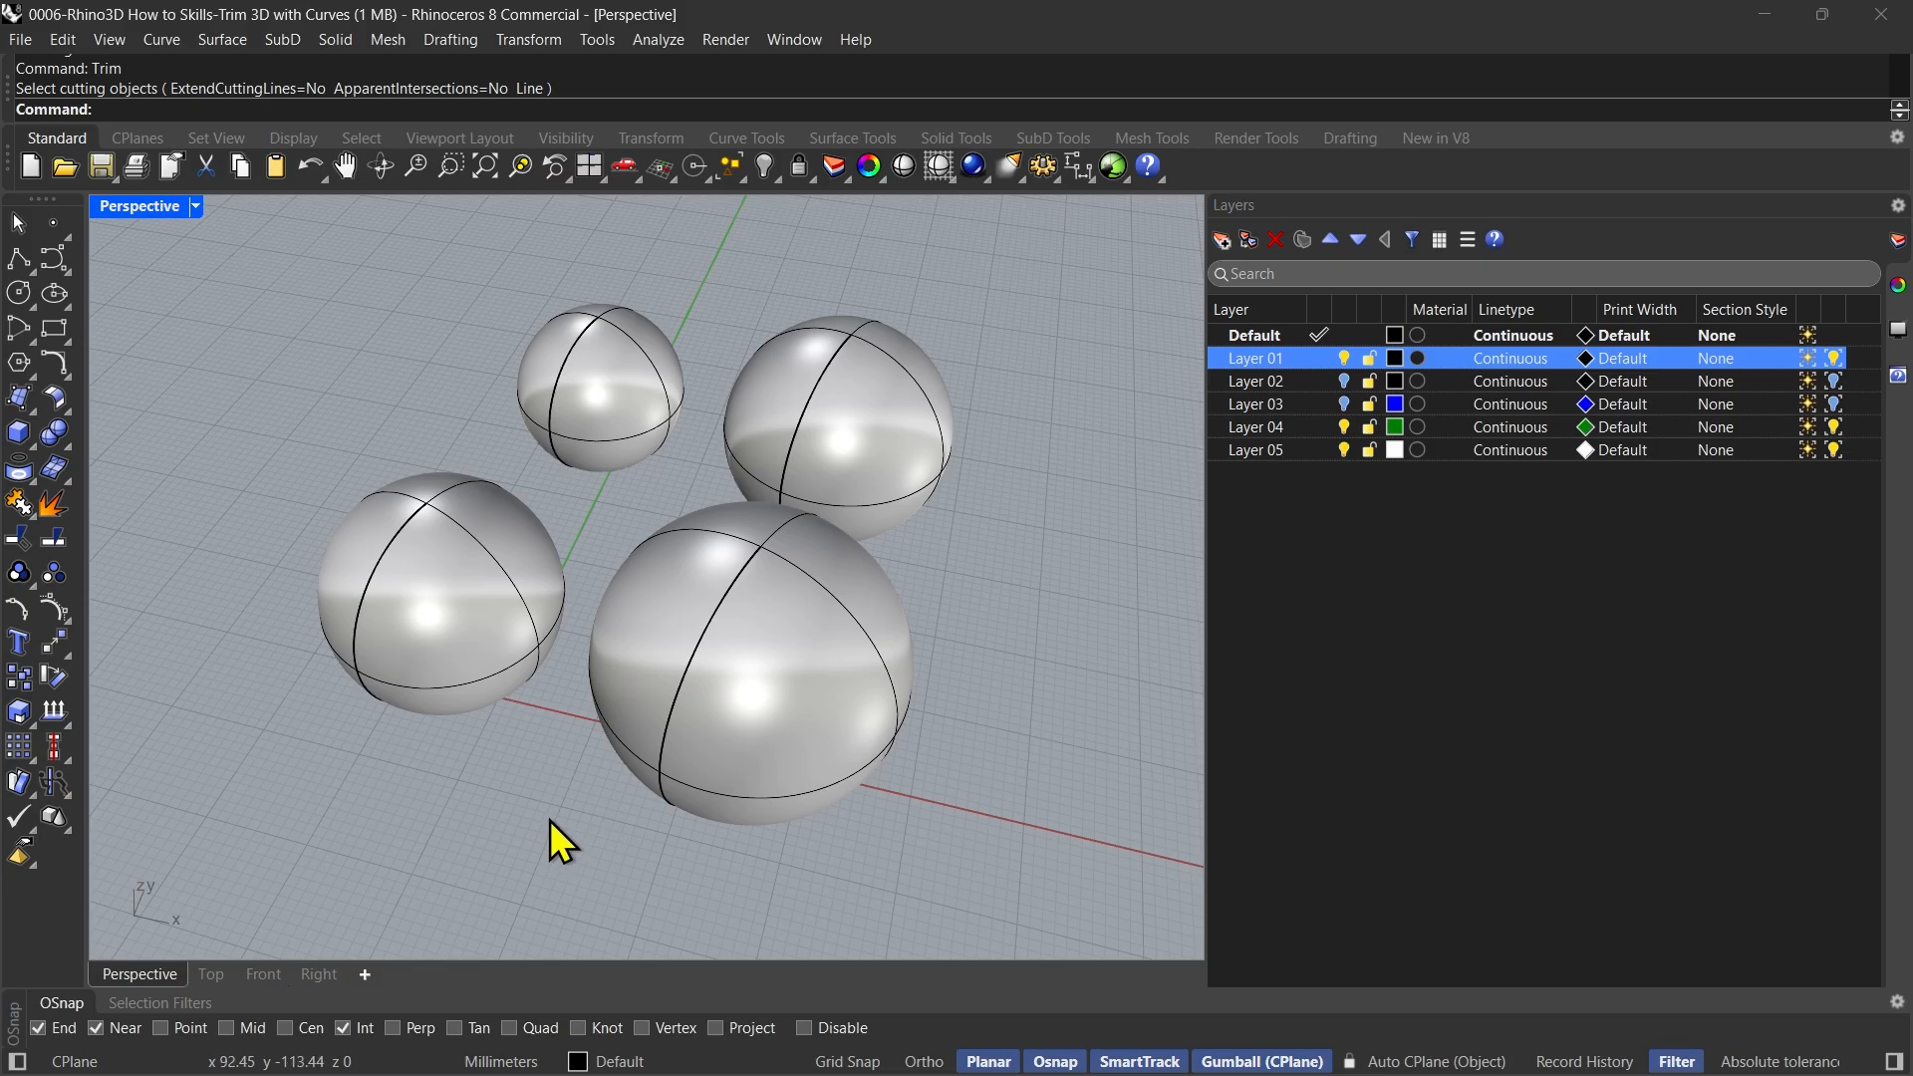
Start Trim with its Line option and draw a diagonal cutting line about 960 mm long through two opposite spheres in the Top view
type("Trim")
key("Return")
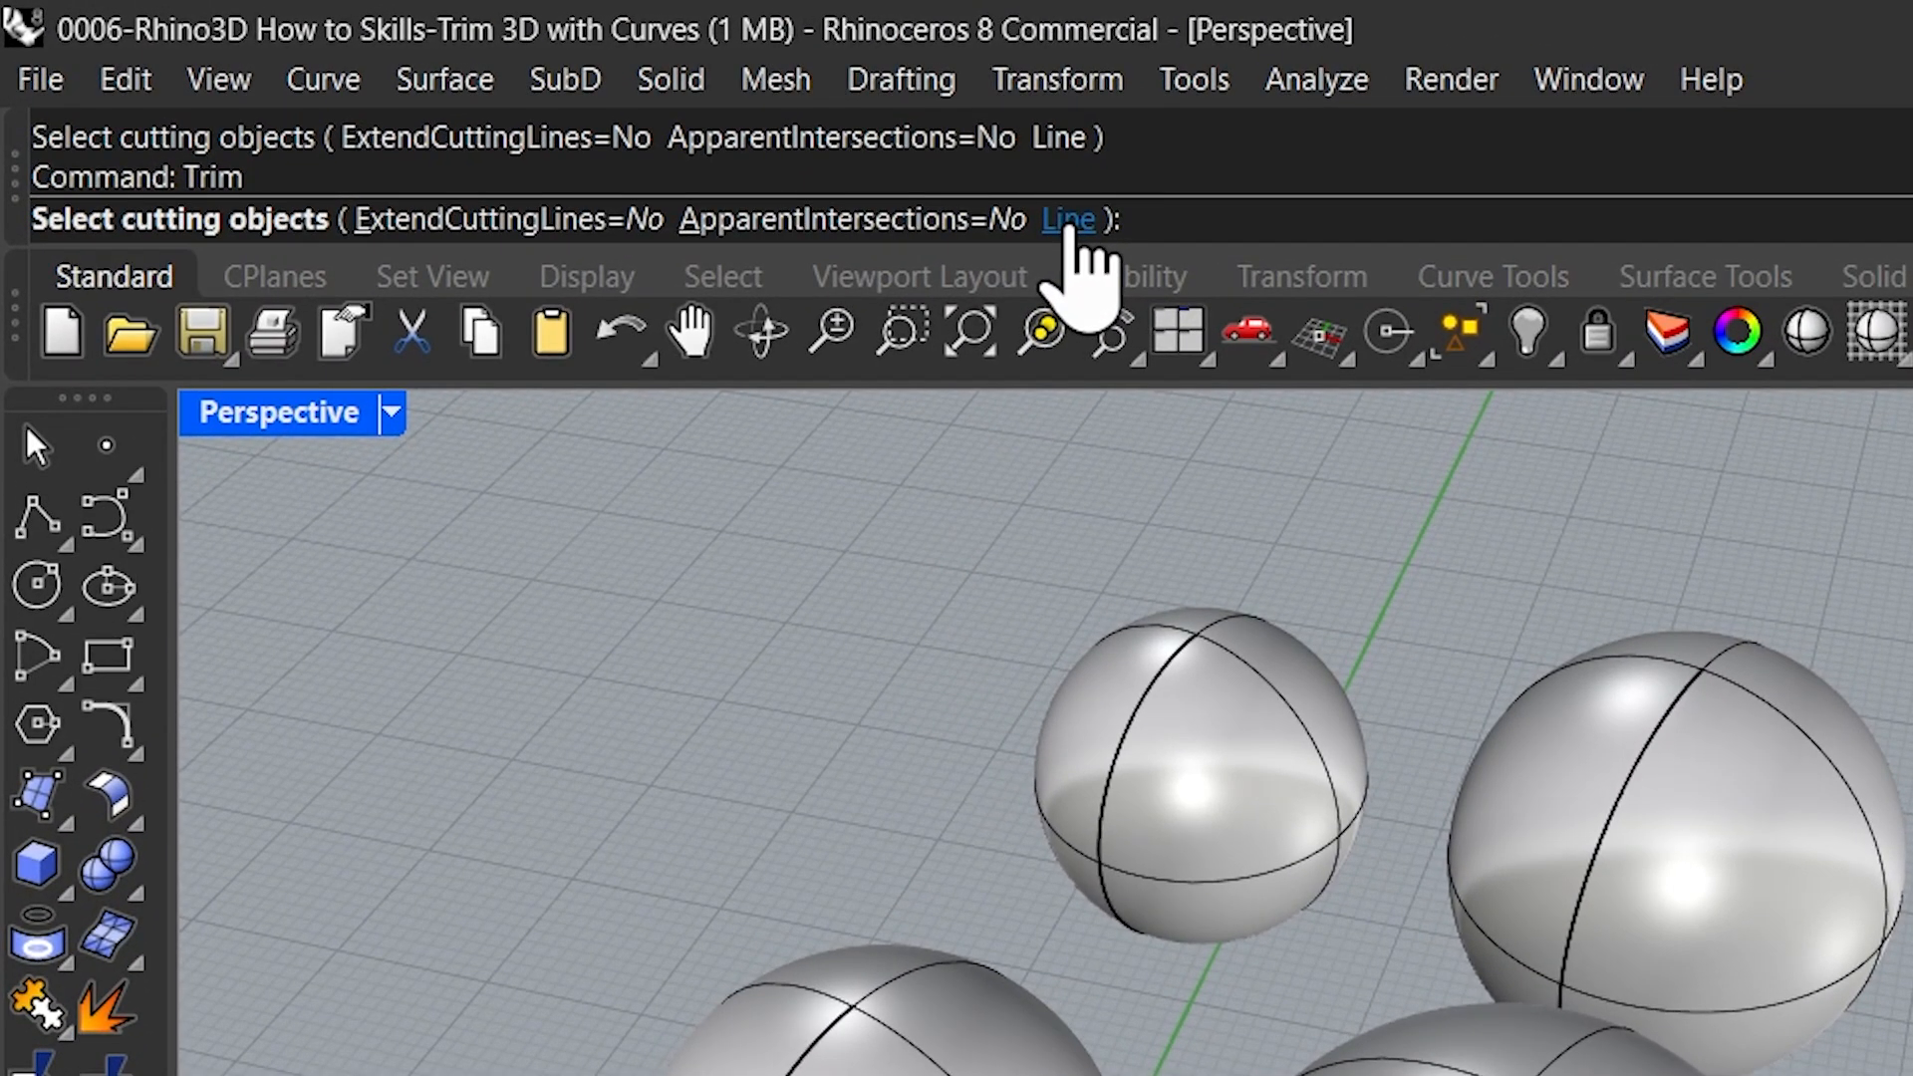
left_click(1068, 223)
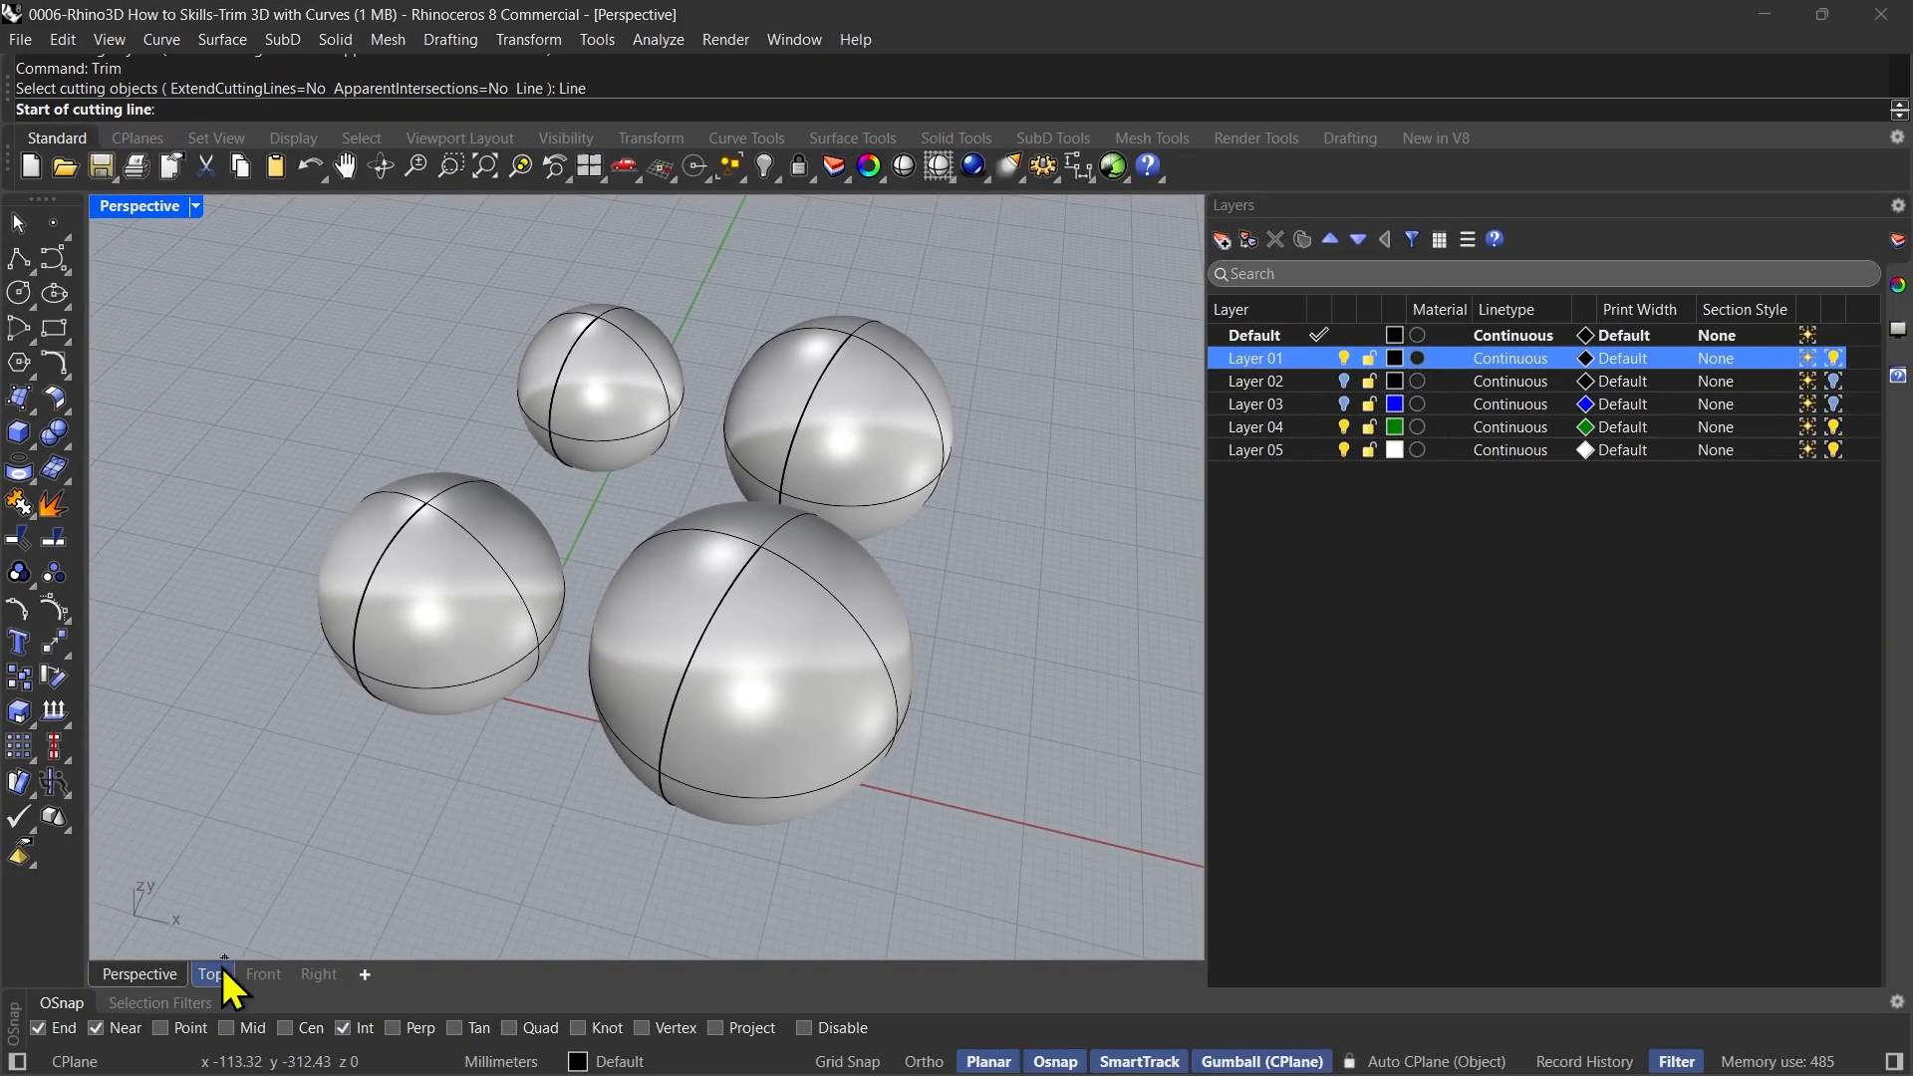
left_click(220, 972)
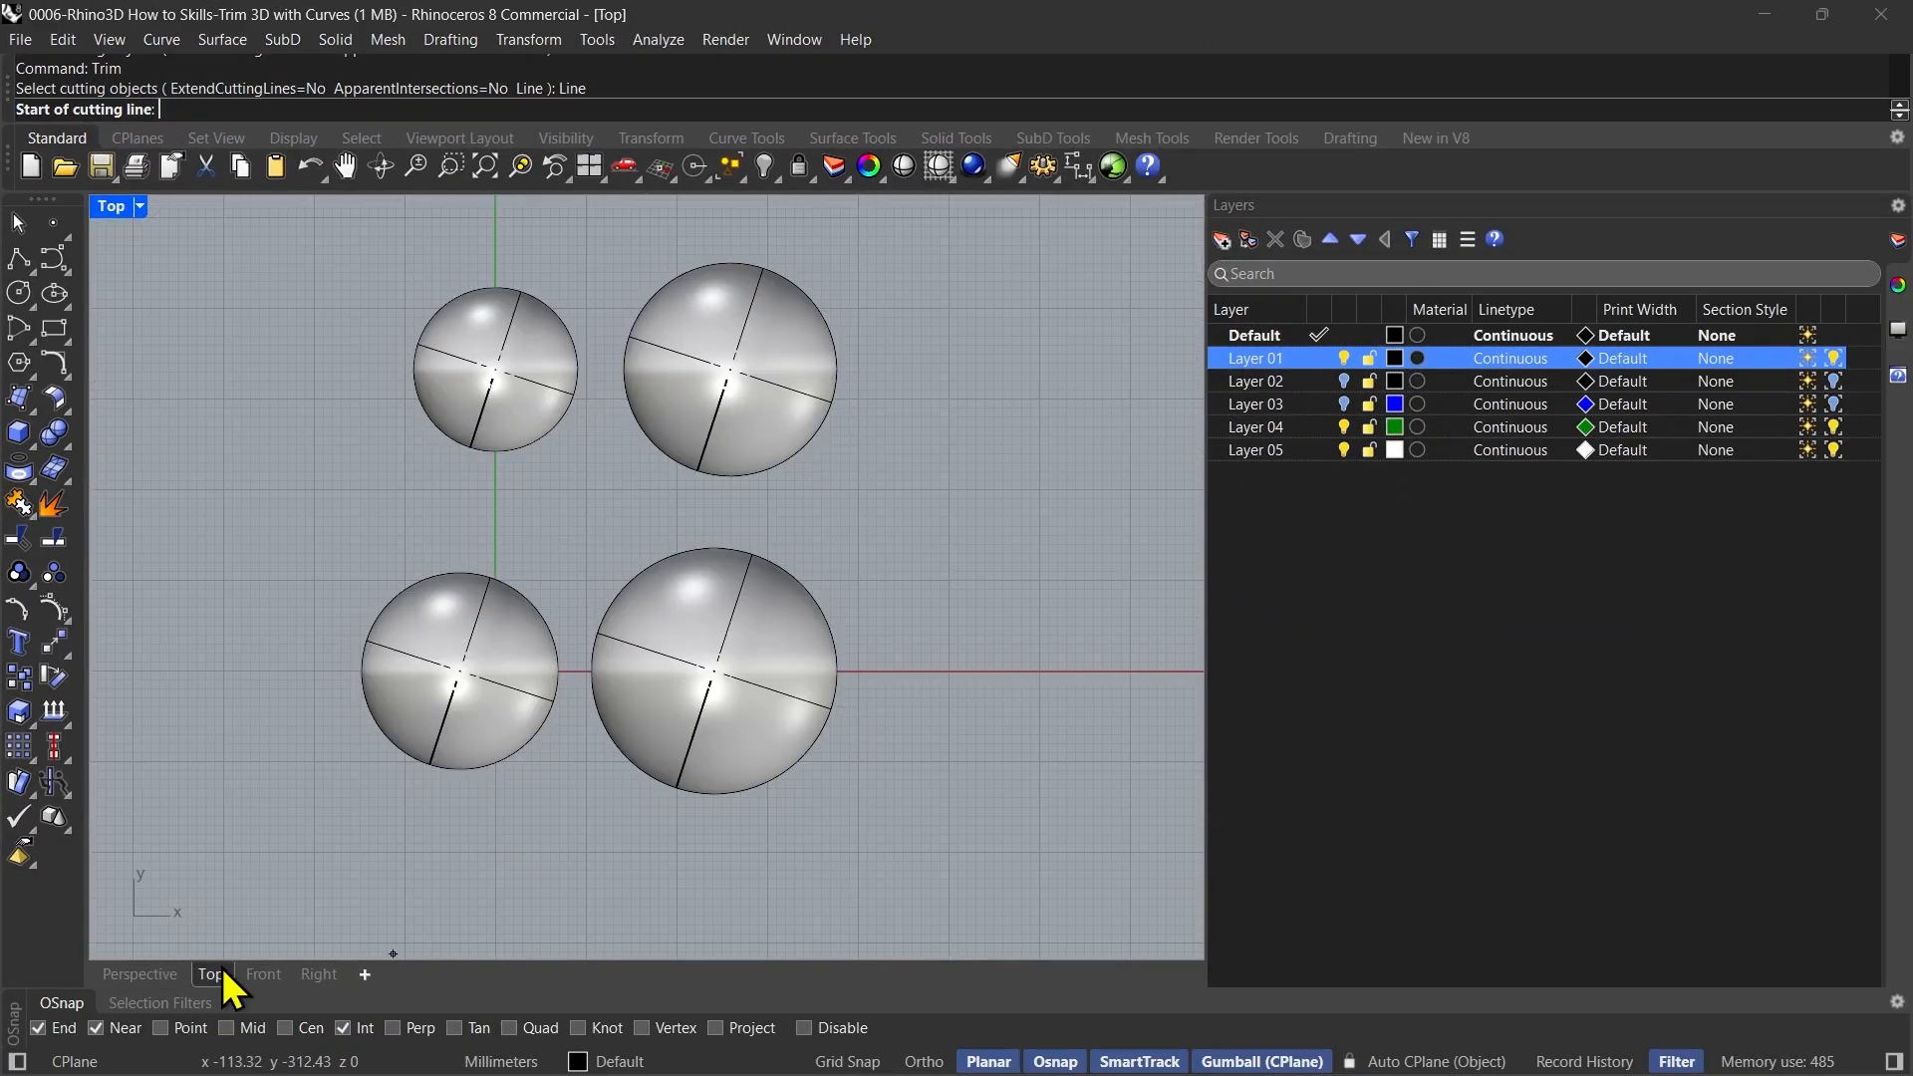
left_click(286, 829)
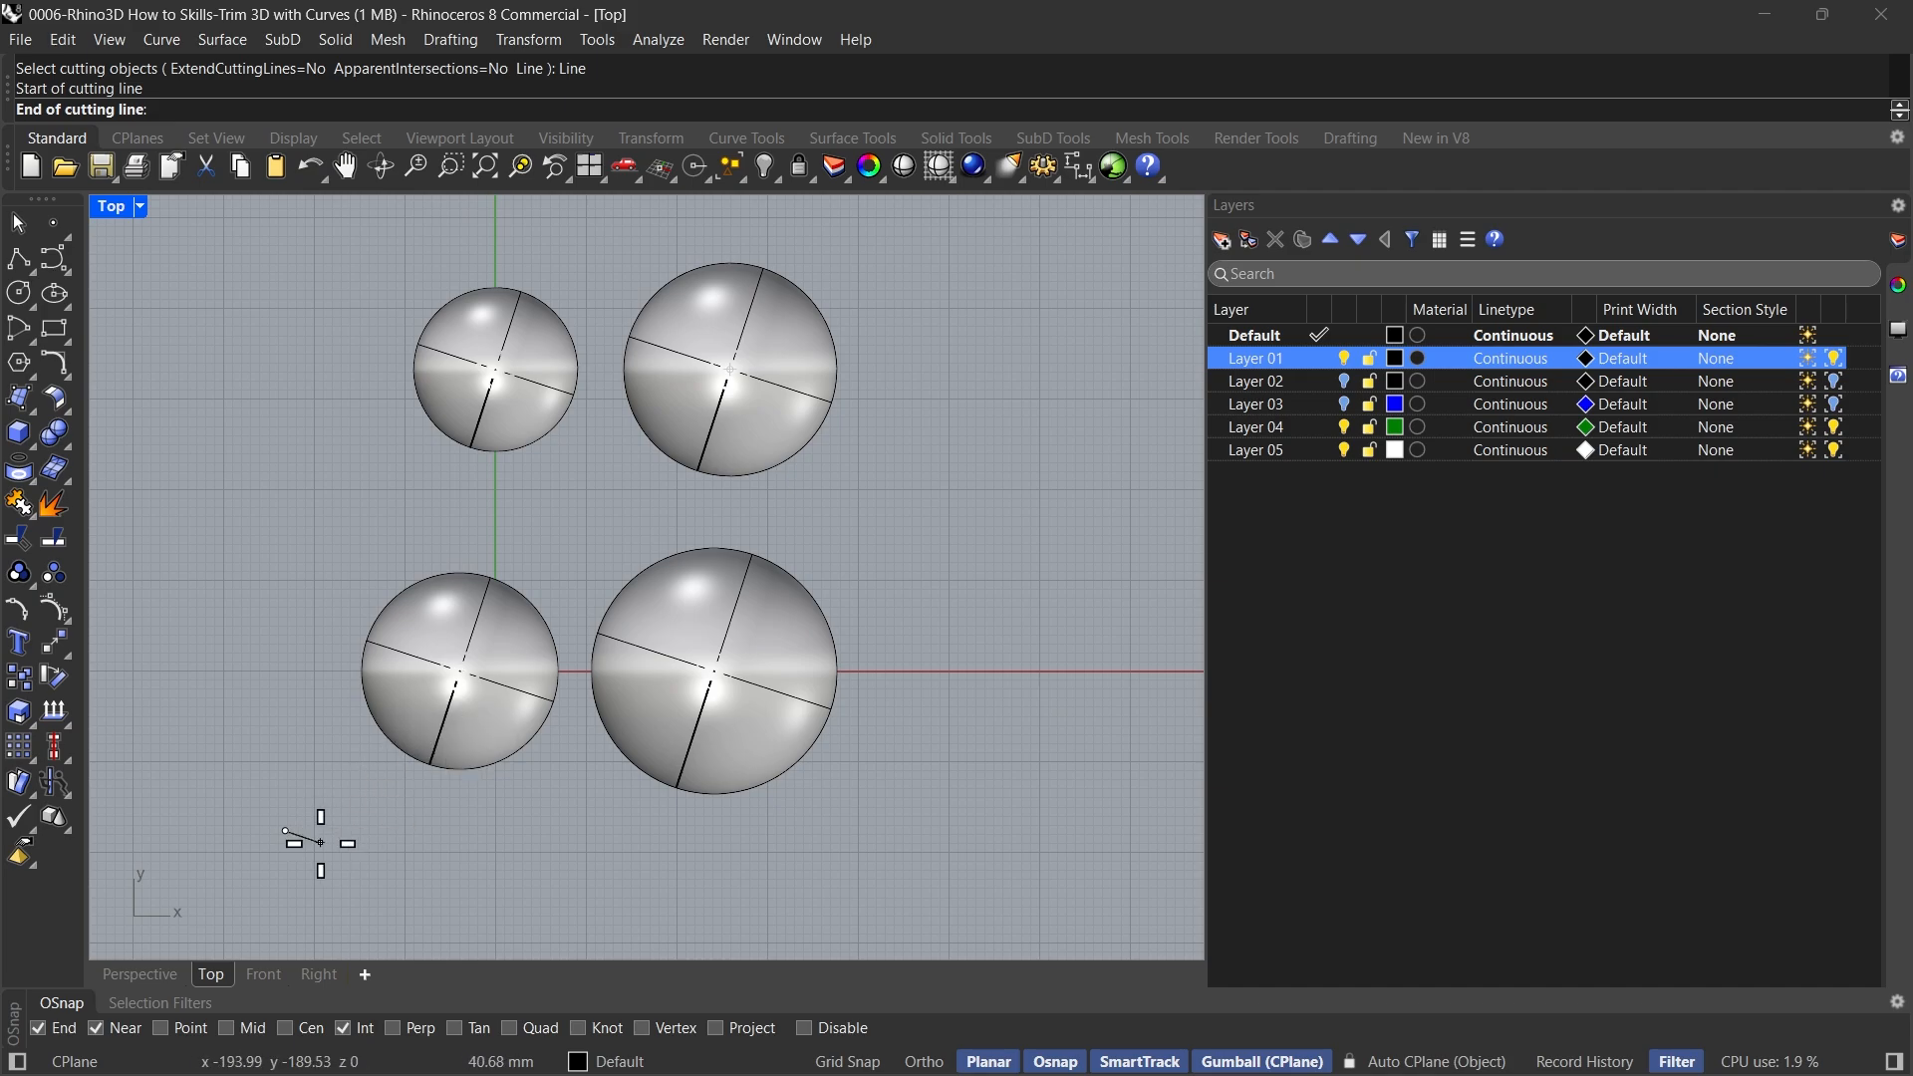
left_click(897, 212)
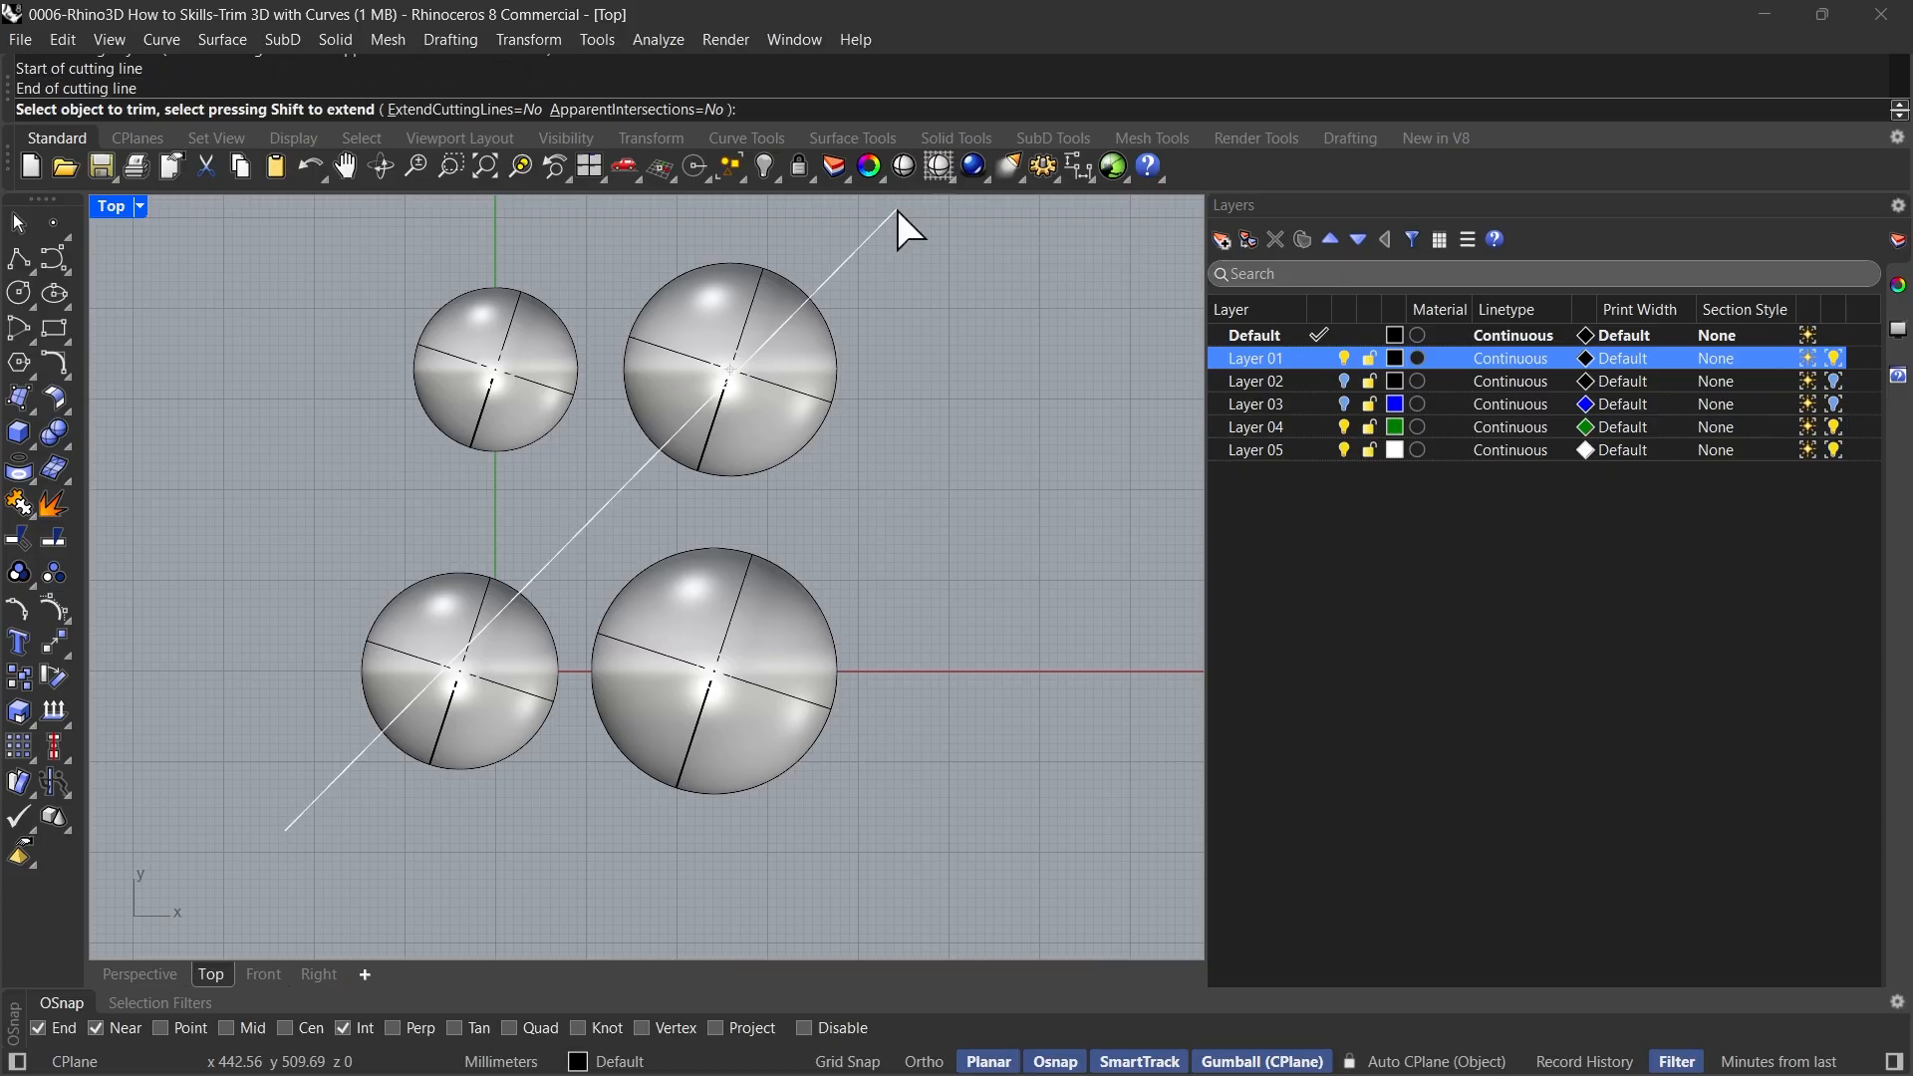
Trim the -X+Y half of the rear +X sphere in the Top view and the diagonally opposite sphere's +X-Y half in Perspective, and end Trim
right_click_drag(947, 458, 936, 510)
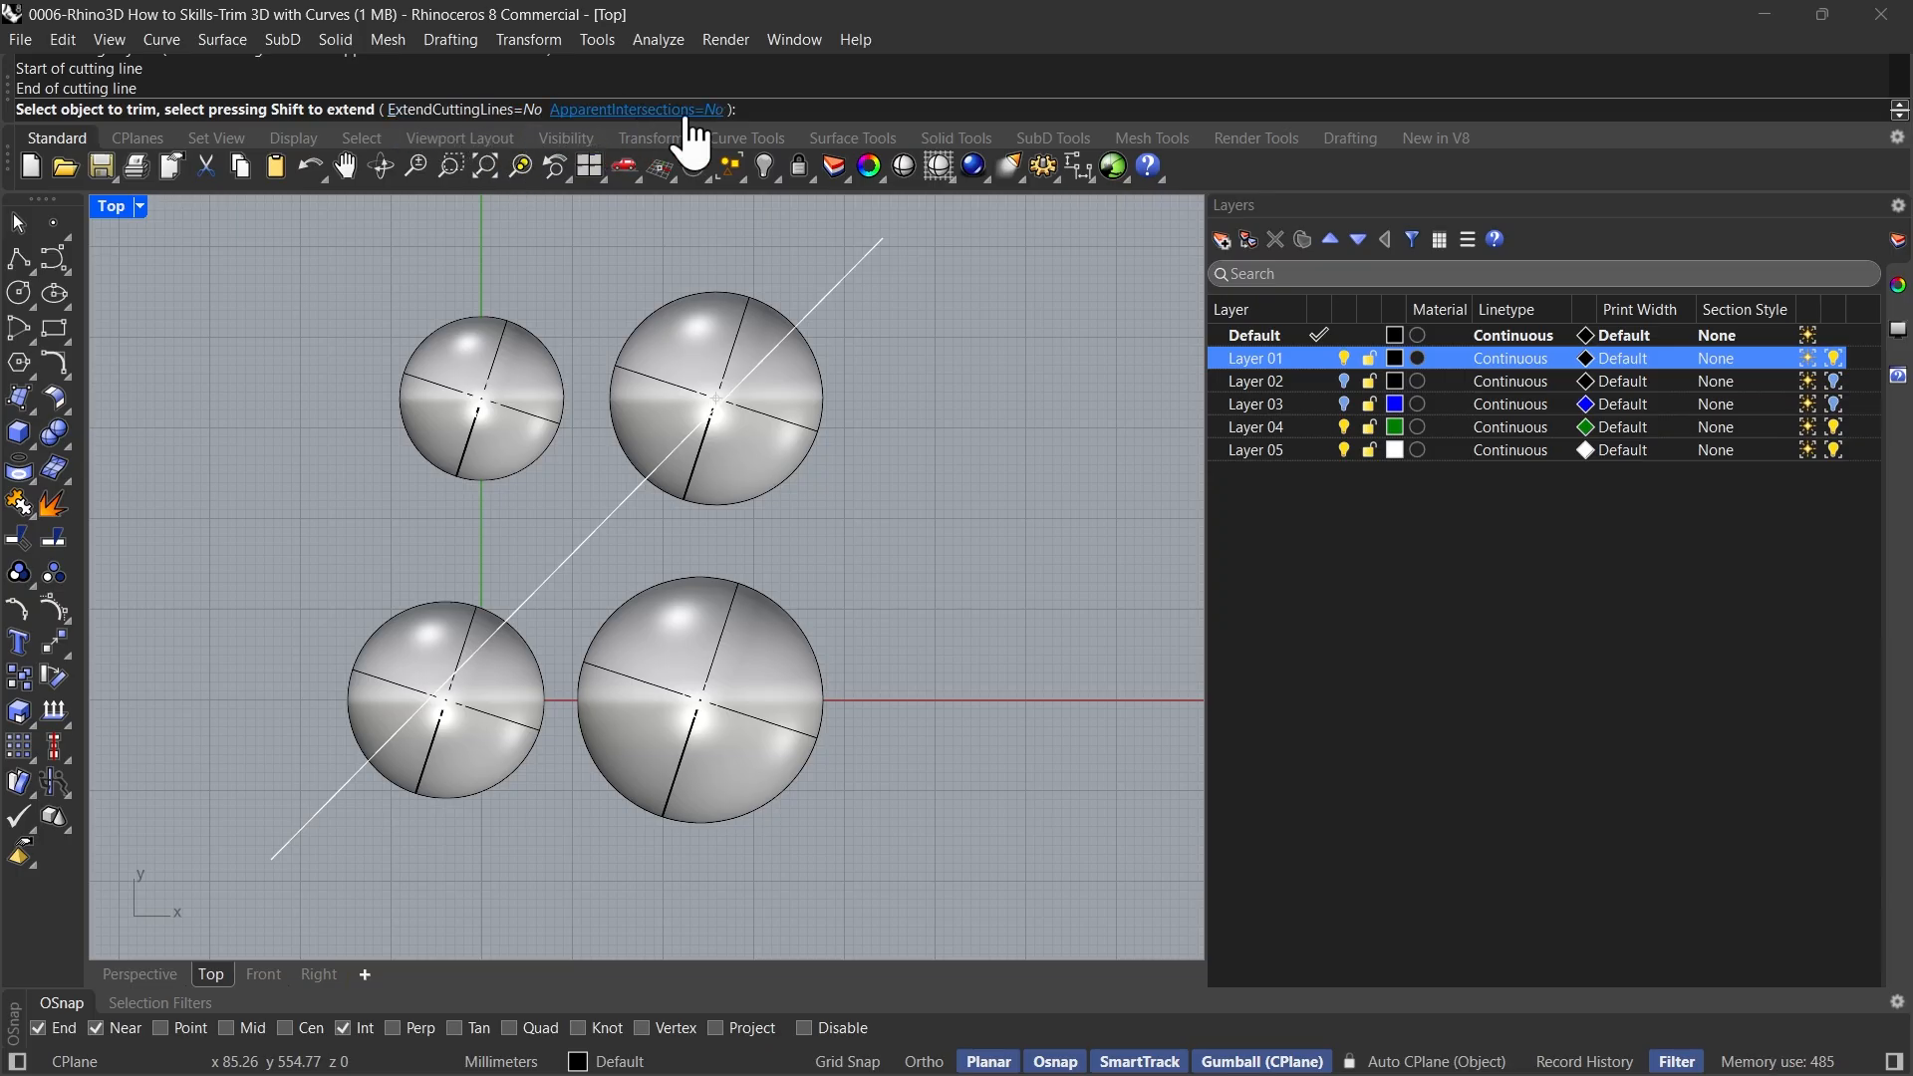
left_click(694, 325)
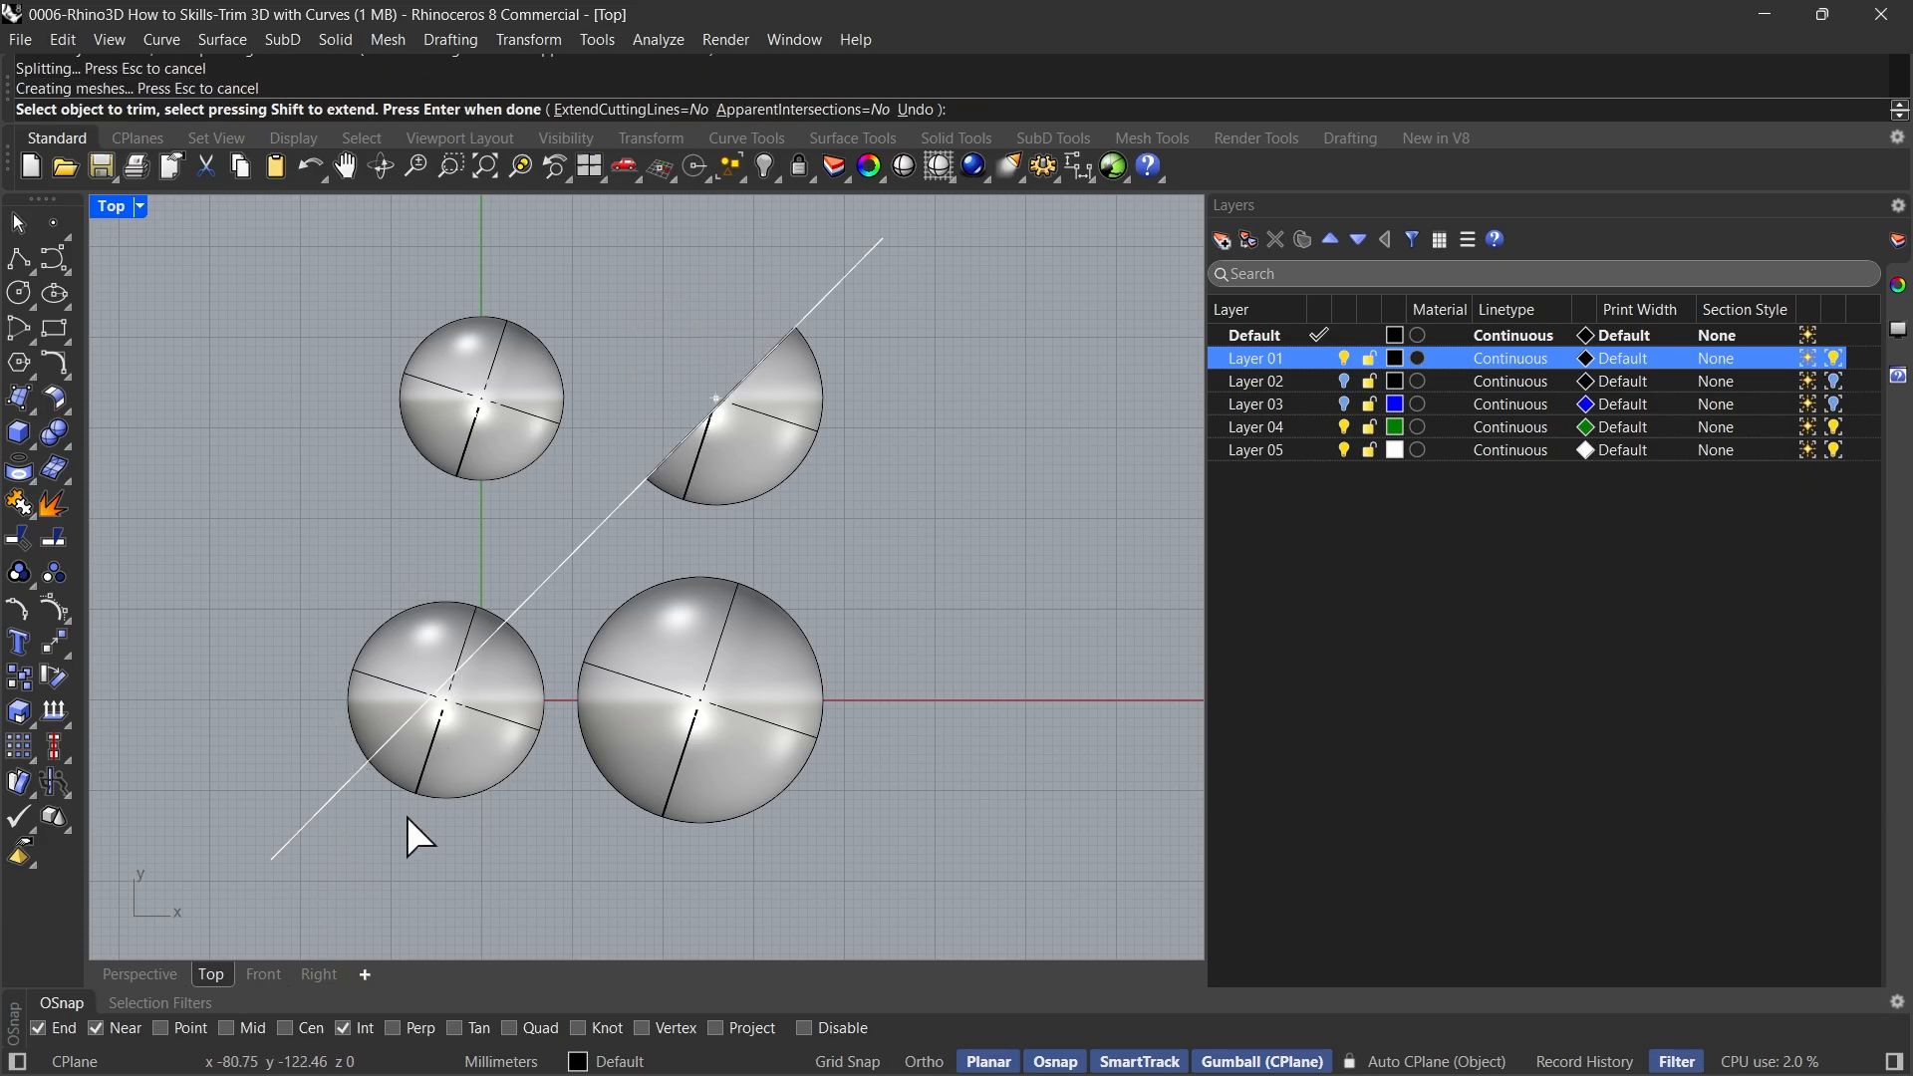
left_click(152, 979)
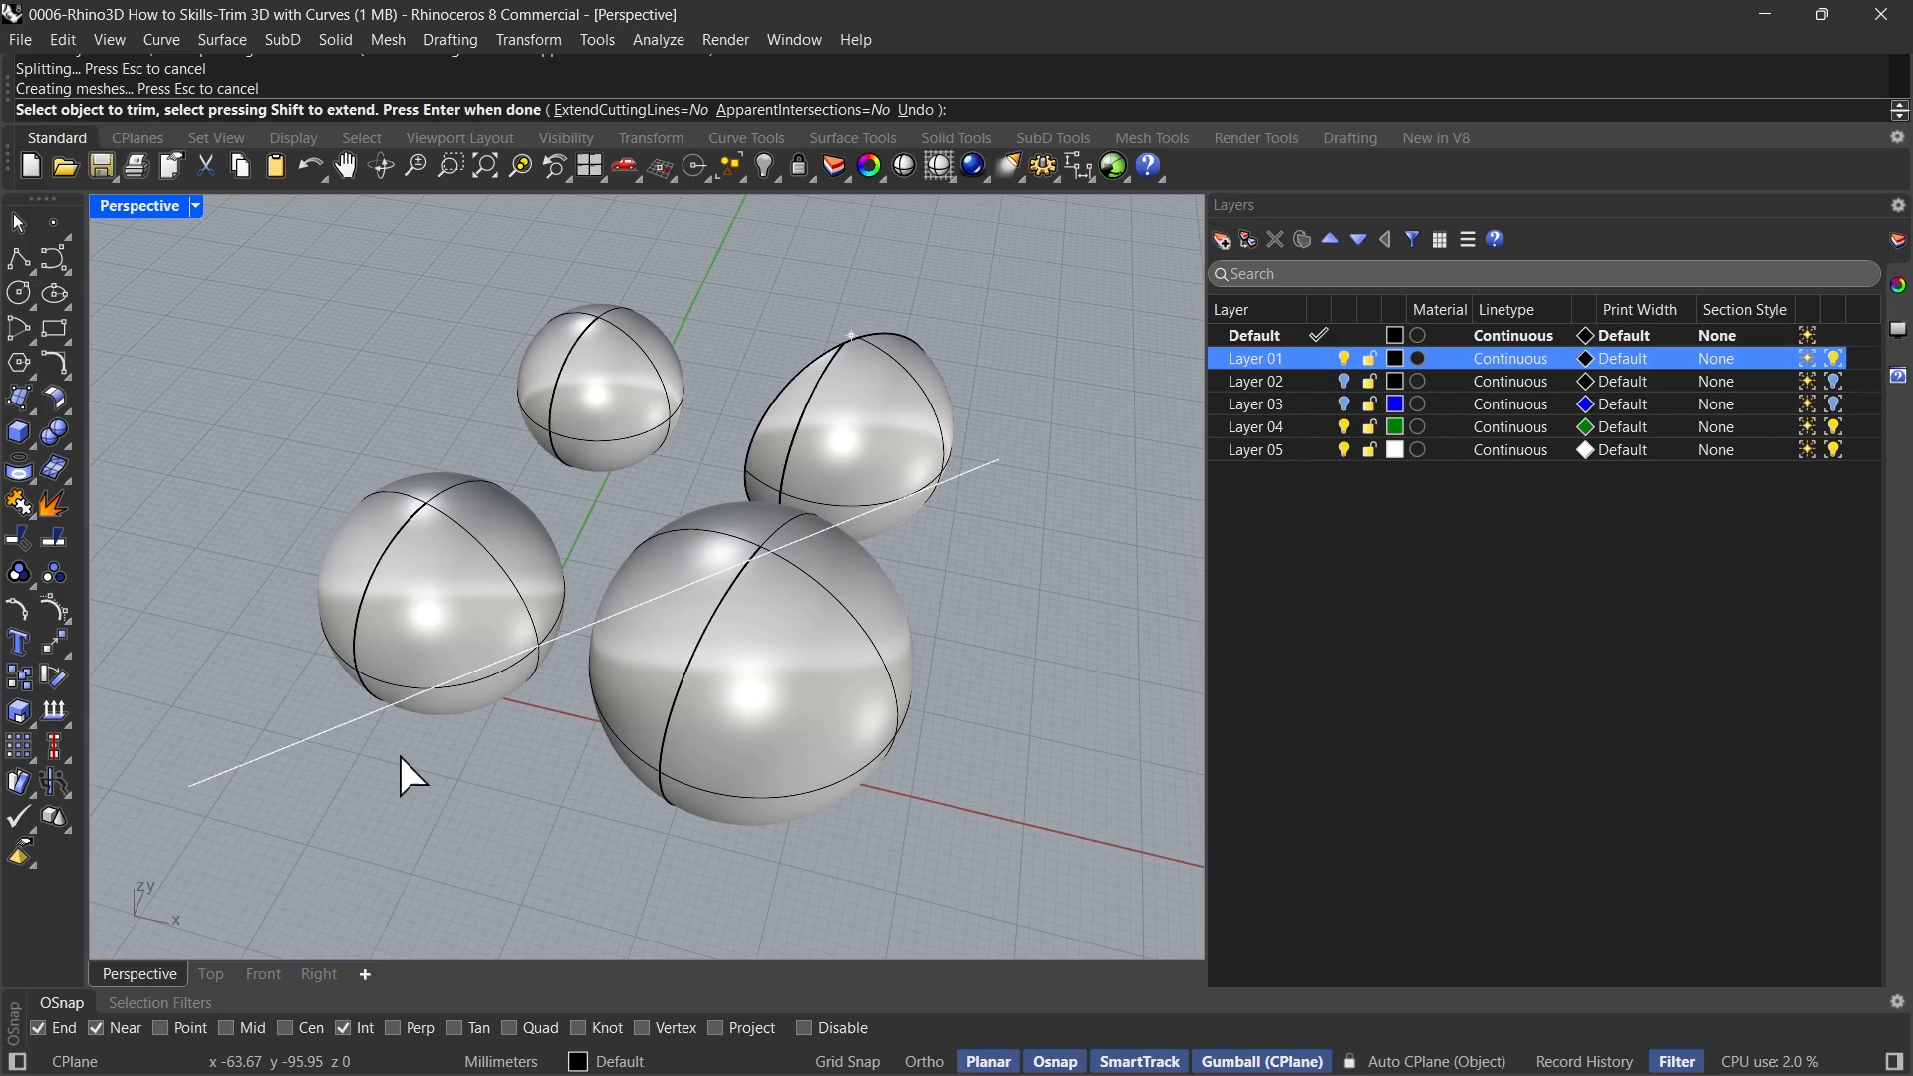
left_click(418, 518)
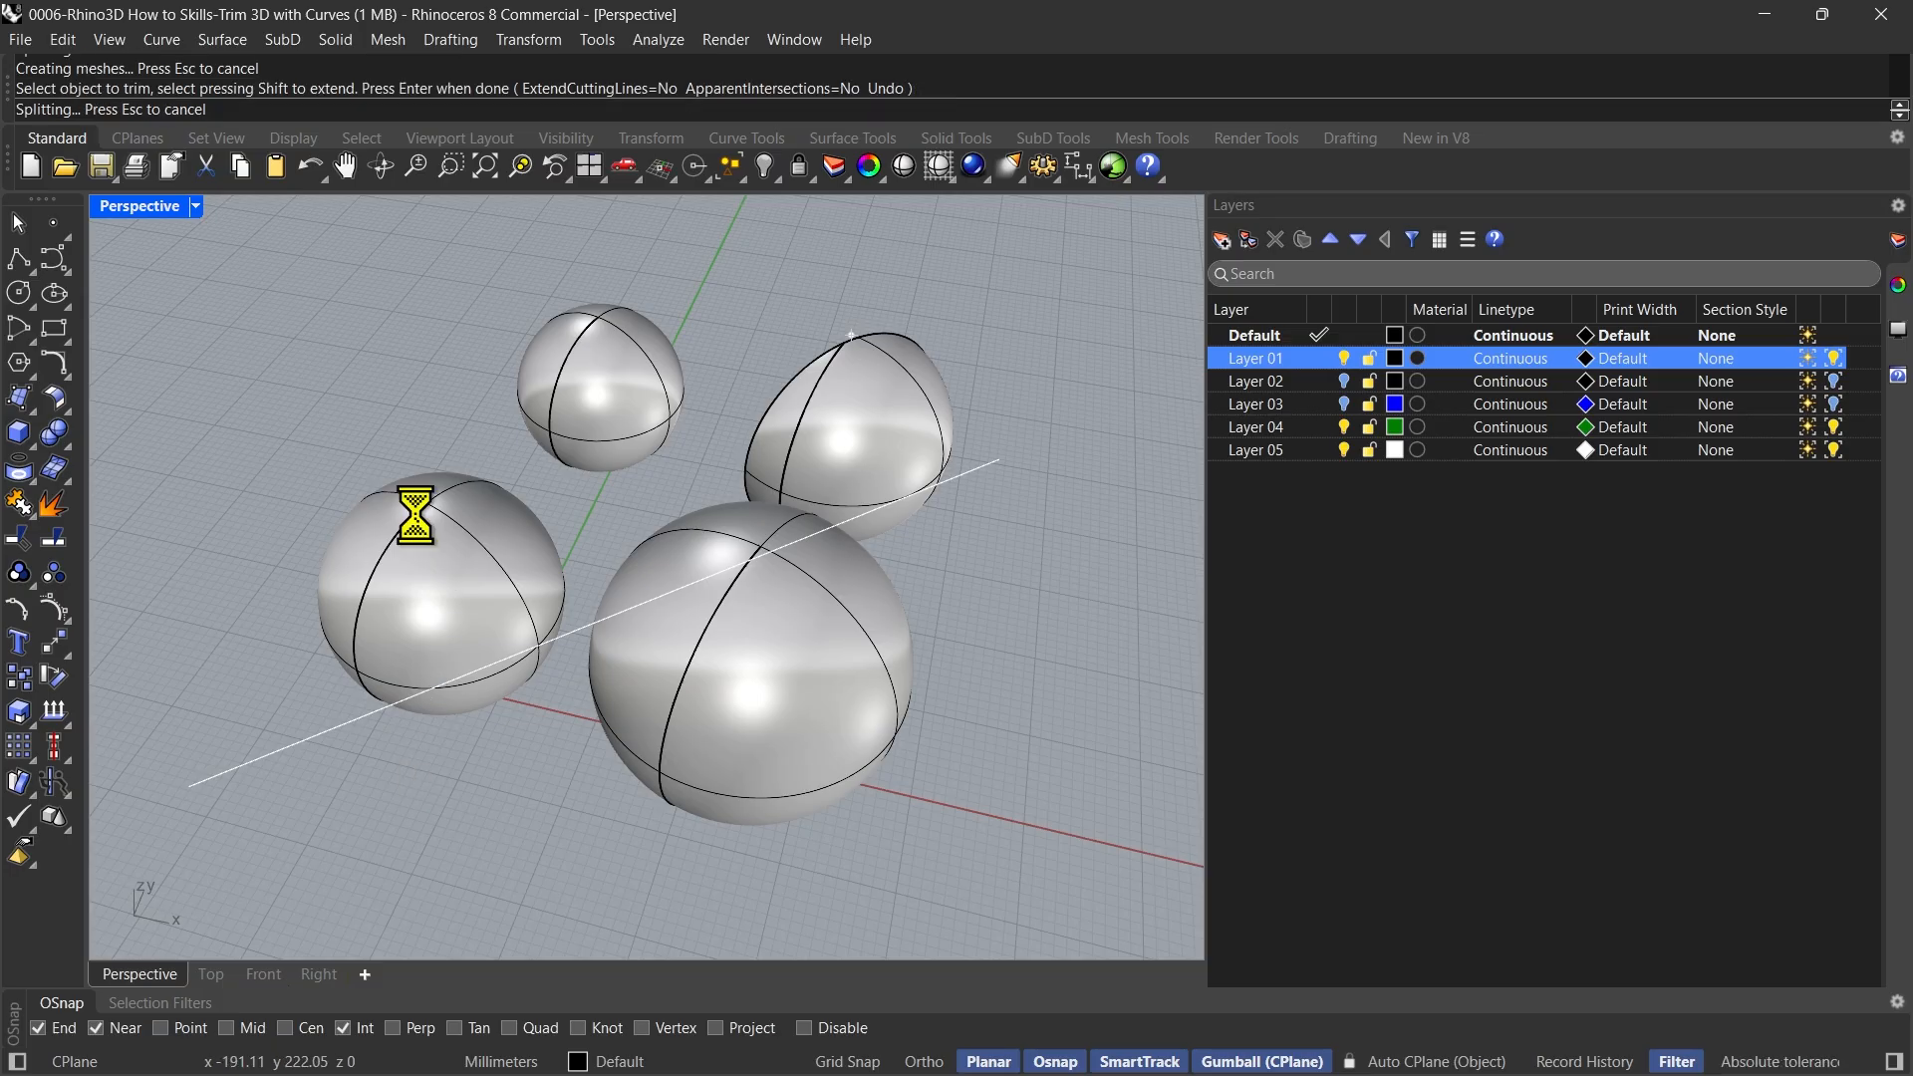
left_click(212, 979)
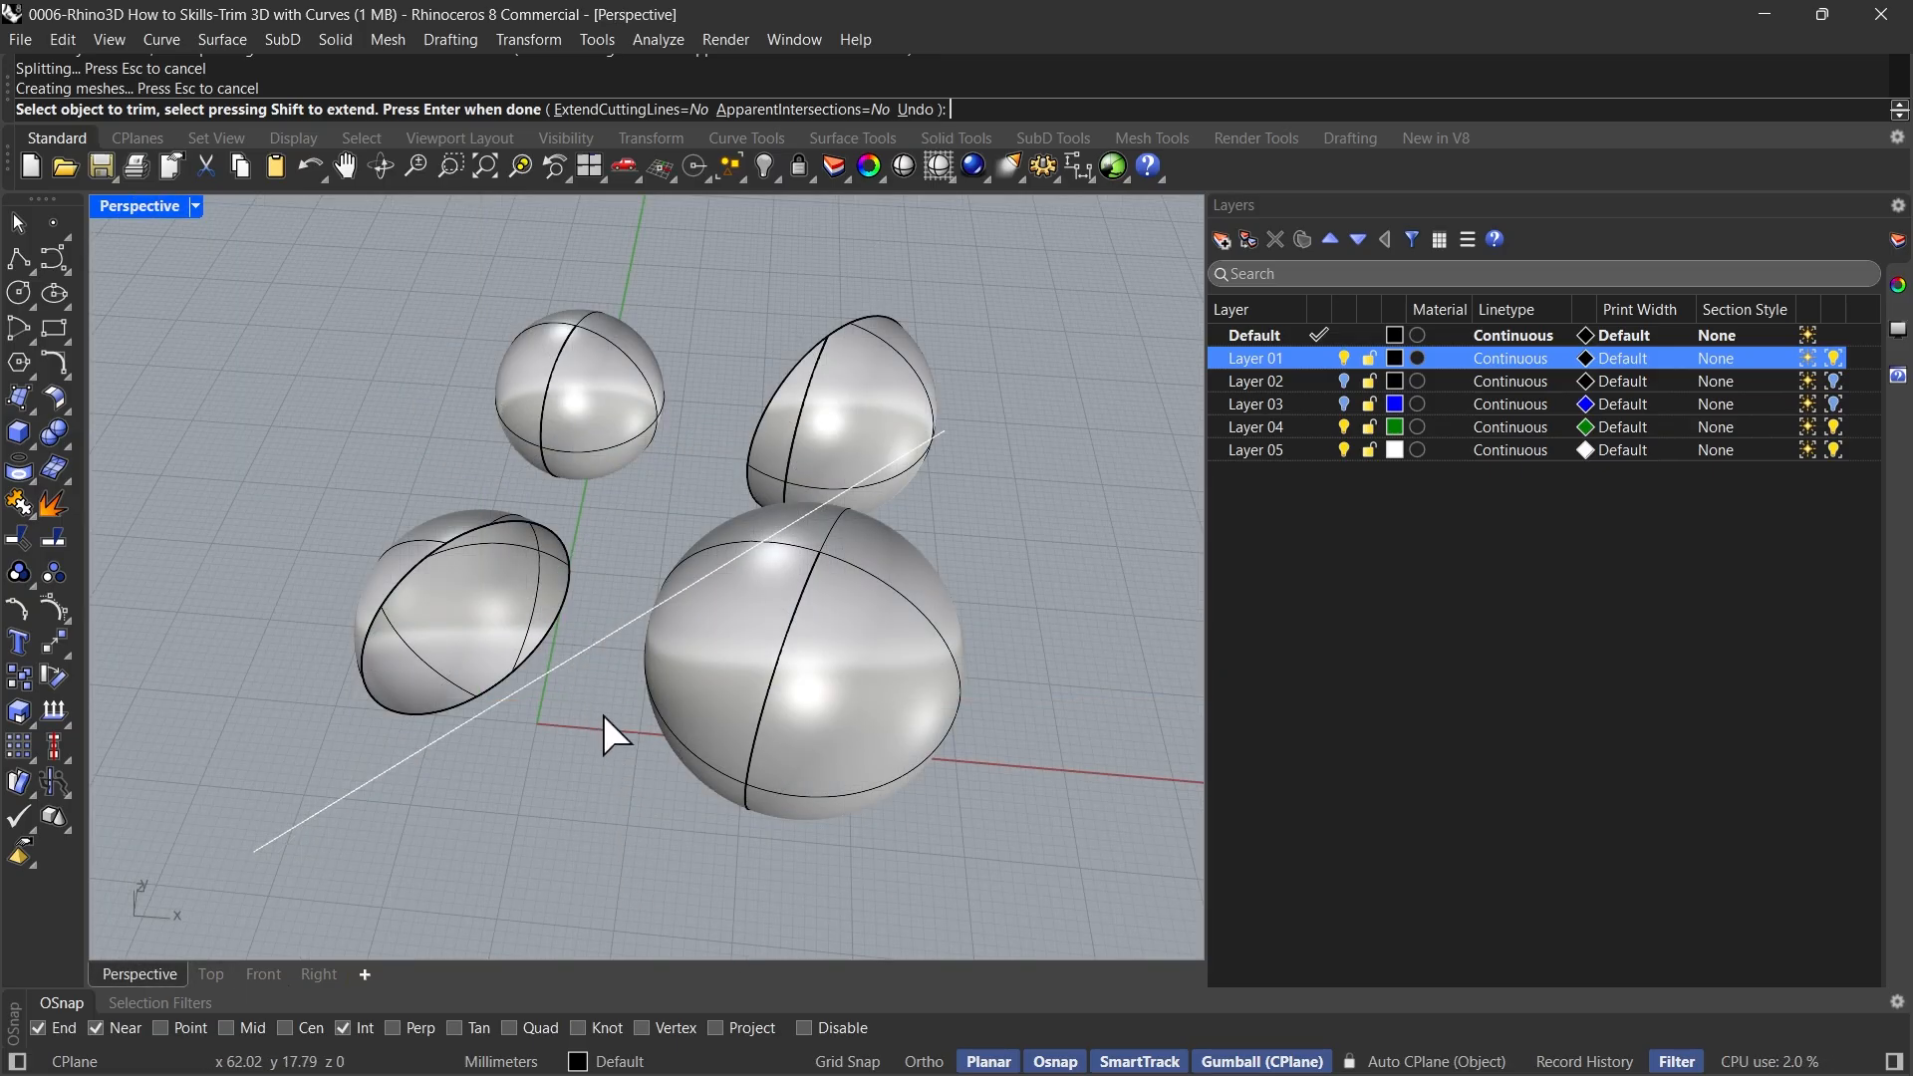
key("Return")
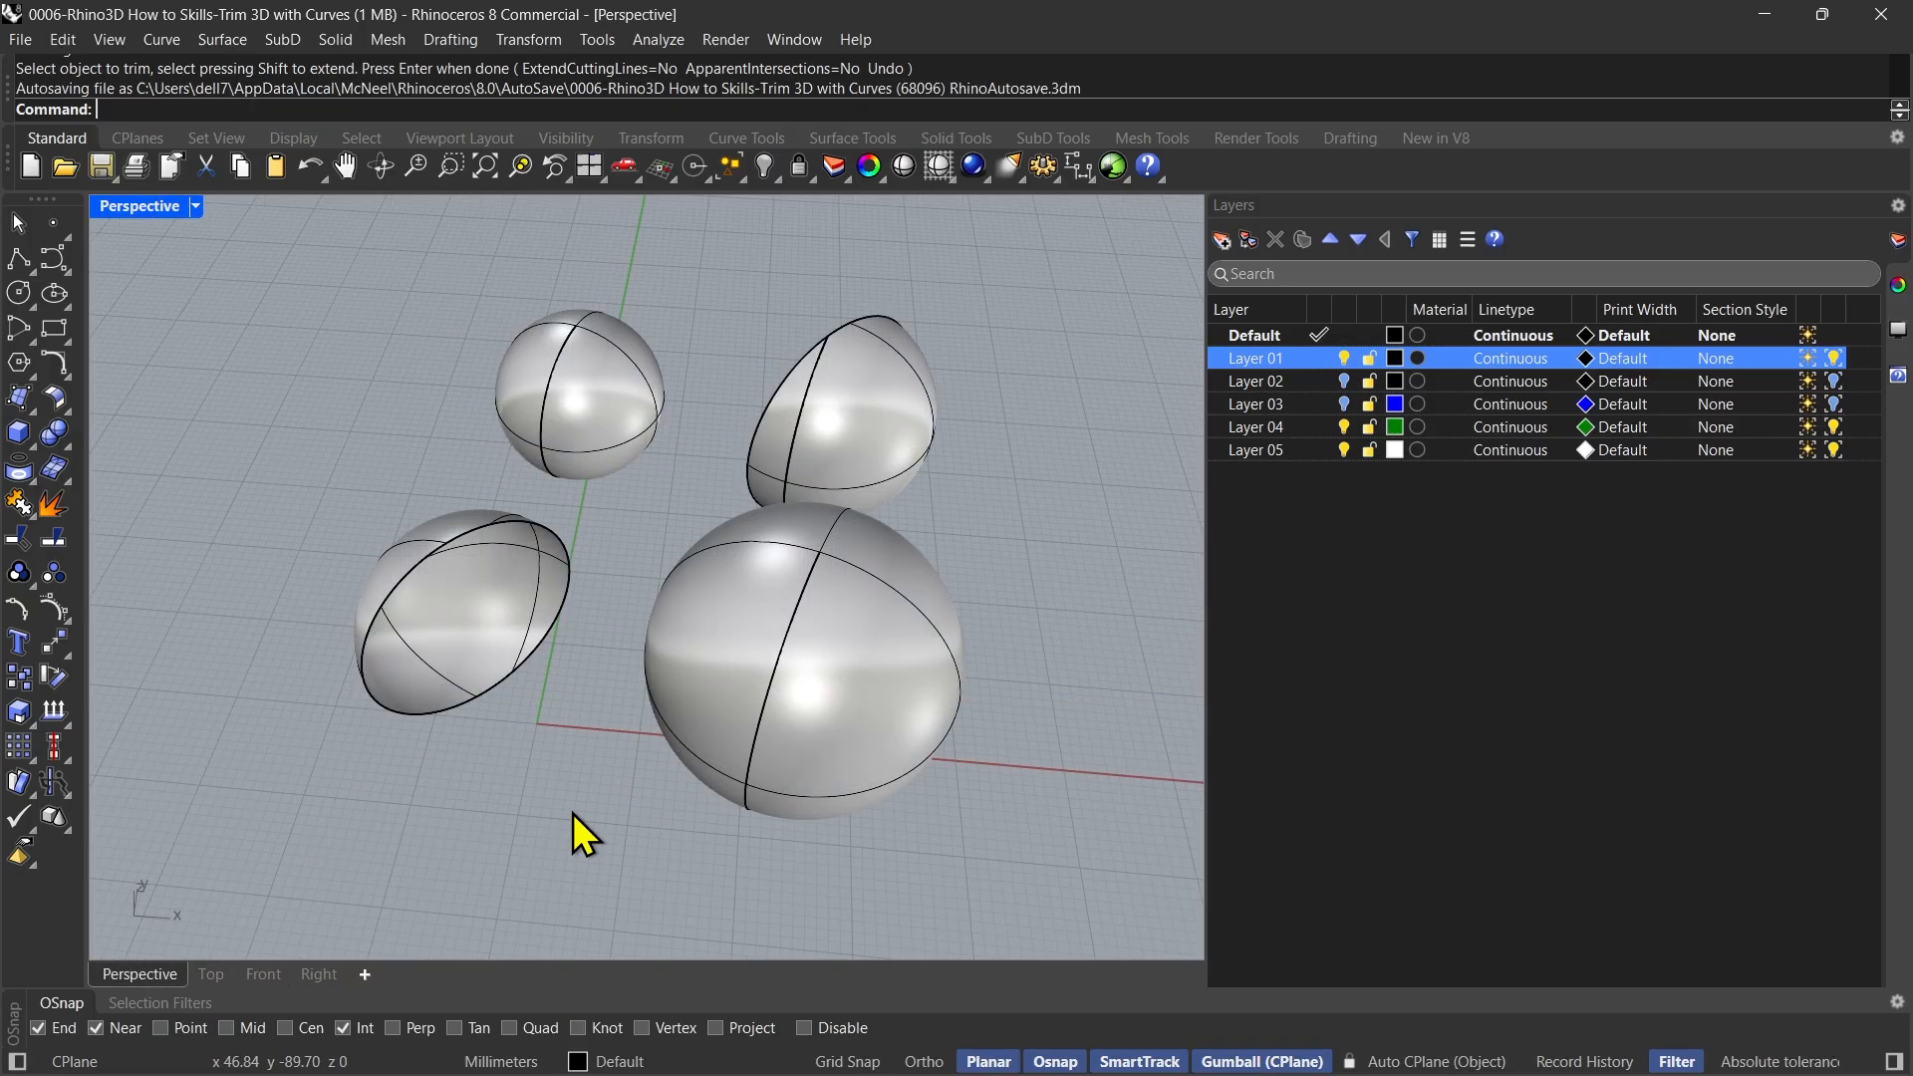
mouse_move(480, 795)
right_mouse_down()
mouse_move(713, 781)
mouse_move(747, 761)
mouse_move(508, 759)
mouse_move(428, 781)
mouse_move(512, 822)
mouse_move(589, 811)
mouse_move(479, 794)
right_mouse_up()
right_click_drag(629, 827, 559, 813, "shift")
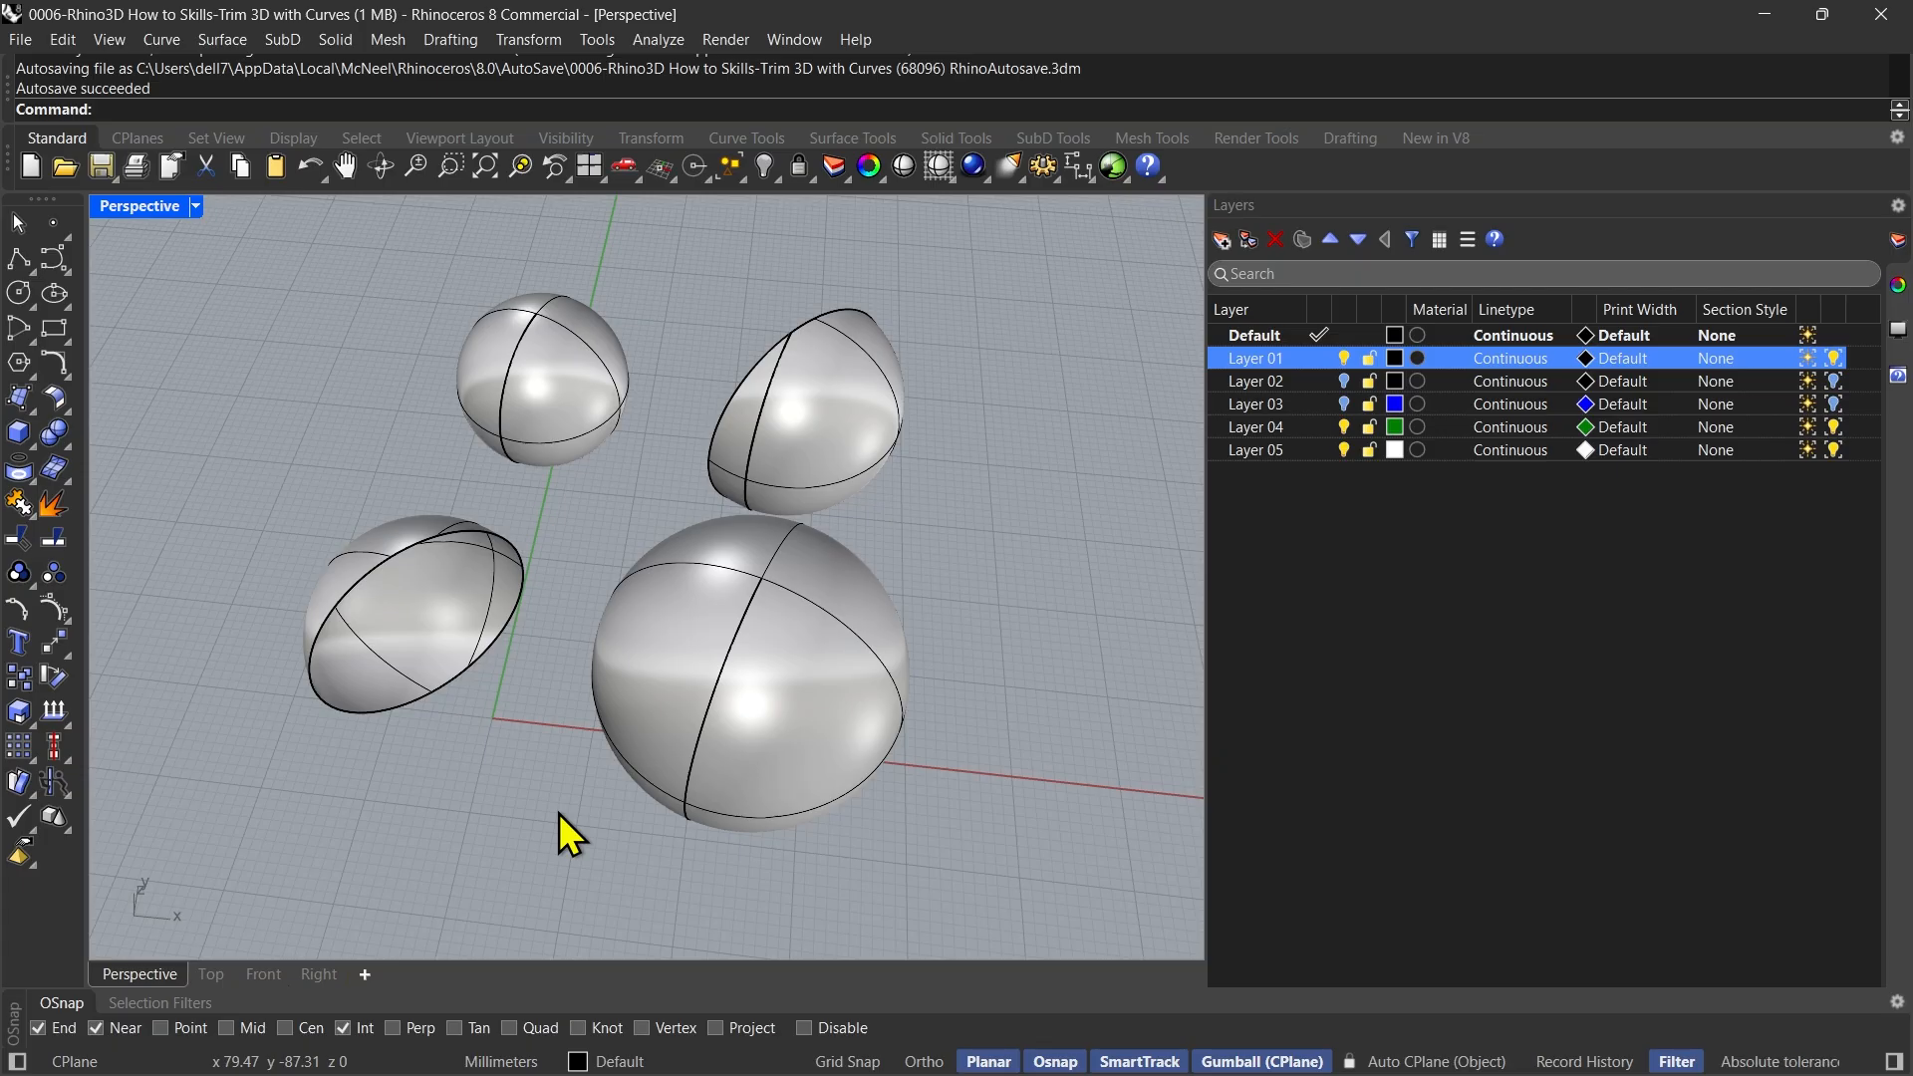
right_click_drag(559, 813, 529, 822)
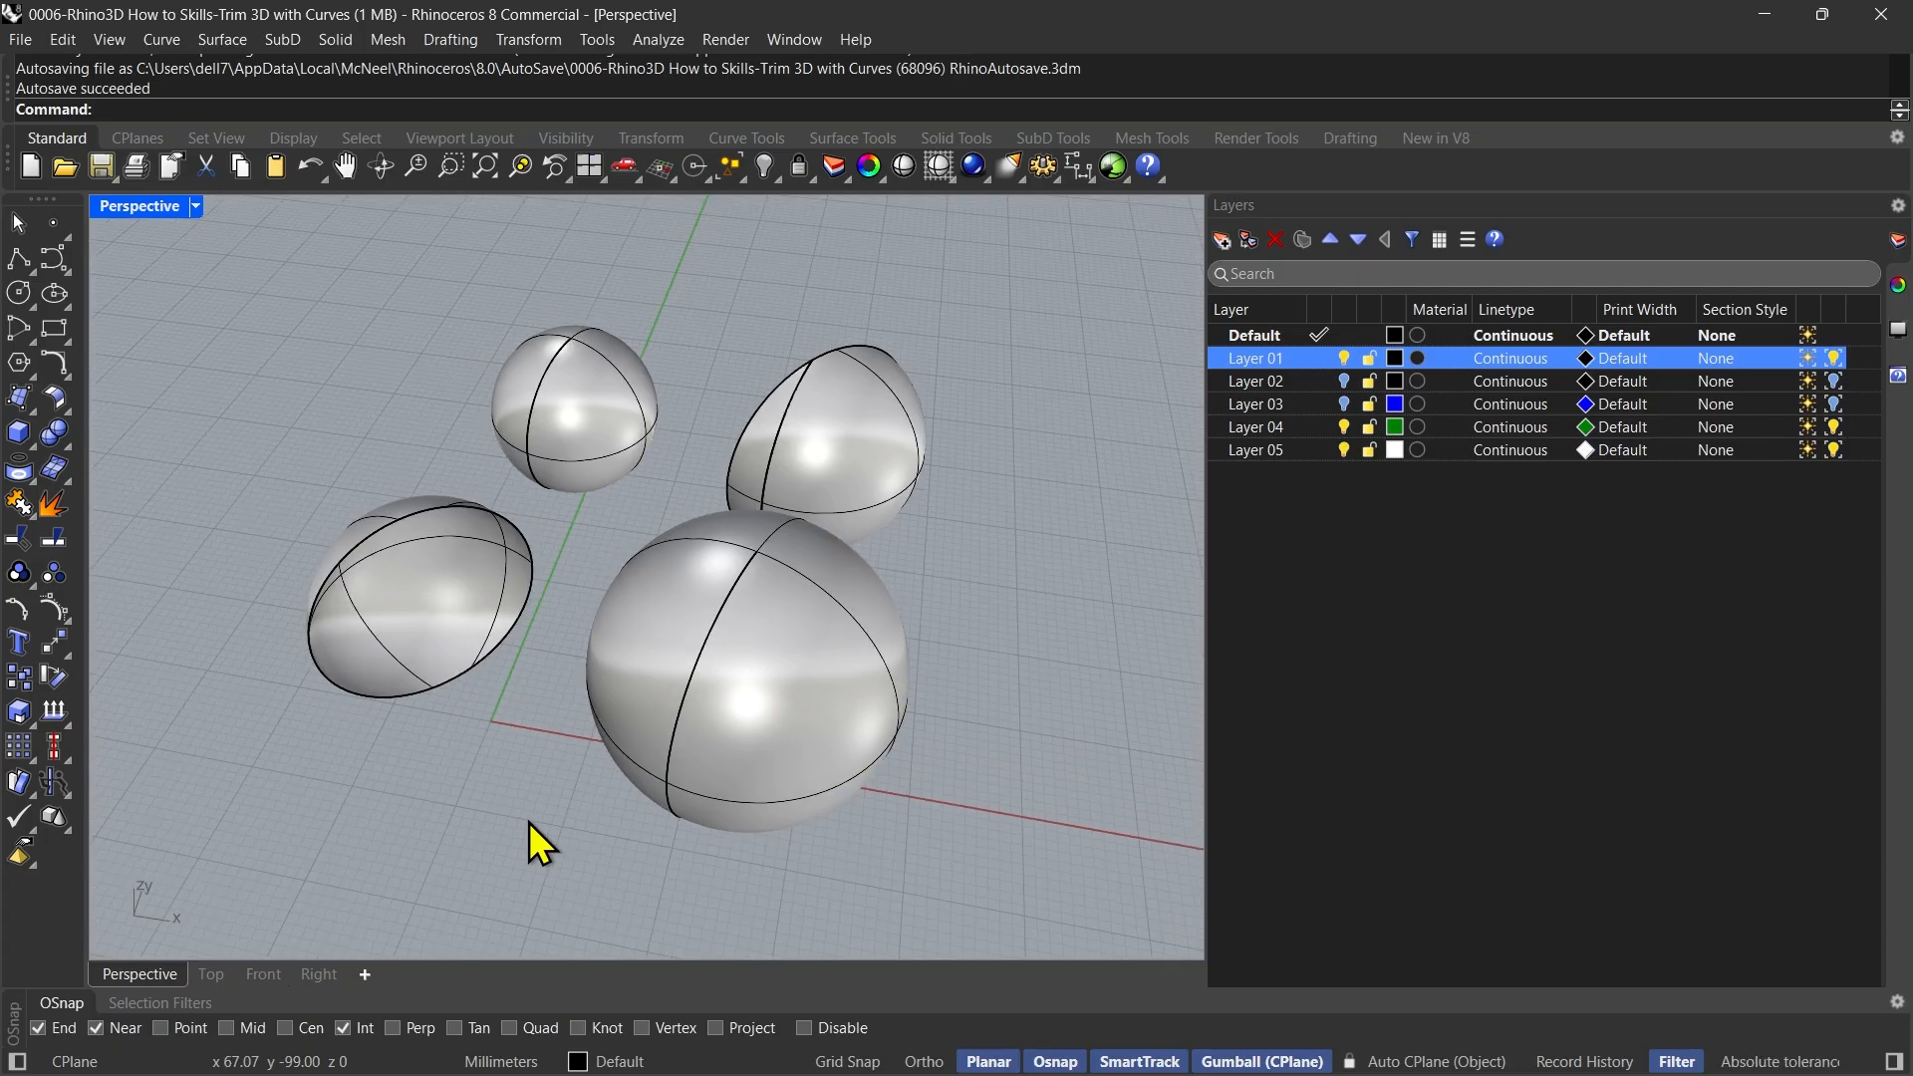